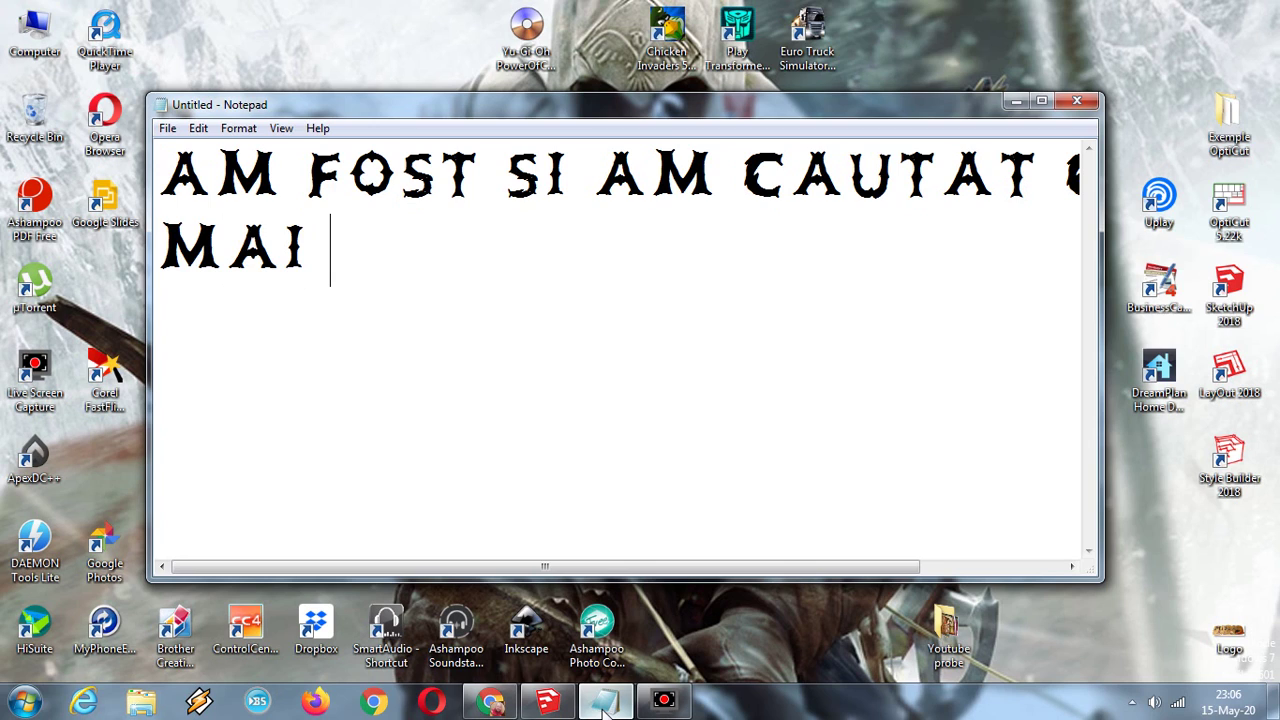
- Continue the Notepad message after "MAI" with "BUNE SOLUTII PENTRU REZISTENTA"
type("BUNE S")
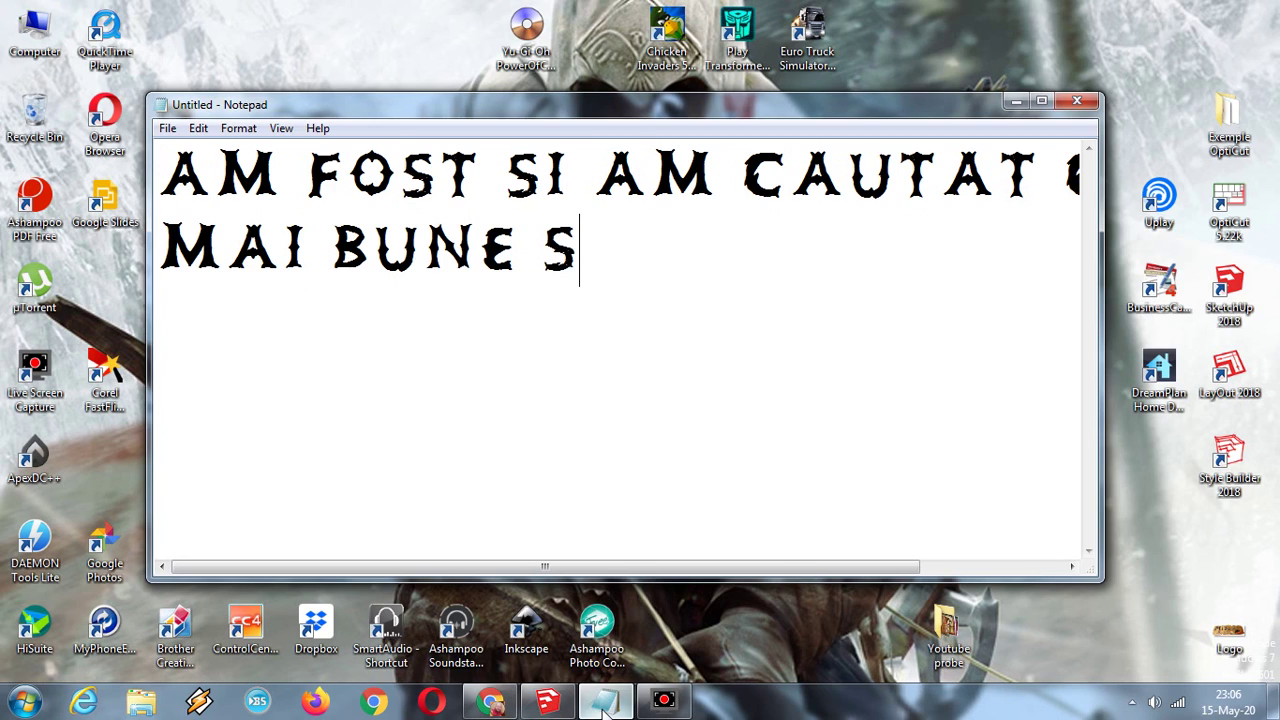
type("OLUTII DE")
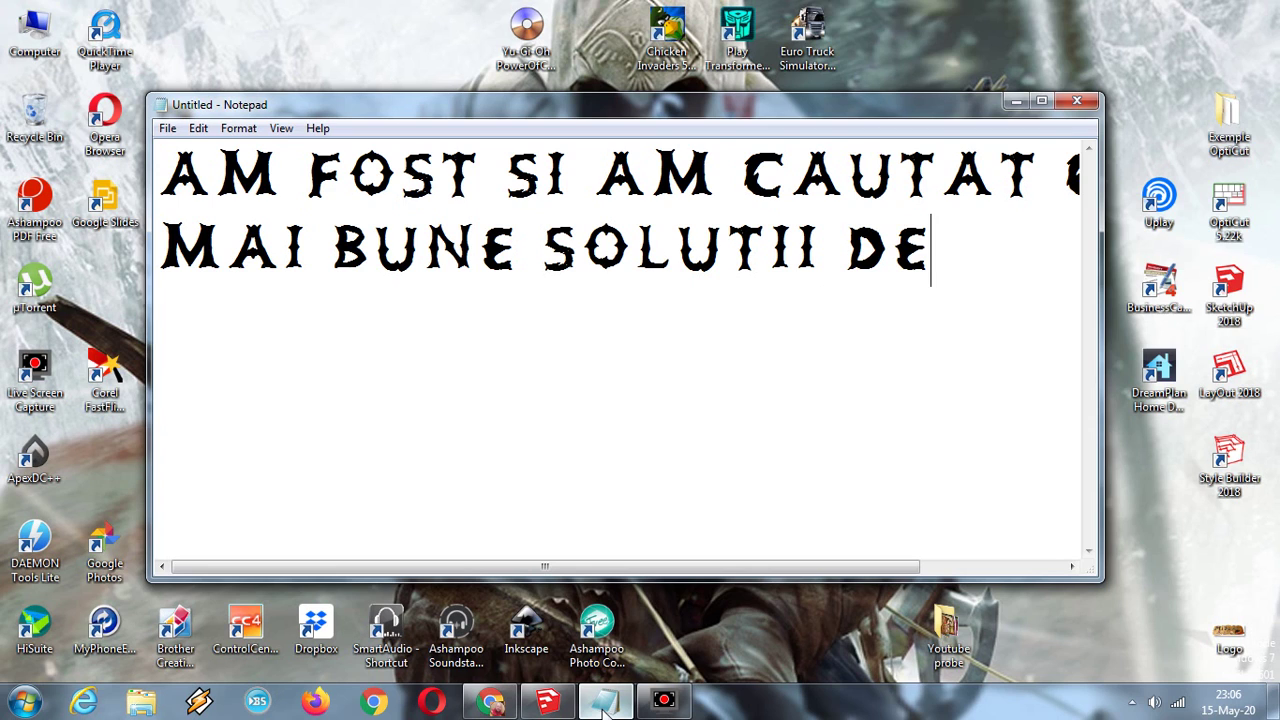
key("BackSpace")
key("BackSpace")
type("PEN")
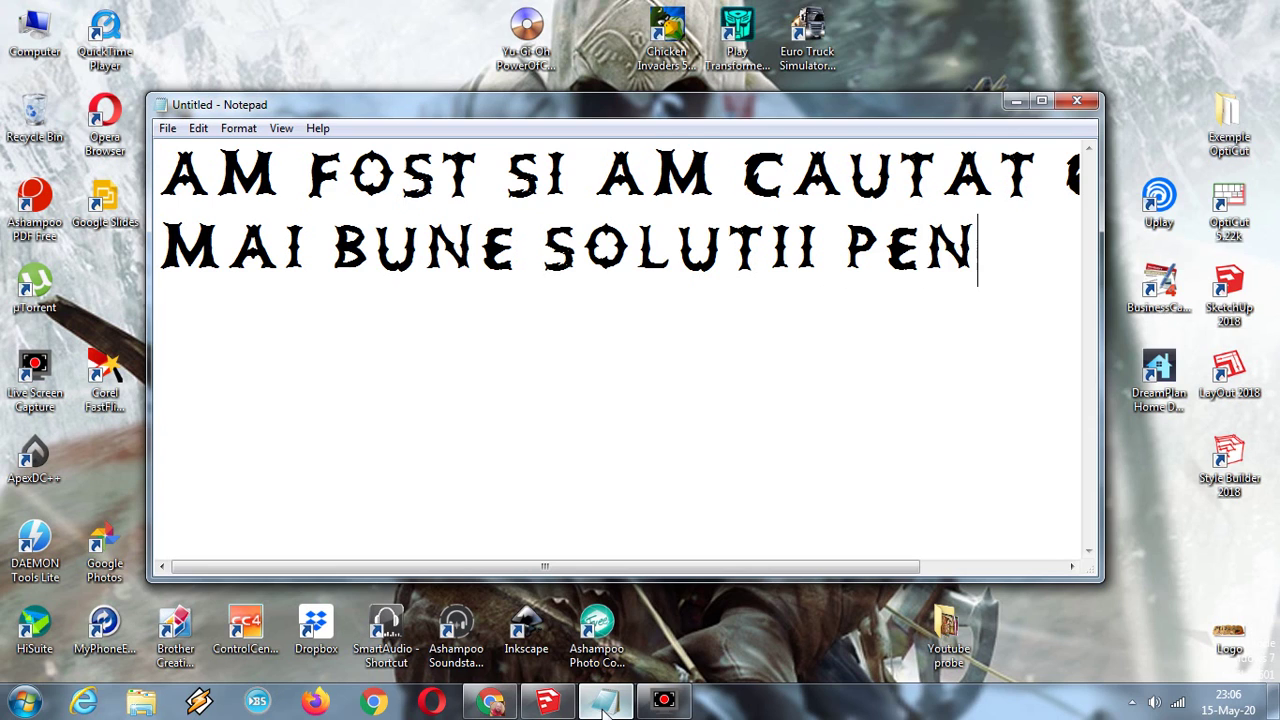
type("TRU REZI")
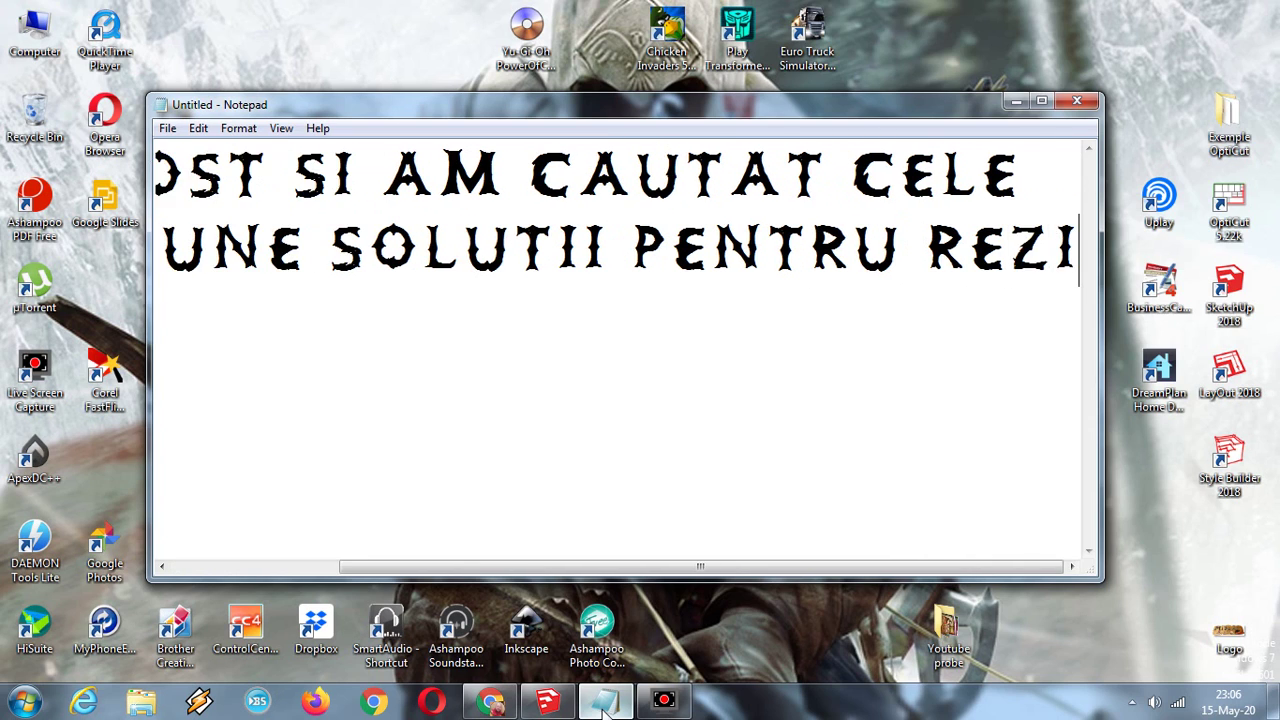
type("STENTA")
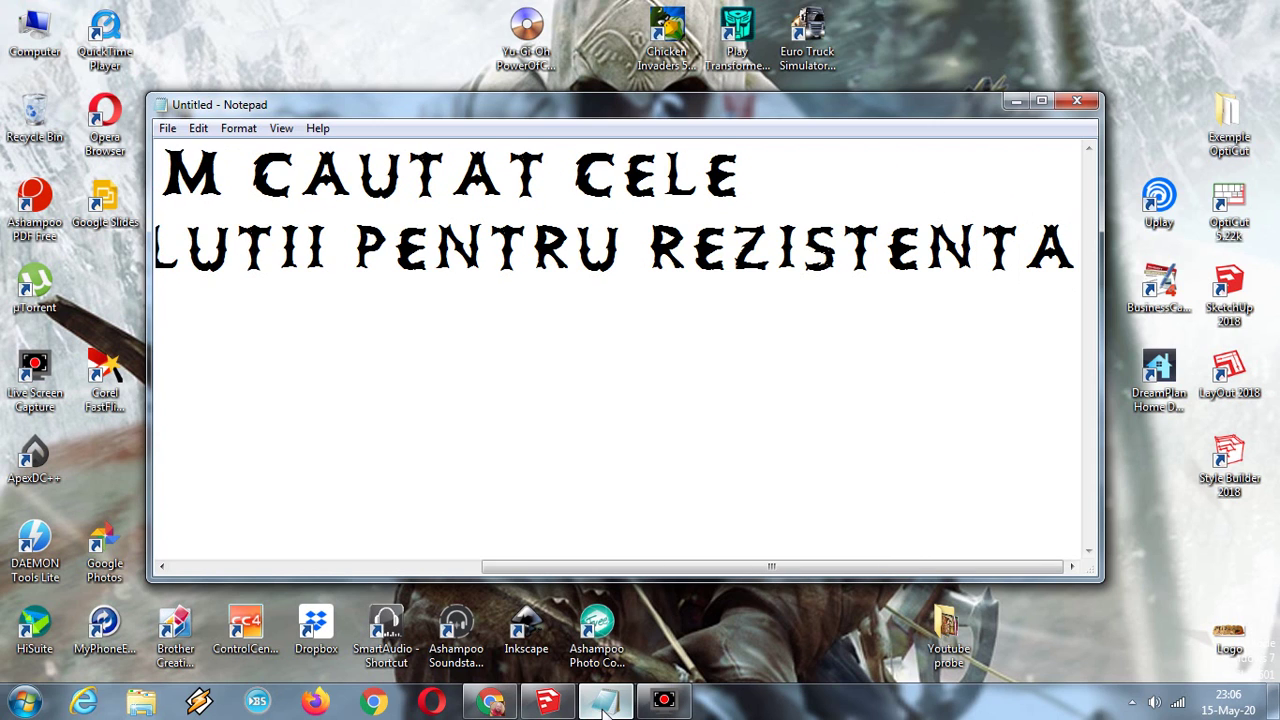
- Erase the whole two-line message about the best solutions from the Notepad document
key("Return")
key("BackSpace")
key("BackSpace")
key("BackSpace")
key("BackSpace")
key("BackSpace")
key("BackSpace")
key("BackSpace")
key("BackSpace")
key("BackSpace")
key("BackSpace")
key("BackSpace")
key("BackSpace")
key("BackSpace")
key("BackSpace")
key("BackSpace")
key("BackSpace")
key("BackSpace")
key("BackSpace")
key("BackSpace")
key("BackSpace")
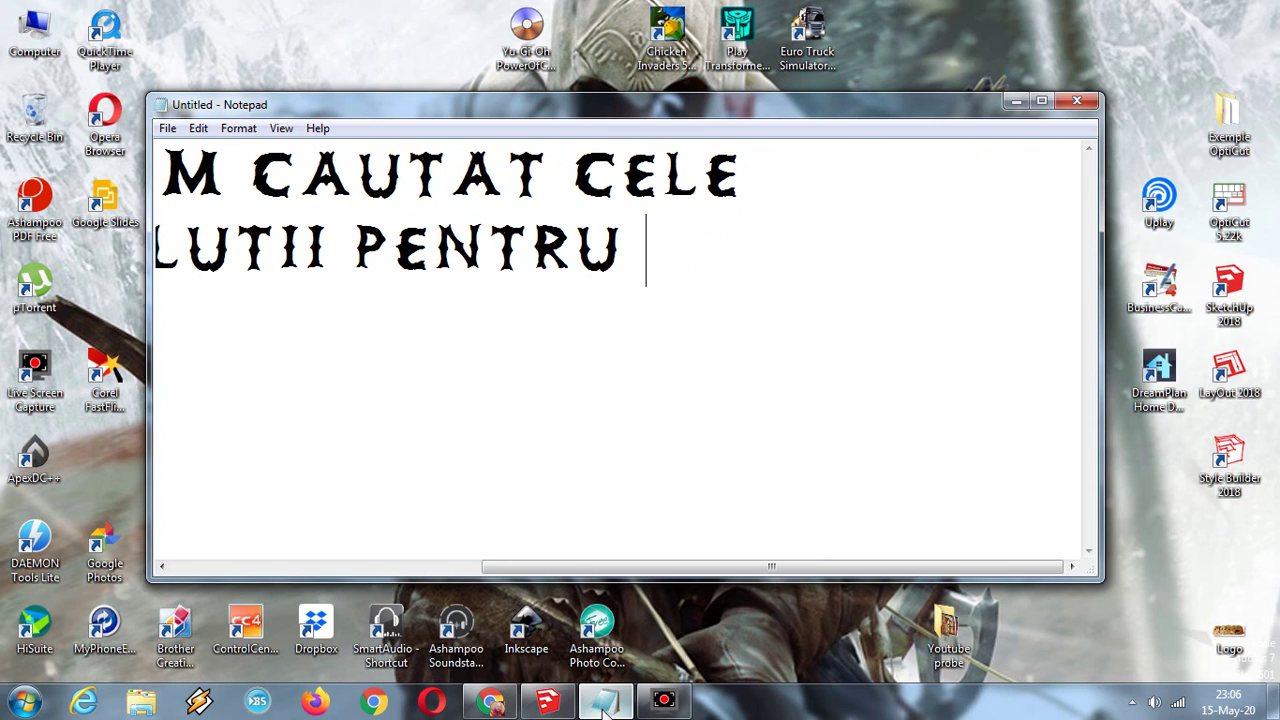
key("BackSpace")
key("BackSpace")
key("BackSpace")
key("BackSpace")
key("BackSpace")
key("BackSpace")
key("BackSpace")
key("BackSpace")
key("BackSpace")
key("BackSpace")
key("BackSpace")
key("BackSpace")
key("BackSpace")
key("BackSpace")
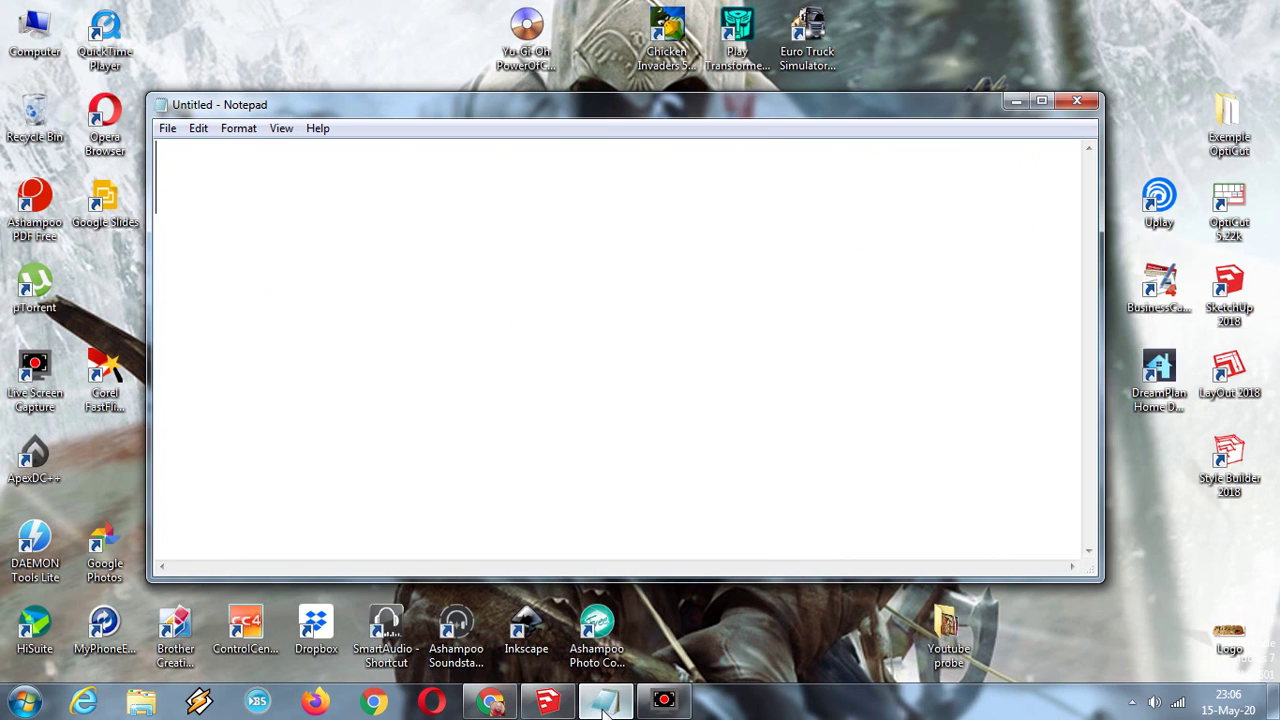
- Write "FOLOSIM PAL MELAMINAT DE 22 SI 15 MM" in the empty Notepad document
type("FOLOSIM ")
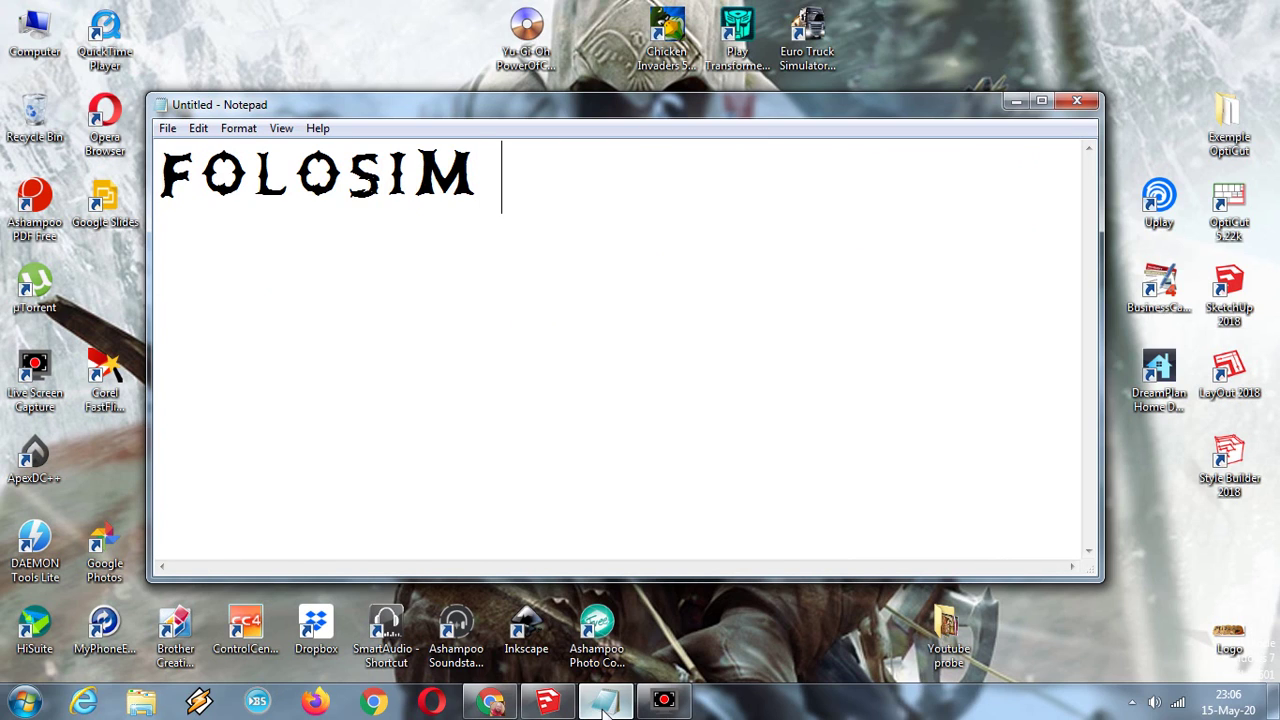
type("PAL ")
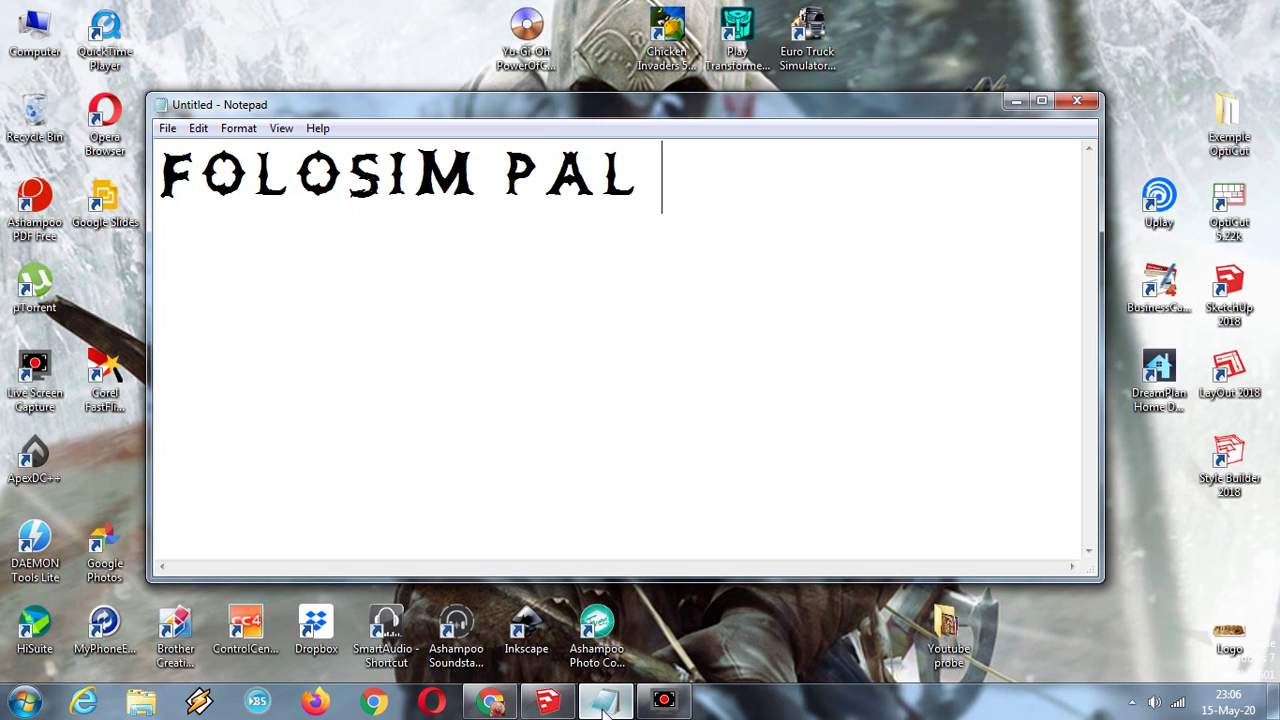
type("MELAMIN")
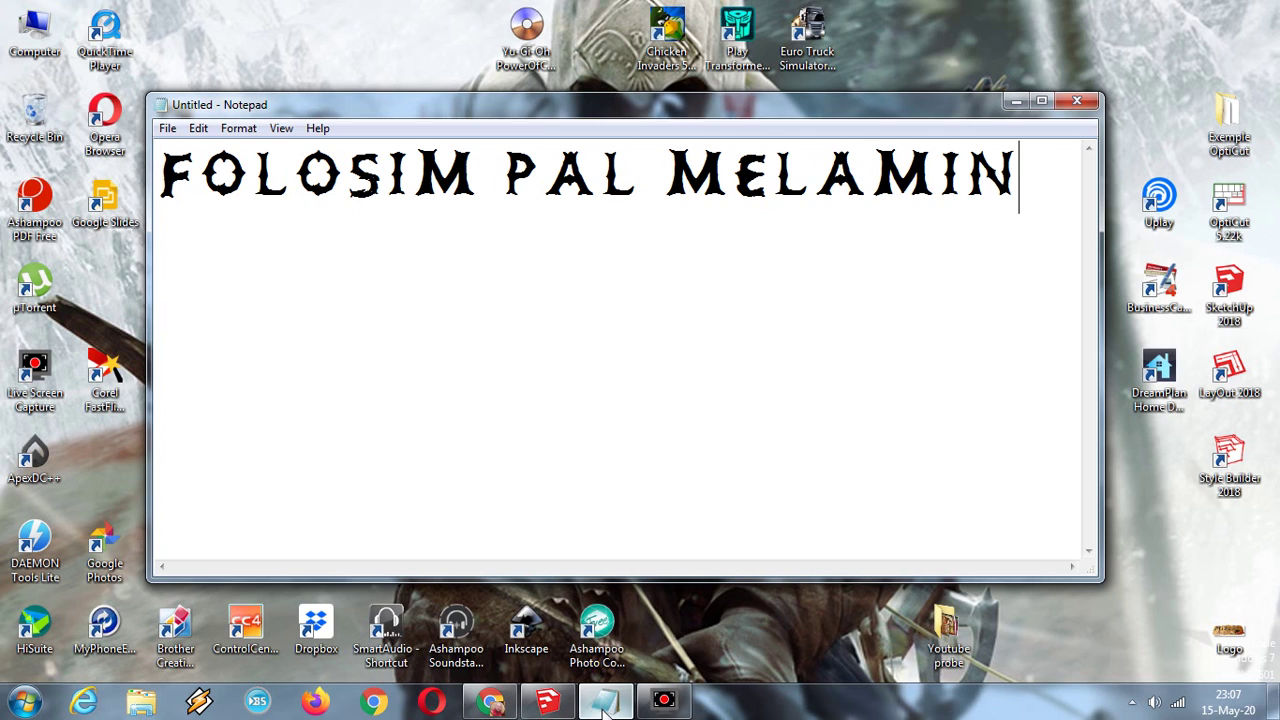
type("AT DE 2")
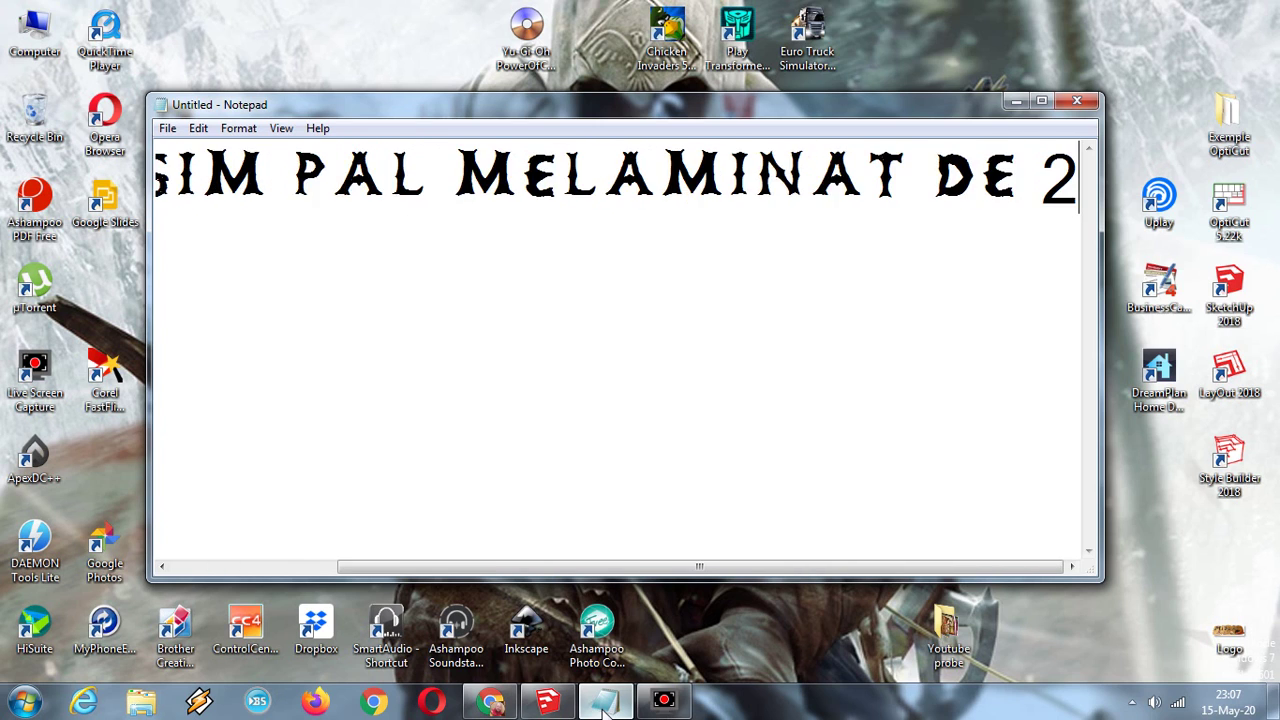
type("2 SI 15 MM")
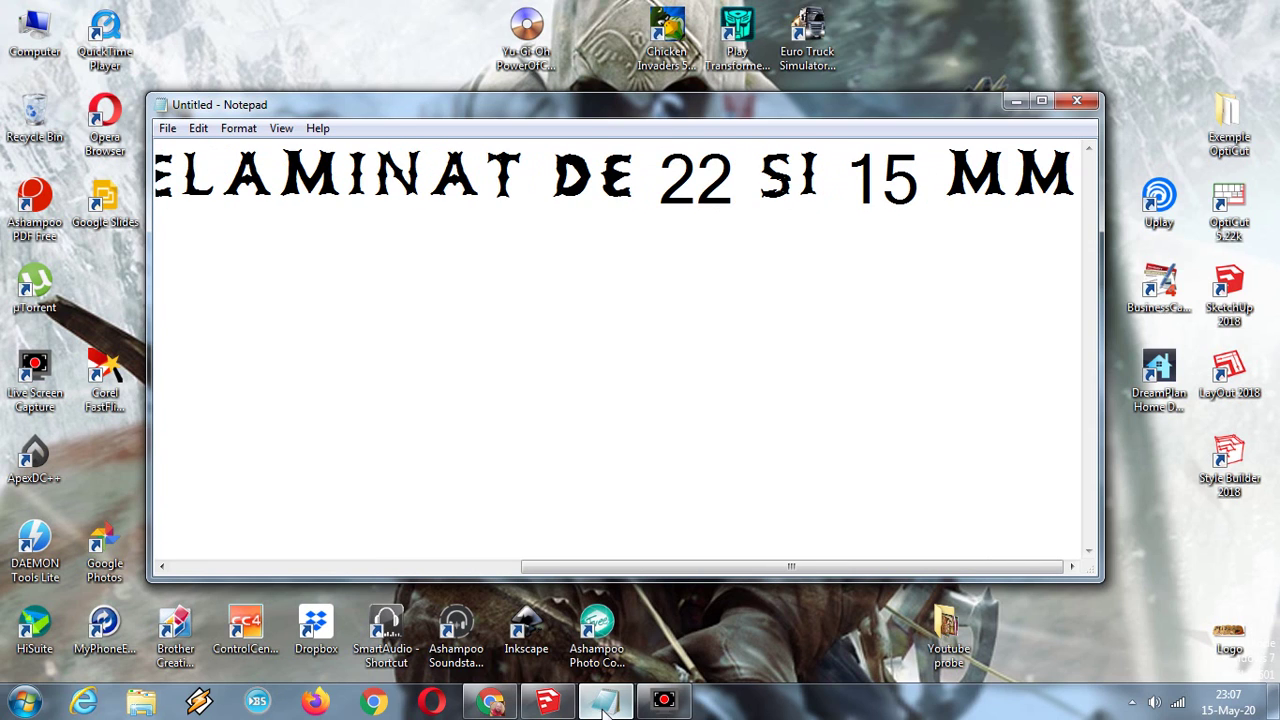
- Erase the message about the 22 and 15 mm laminated board from the Notepad document
key("BackSpace")
key("BackSpace")
key("BackSpace")
key("BackSpace")
key("BackSpace")
key("BackSpace")
key("BackSpace")
key("BackSpace")
key("BackSpace")
key("BackSpace")
key("BackSpace")
key("BackSpace")
key("BackSpace")
key("BackSpace")
key("BackSpace")
key("BackSpace")
key("BackSpace")
key("BackSpace")
key("BackSpace")
key("BackSpace")
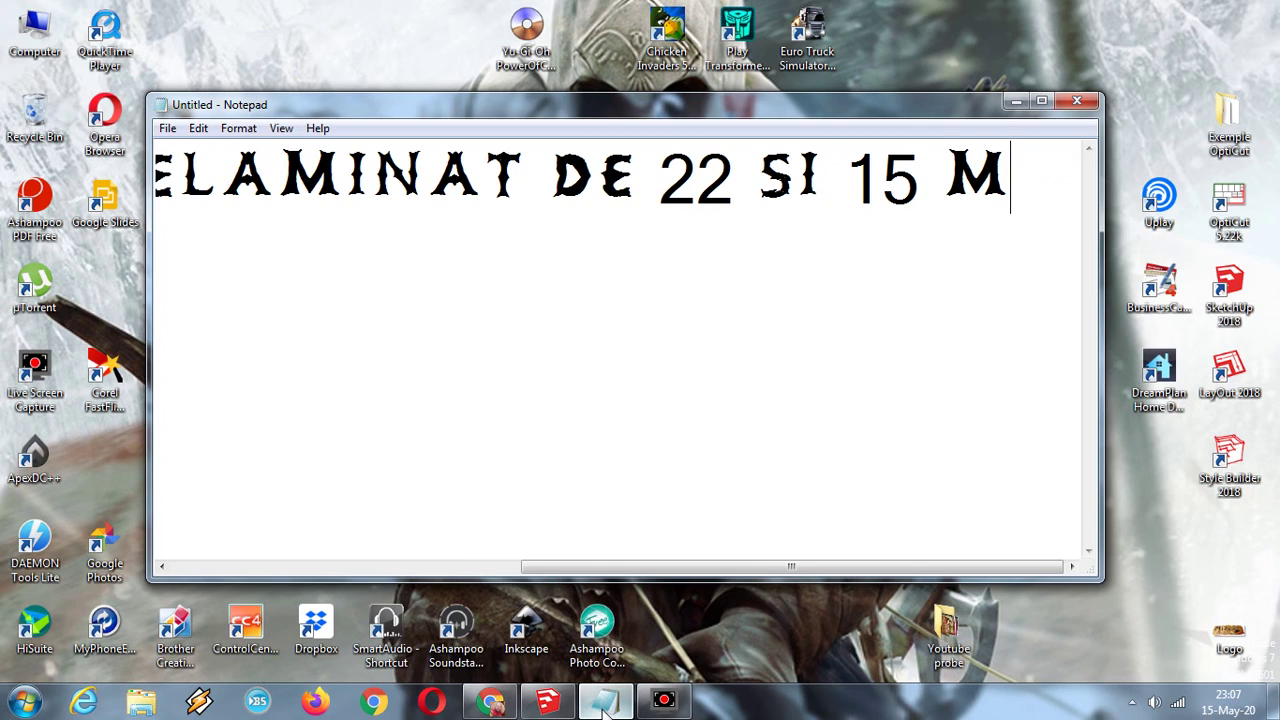
key("BackSpace")
key("BackSpace")
key("BackSpace")
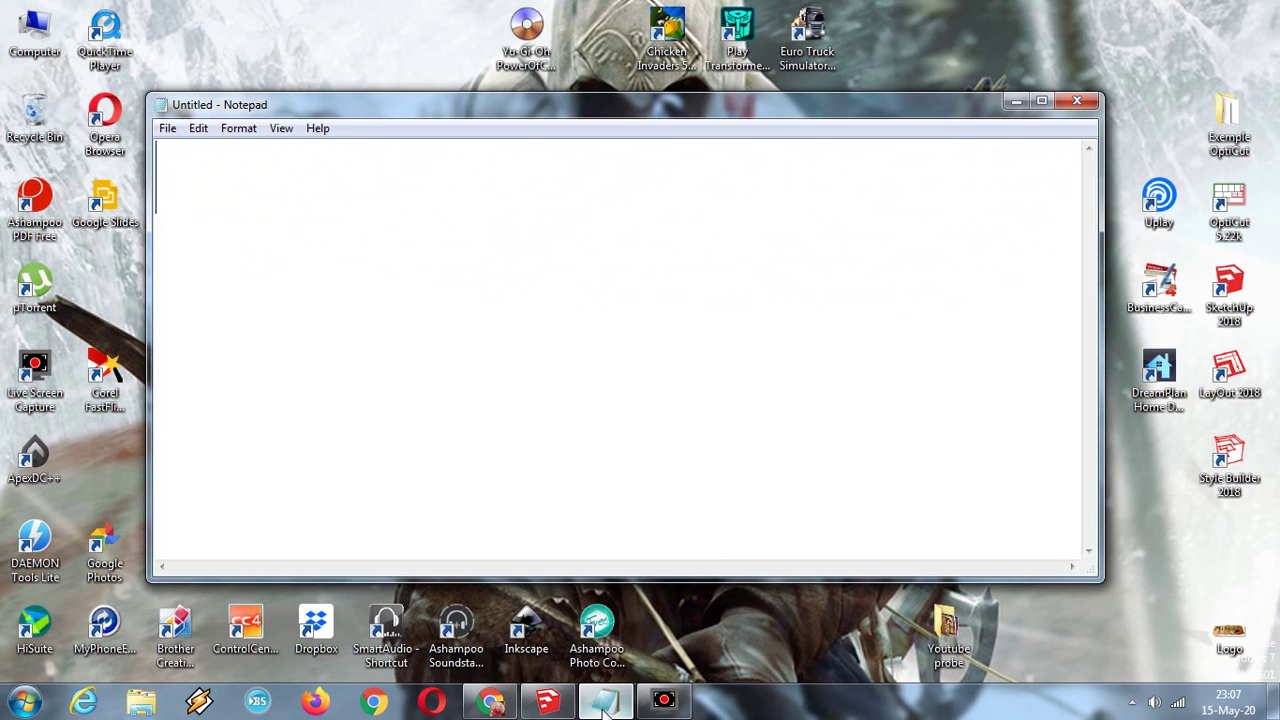
- Write "ASA CA ACUM IL LUAM DE LA CAPAT" in the empty Notepad document
type("ASA CA ACUM")
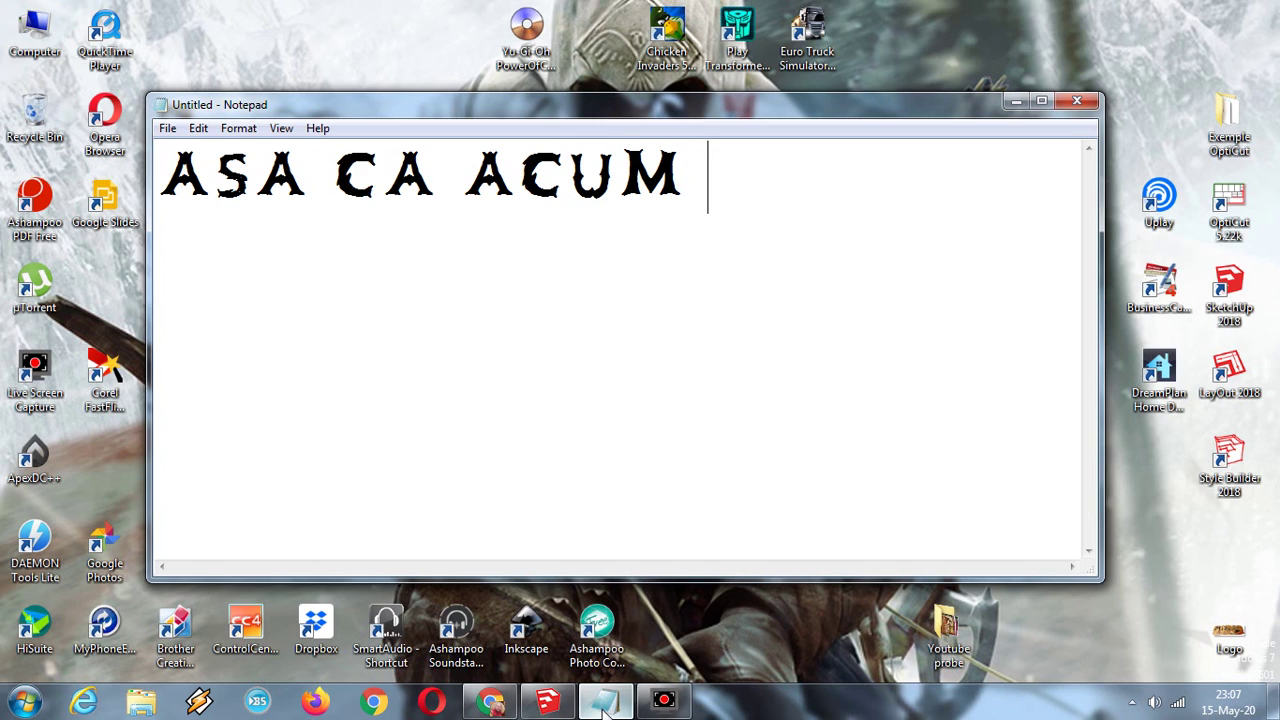
type(" IL LUA")
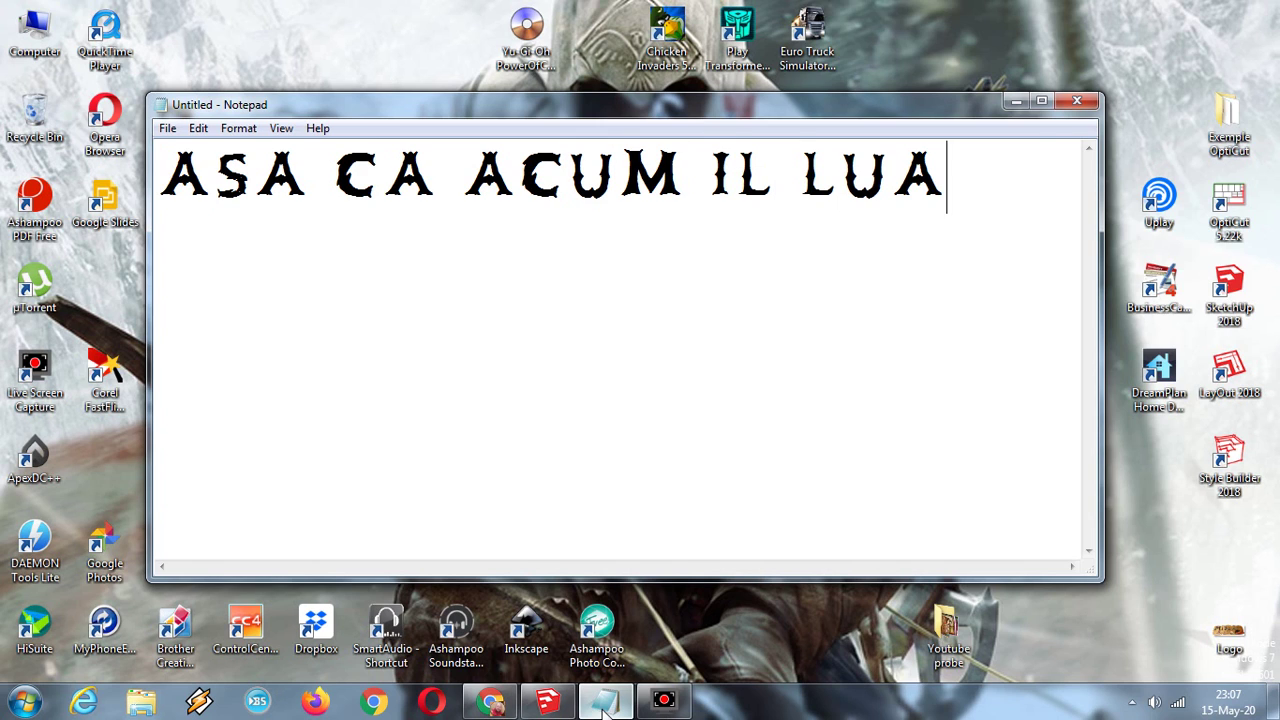
type("M DE LA CA")
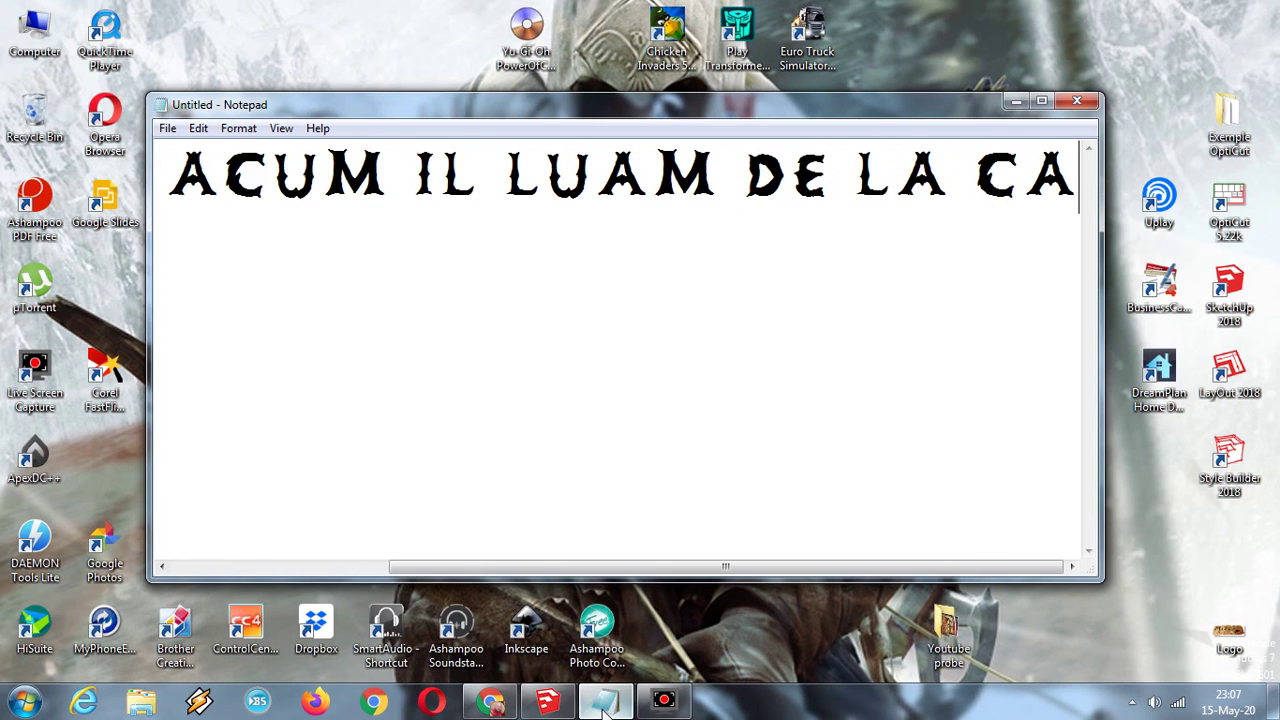
type("PAT")
- Erase the message about starting over so the Notepad document is empty
key("BackSpace")
key("BackSpace")
key("BackSpace")
key("BackSpace")
key("BackSpace")
key("BackSpace")
key("BackSpace")
key("BackSpace")
key("BackSpace")
key("BackSpace")
key("BackSpace")
key("BackSpace")
key("BackSpace")
key("BackSpace")
key("BackSpace")
key("BackSpace")
key("BackSpace")
key("BackSpace")
key("BackSpace")
key("BackSpace")
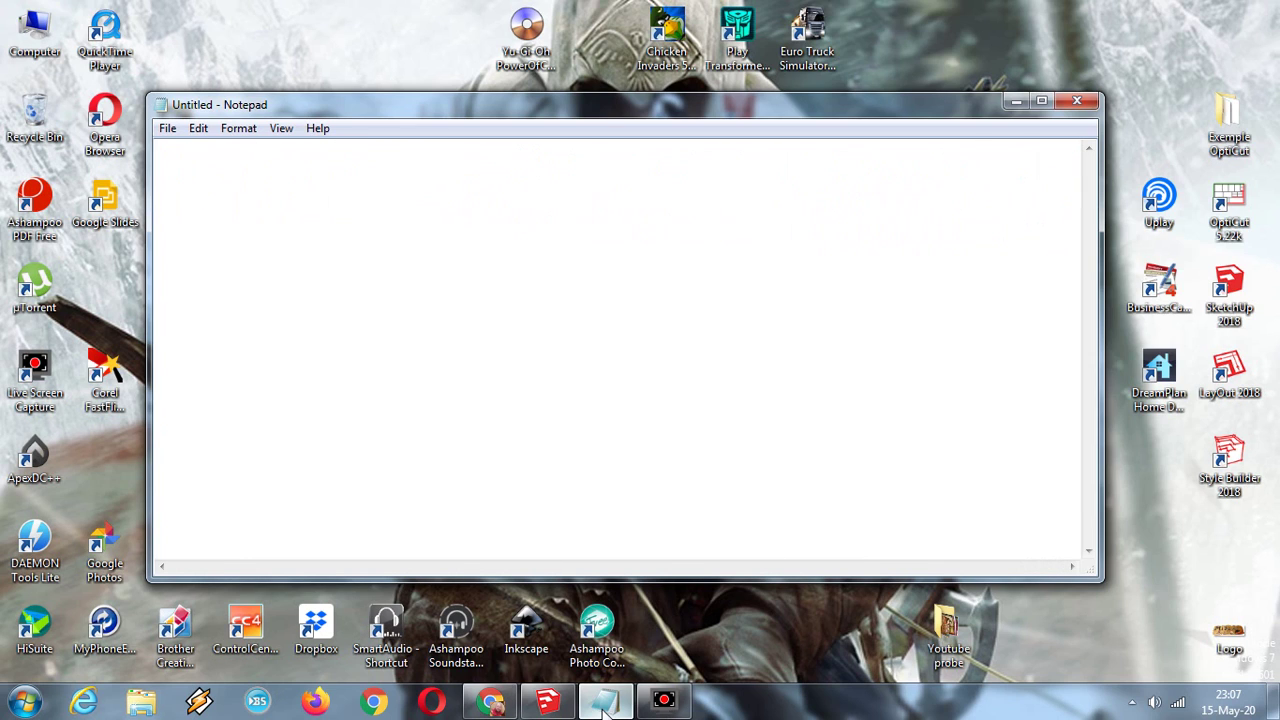
- Switch to SketchUp and draw a line about 1925 mm long, parallel to the green axis, beside the scale figure
left_click(547, 702)
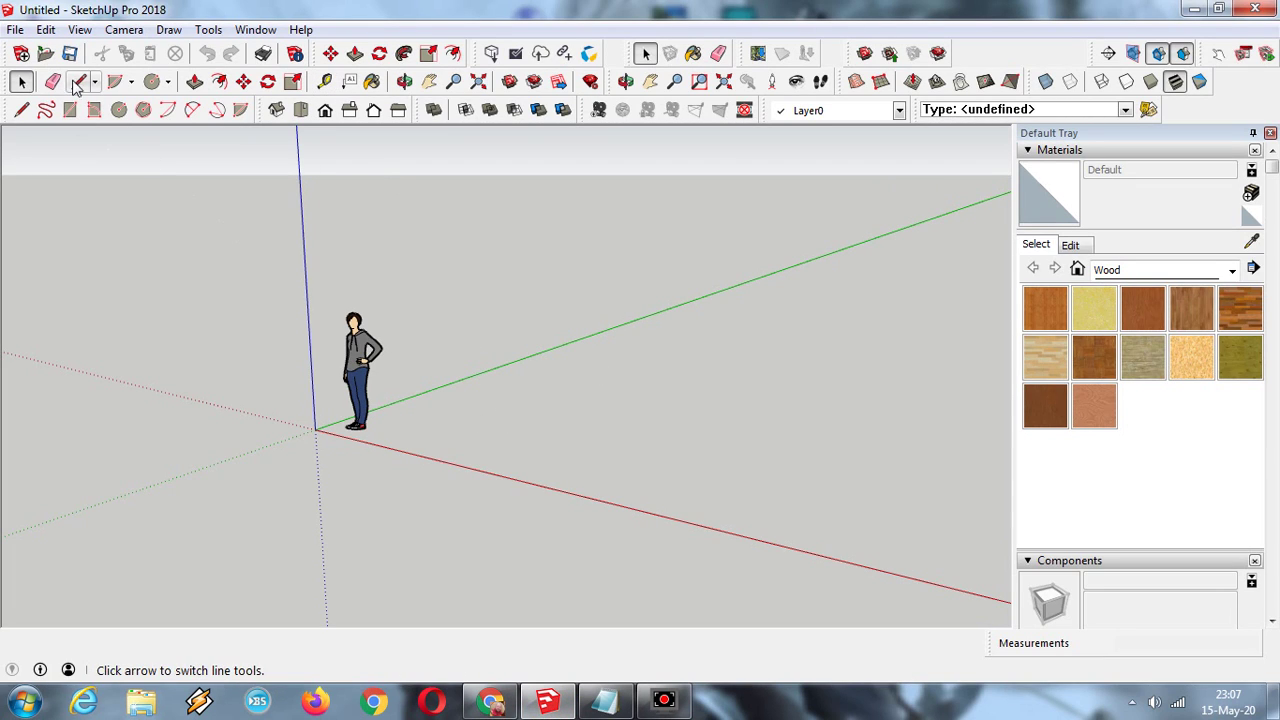
left_click(21, 110)
left_click(475, 408)
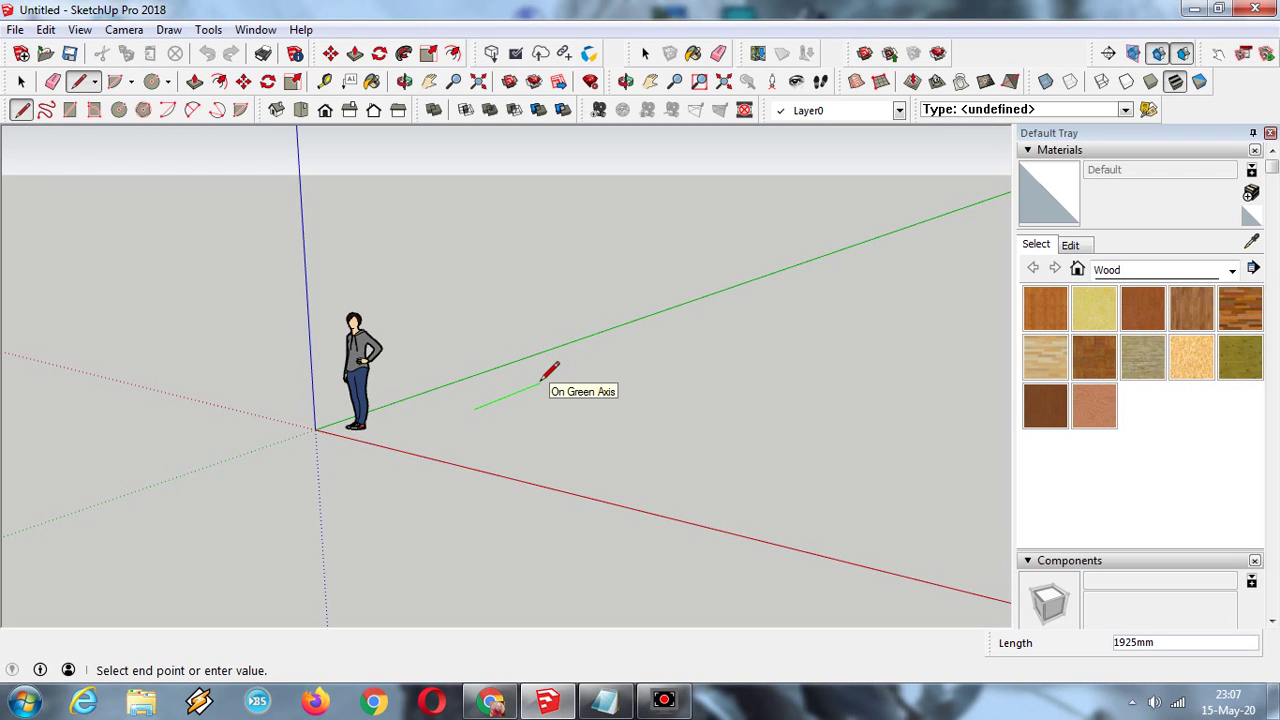
double_click(541, 380)
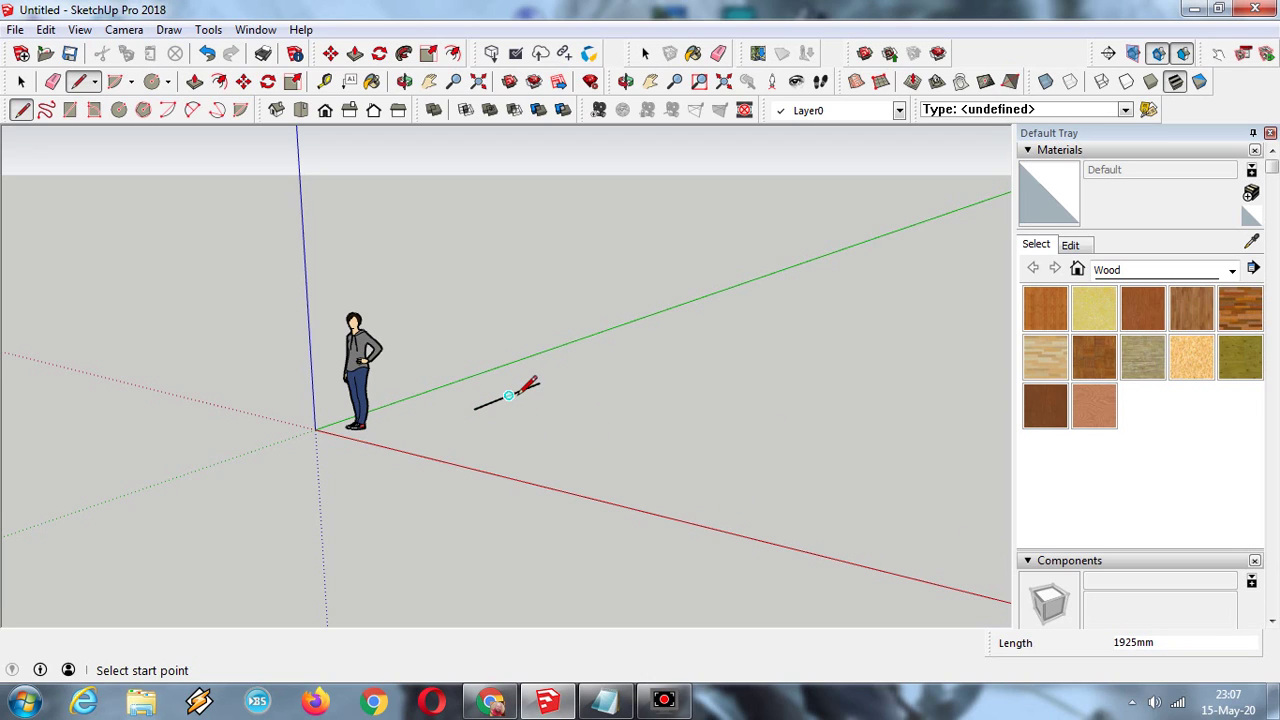
- Shorten the drawn edge by entering a smaller length in its entity information, and deselect it
left_click(21, 81)
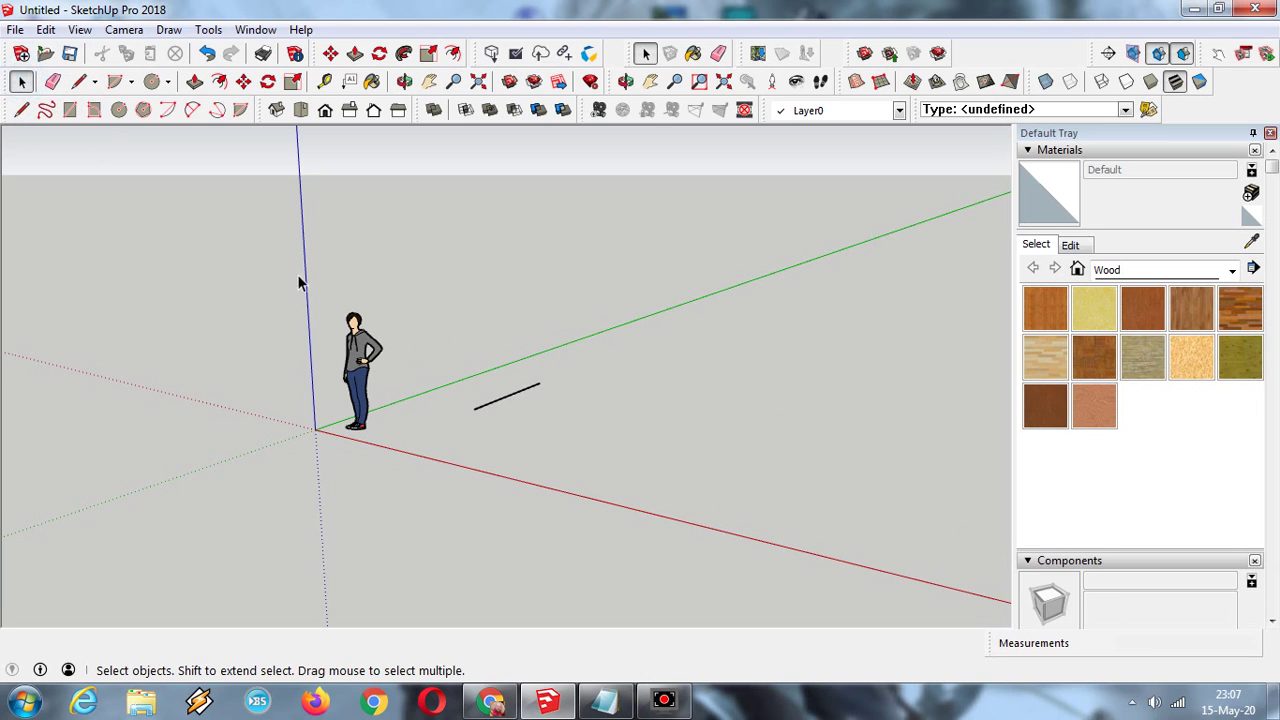
left_click(509, 396)
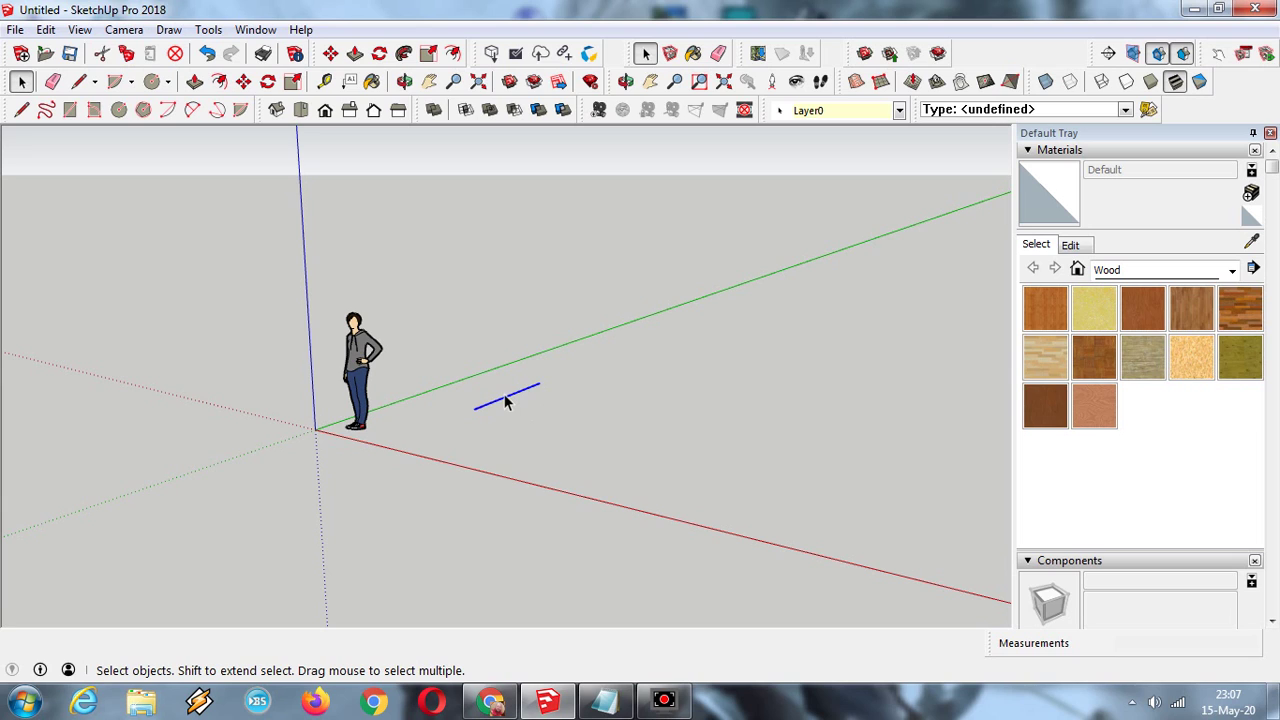
right_click(507, 401)
left_click(541, 409)
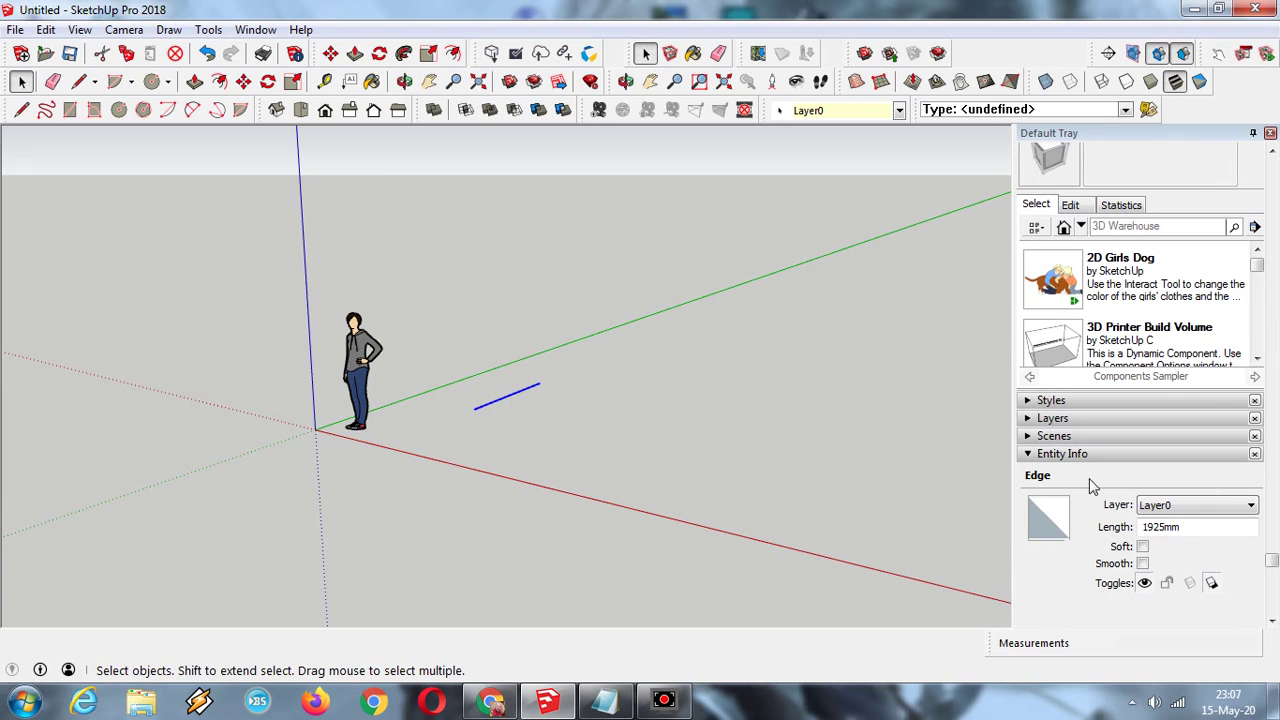
left_click_drag(1168, 527, 1127, 527)
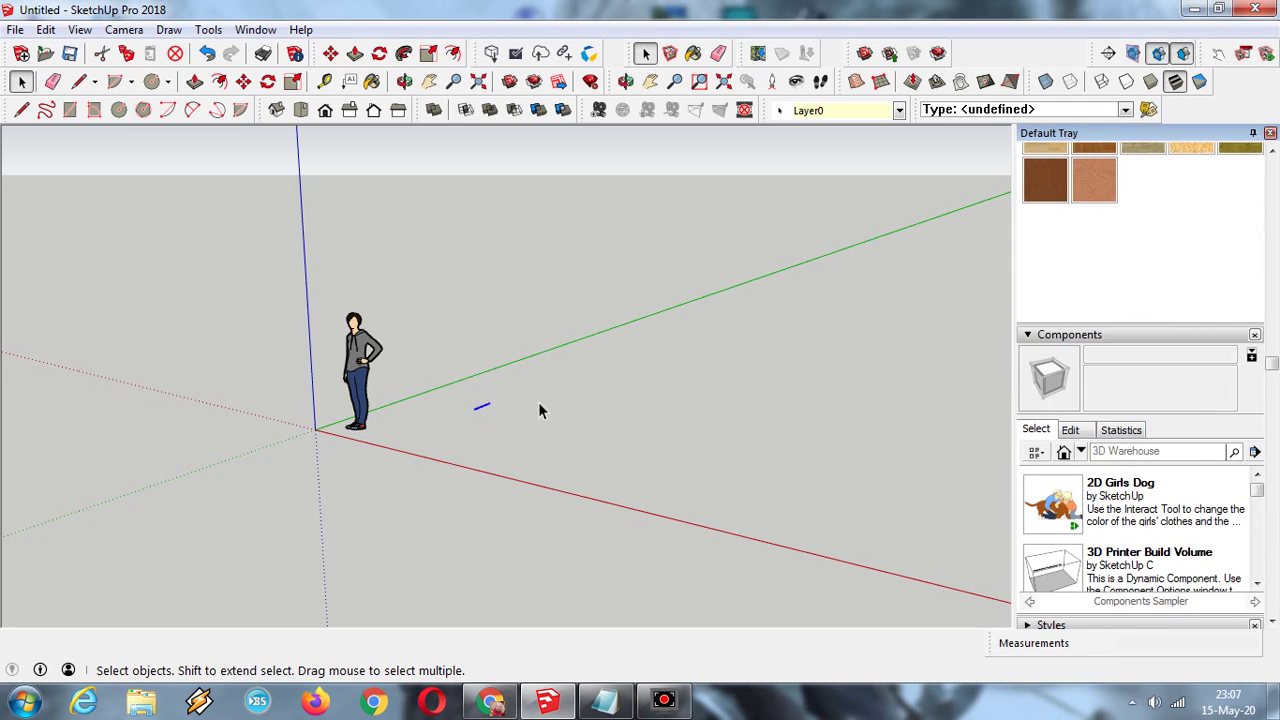
left_click(594, 400)
- Draw a second line about 908 mm long from the near end of the short edge, parallel to the red axis
scroll(529, 414, "up", 2)
scroll(529, 410, "up", 4)
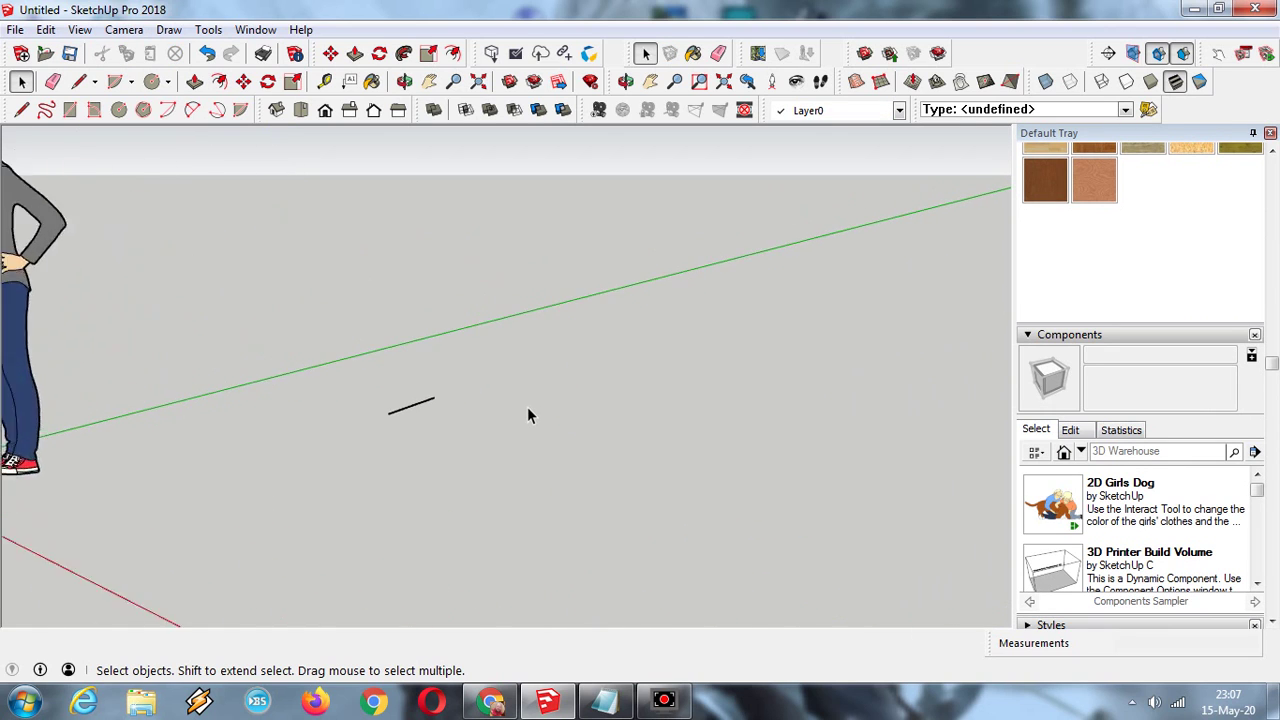
scroll(1112, 228, "down", 3)
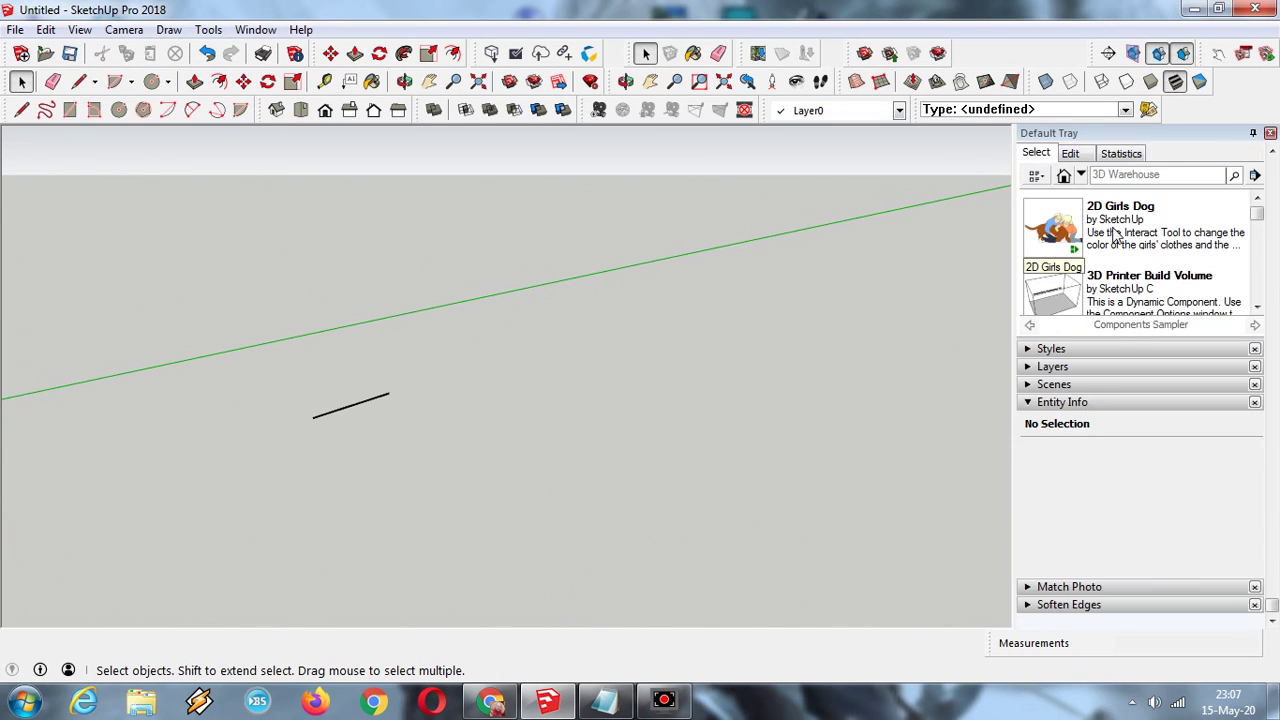
scroll(1114, 235, "up", 6)
scroll(1117, 234, "down", 2)
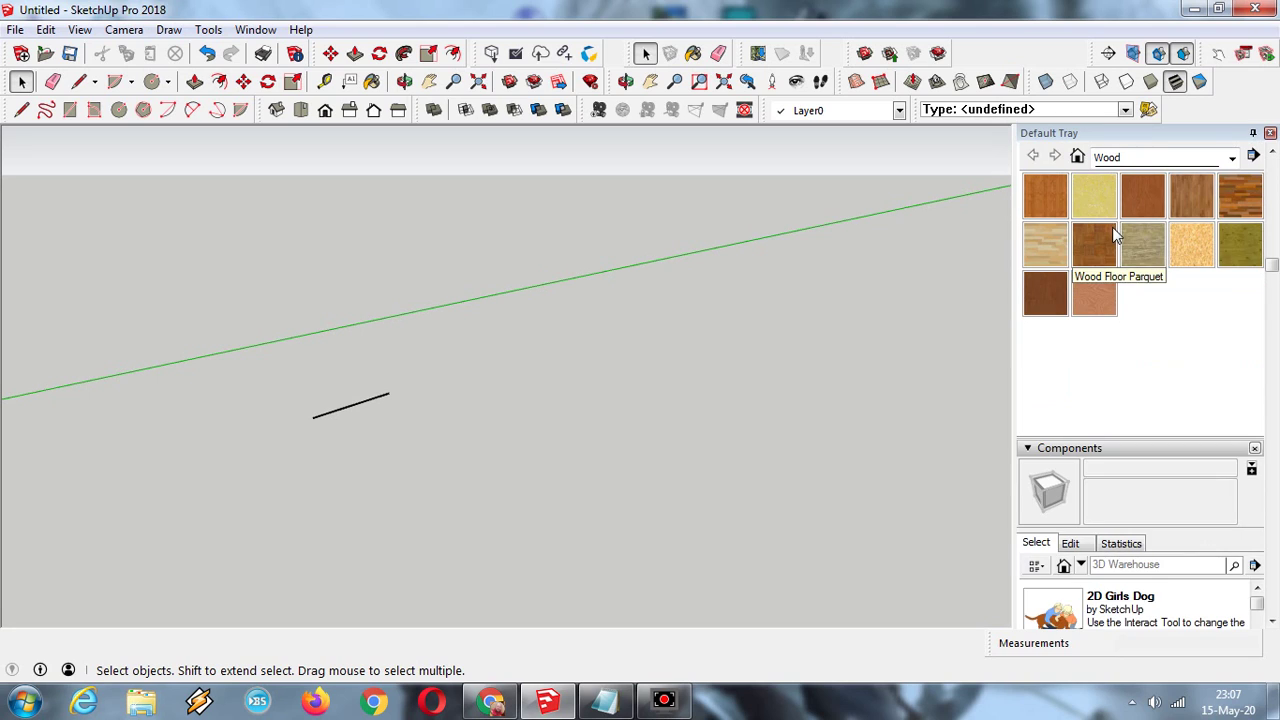
left_click(78, 81)
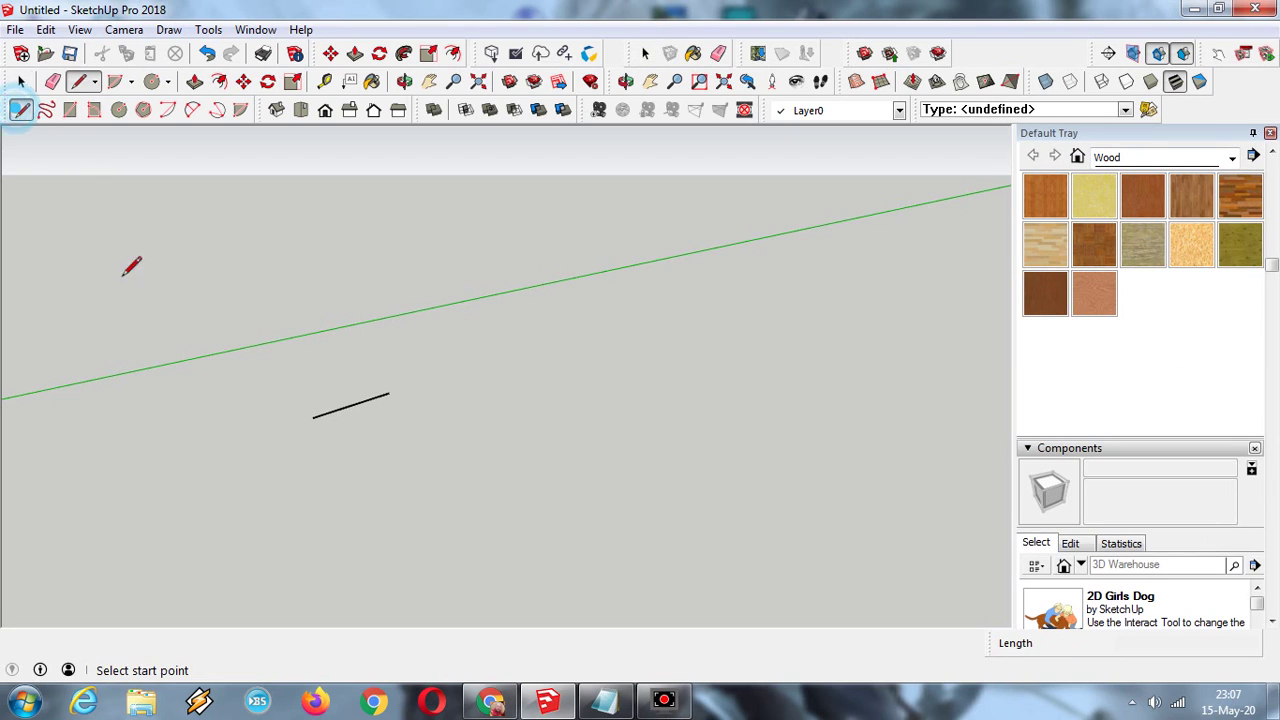
left_click(313, 417)
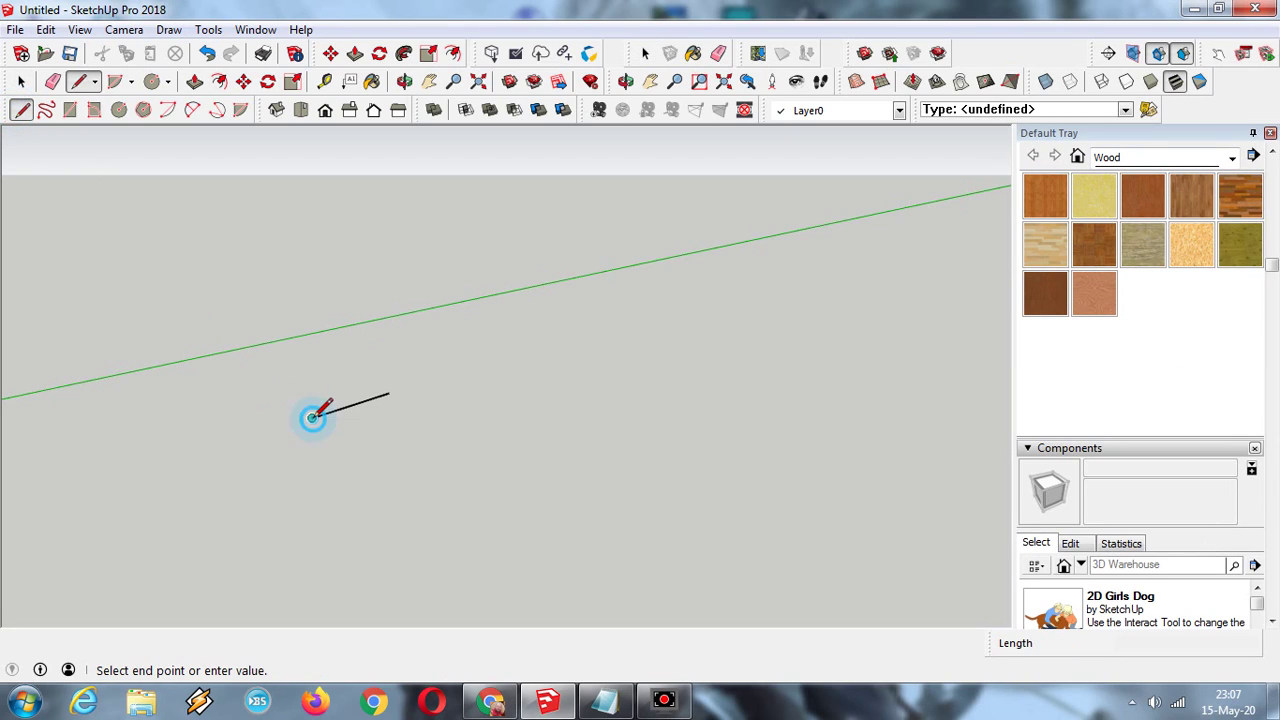
left_click(508, 463)
key("space")
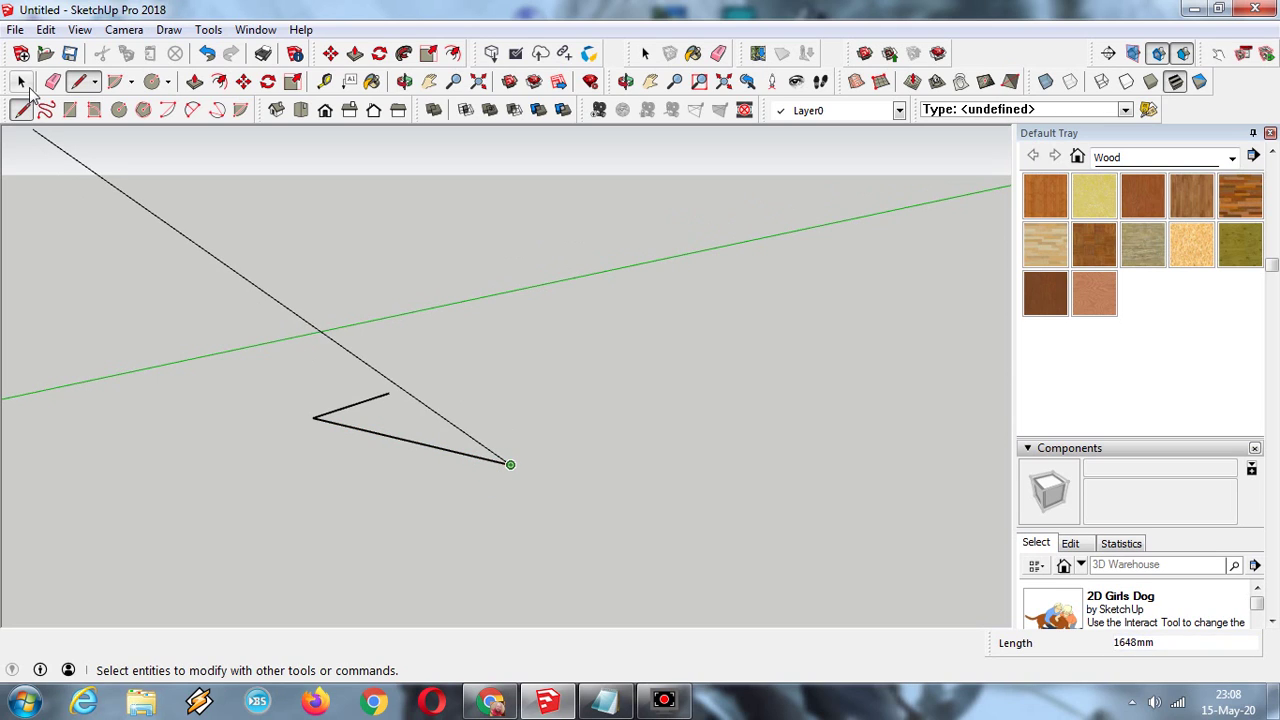
- Set the length of the second edge to 900 mm in its entity information
left_click(483, 462)
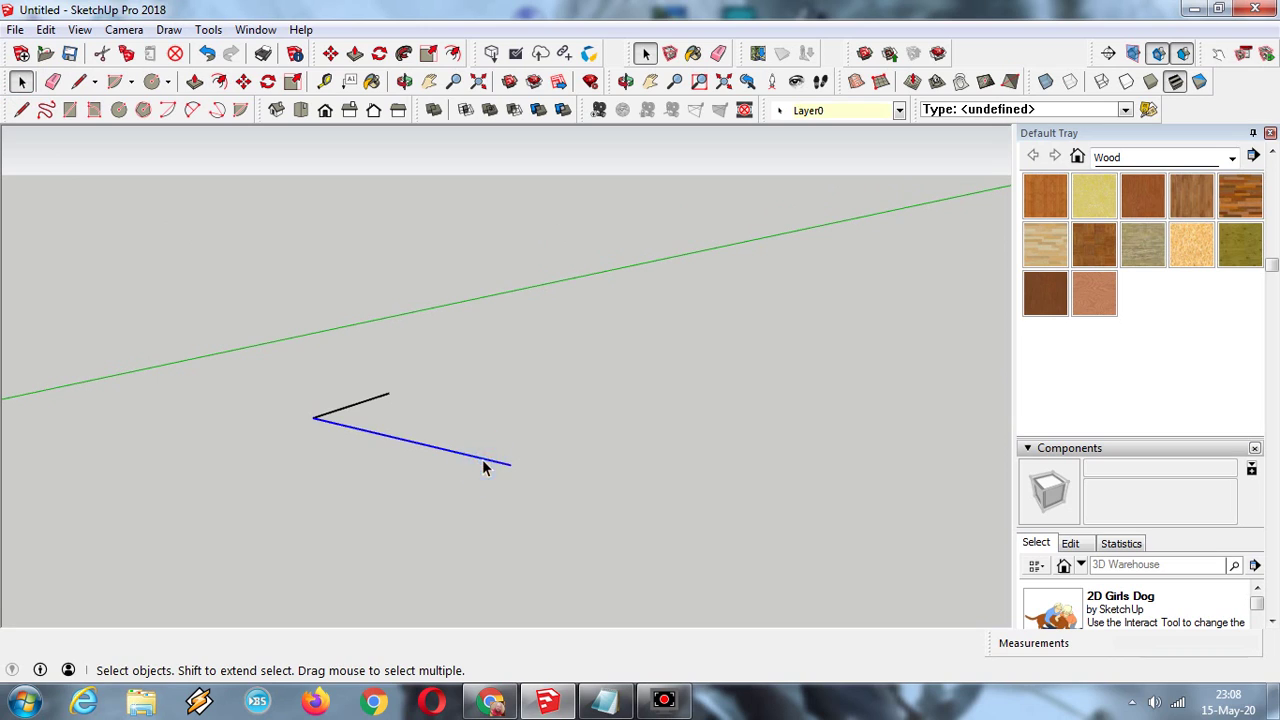
right_click(484, 462)
left_click(540, 474)
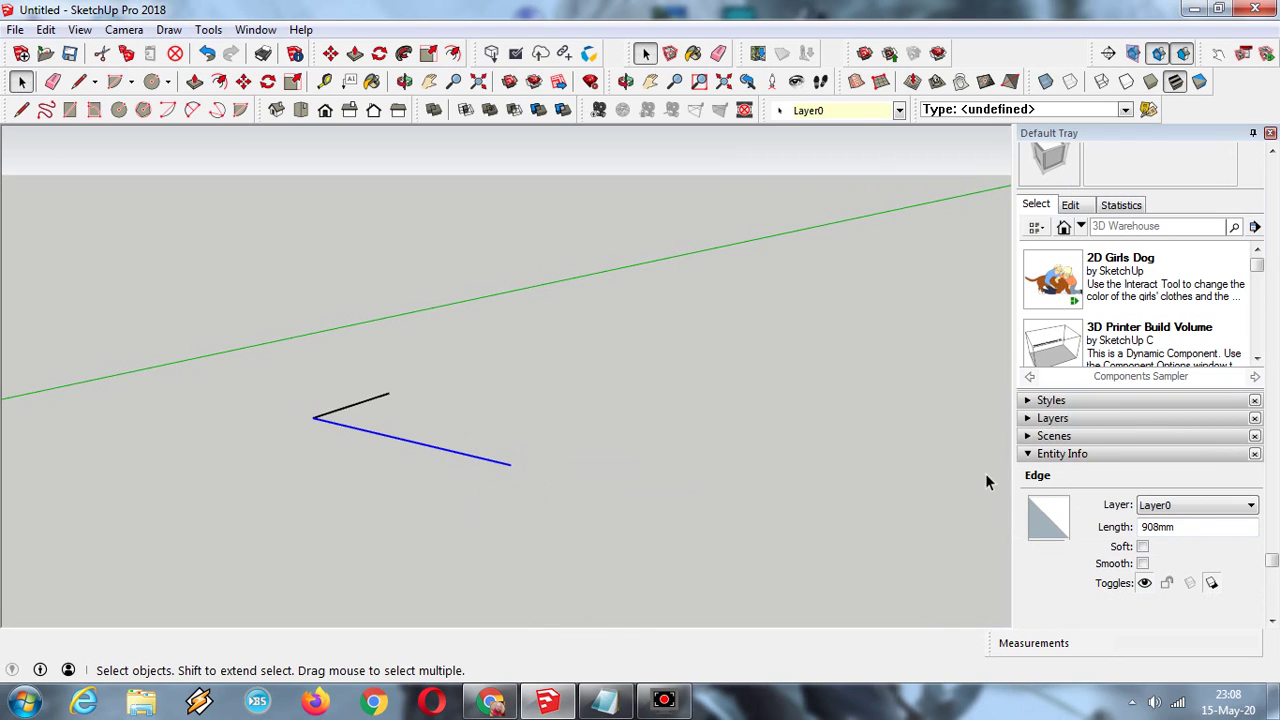
left_click_drag(1159, 527, 1128, 531)
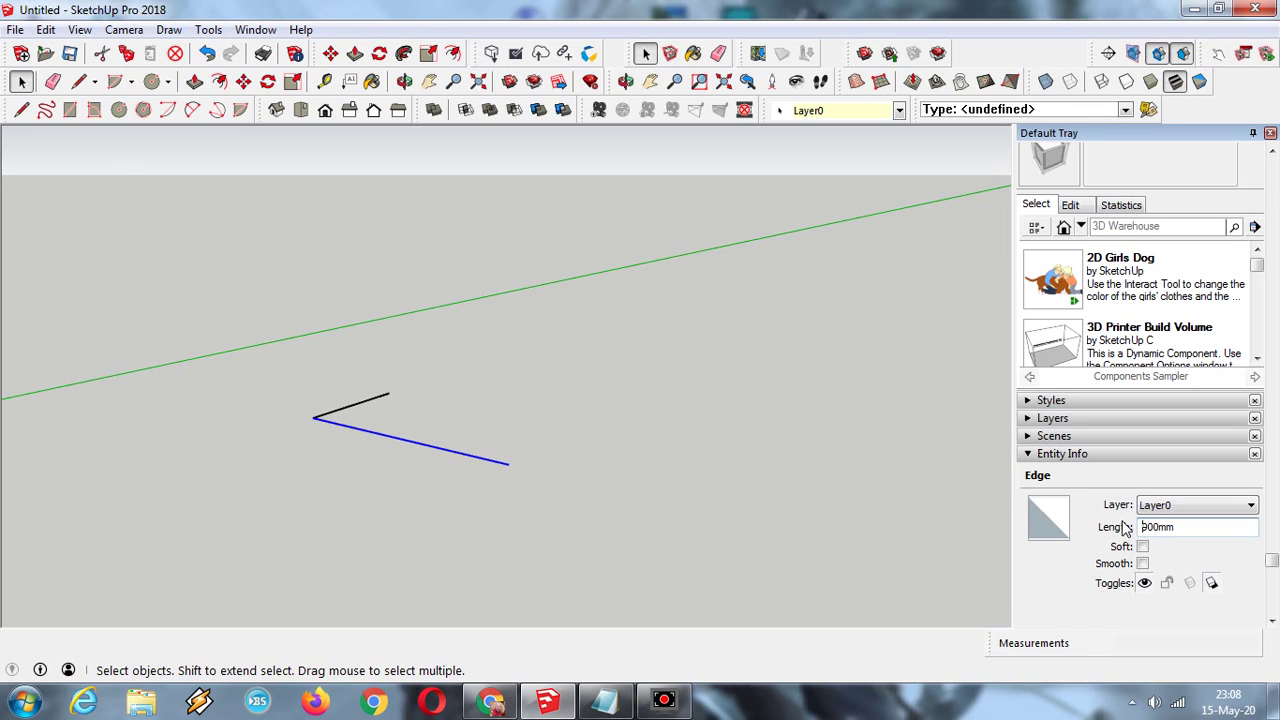
- Draw the missing 900 mm and 430 mm edges that close the rectangle, and erase the diagonal across its face
left_click(21, 109)
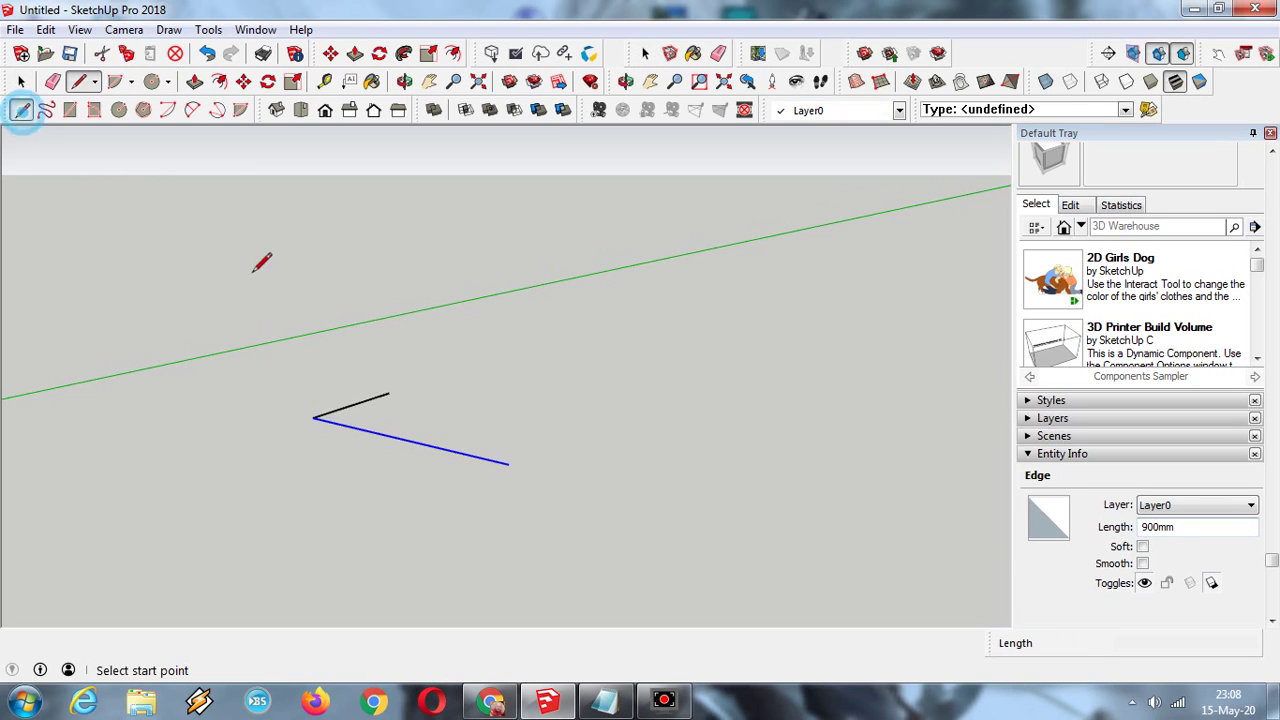
left_click(389, 392)
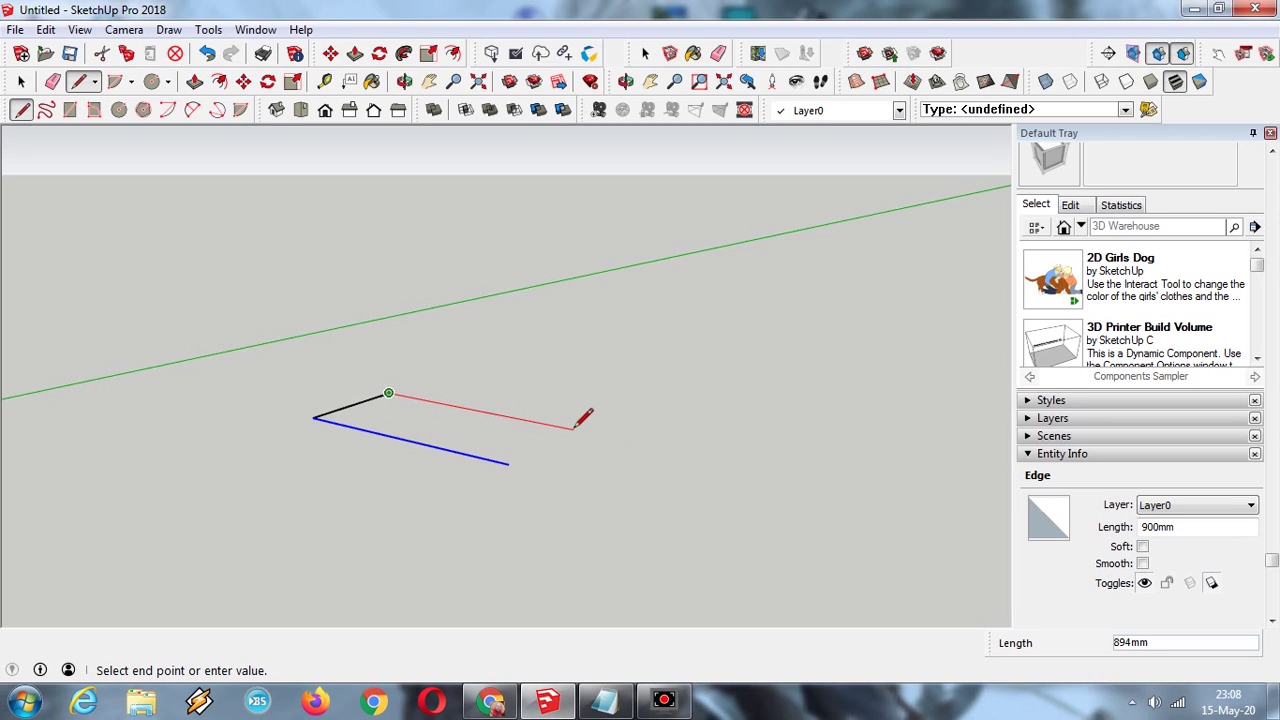
left_click(508, 463)
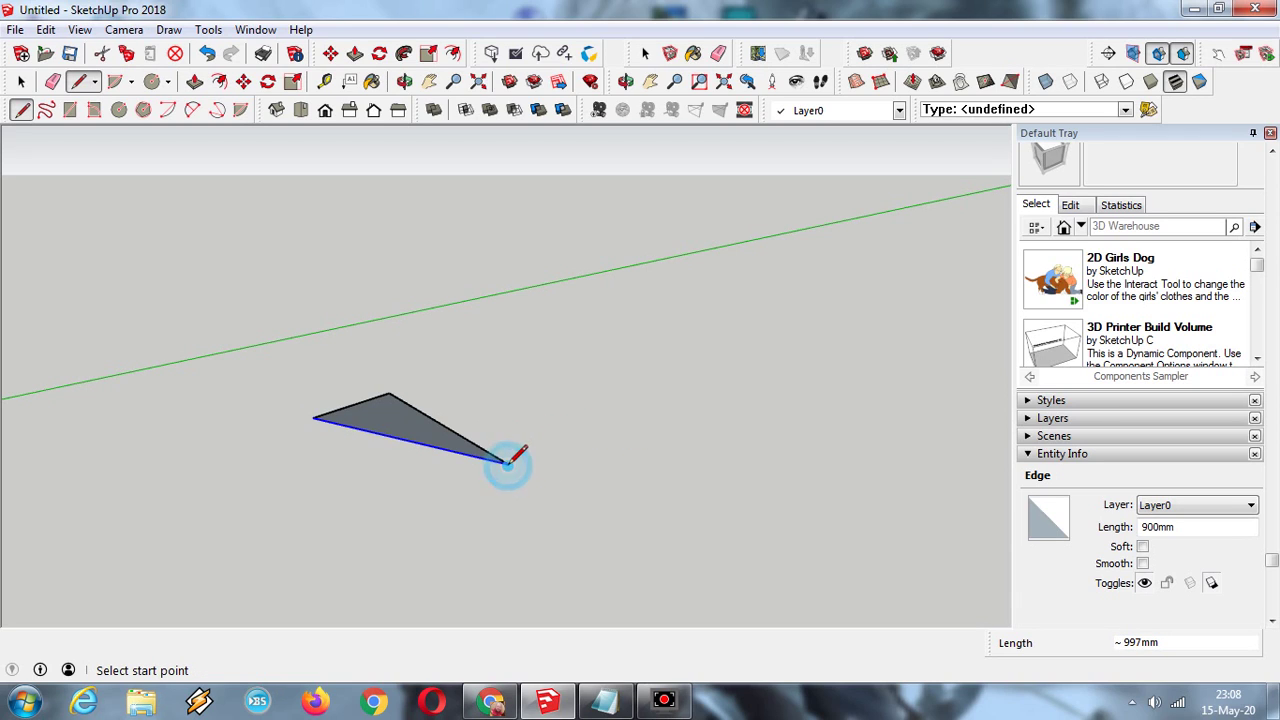
left_click(572, 427)
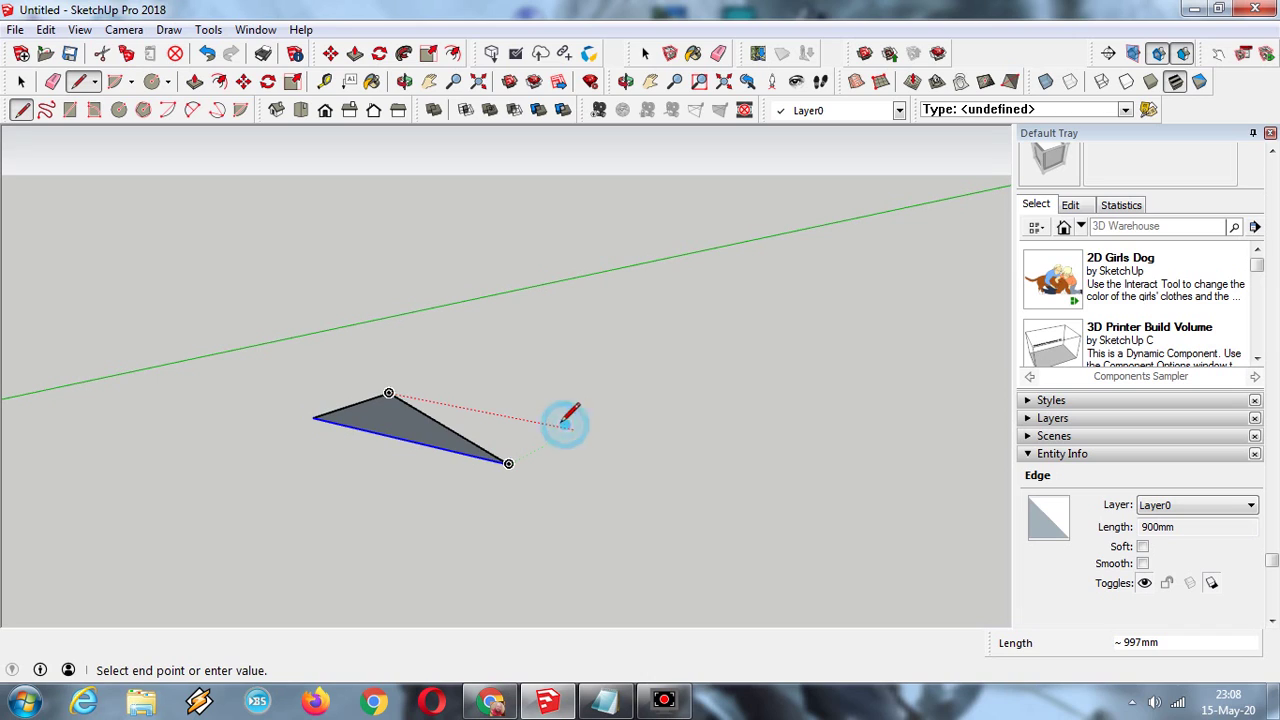
left_click(389, 392)
left_click(508, 463)
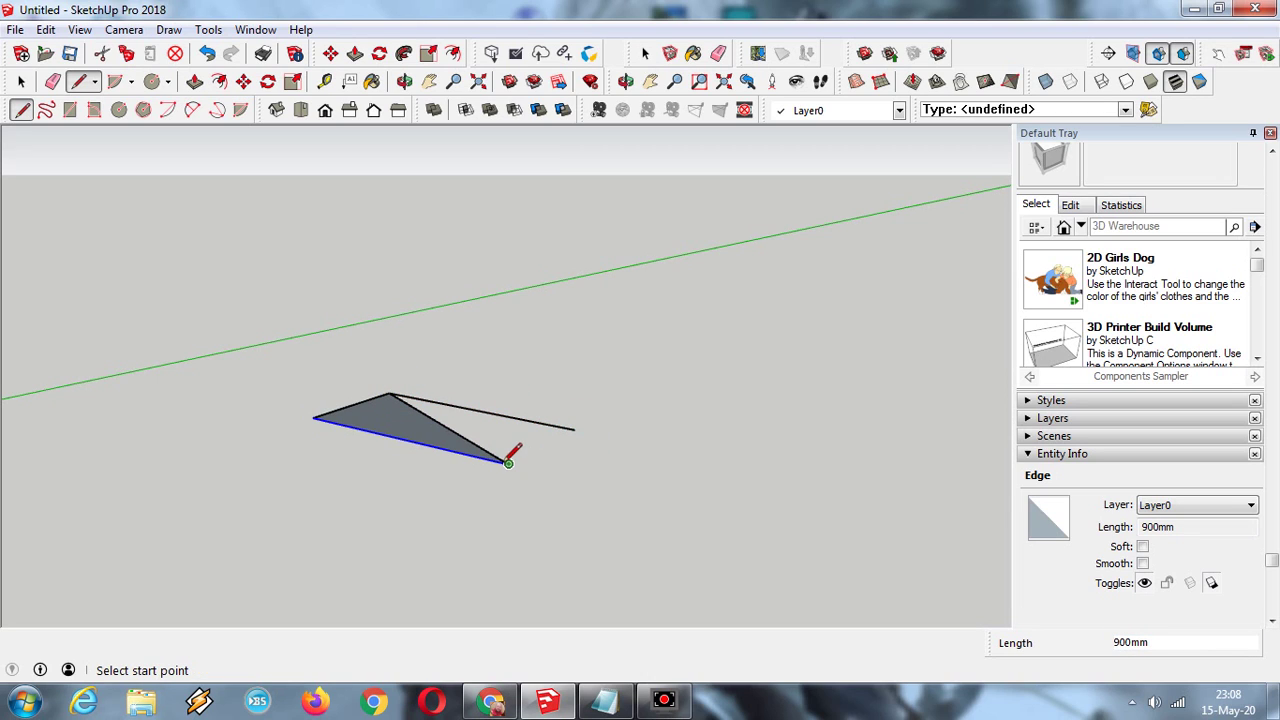
left_click(508, 463)
left_click(574, 430)
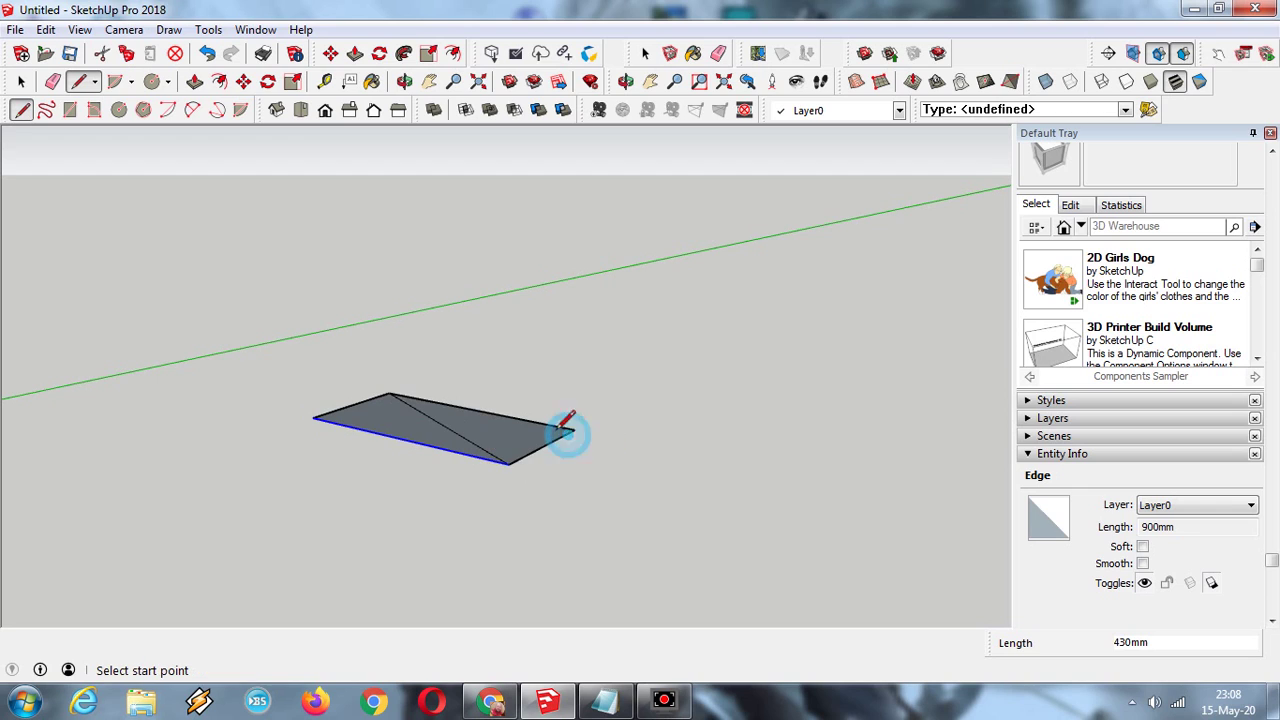
left_click(53, 81)
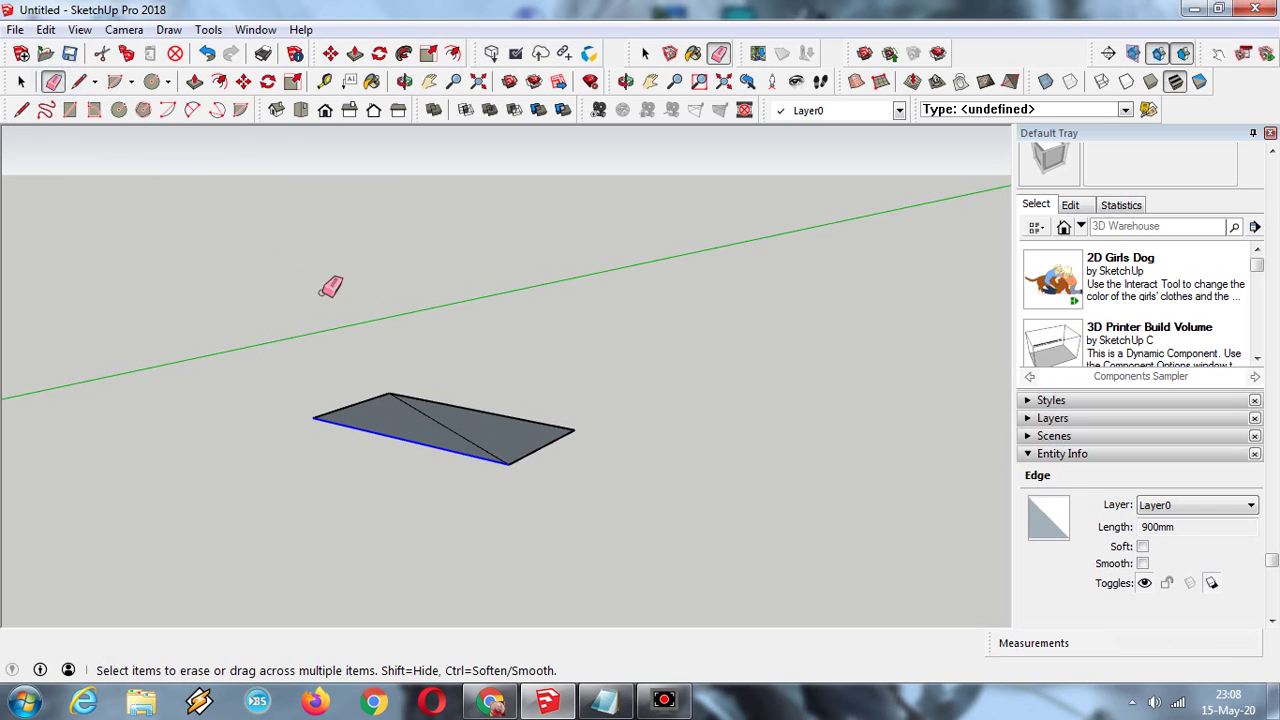
left_click(430, 416)
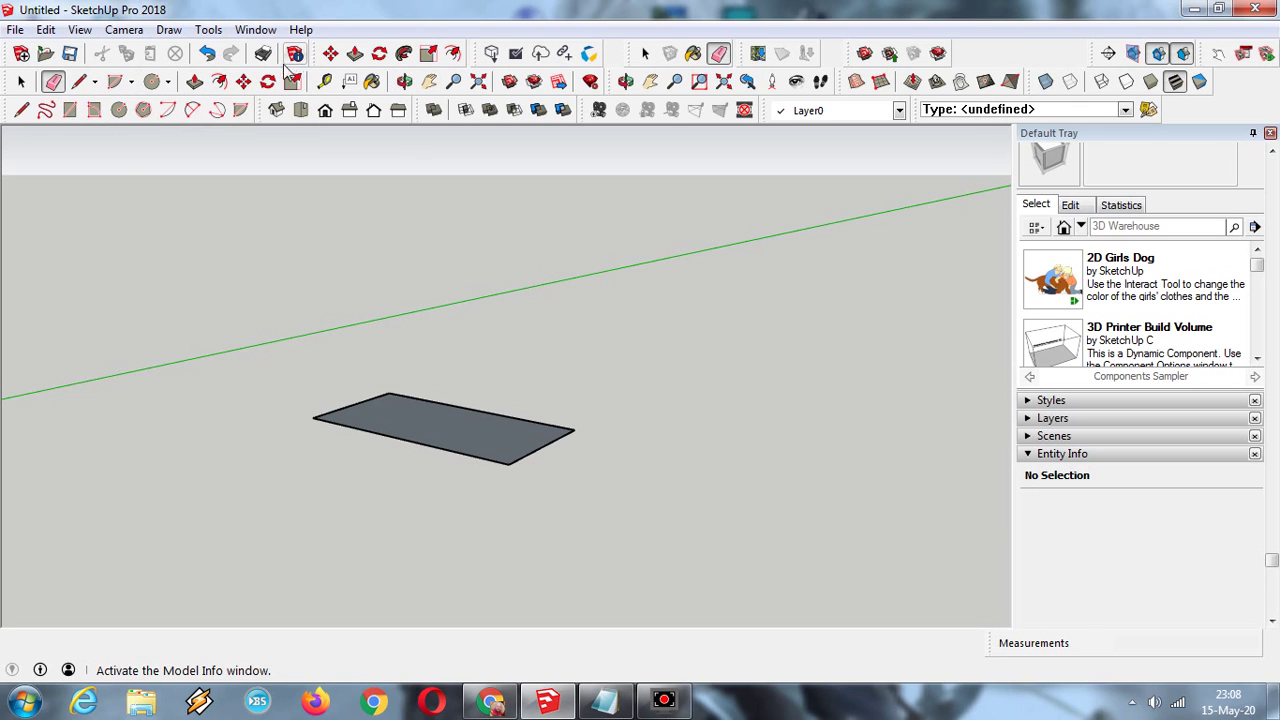
- Push/Pull the rectangular face upward 22 mm to form a board
left_click(195, 81)
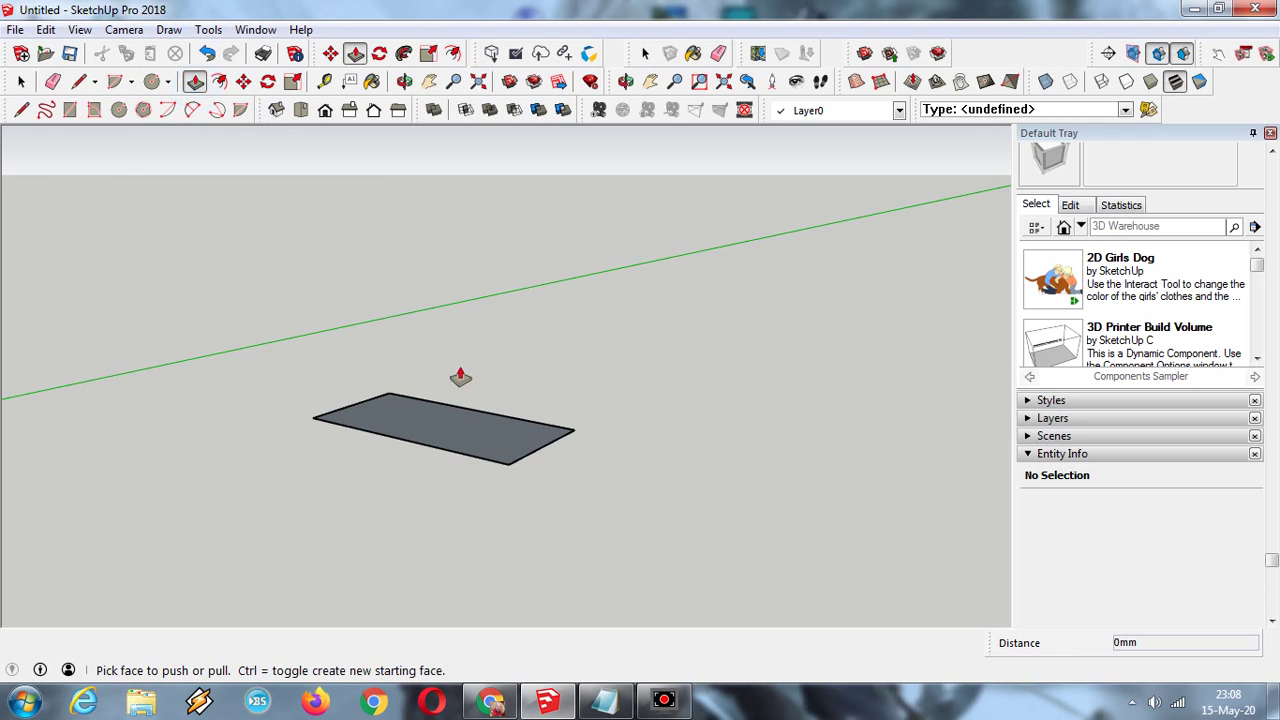
left_click(491, 440)
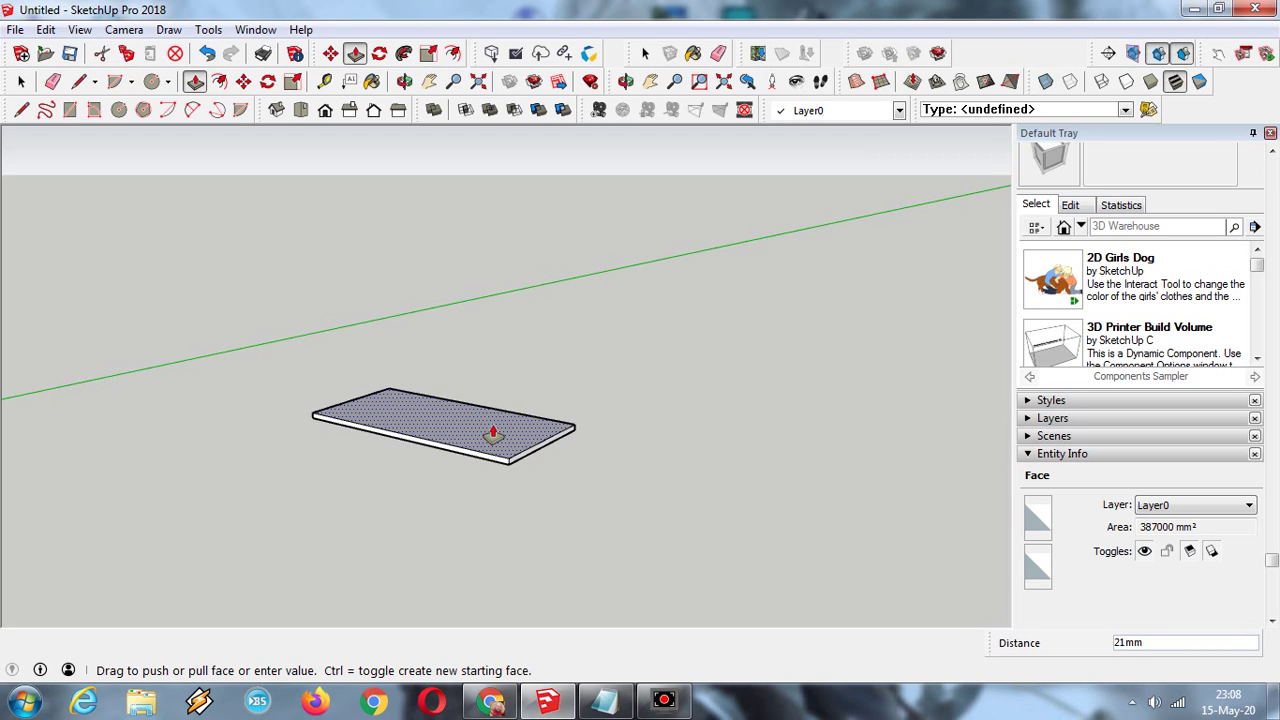
scroll(492, 432, "up", 4)
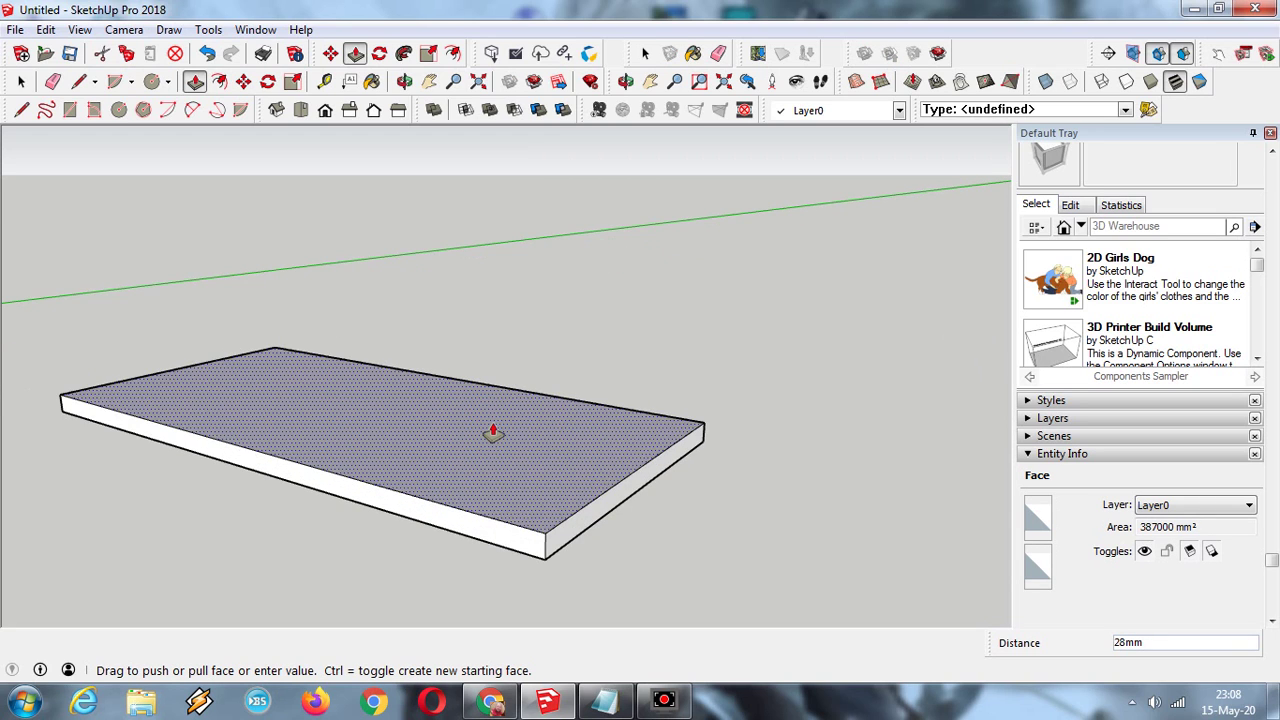
left_click(492, 436)
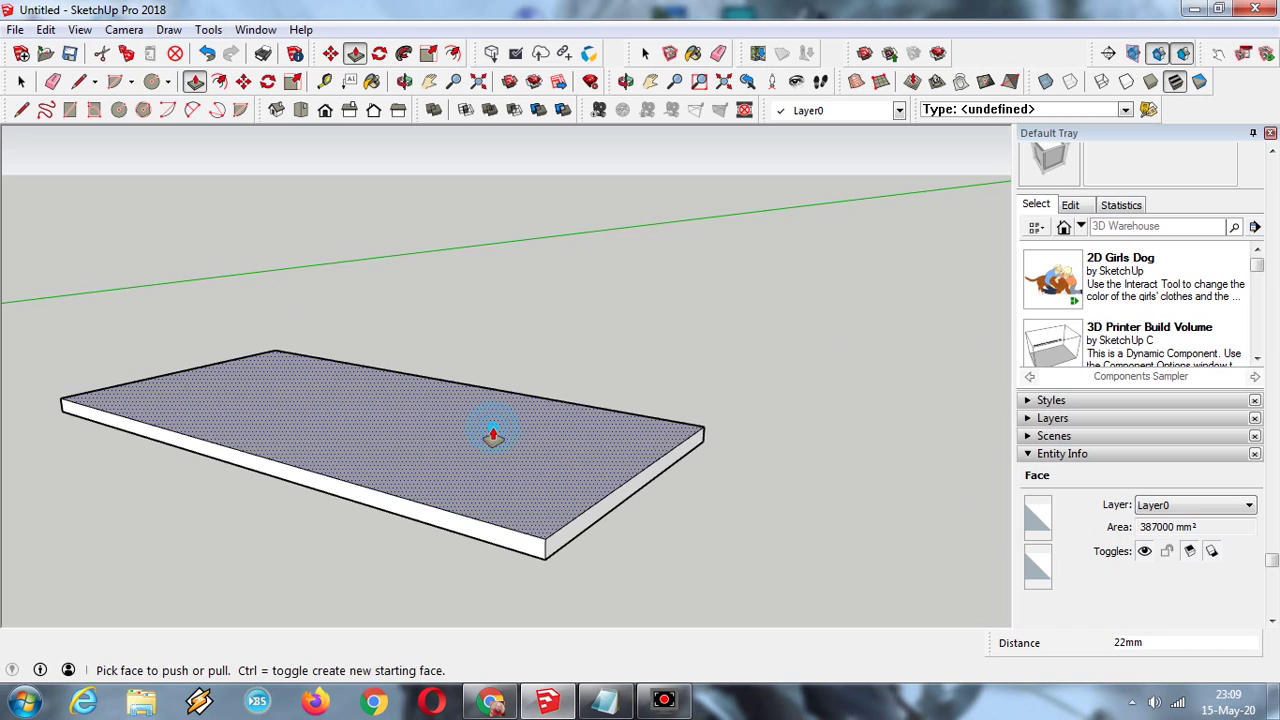
- Select the whole board and make it a component named Blat
left_click(22, 84)
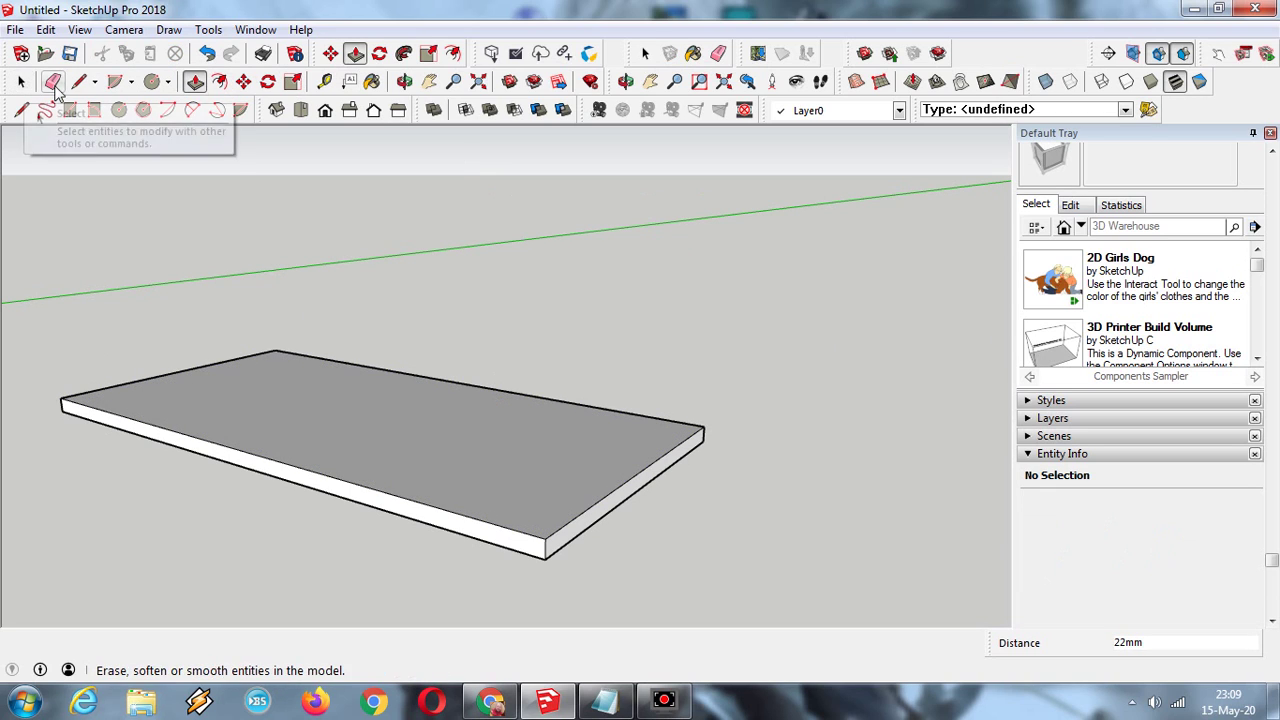
left_click(22, 84)
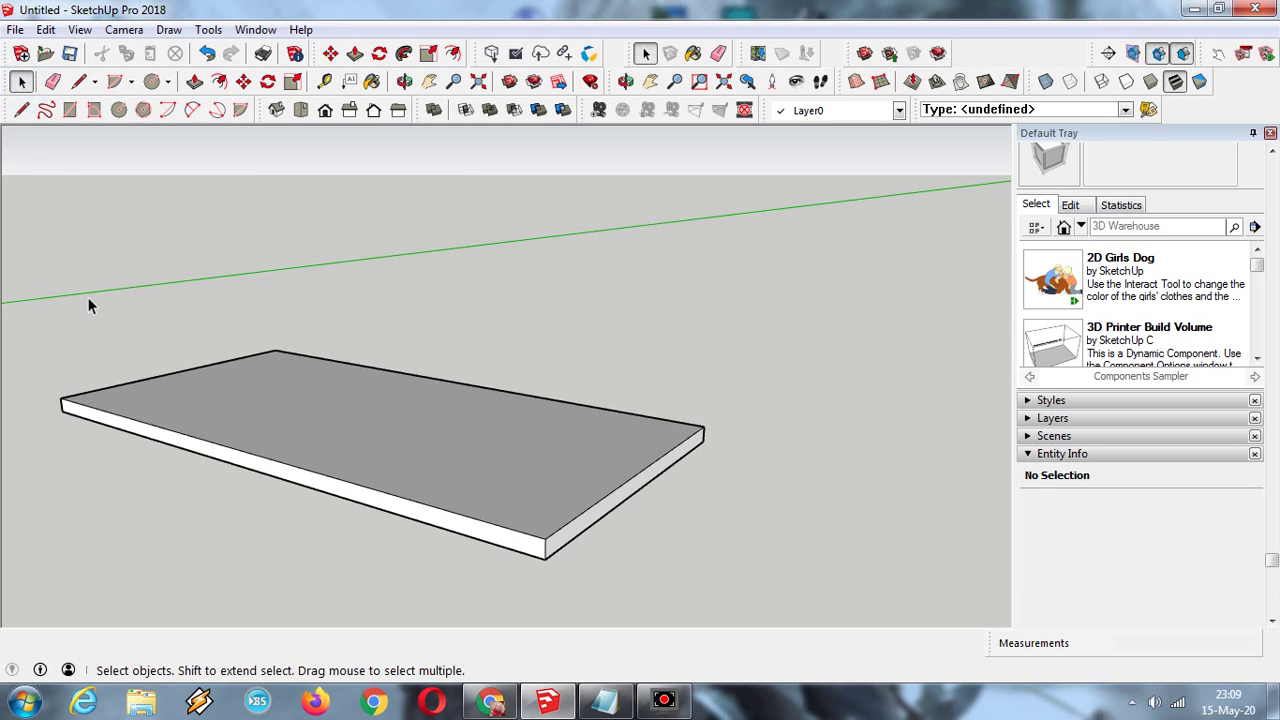
left_click_drag(21, 274, 766, 595)
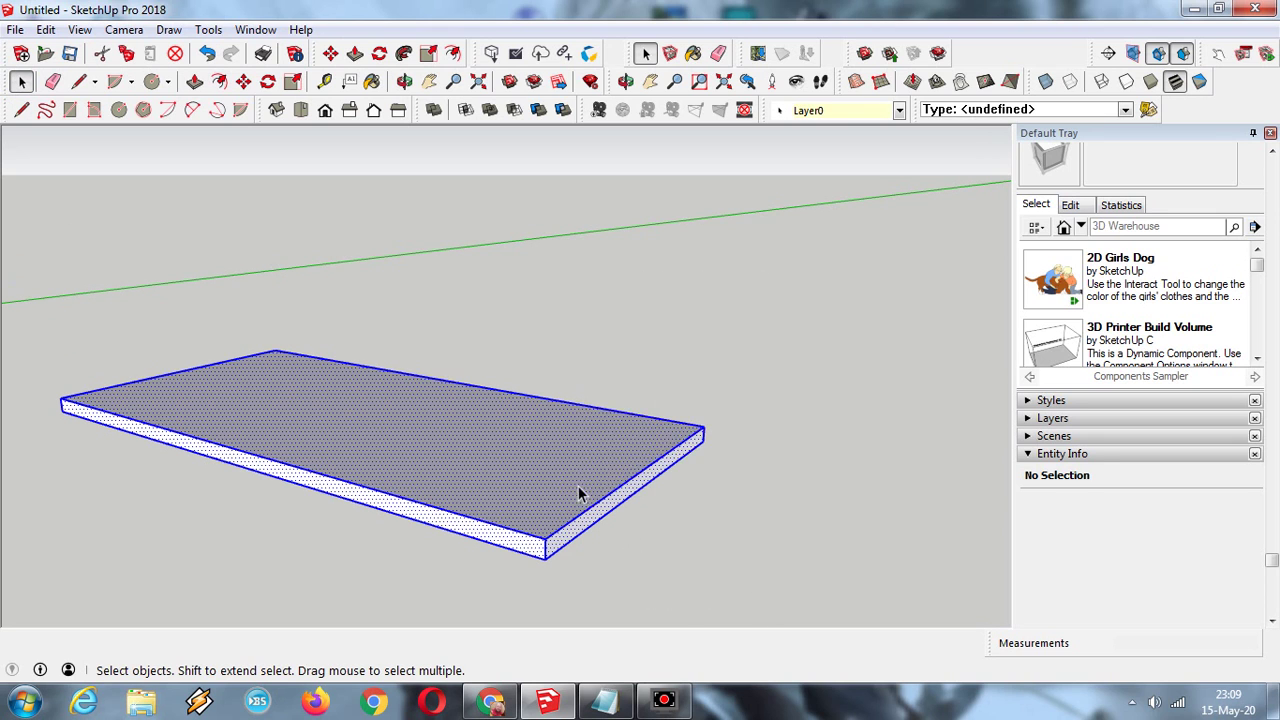
right_click(578, 486)
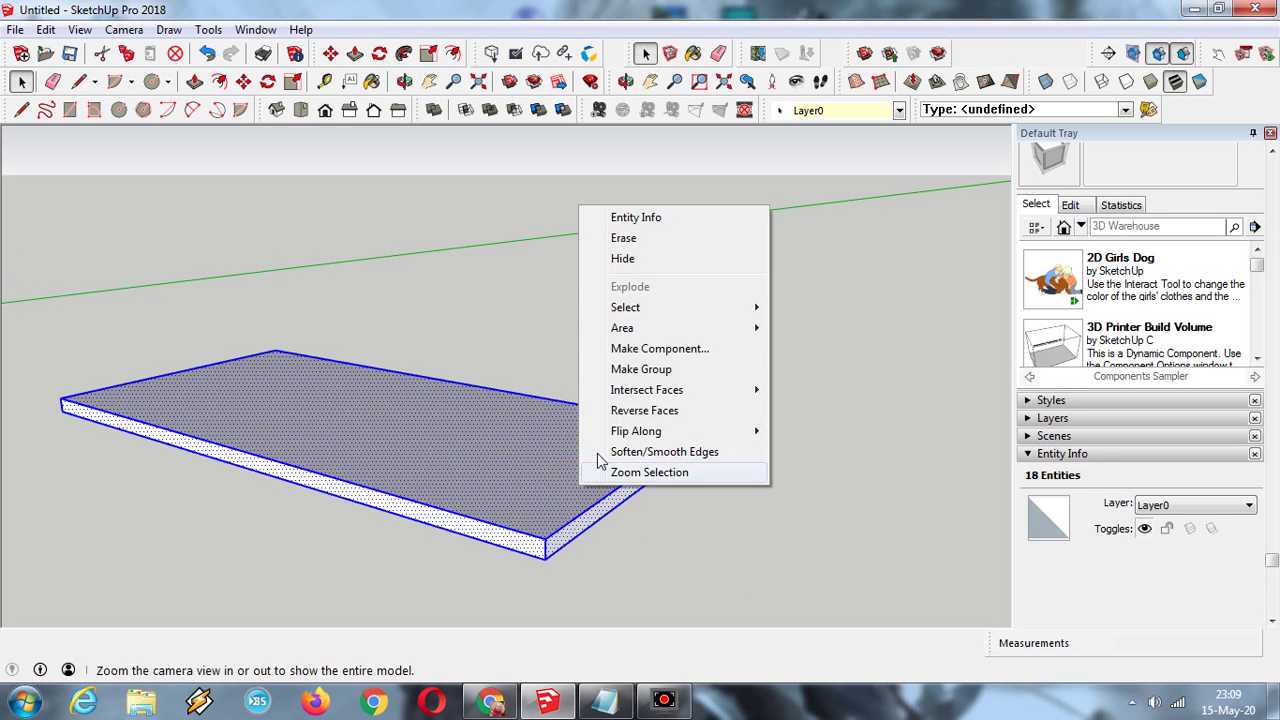
left_click(663, 357)
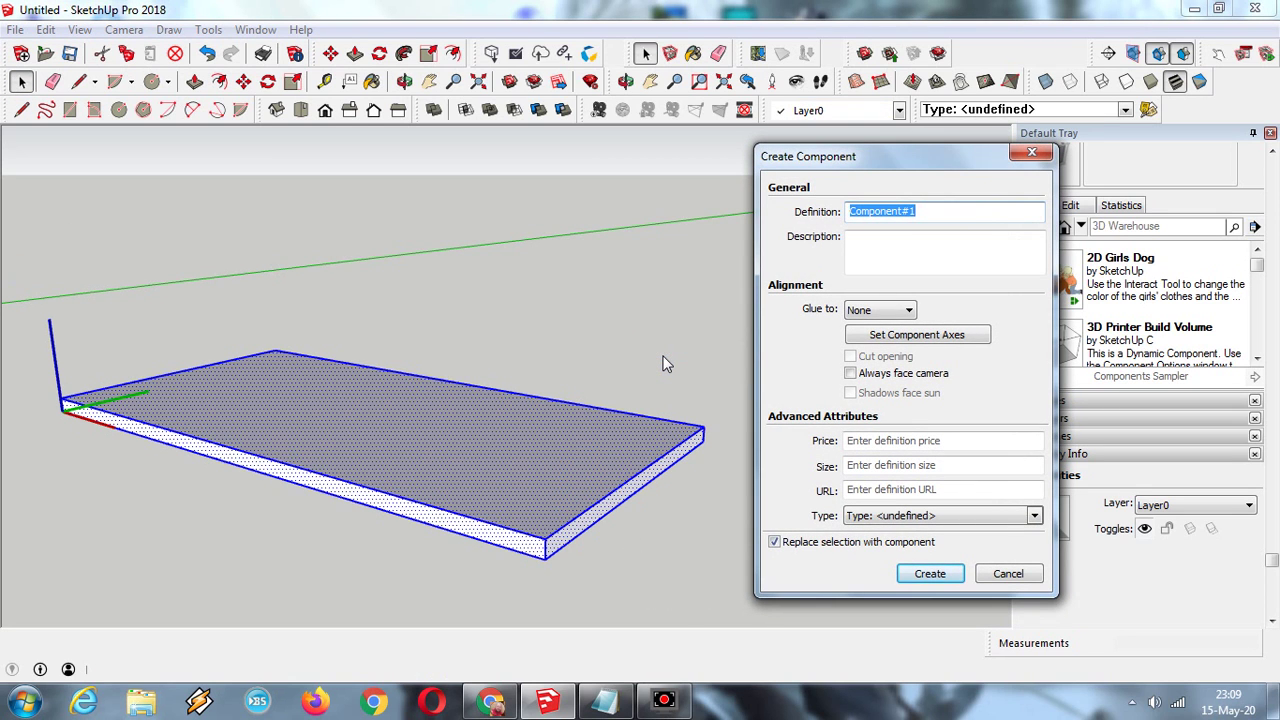
type("b")
key("Return")
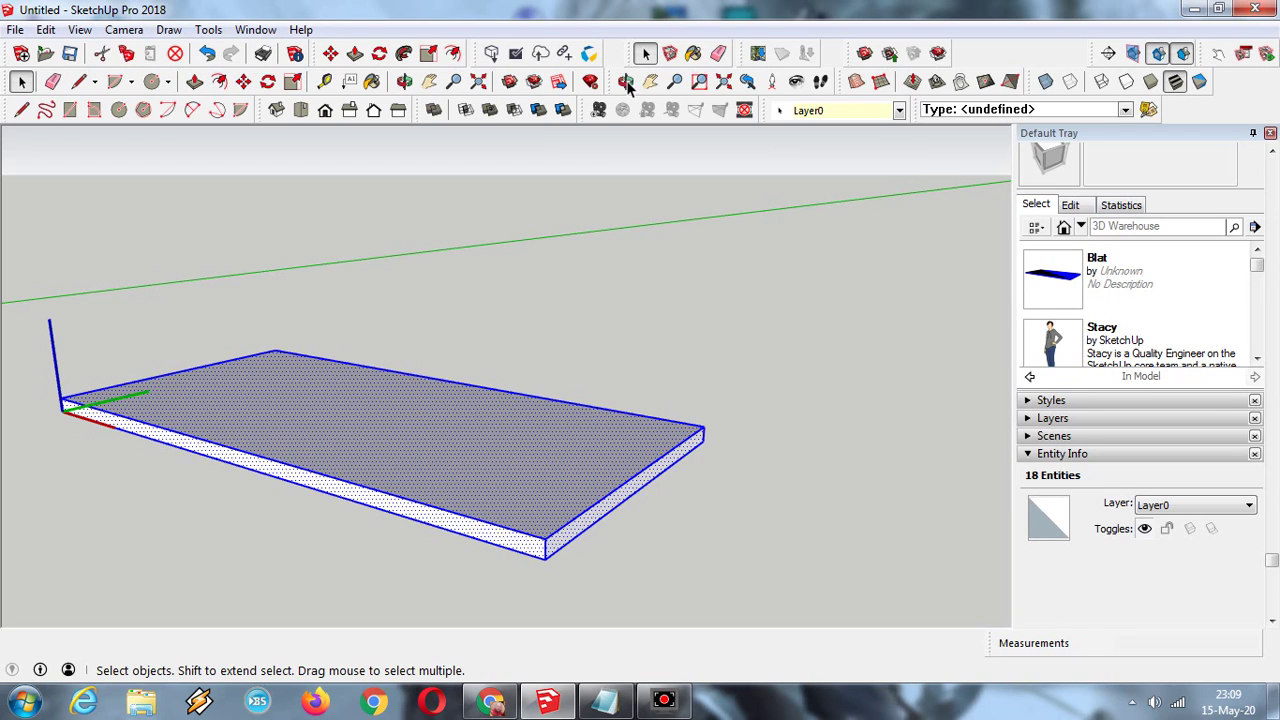
- Orbit below the Blat component and zoom out to view its whole underside
left_click(626, 82)
left_click_drag(500, 429, 703, 334)
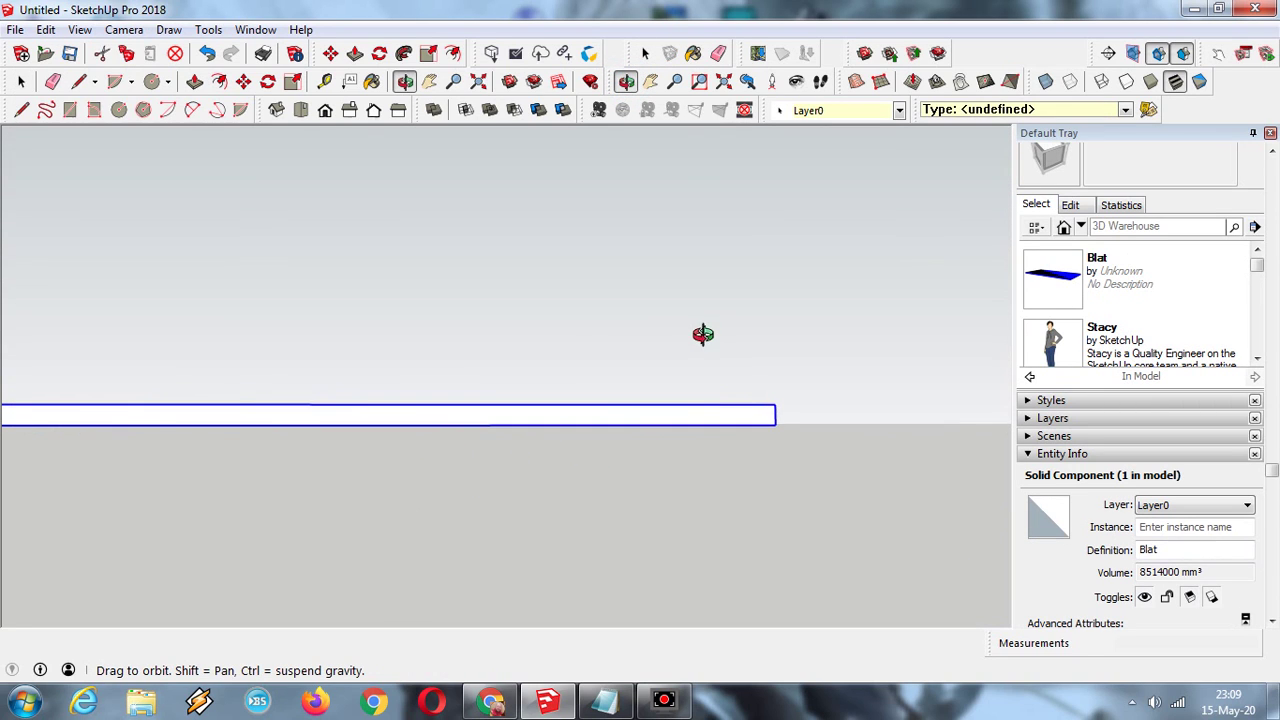
left_click_drag(619, 455, 607, 553)
left_click_drag(617, 463, 484, 369)
scroll(500, 543, "down", 4)
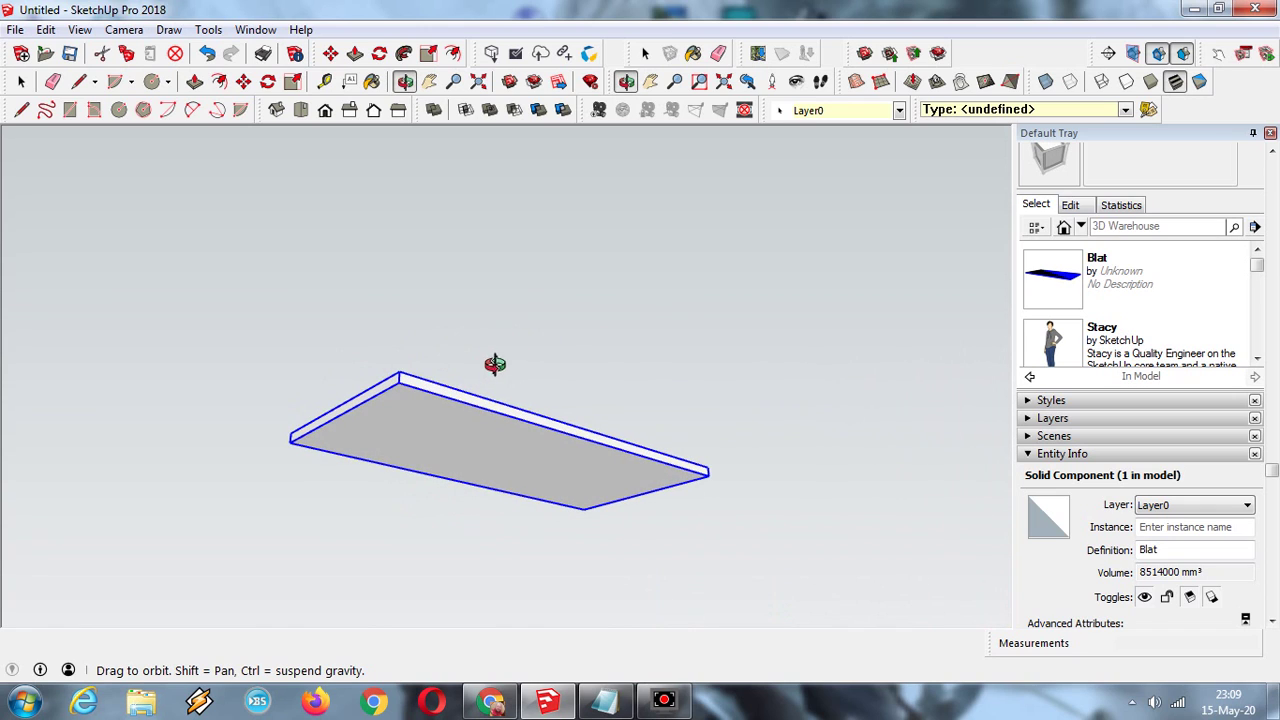
left_click(504, 358)
left_click(21, 109)
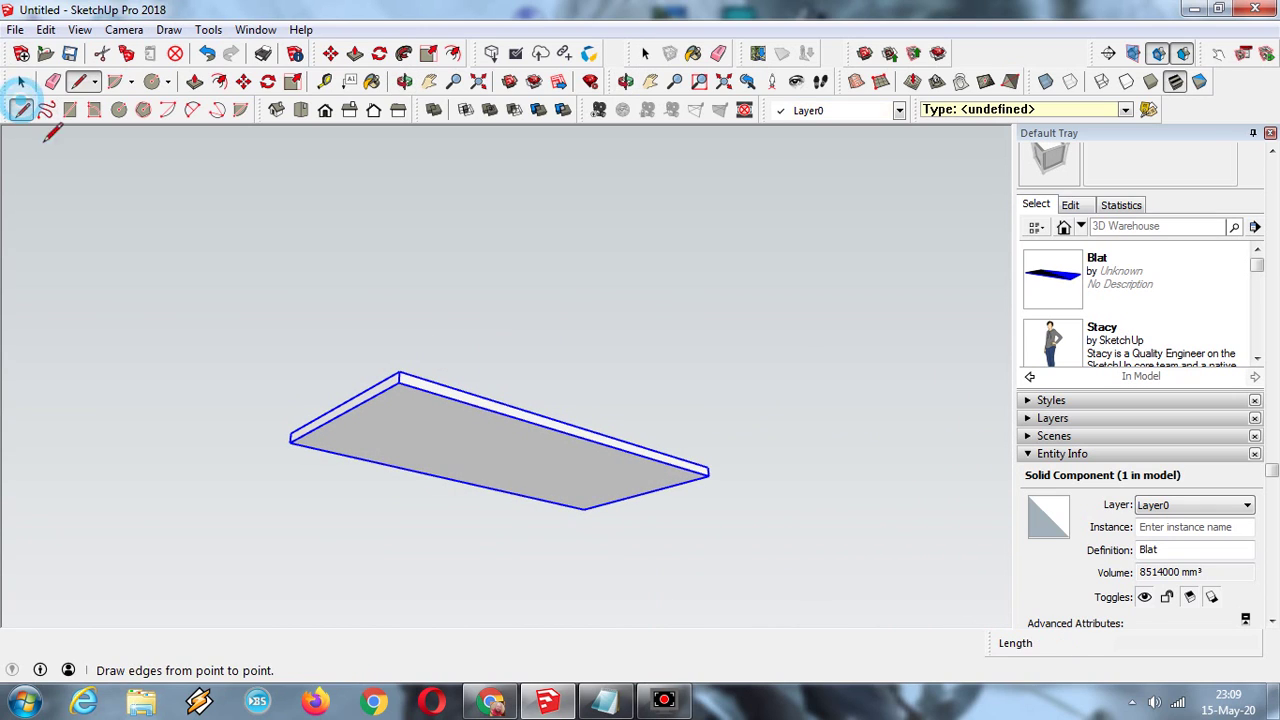
left_click(289, 442)
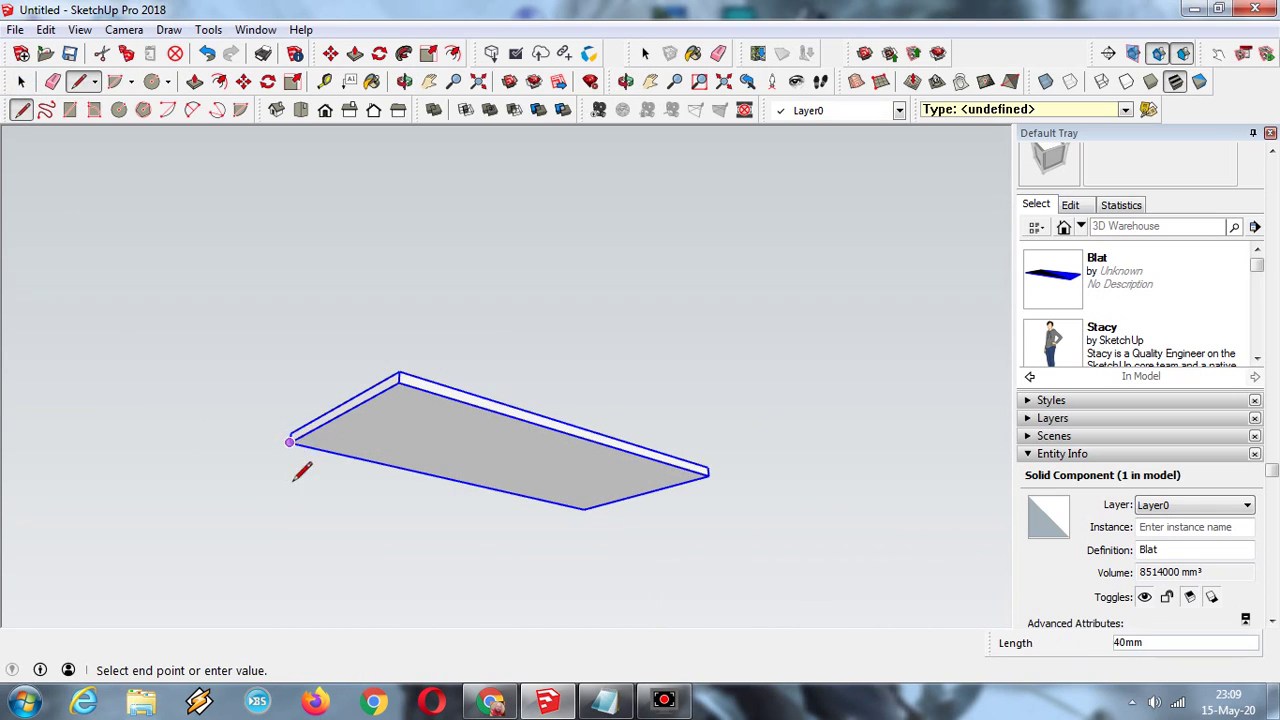
scroll(294, 550, "down", 5)
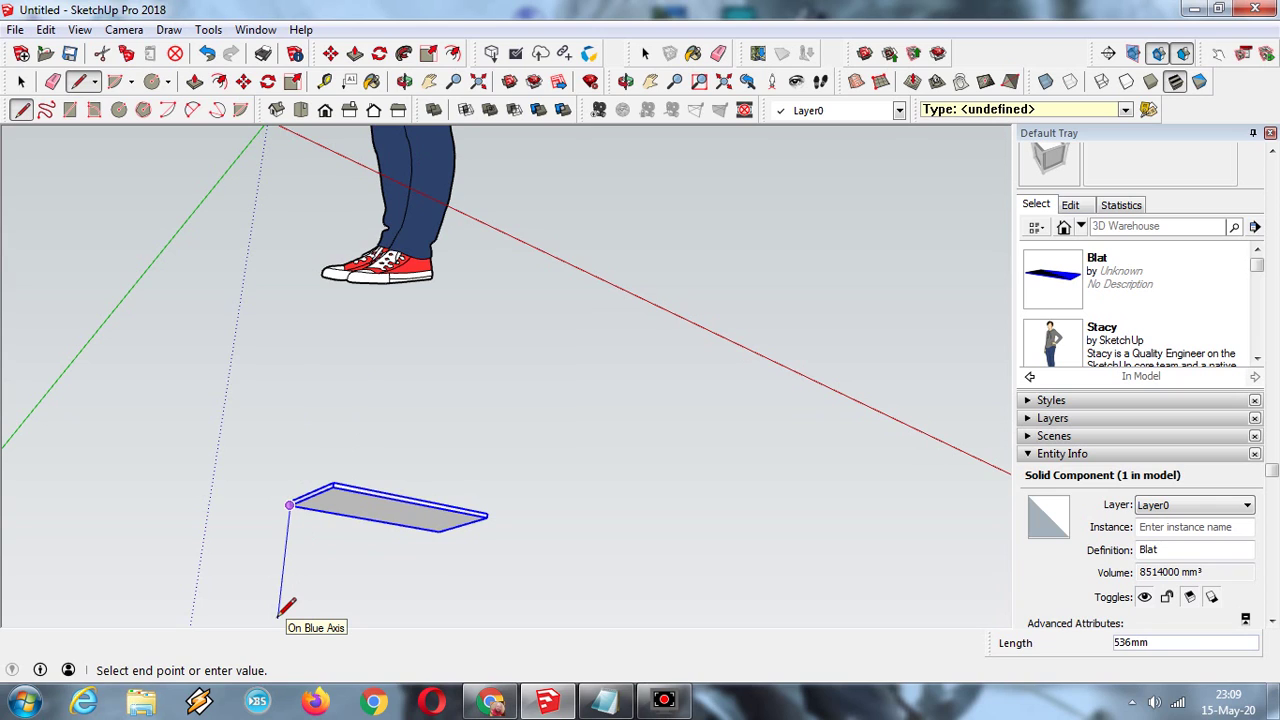
scroll(279, 614, "down", 1)
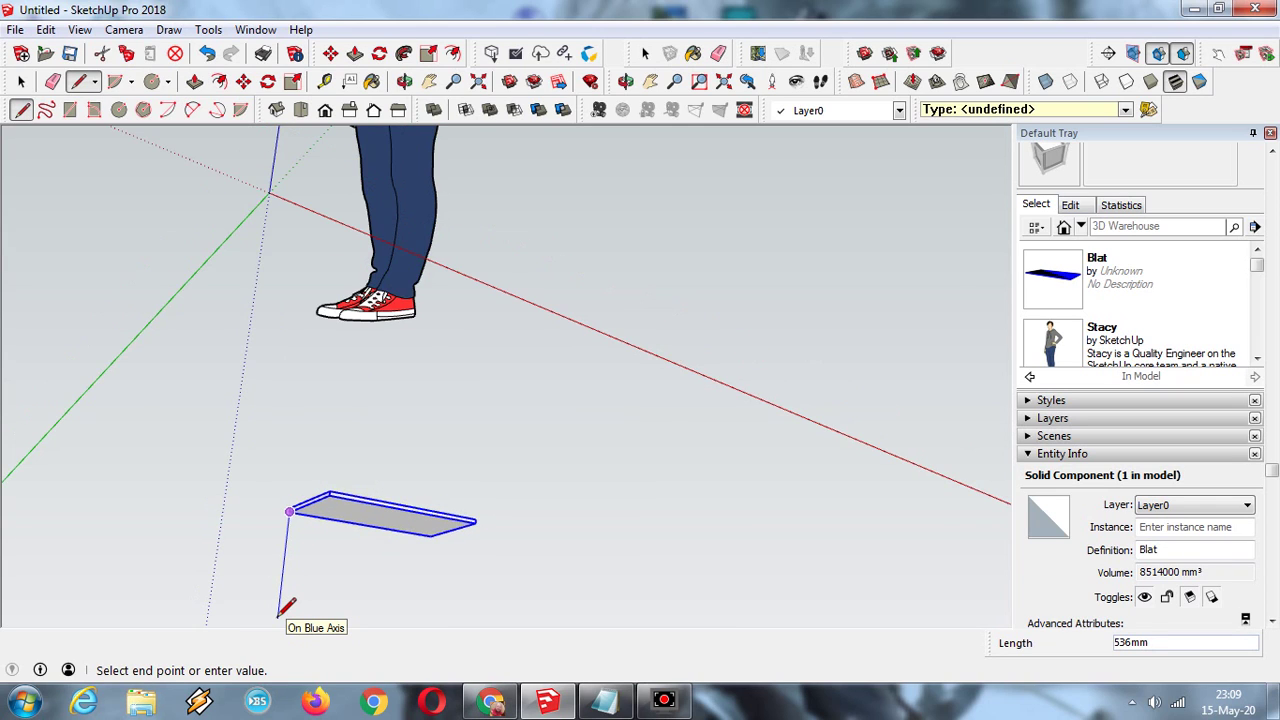
scroll(287, 607, "down", 1)
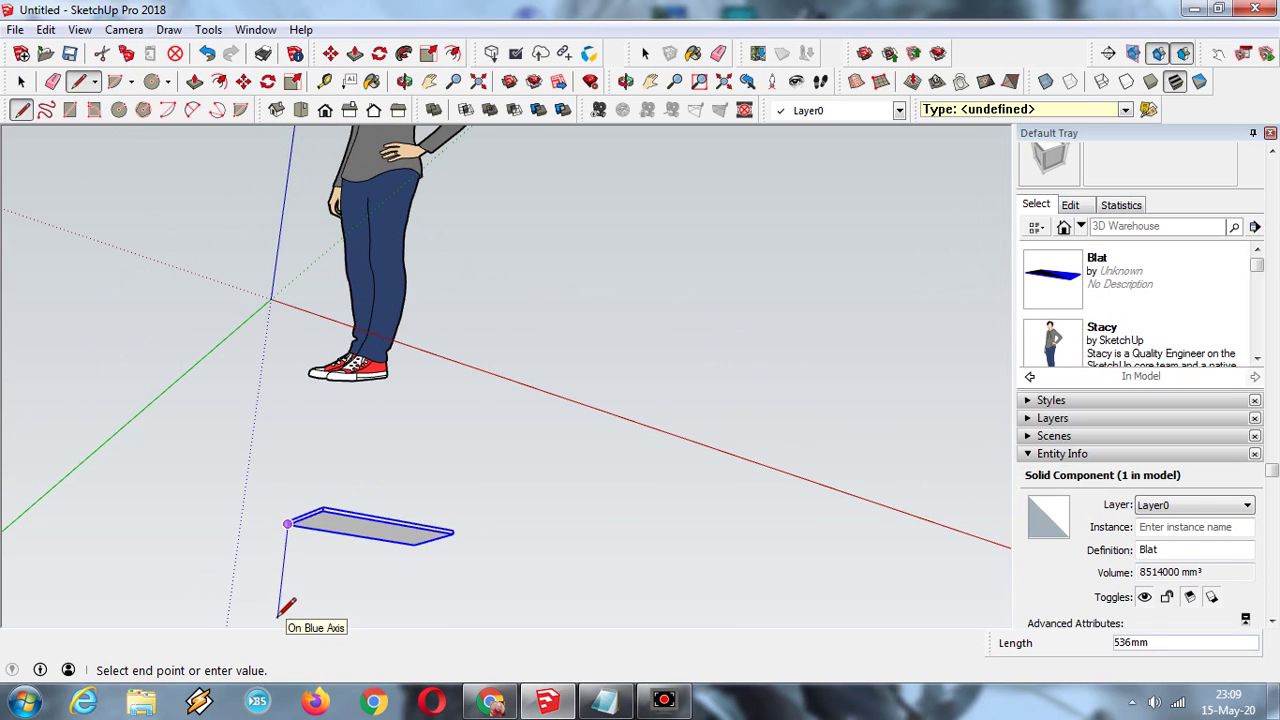
- Draw a vertical line about 777 mm long straight down from the outer corner of the board's underside, along the blue axis
left_click(428, 82)
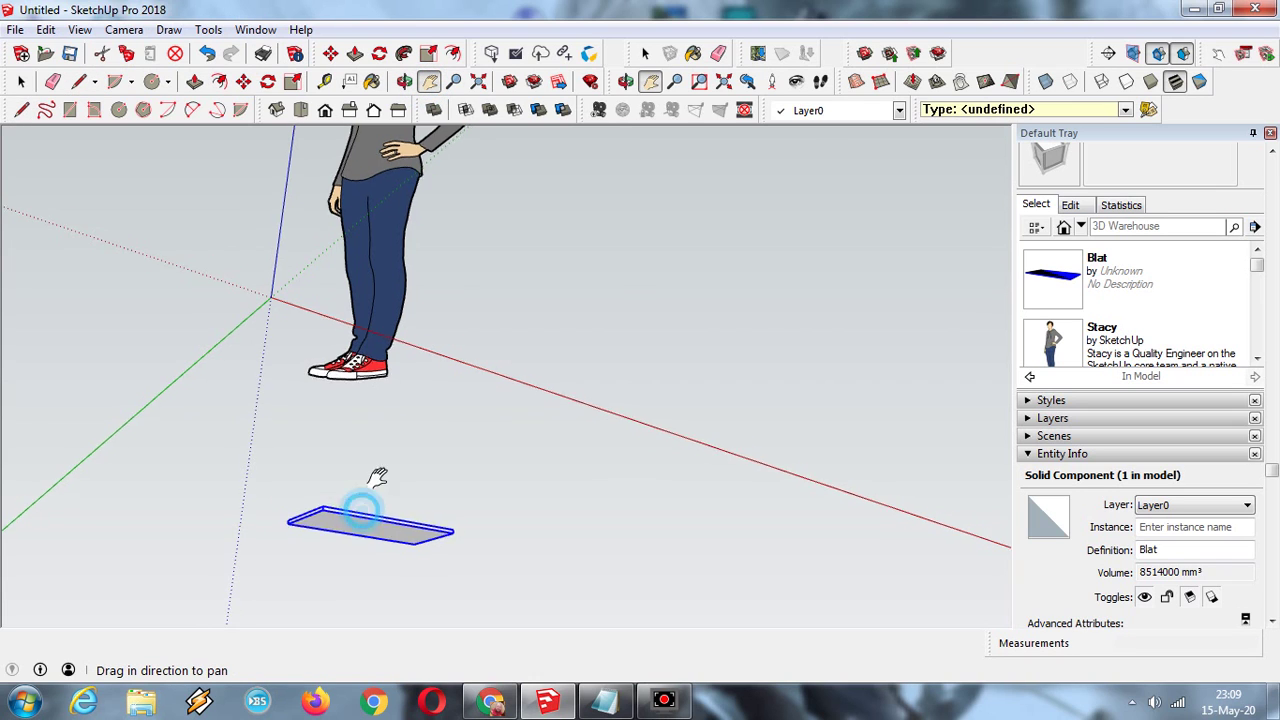
left_click_drag(377, 478, 541, 287)
scroll(520, 290, "up", 3)
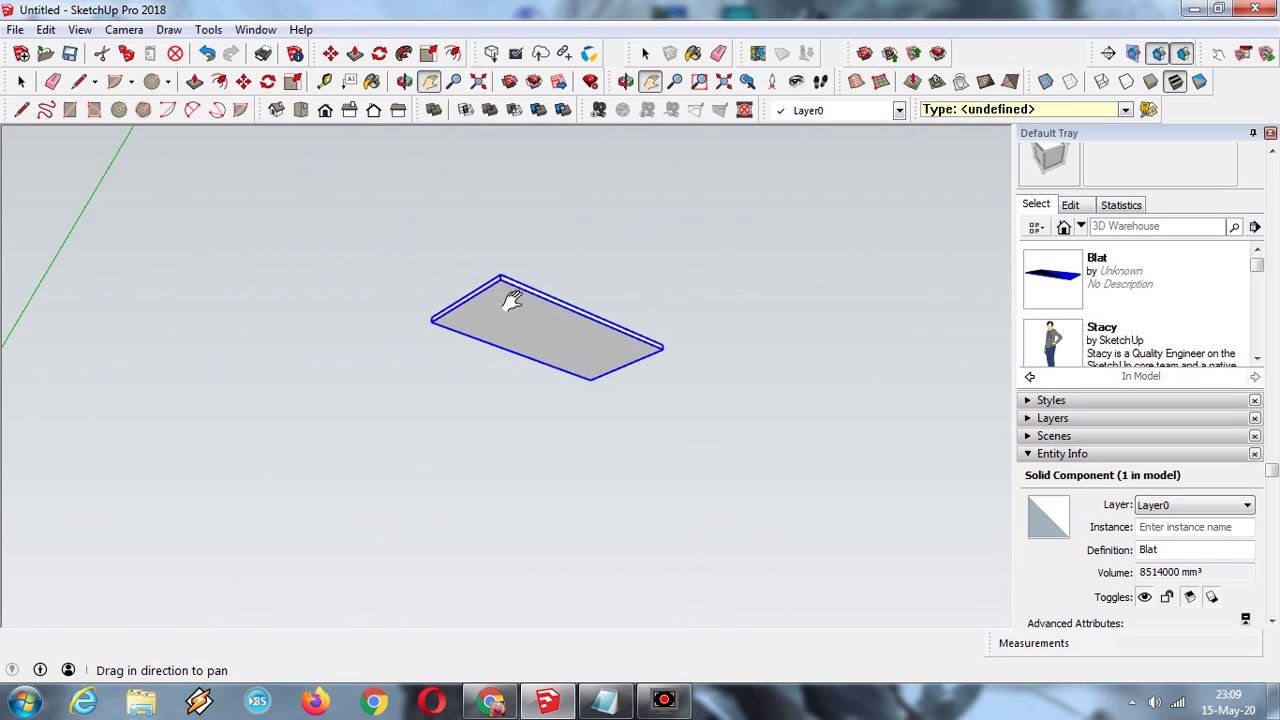
left_click(21, 109)
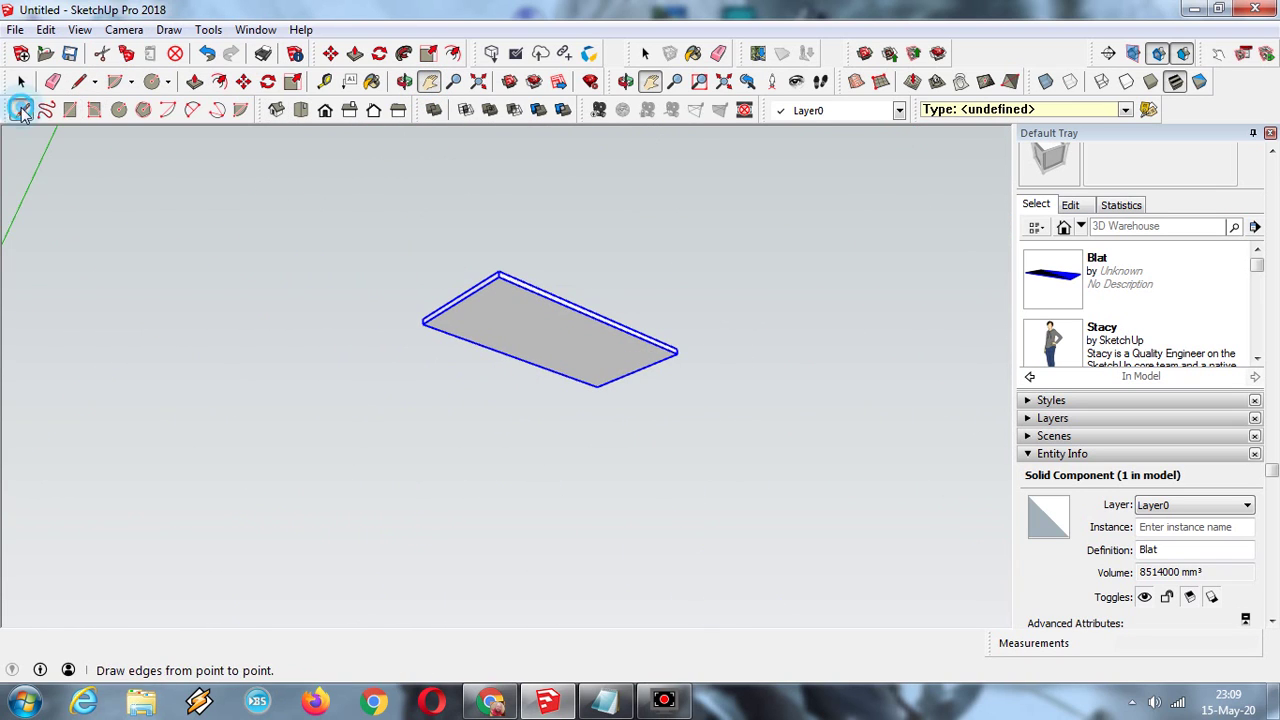
left_click(423, 324)
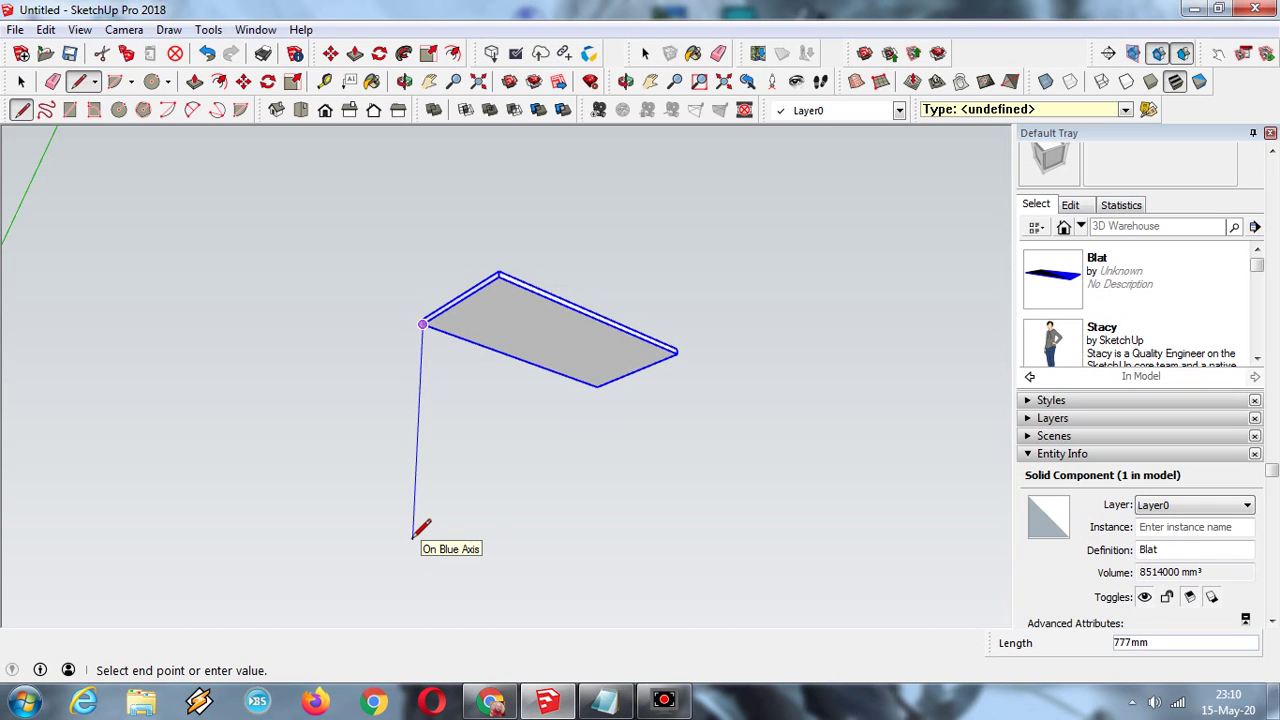
left_click(413, 536)
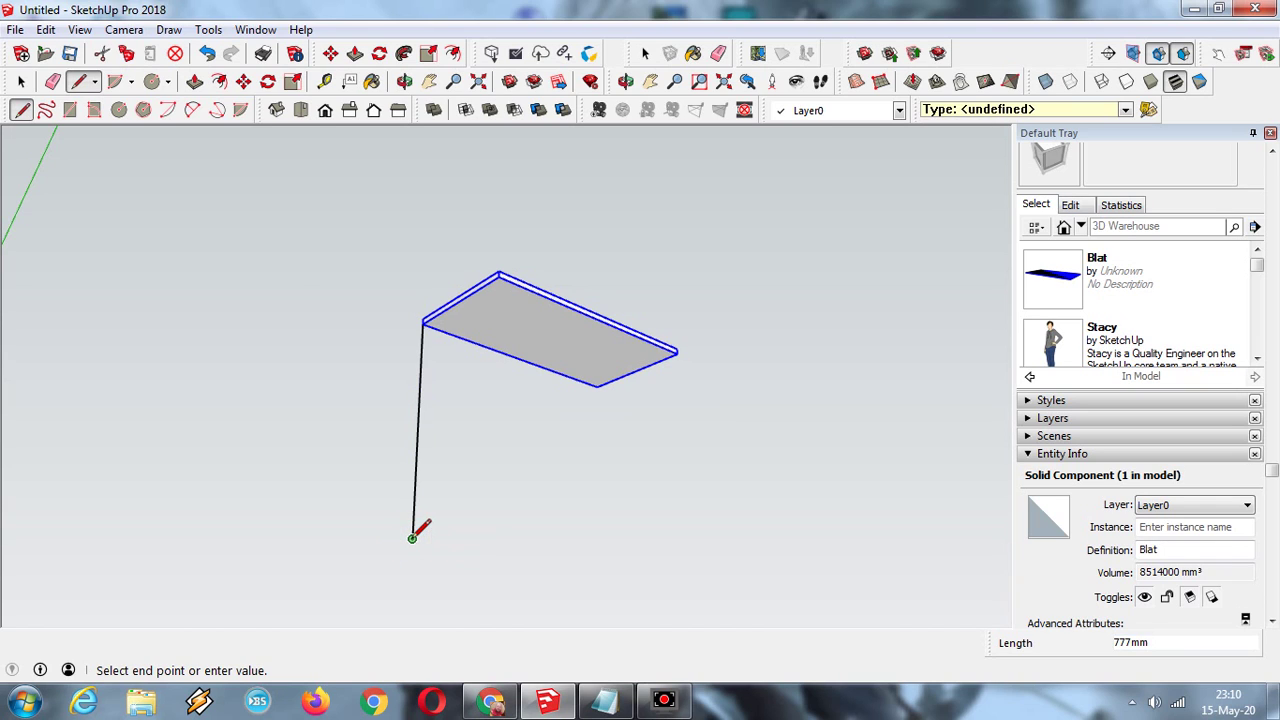
- Set the length of the vertical edge to 778 mm in its entity information
left_click(21, 81)
left_click(419, 428)
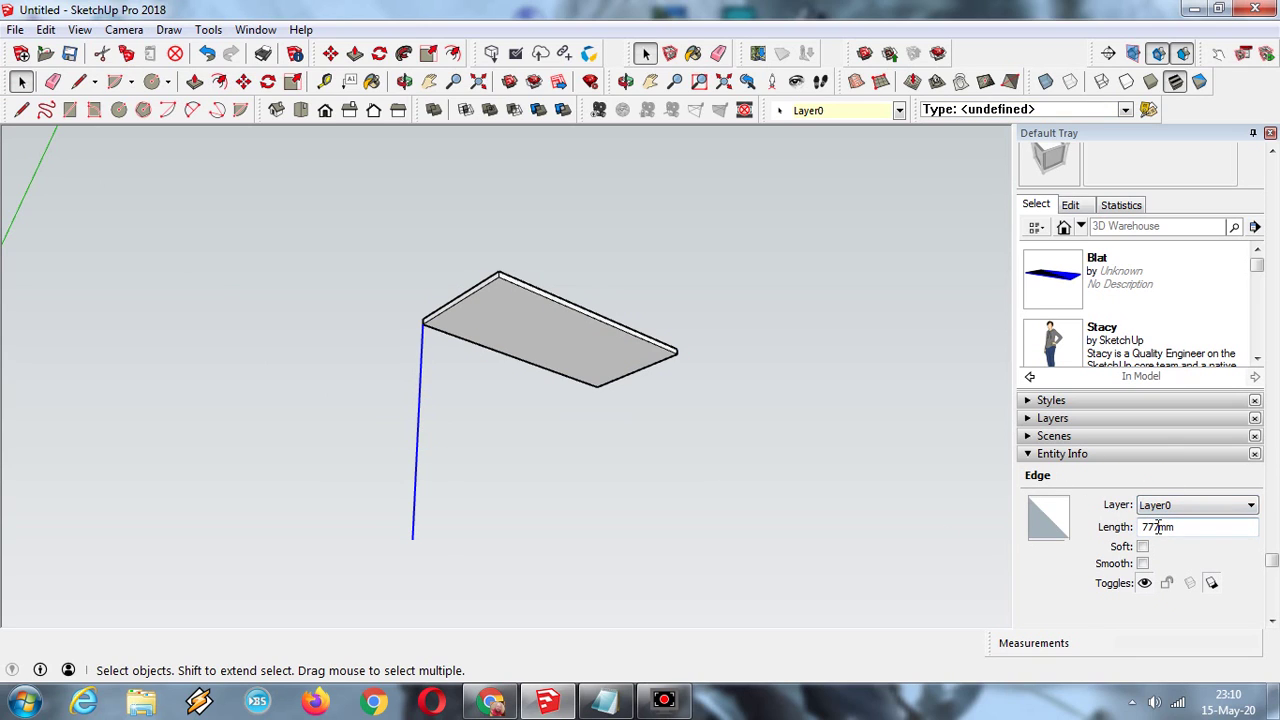
left_click(1158, 527)
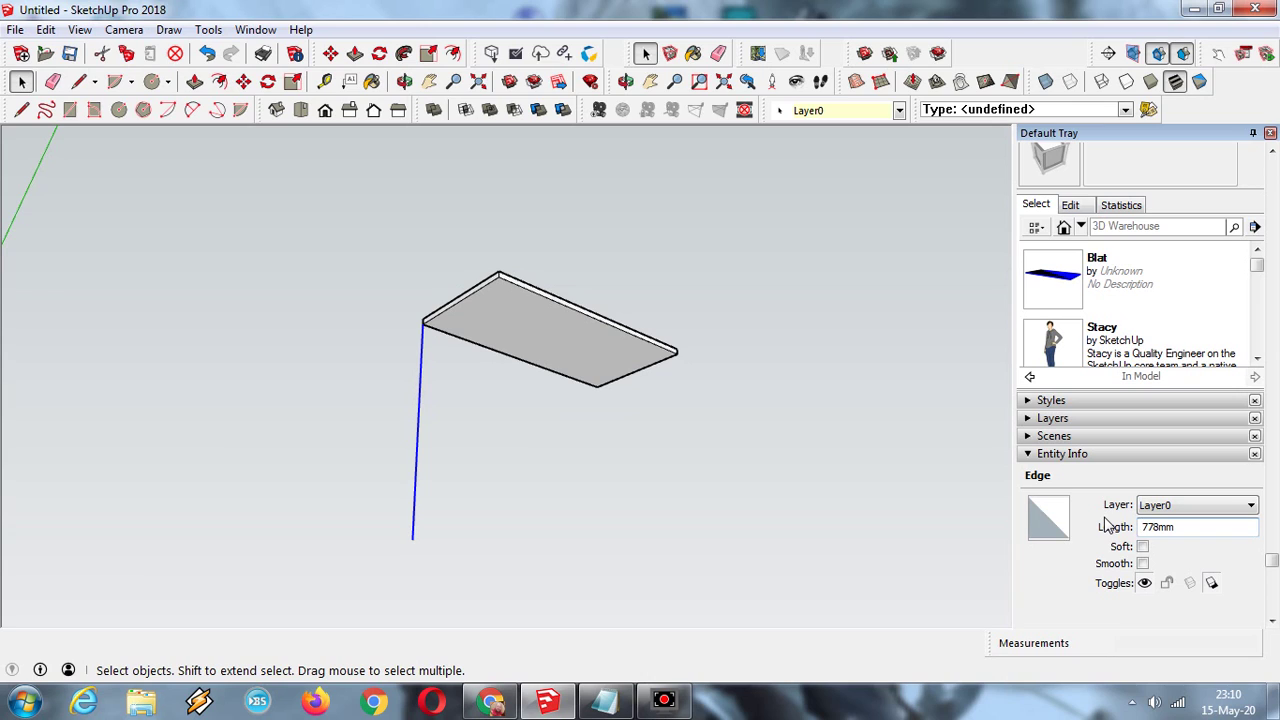
left_click(470, 488)
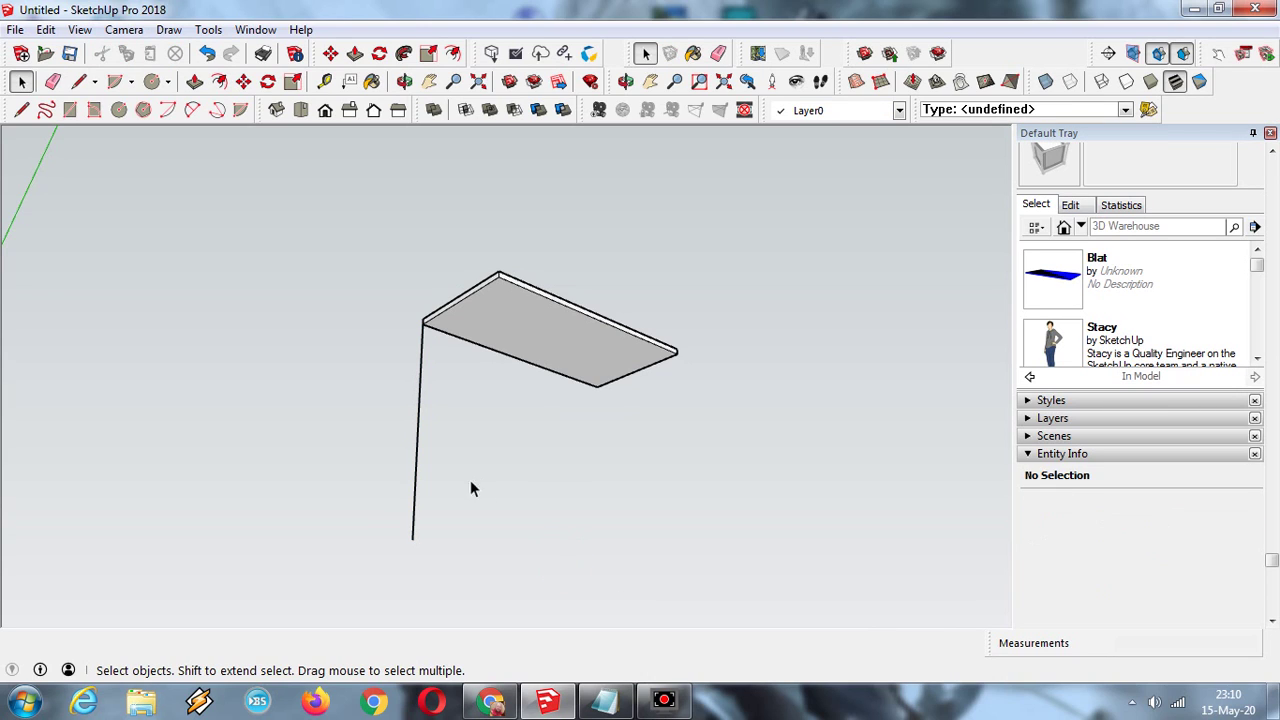
left_click(415, 512)
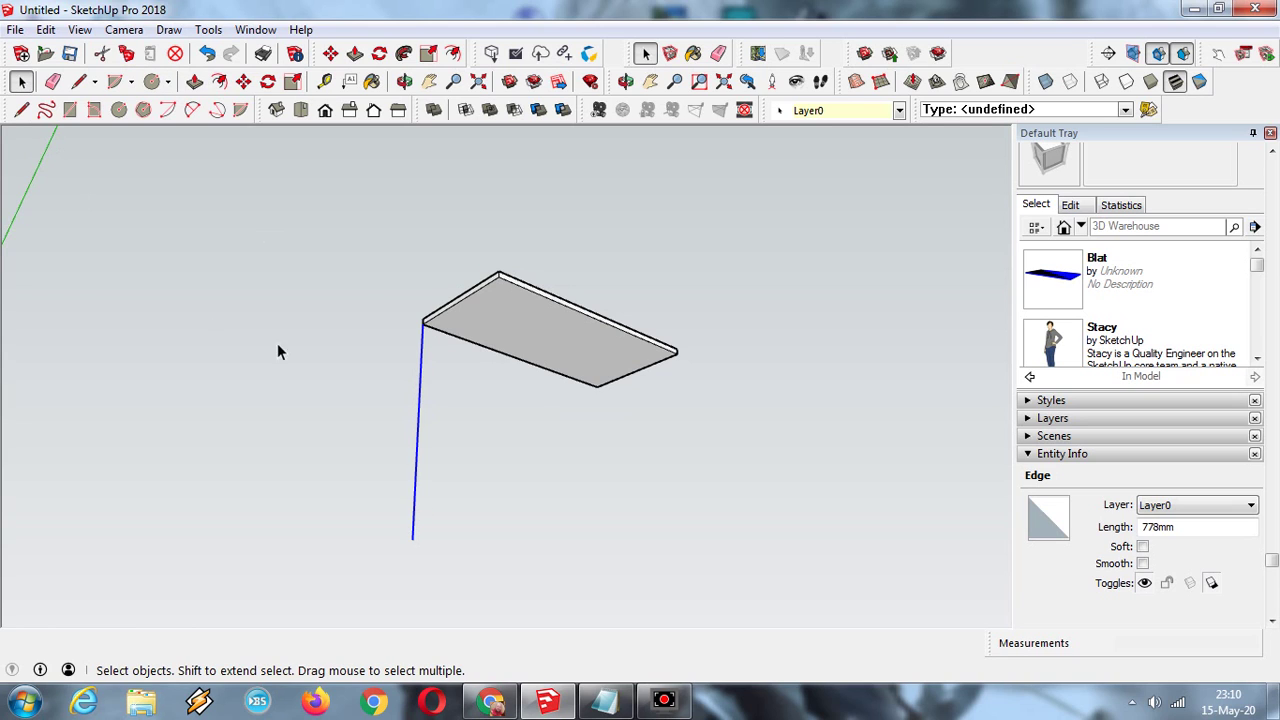
left_click(78, 81)
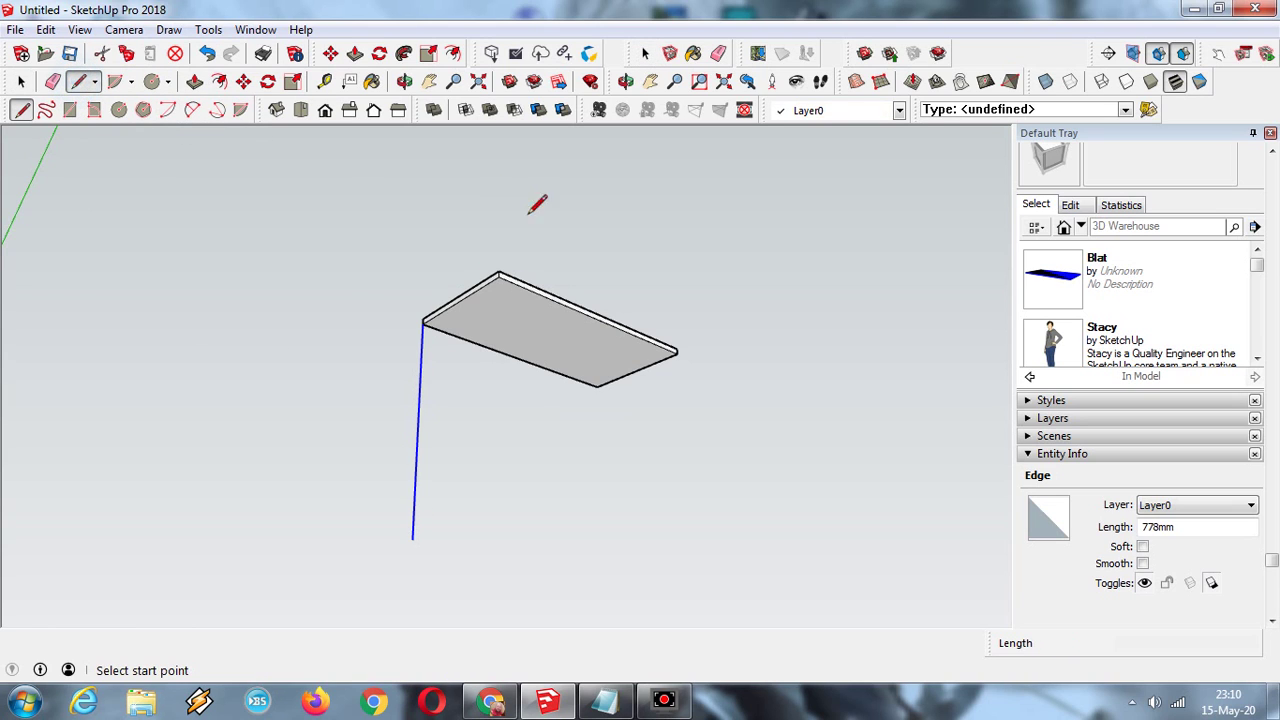
scroll(498, 276, "up", 2)
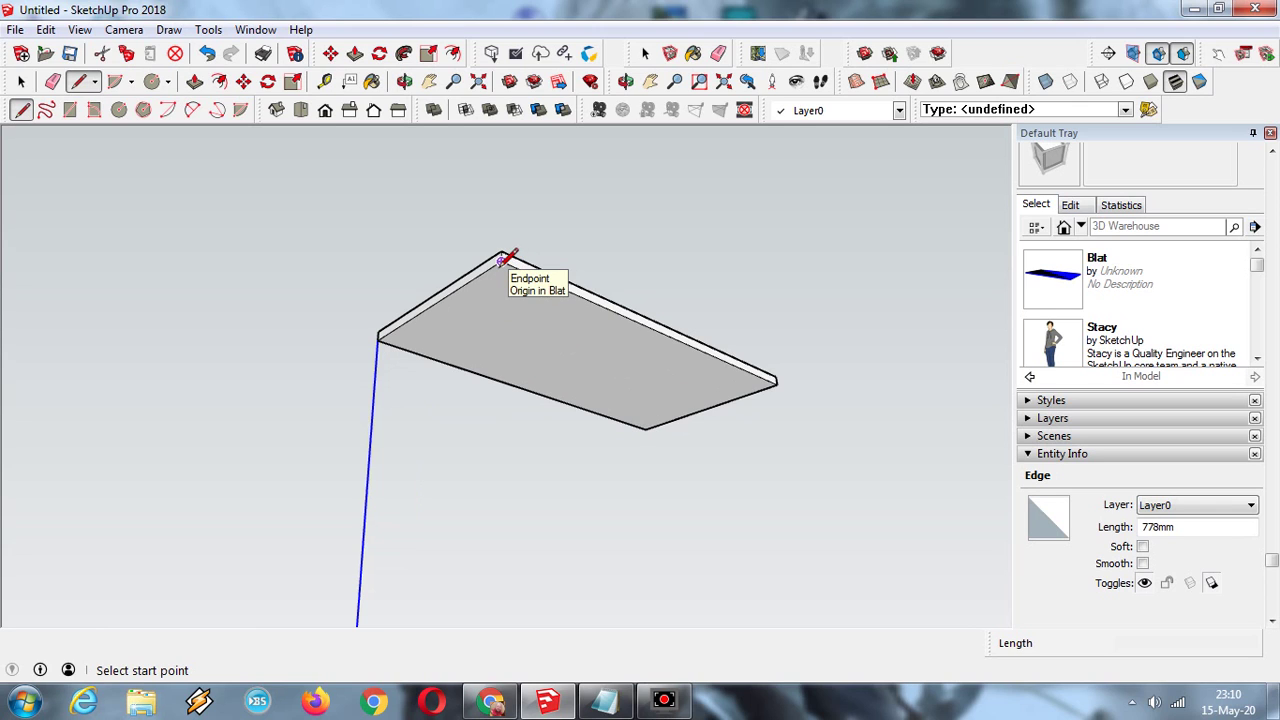
left_click(501, 260)
scroll(500, 400, "down", 2)
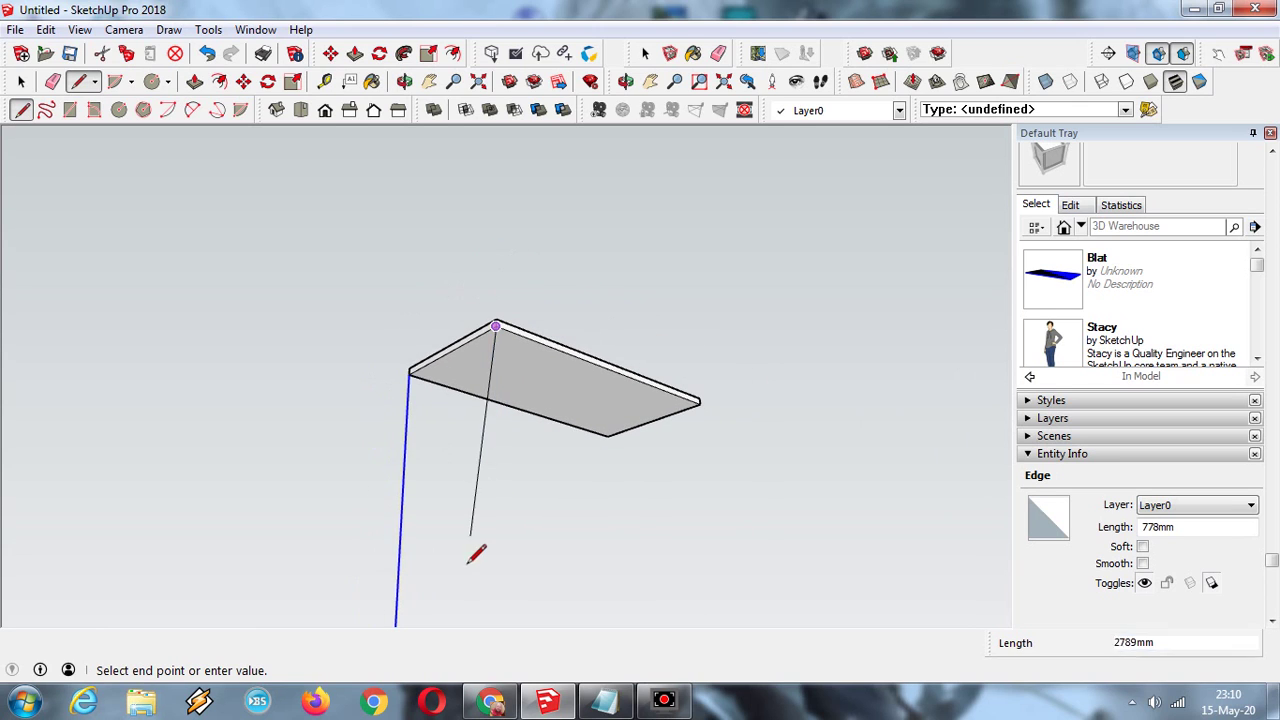
scroll(474, 591, "down", 1)
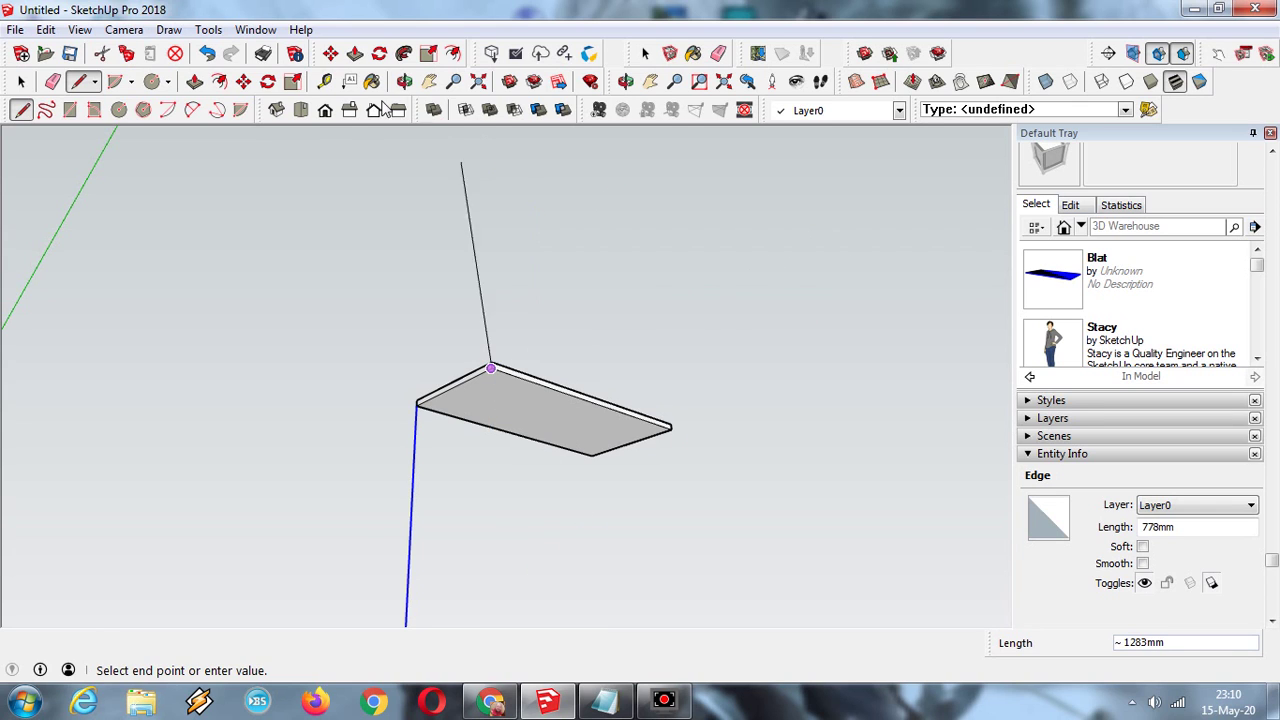
- Draw a diagonal line from the other underside corner of the board's short edge to the lower end of the vertical line
left_click(429, 81)
left_click_drag(512, 455, 588, 292)
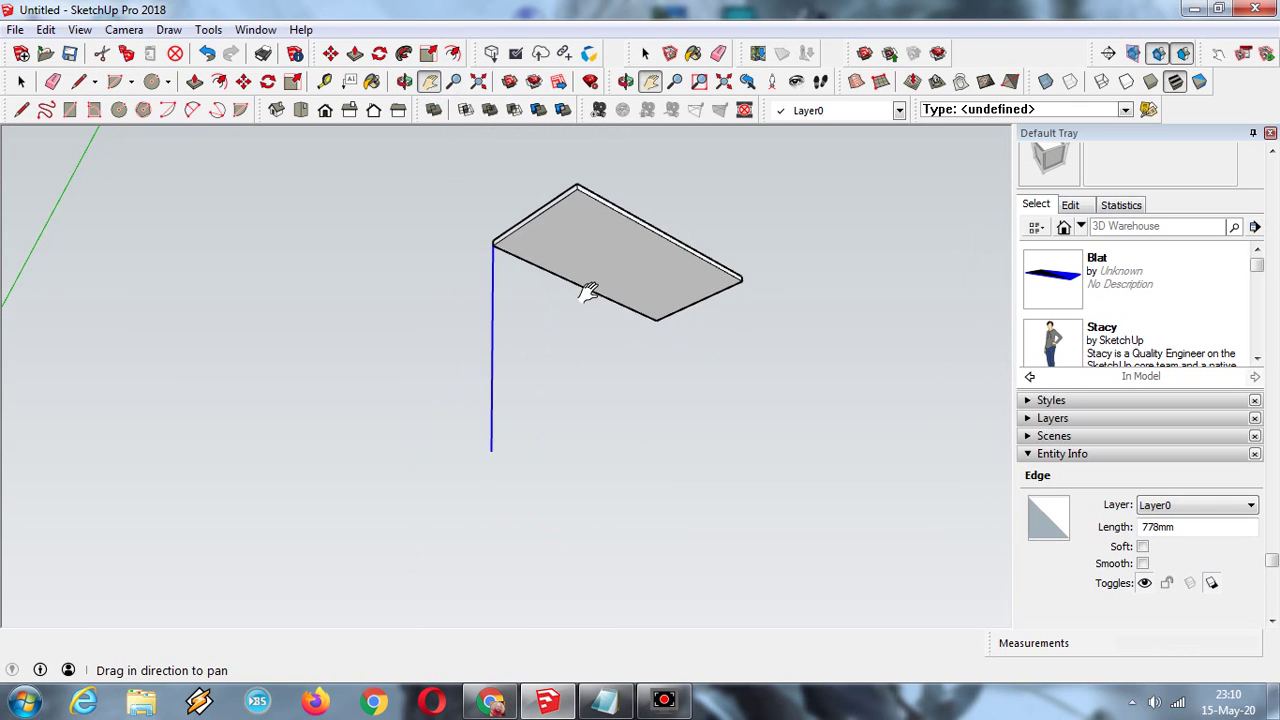
left_click(21, 109)
left_click(577, 188)
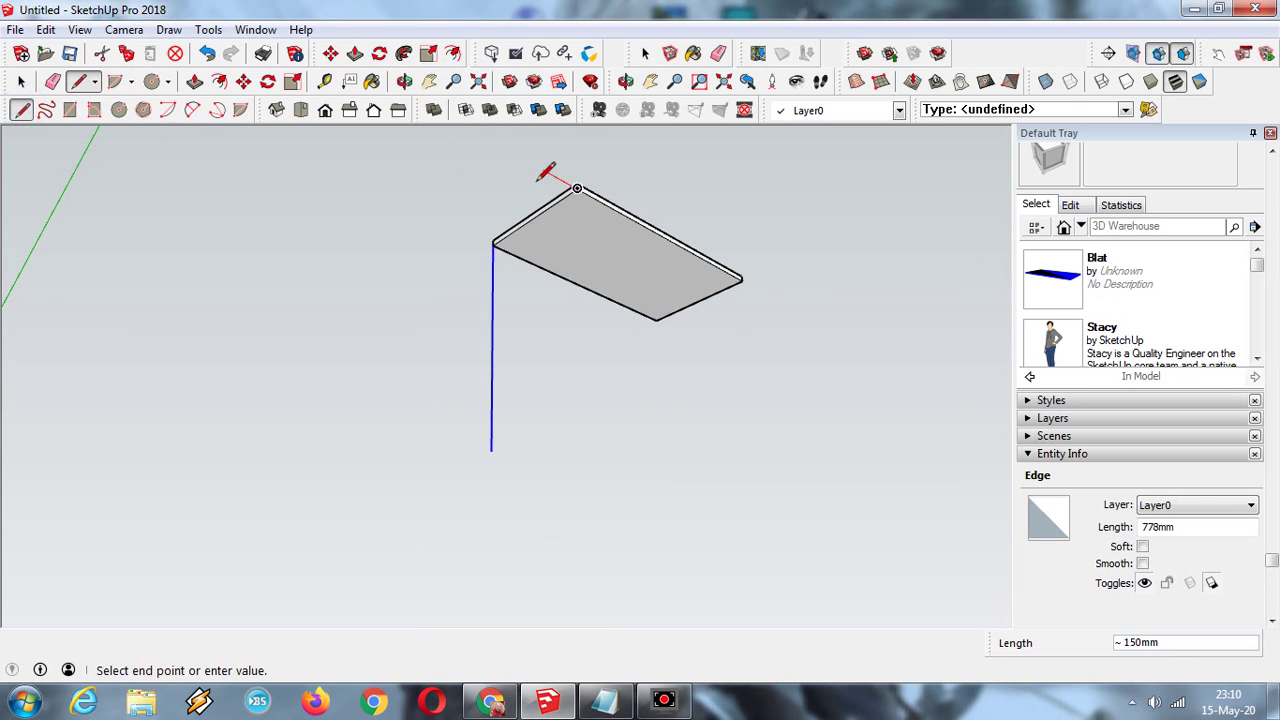
left_click(491, 451)
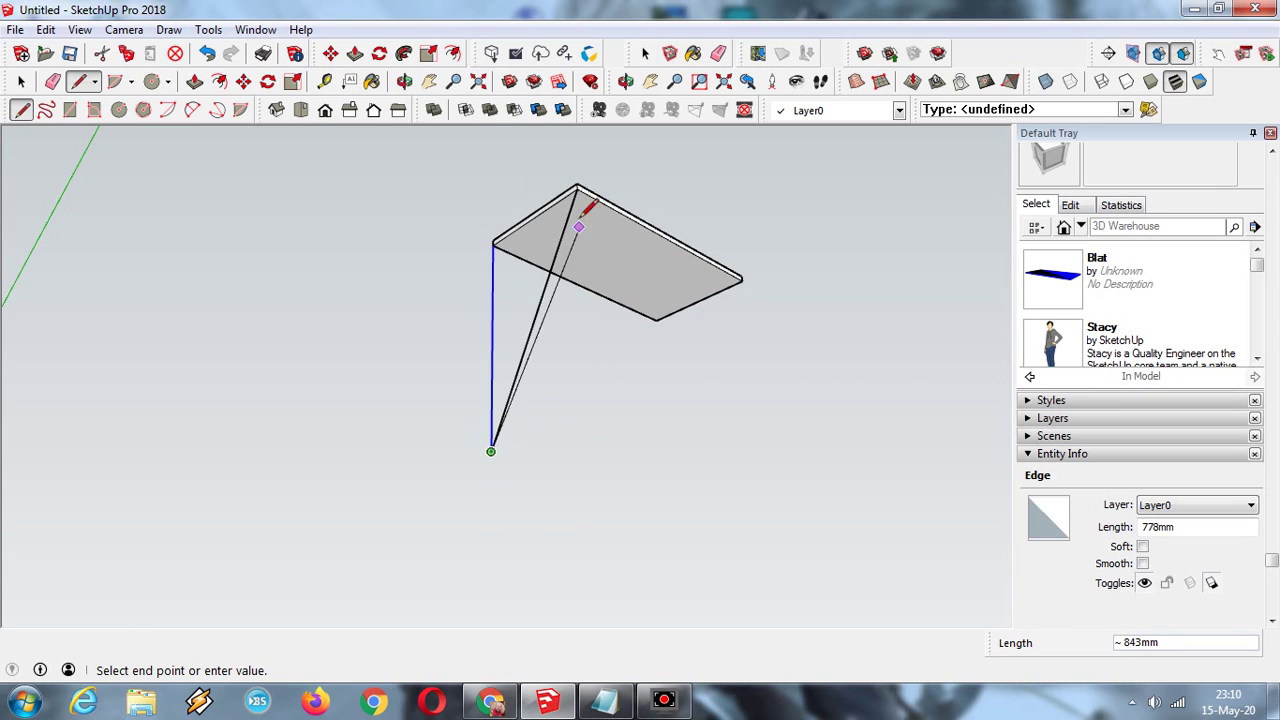
left_click(21, 81)
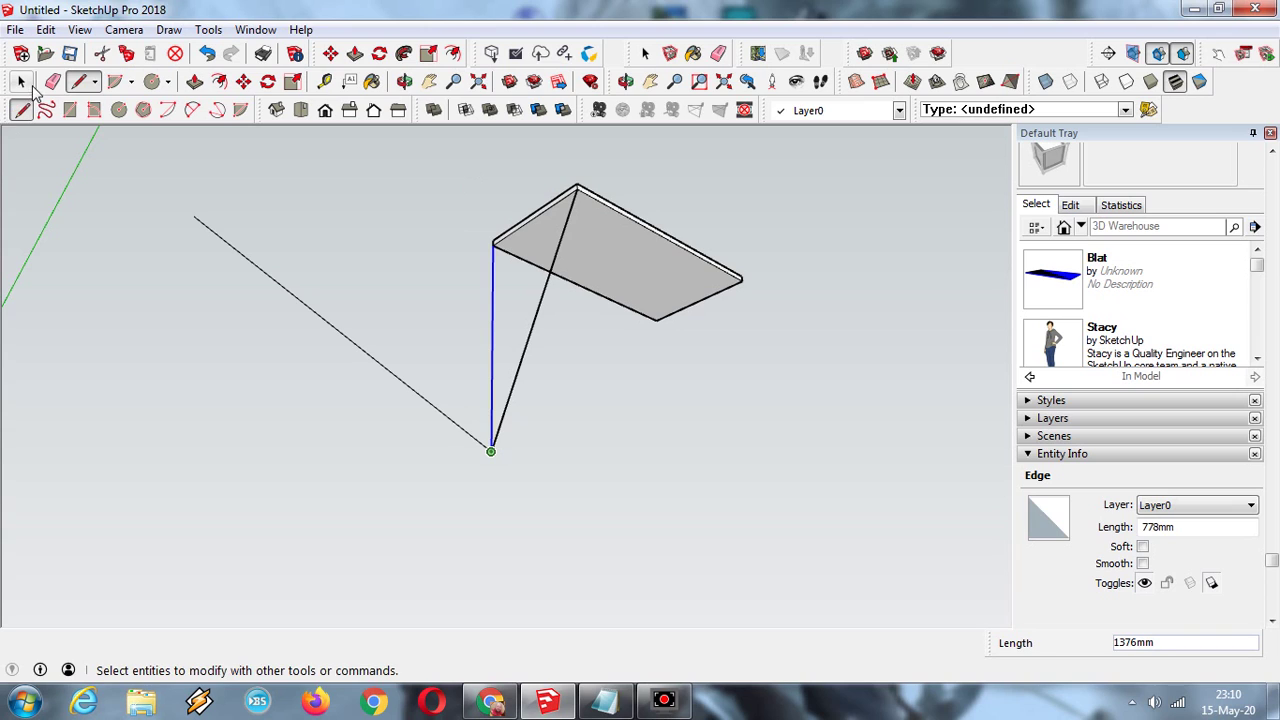
- Draw a second vertical line down from that corner, level with the first one, and join their lower ends with a 430 mm edge
left_click(73, 87)
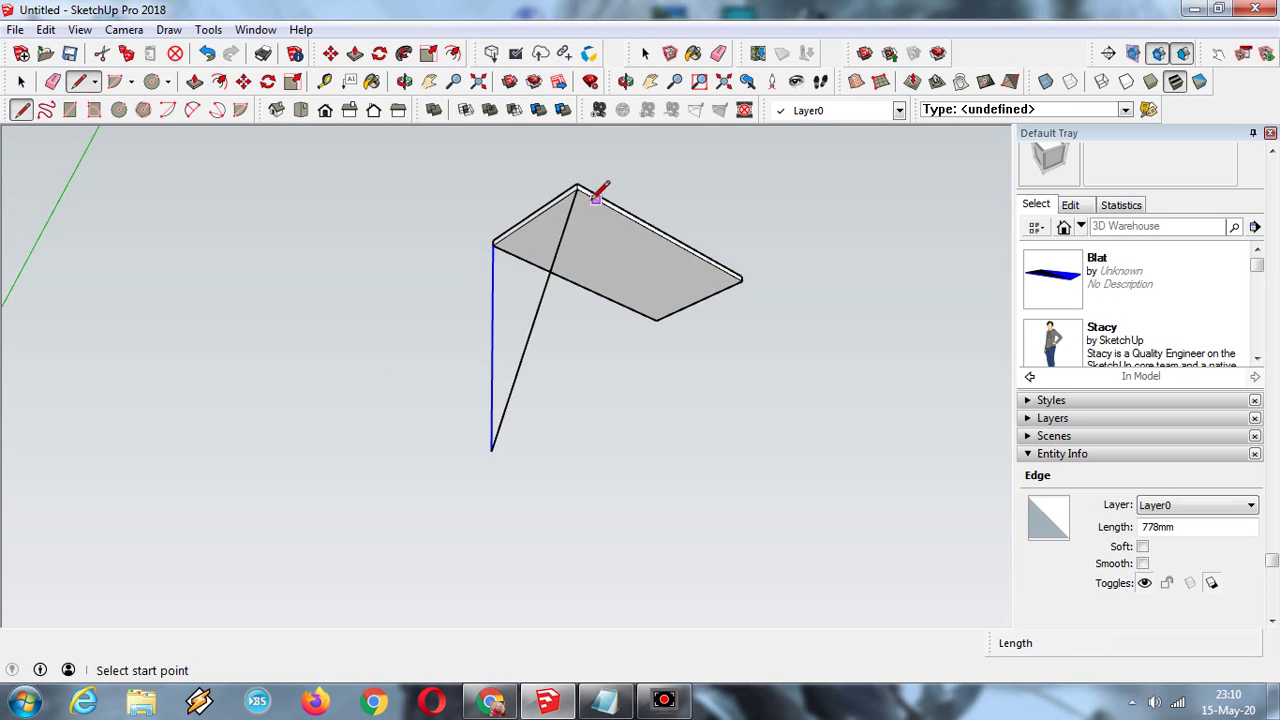
left_click(578, 188)
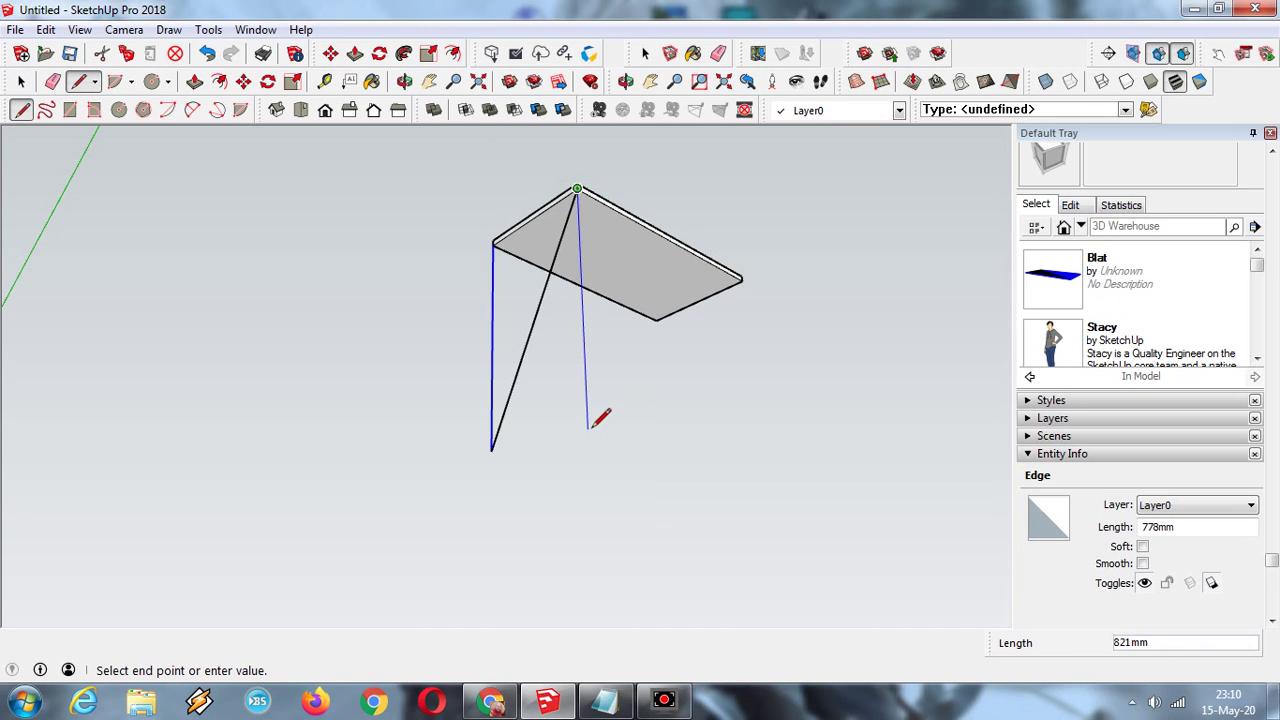
left_click(587, 413)
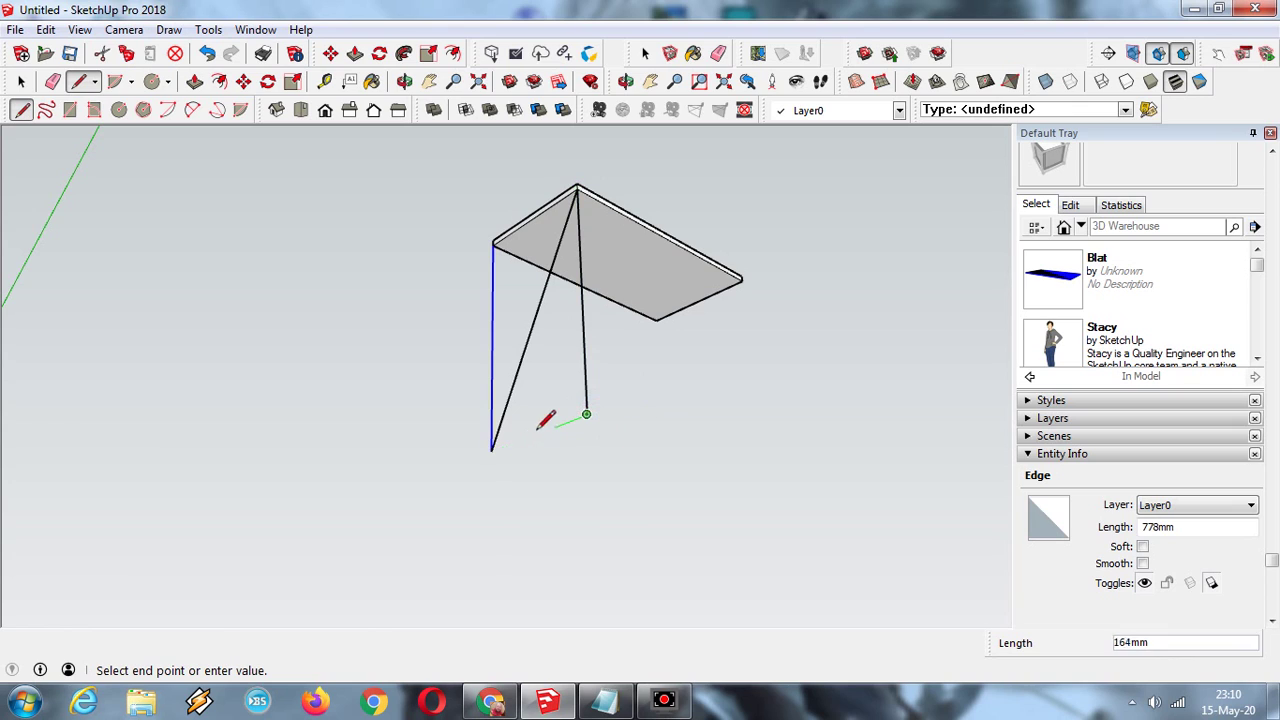
left_click(491, 451)
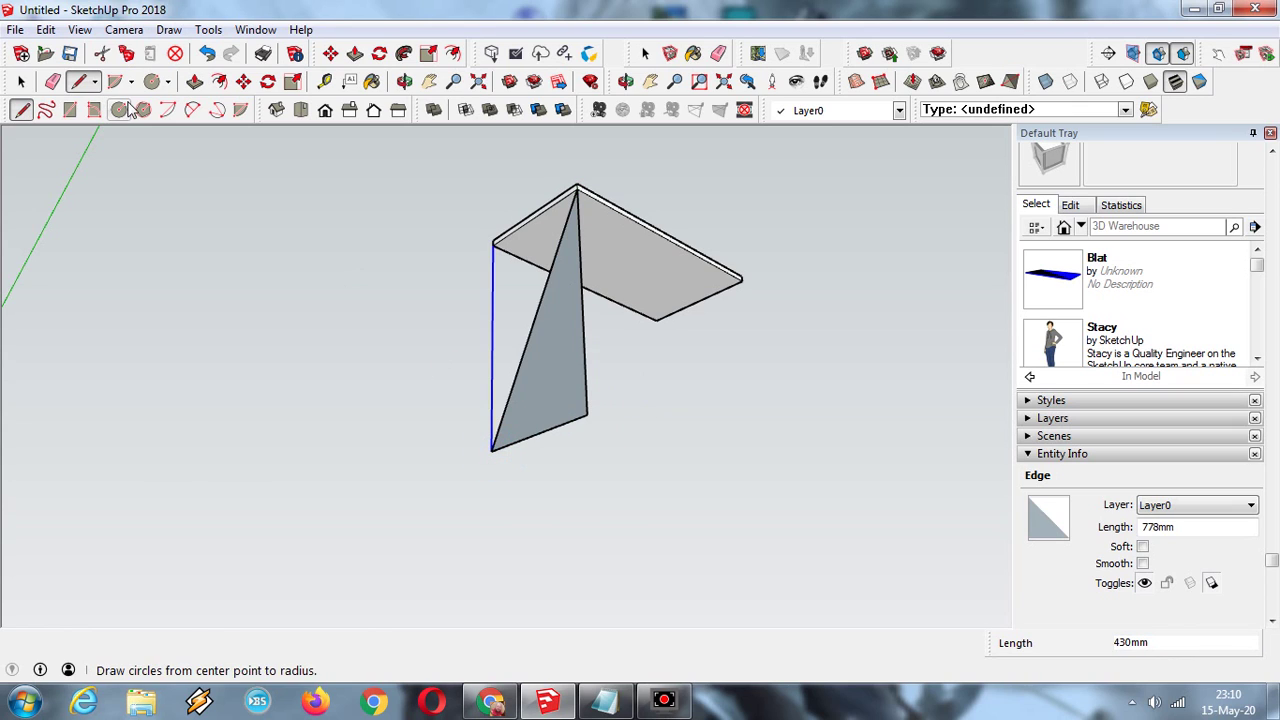
- Erase the diagonal line and draw the 430 mm top edge between the two verticals to close the side panel's face
left_click(53, 81)
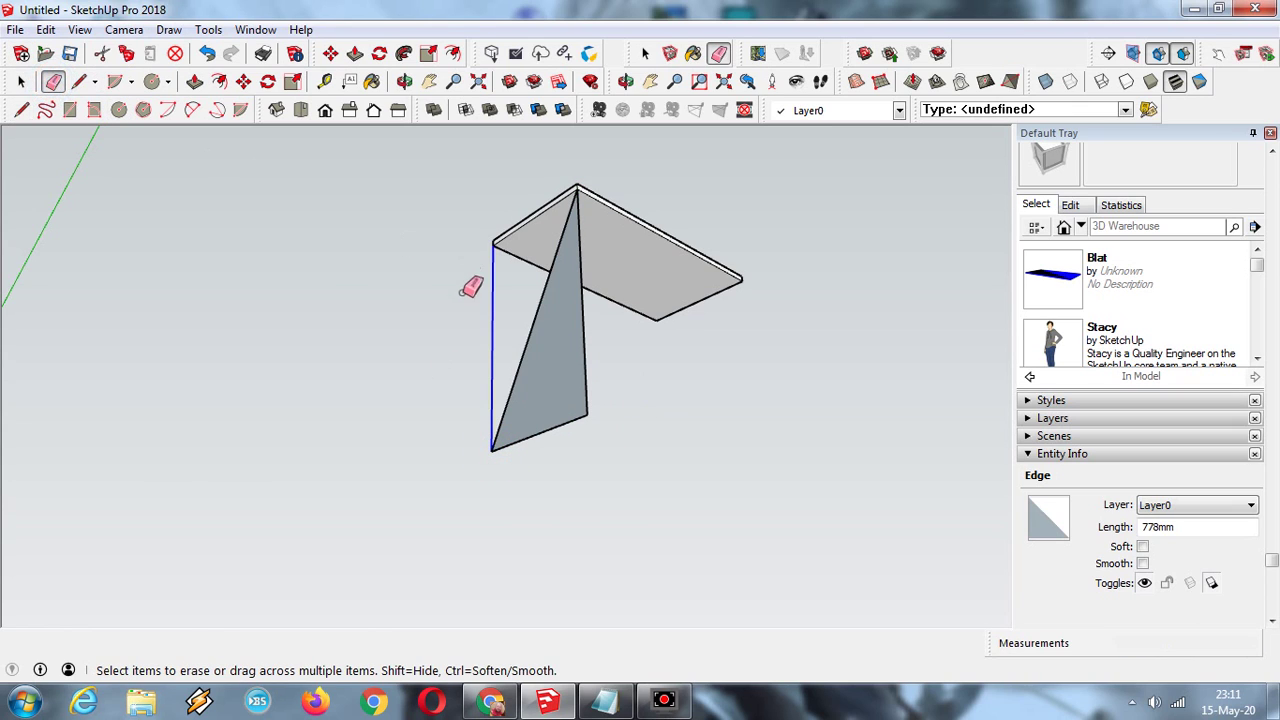
left_click(526, 336)
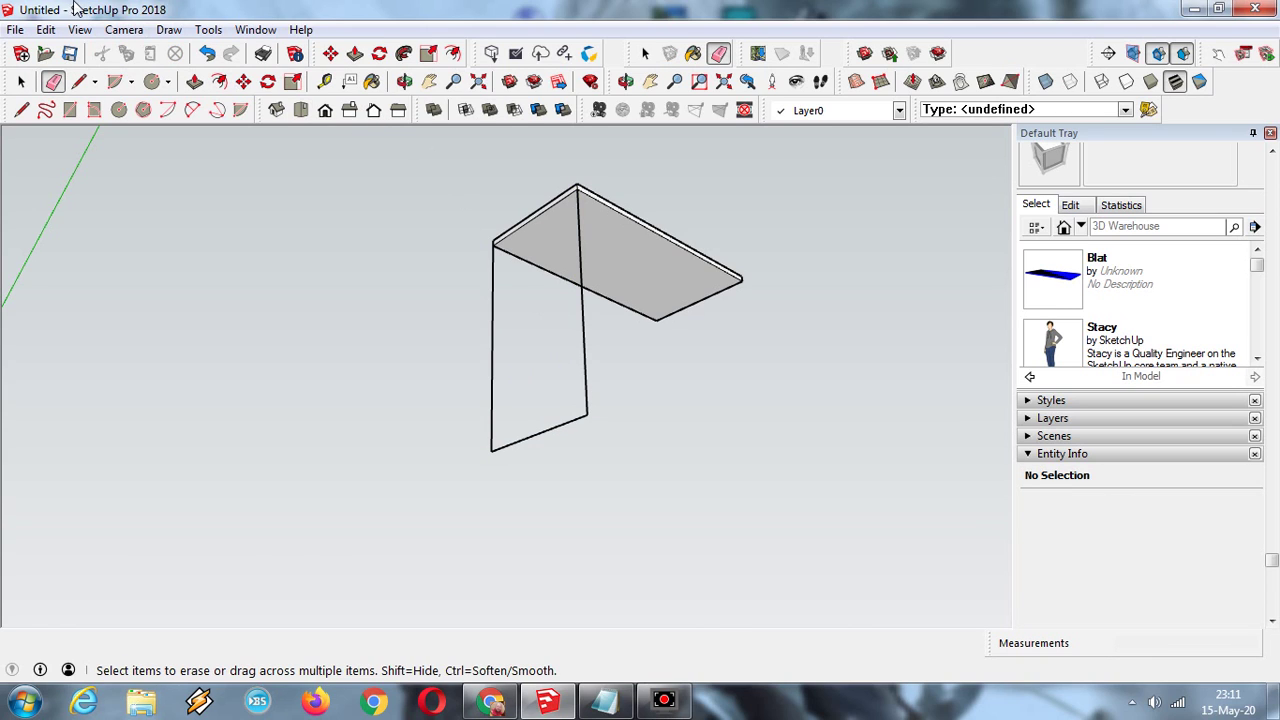
left_click(78, 81)
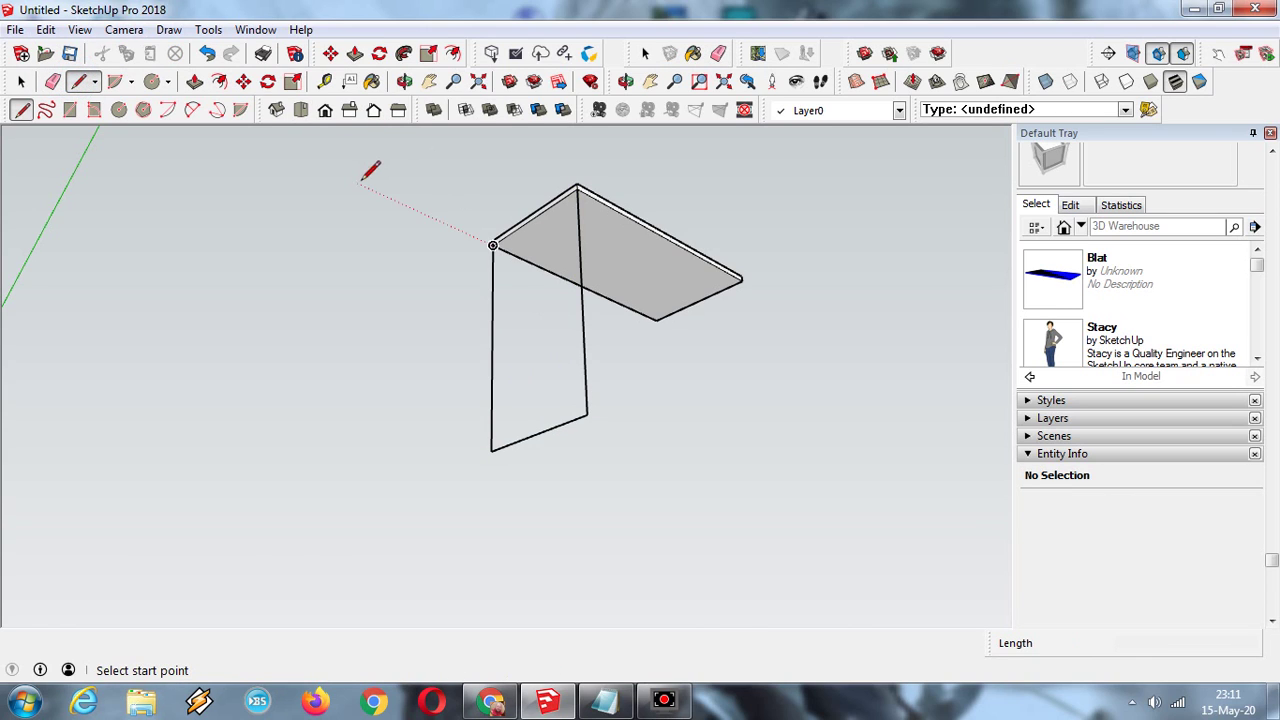
left_click(493, 245)
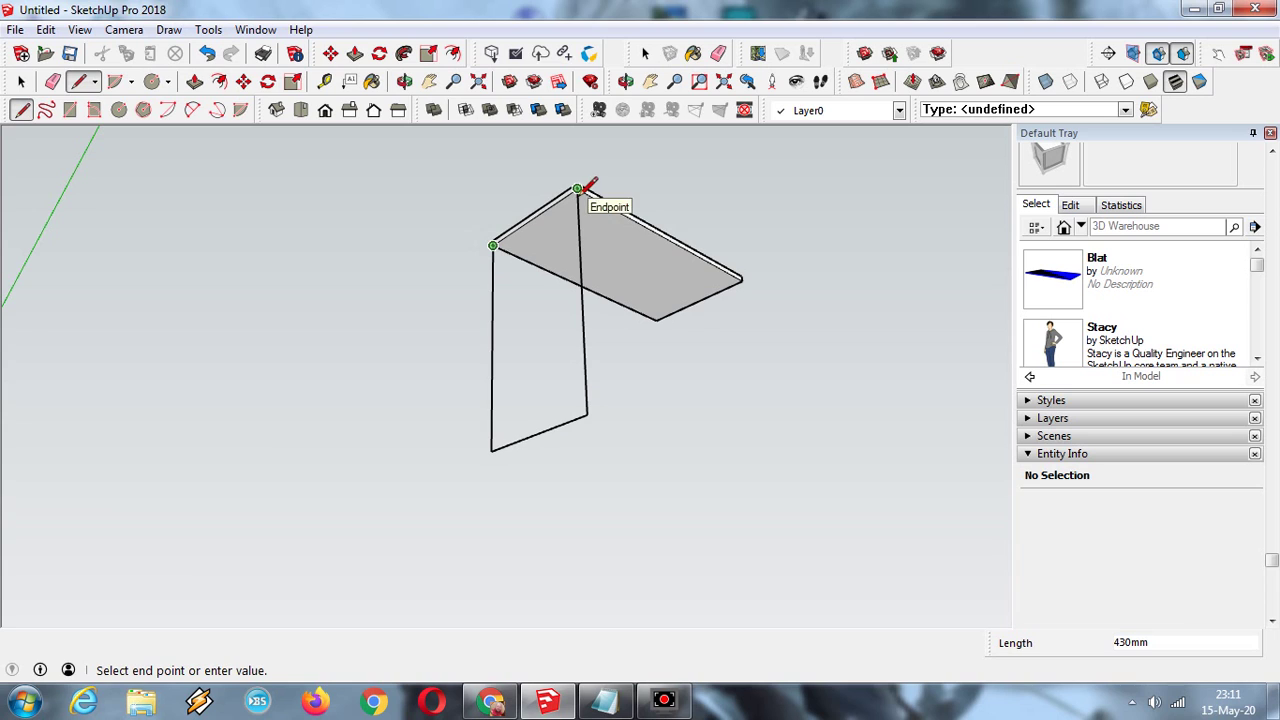
left_click(578, 188)
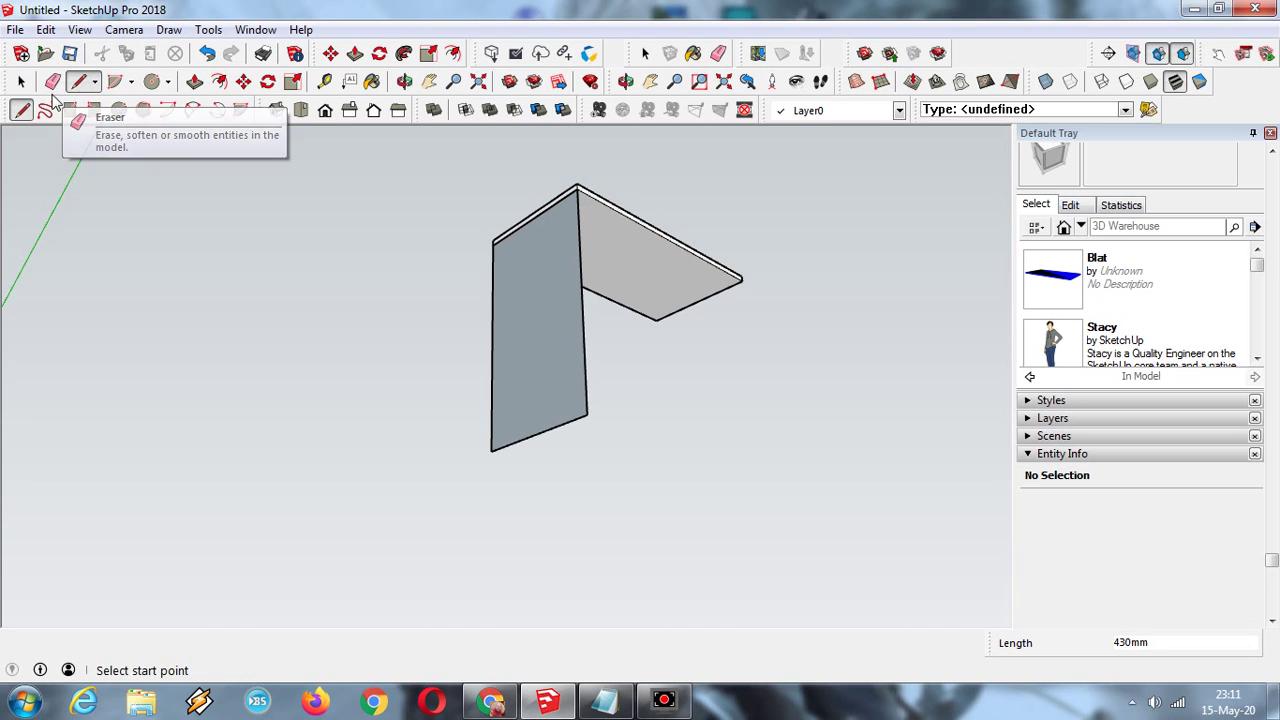
- Extrude the side panel's face 22 mm inward beneath the board with Push/Pull
left_click(404, 81)
left_click_drag(563, 229, 287, 321)
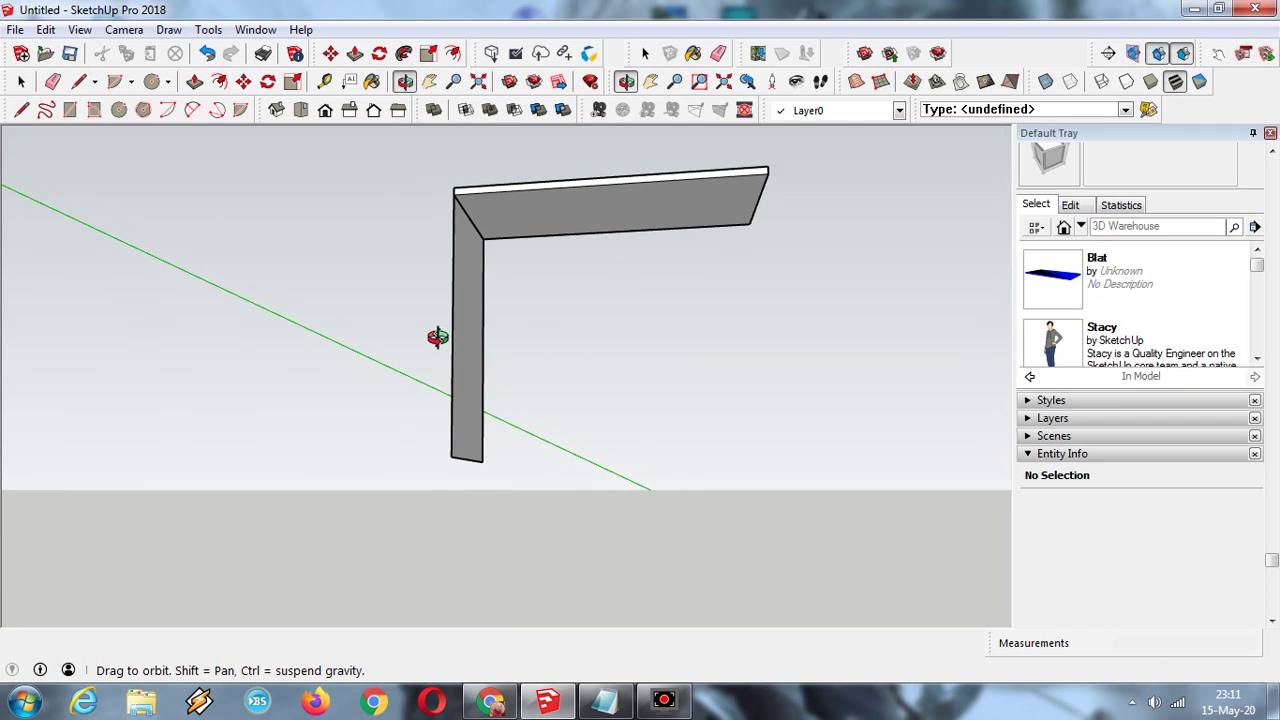
left_click_drag(437, 337, 869, 346)
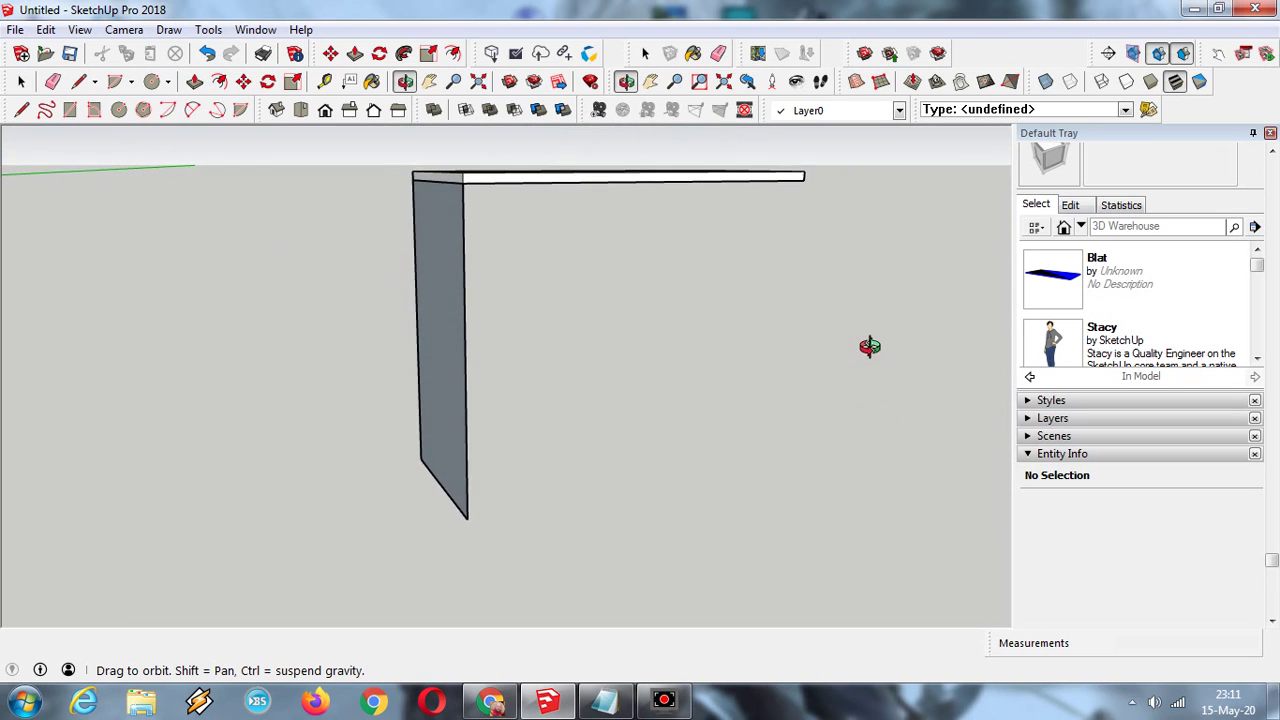
left_click(193, 82)
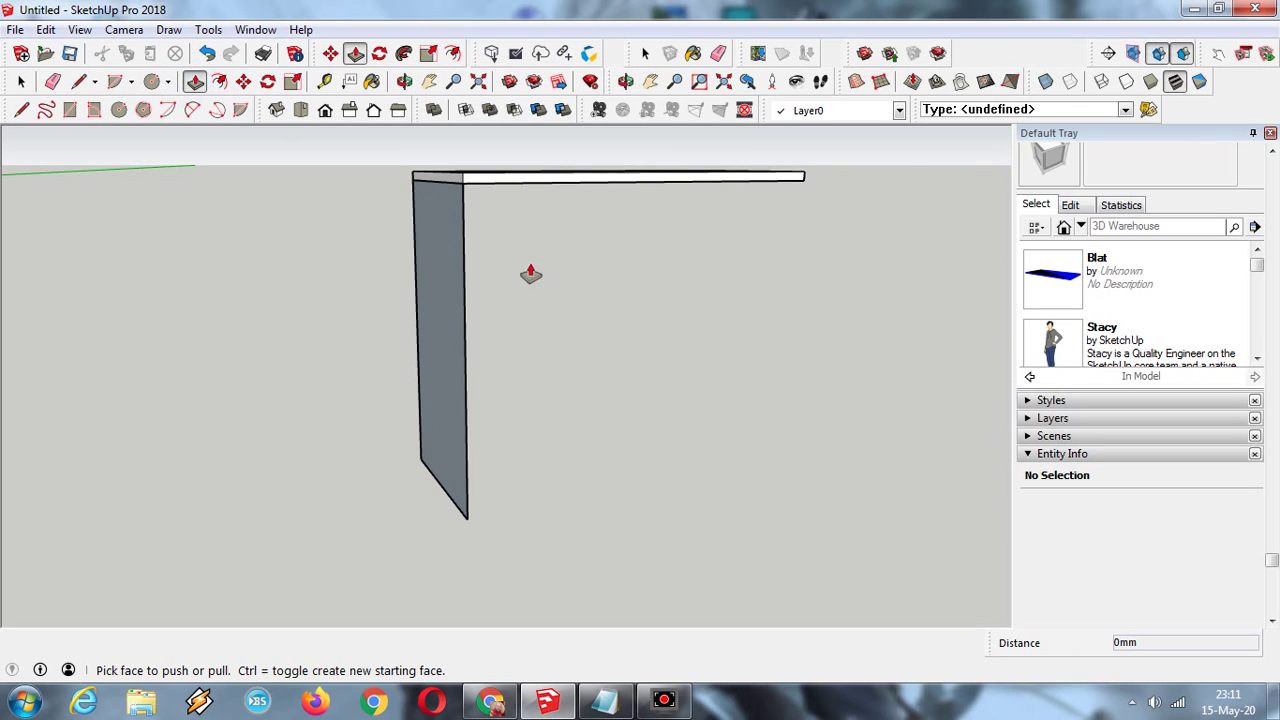
left_click(443, 277)
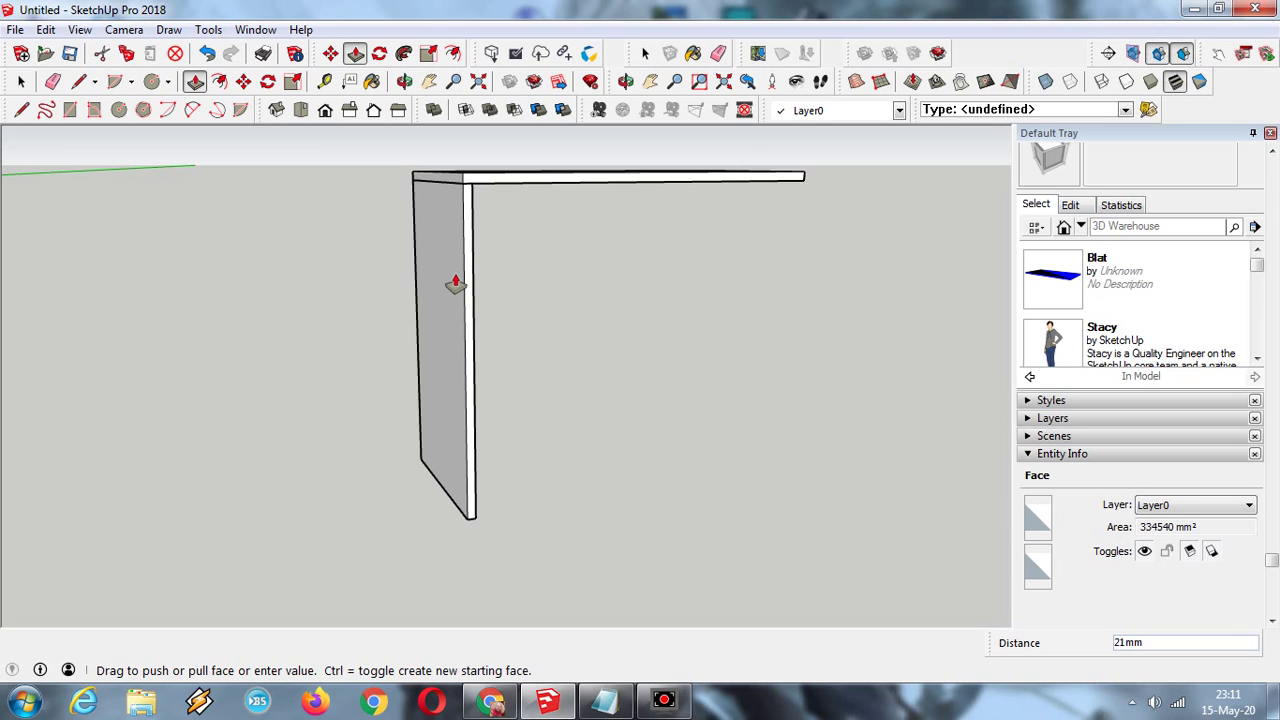
scroll(456, 285, "up", 1)
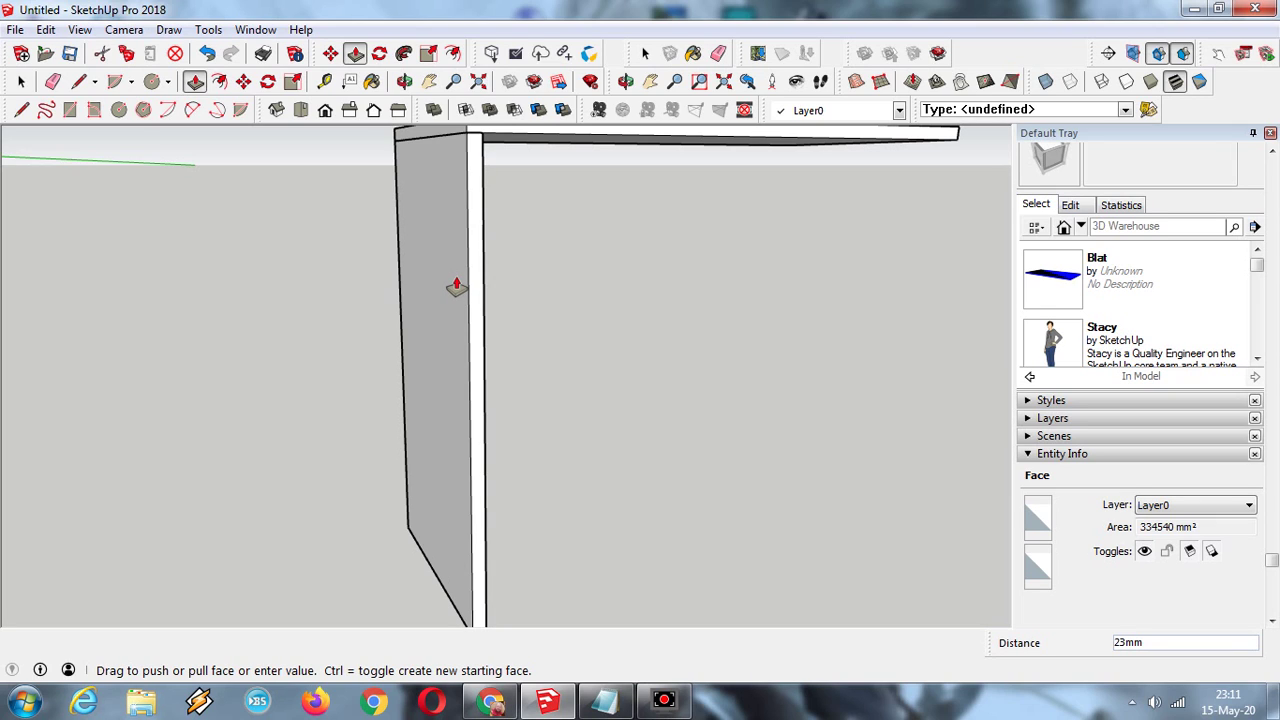
scroll(456, 286, "up", 2)
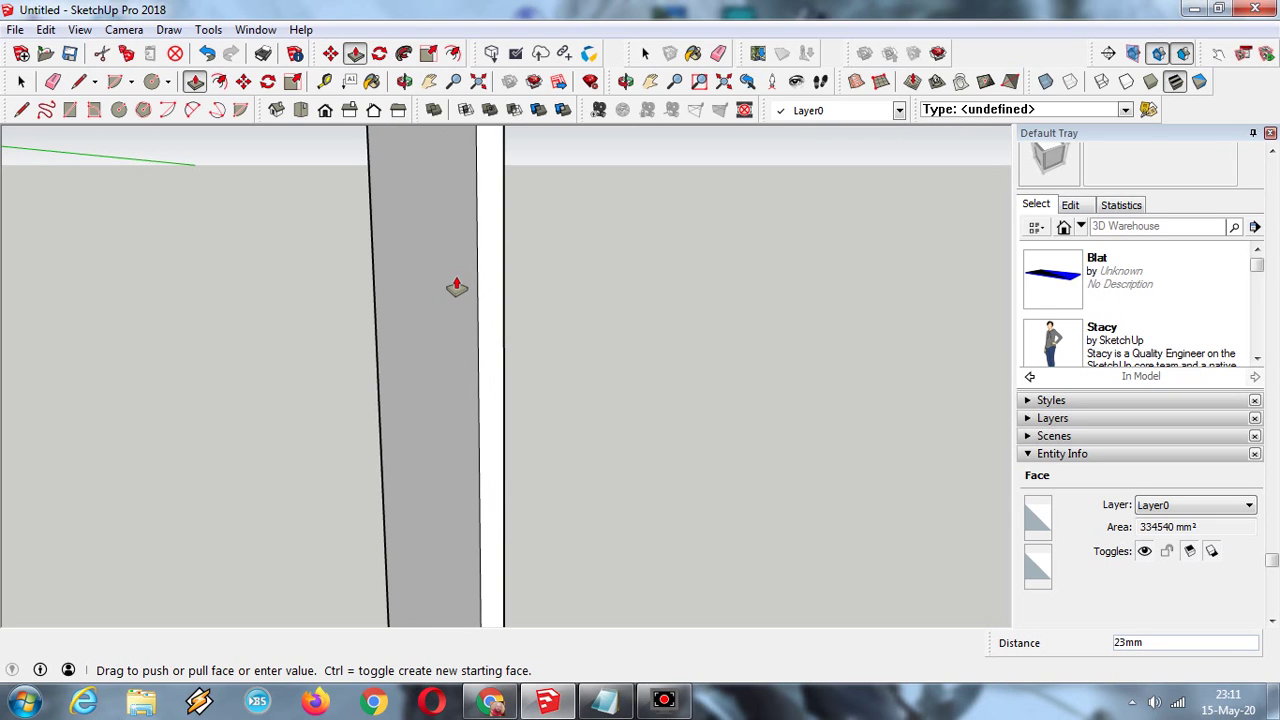
left_click(456, 287)
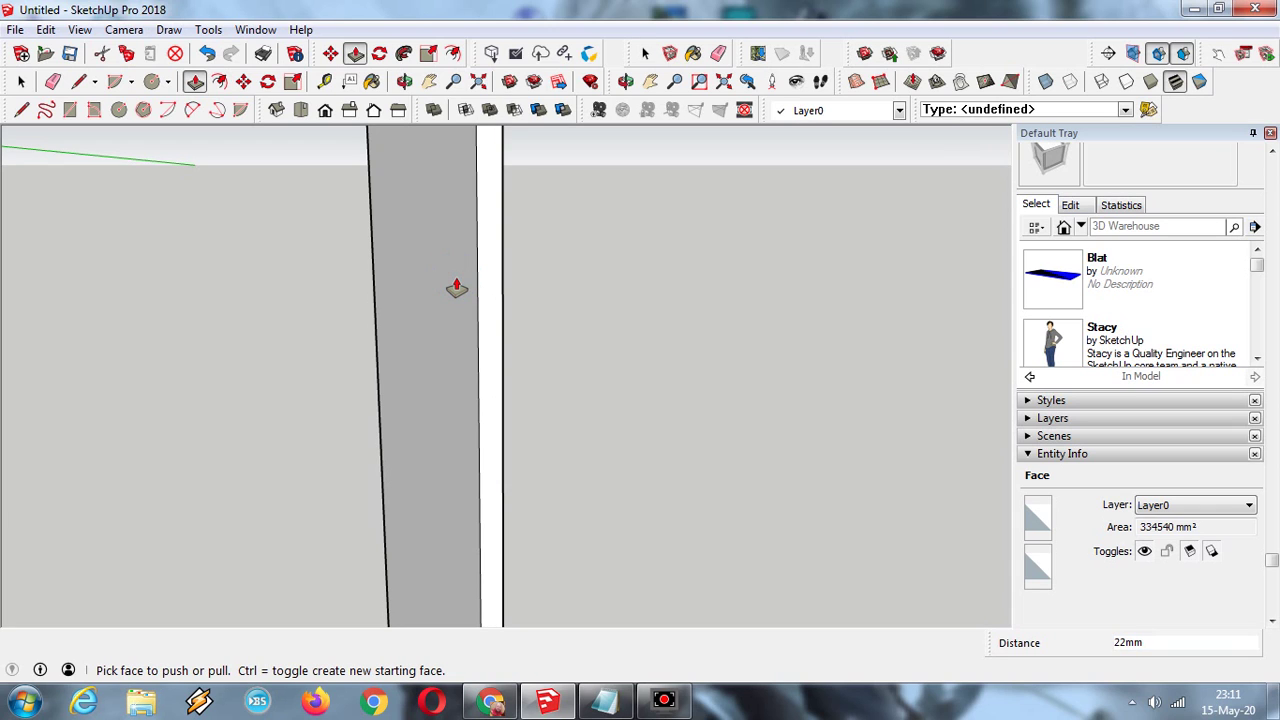
- Move the Blat component about 1103 mm along the green axis, clear of the side panel
scroll(456, 287, "down", 1)
scroll(456, 287, "down", 3)
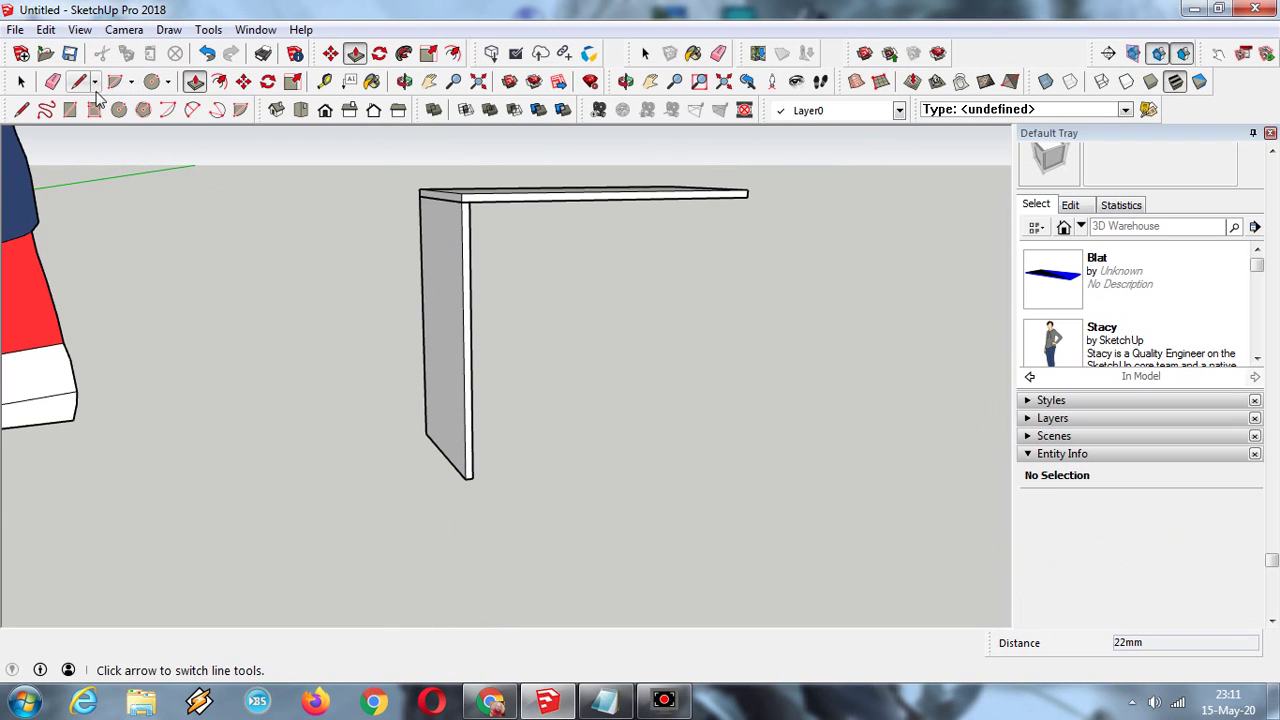
left_click(21, 81)
left_click(588, 192)
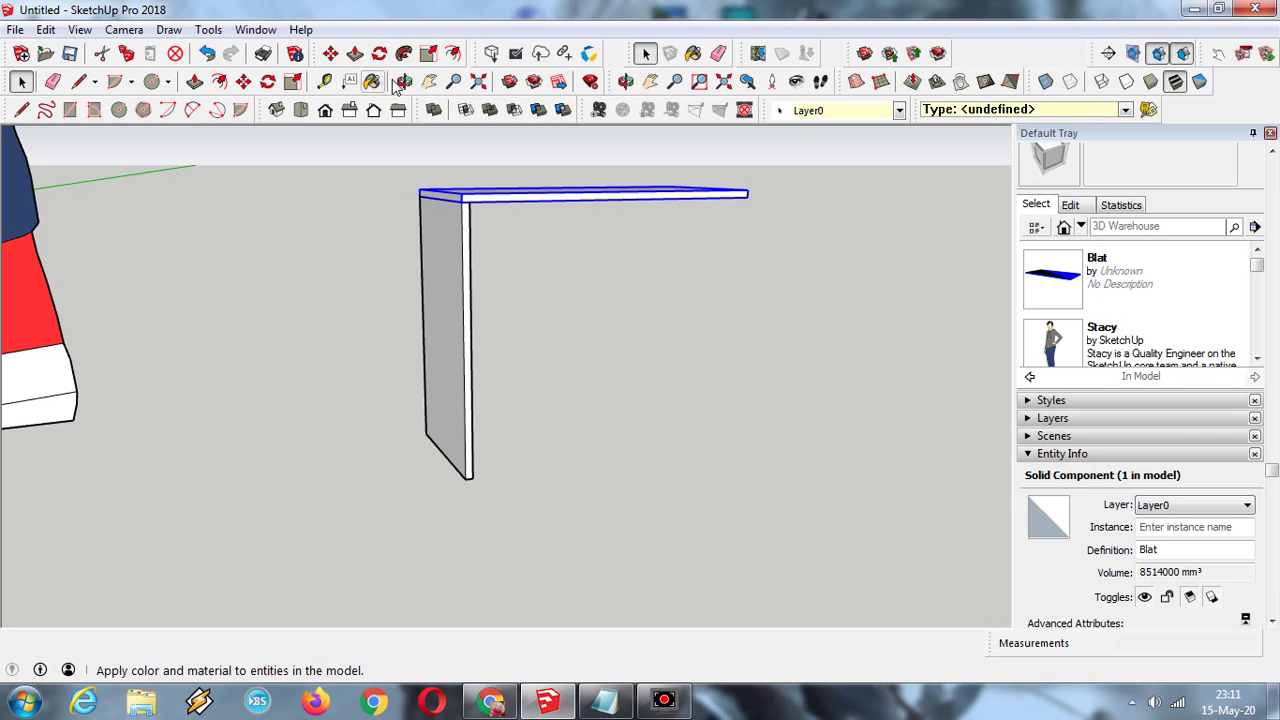
left_click(243, 81)
left_click(554, 197)
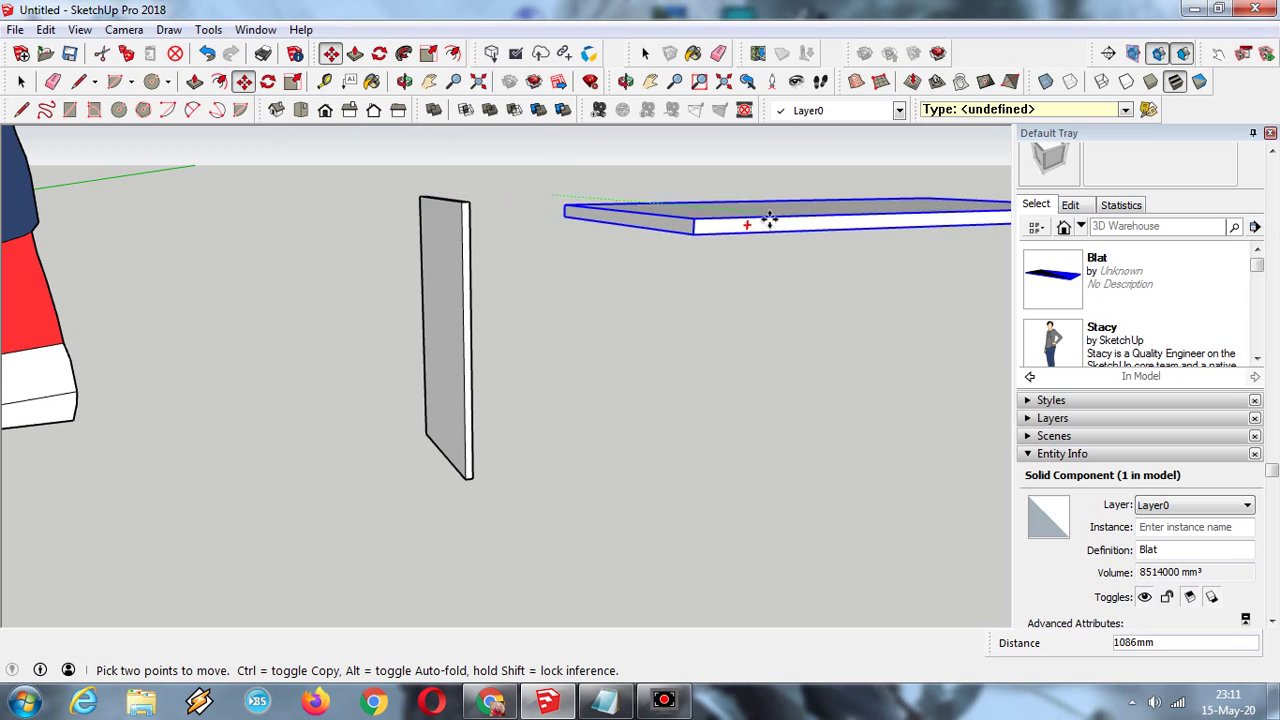
left_click(770, 218)
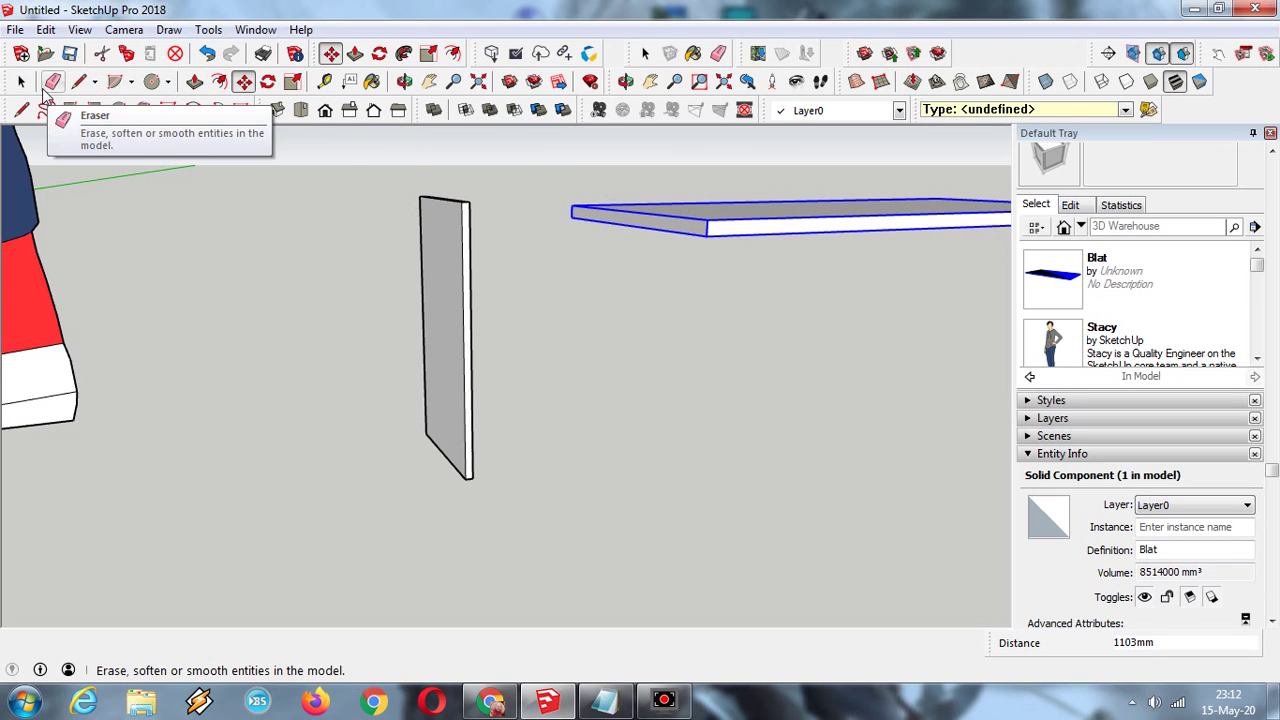
- Push the side panel's narrow front face back by 10 mm with Push/Pull
left_click(195, 82)
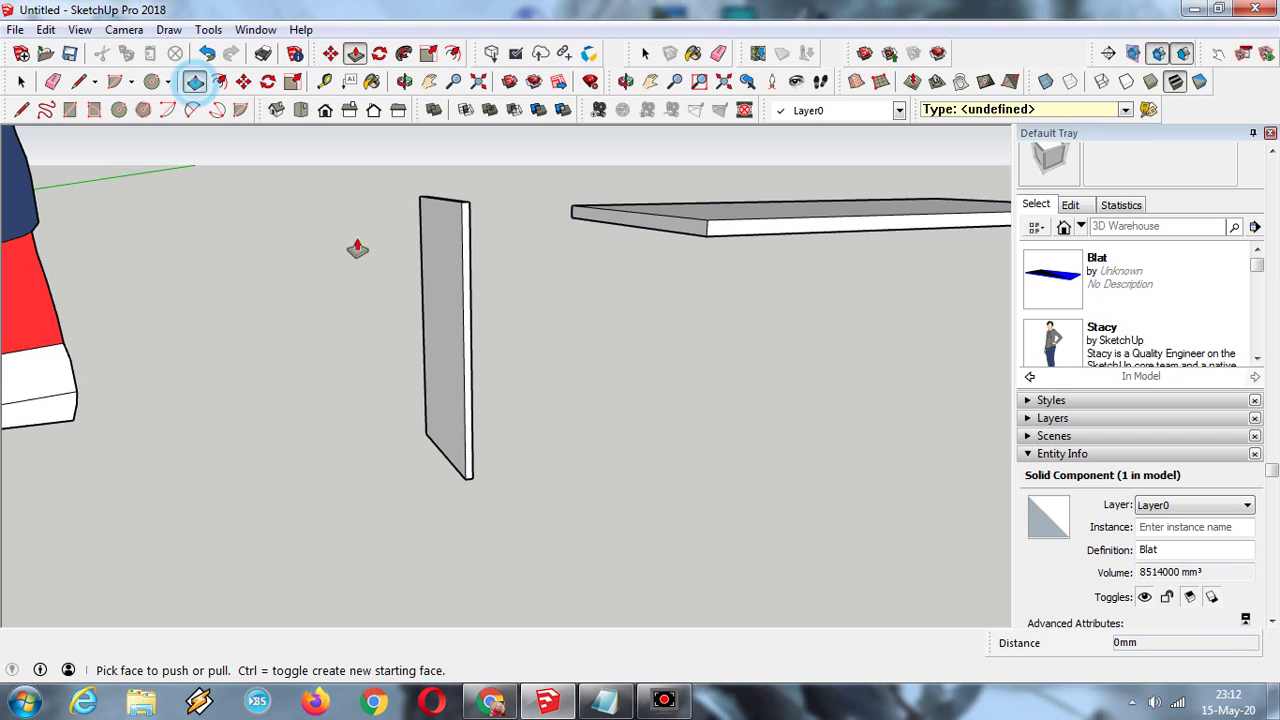
scroll(471, 343, "up", 3)
left_click(468, 342)
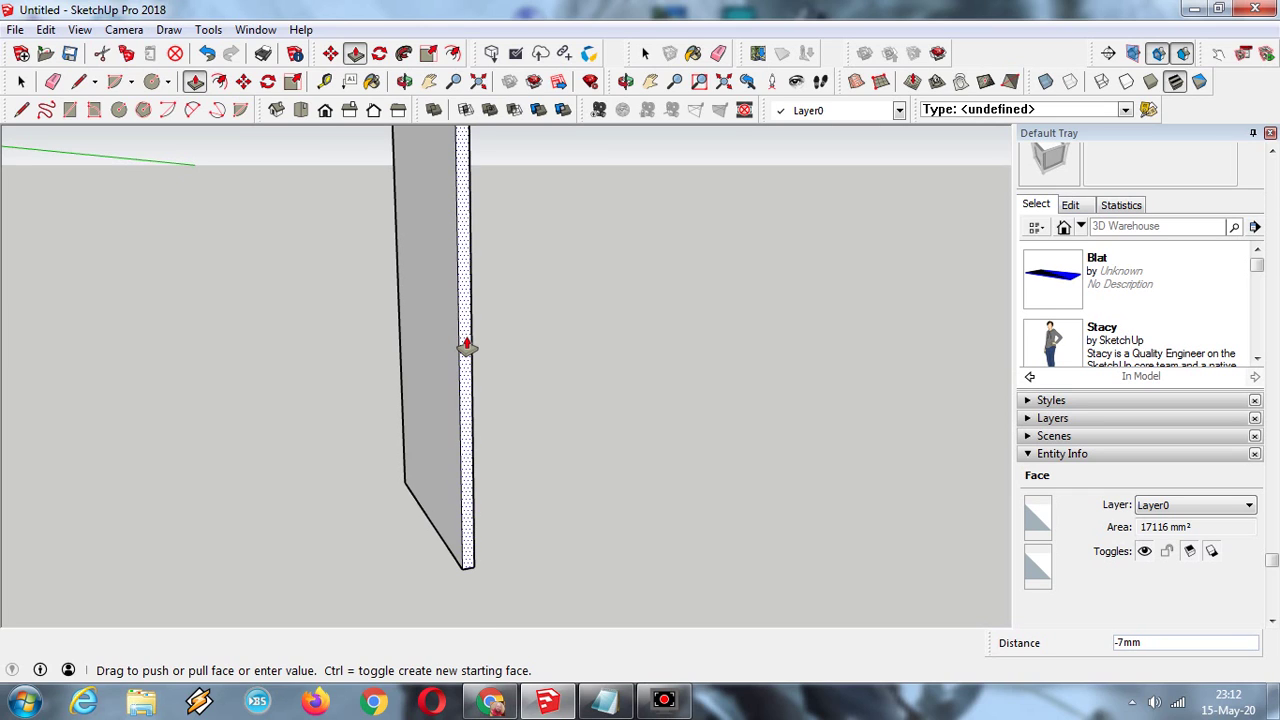
scroll(466, 345, "up", 1)
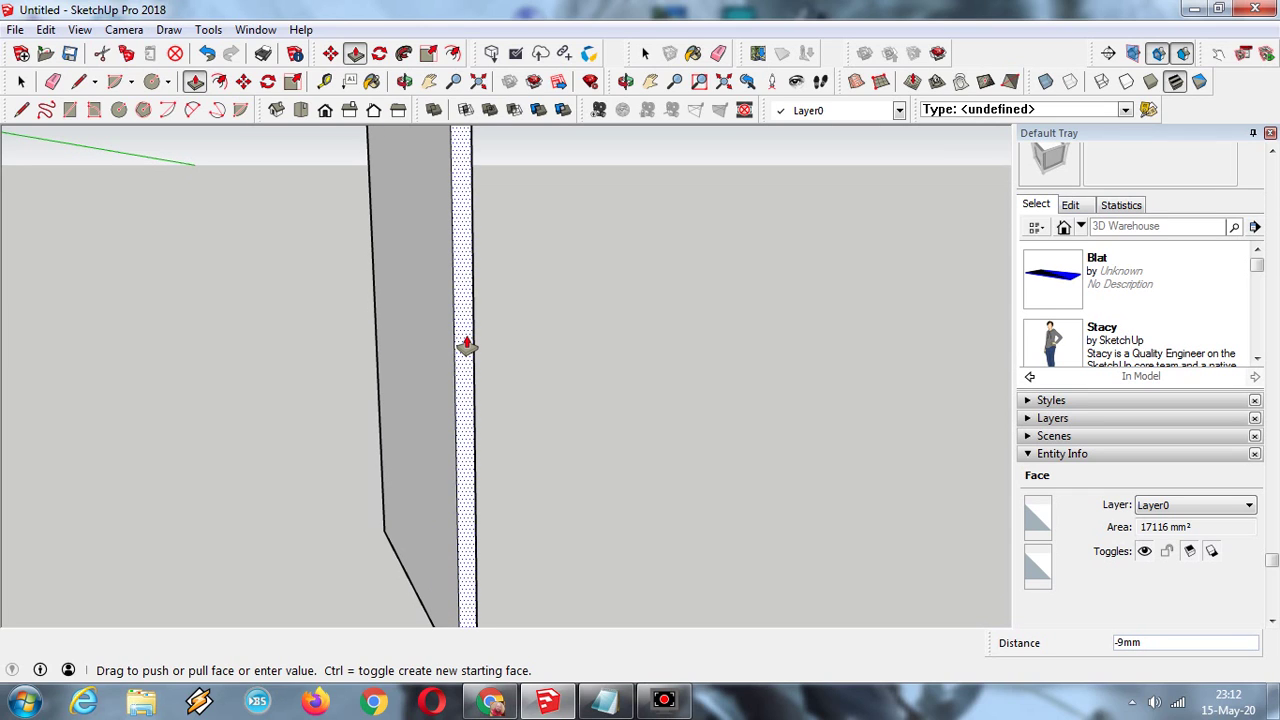
left_click(466, 345)
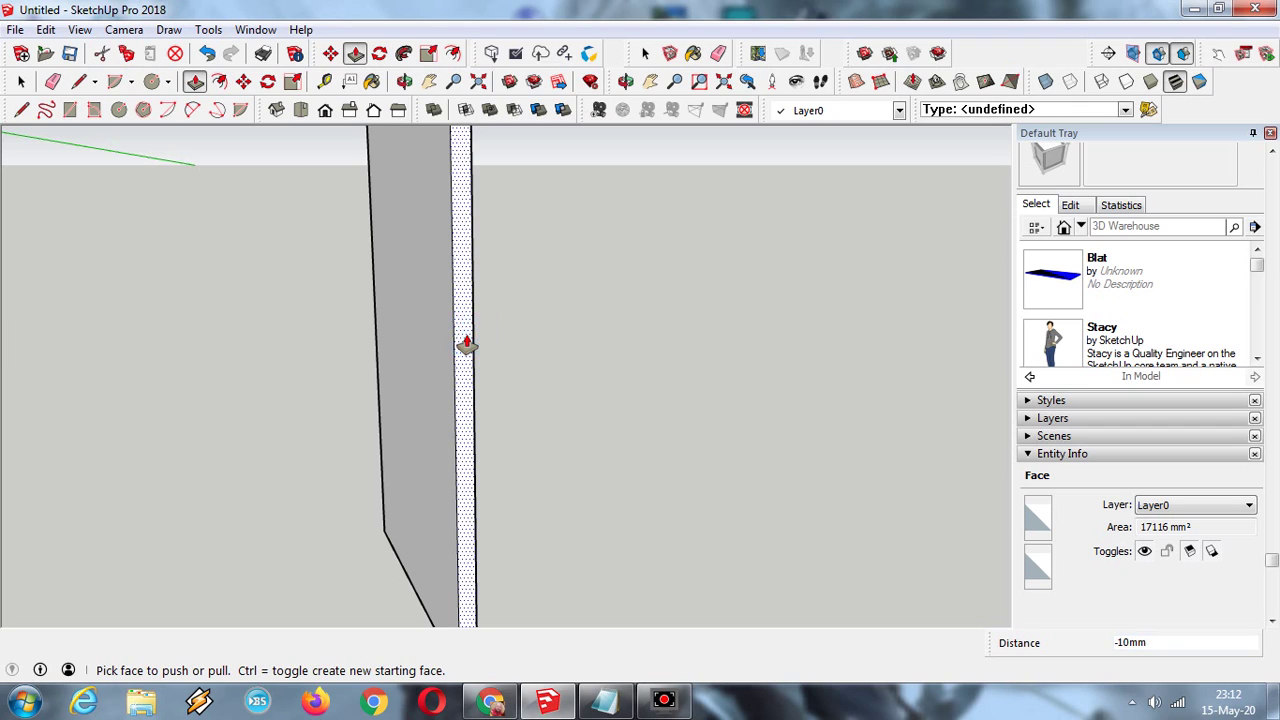
- Select the whole side panel and make it a component named 1
scroll(466, 345, "down", 1)
scroll(466, 345, "down", 2)
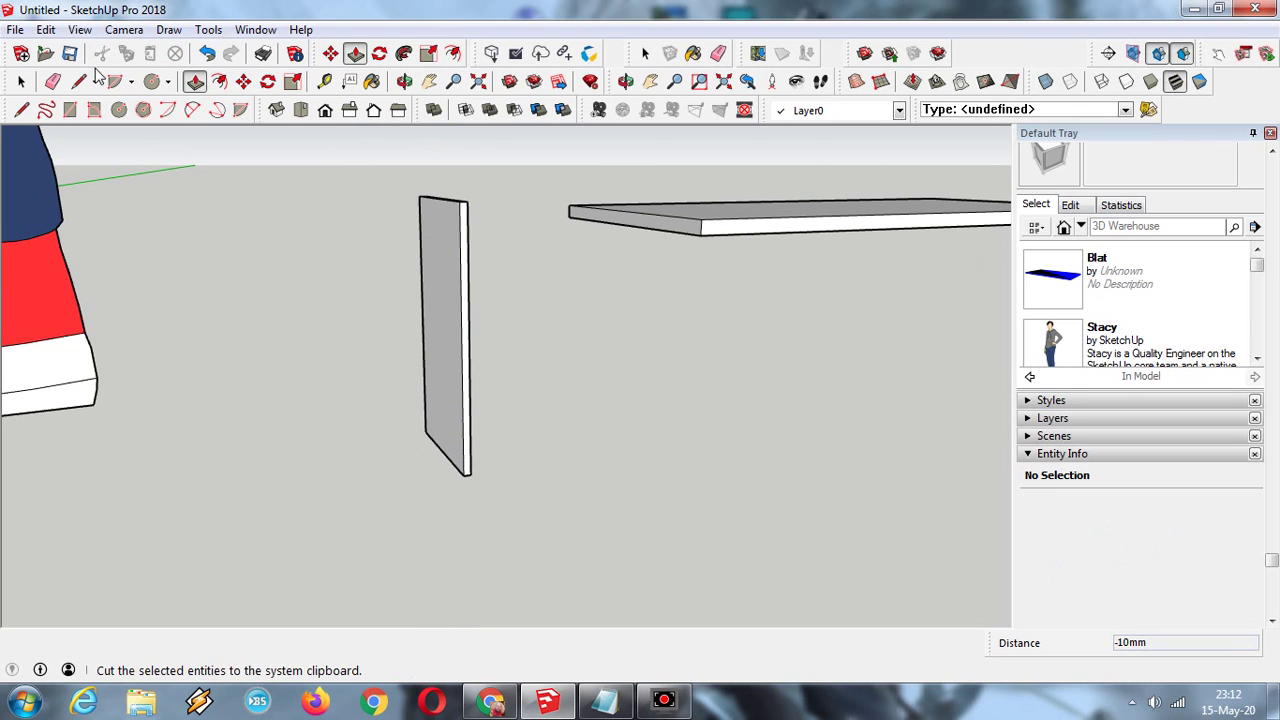
left_click(22, 82)
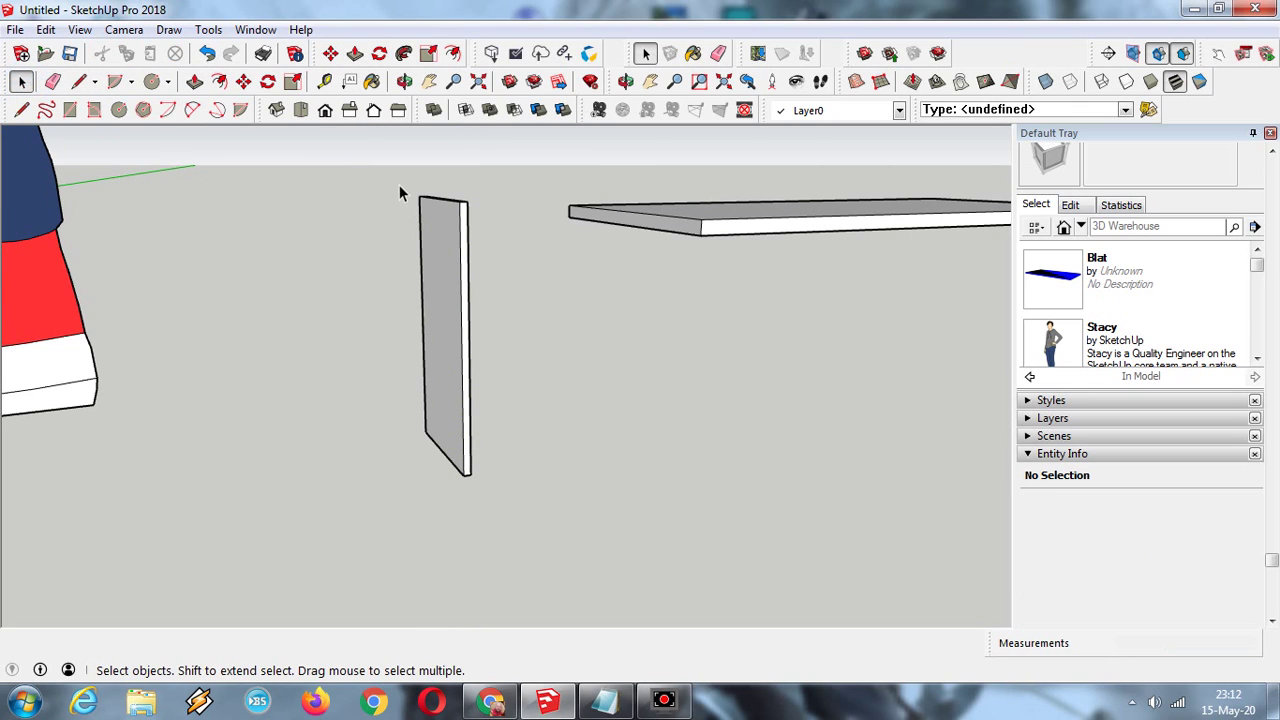
left_click_drag(400, 183, 496, 507)
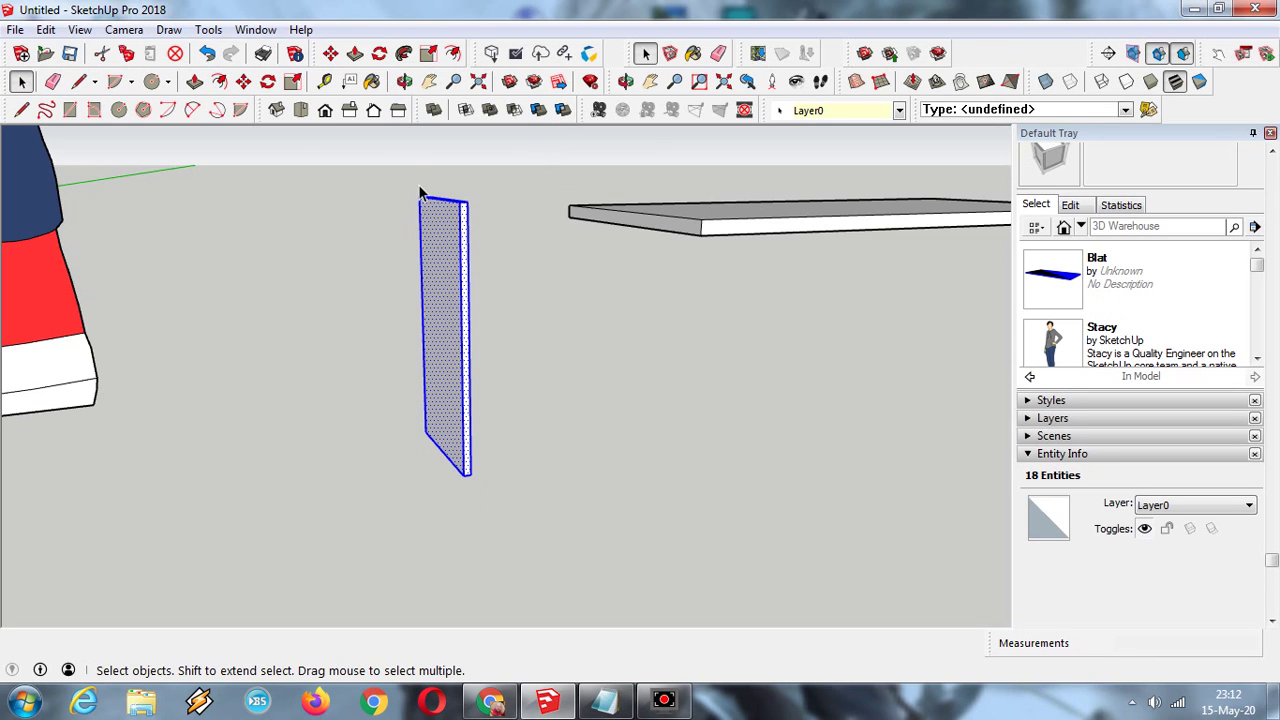
right_click(446, 243)
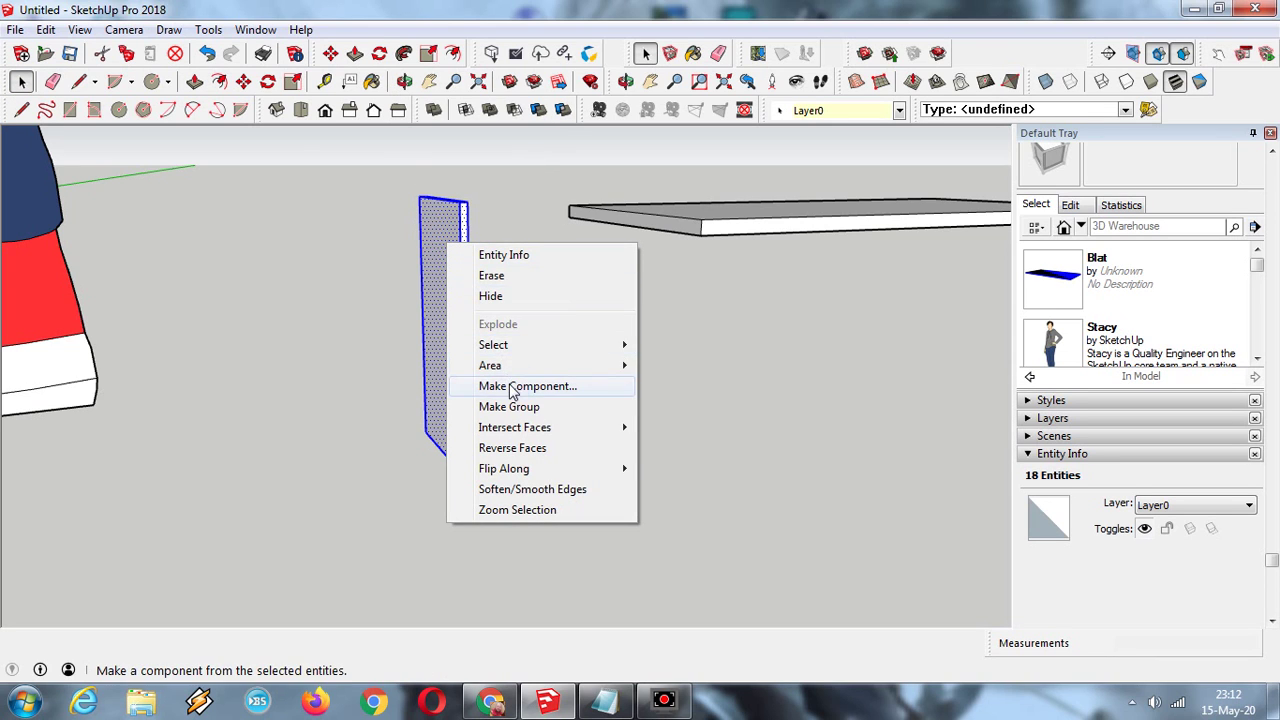
left_click(513, 387)
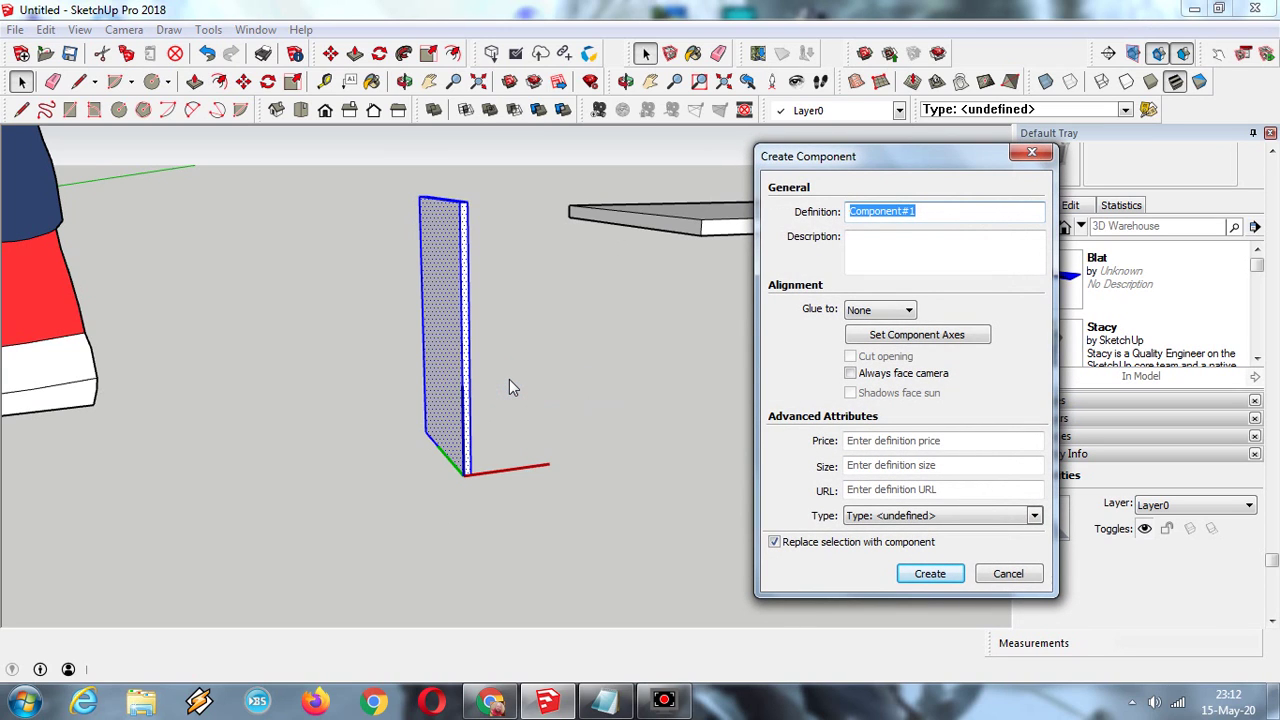
type("1")
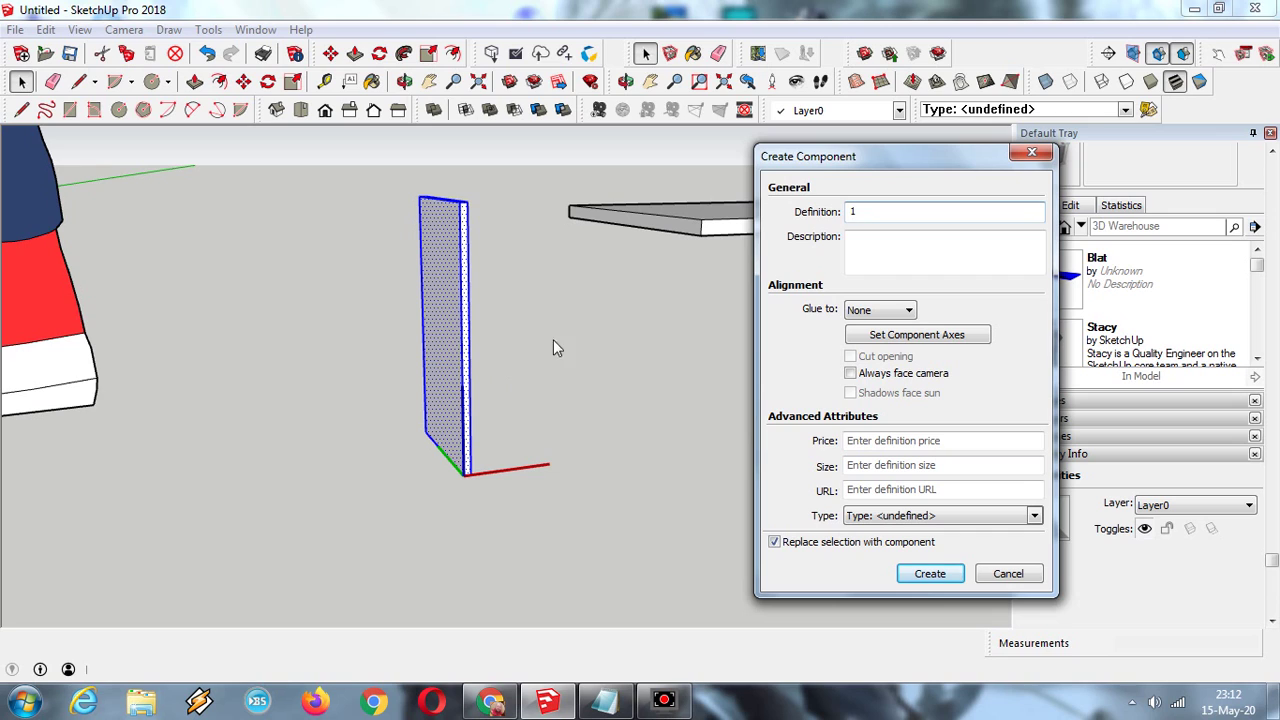
key("Escape")
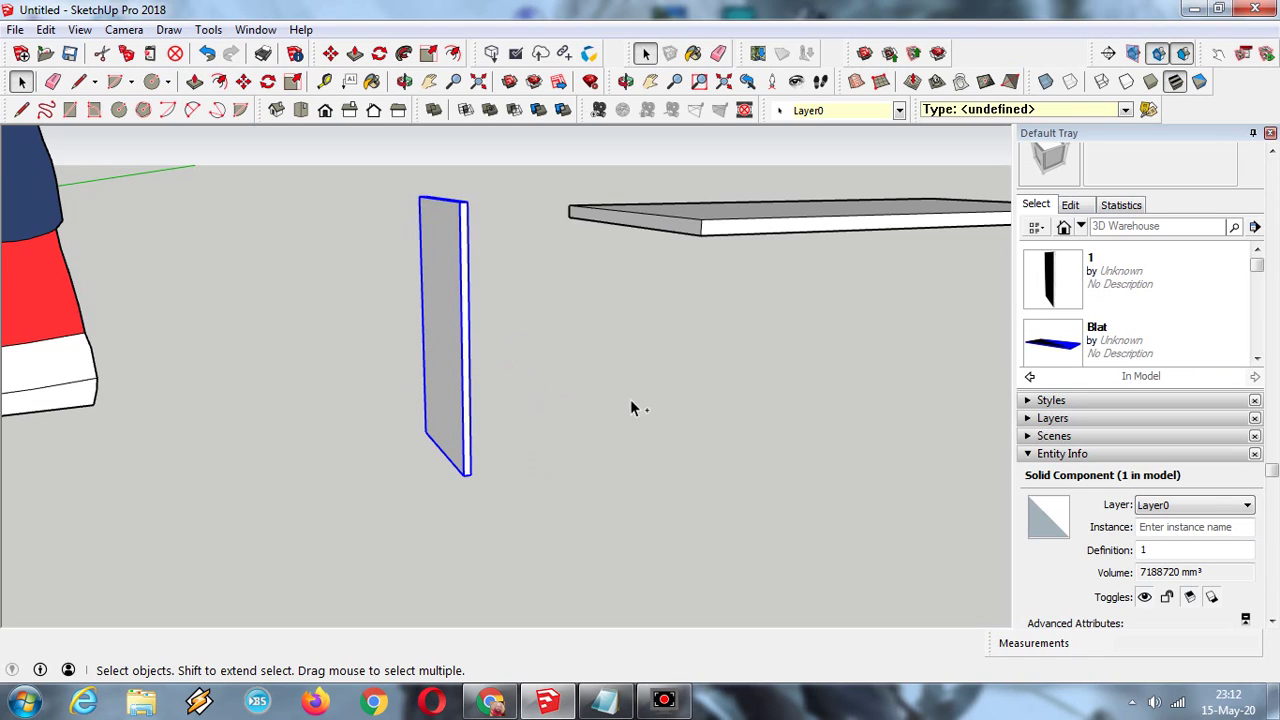
- Paste a copy of component 1 on the side facing away from the Blat board
key("m")
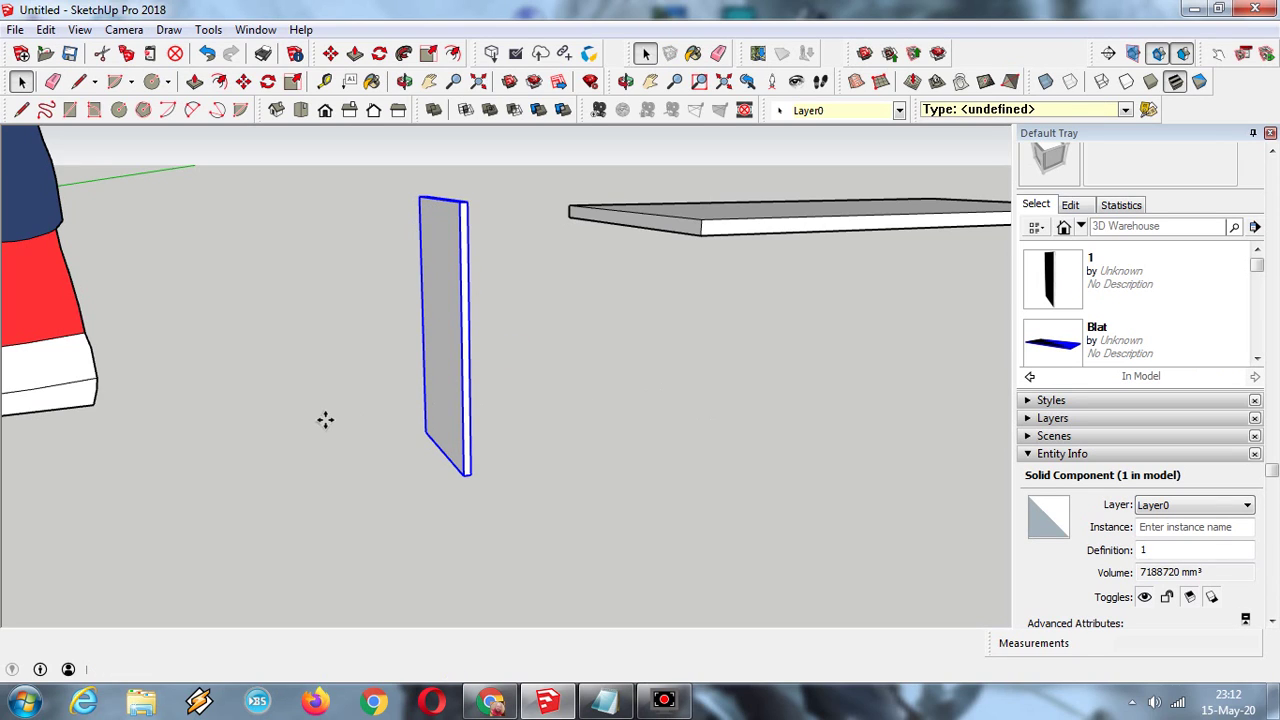
key("ctrl+v")
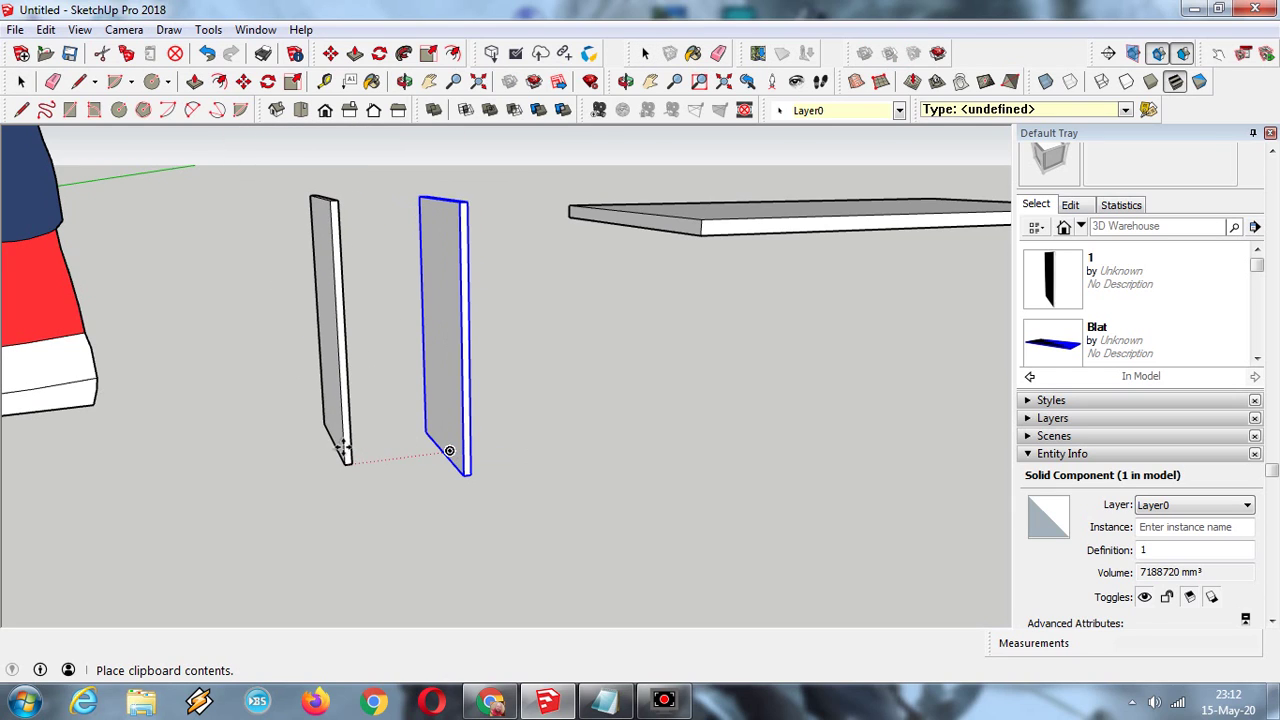
left_click(343, 449)
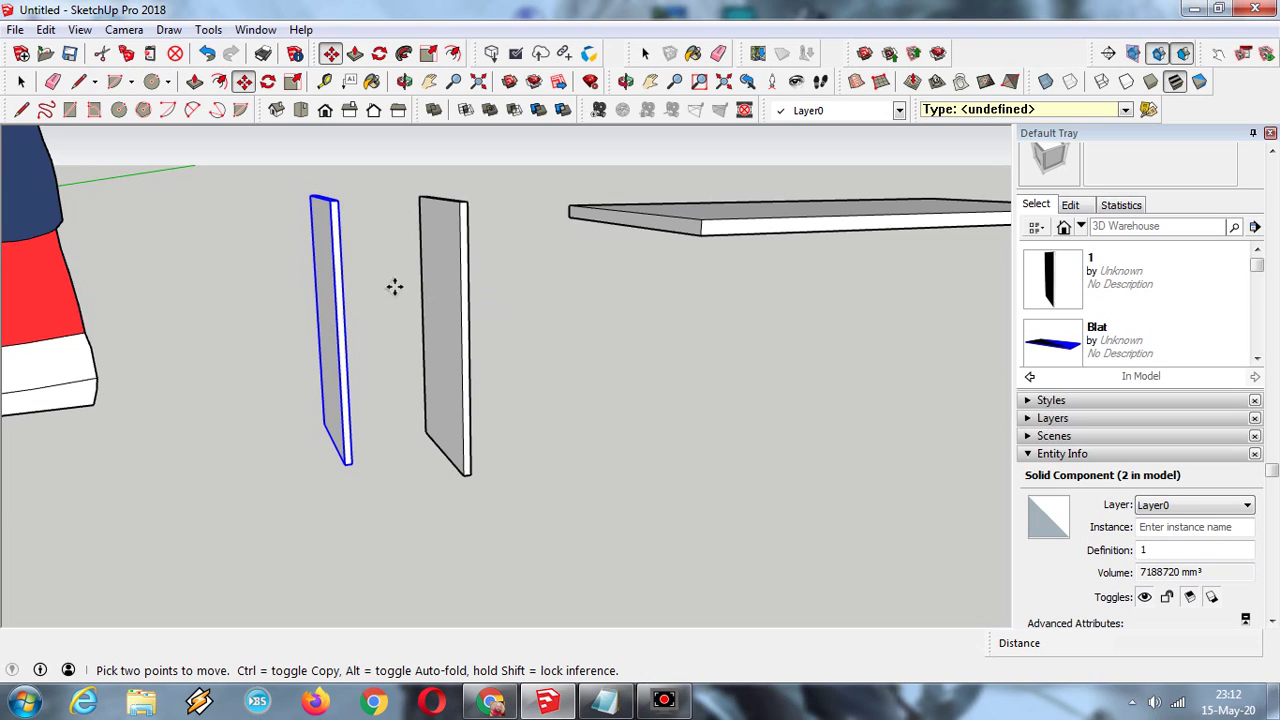
- Explode the copied panel and push its narrow front face back by 10 mm with Push/Pull
scroll(395, 287, "up", 2)
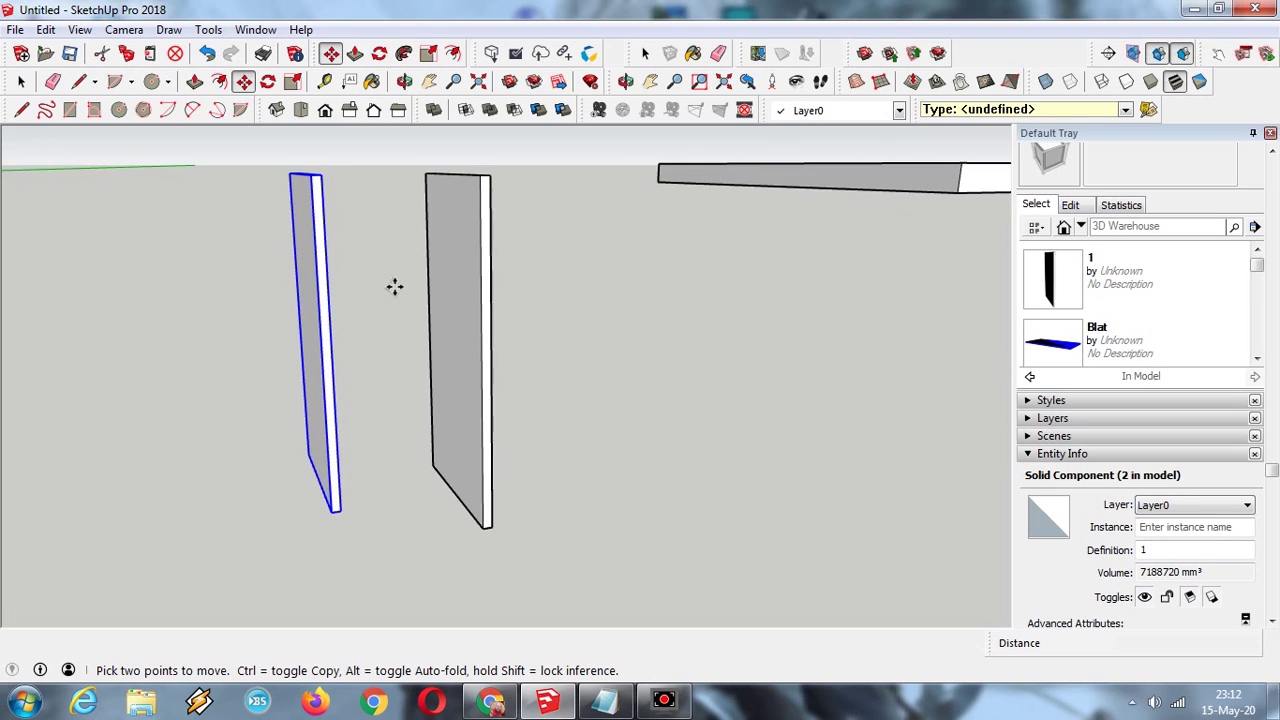
right_click(320, 259)
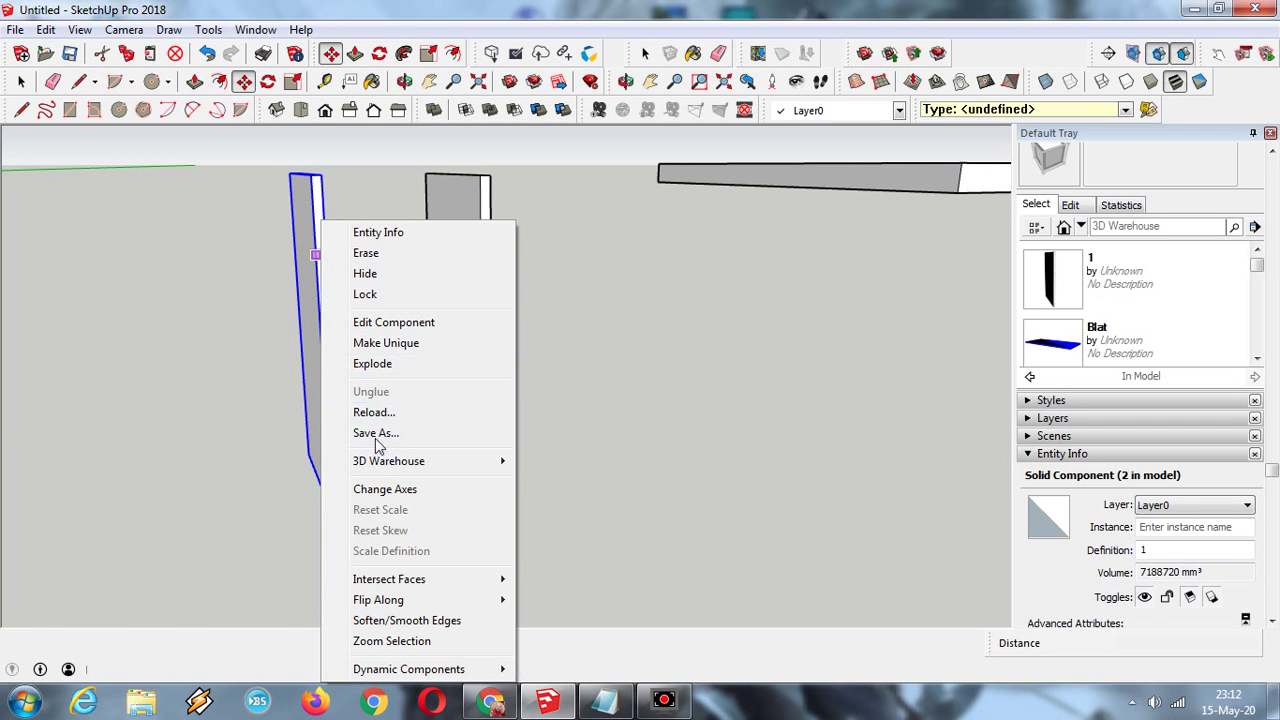
left_click(378, 364)
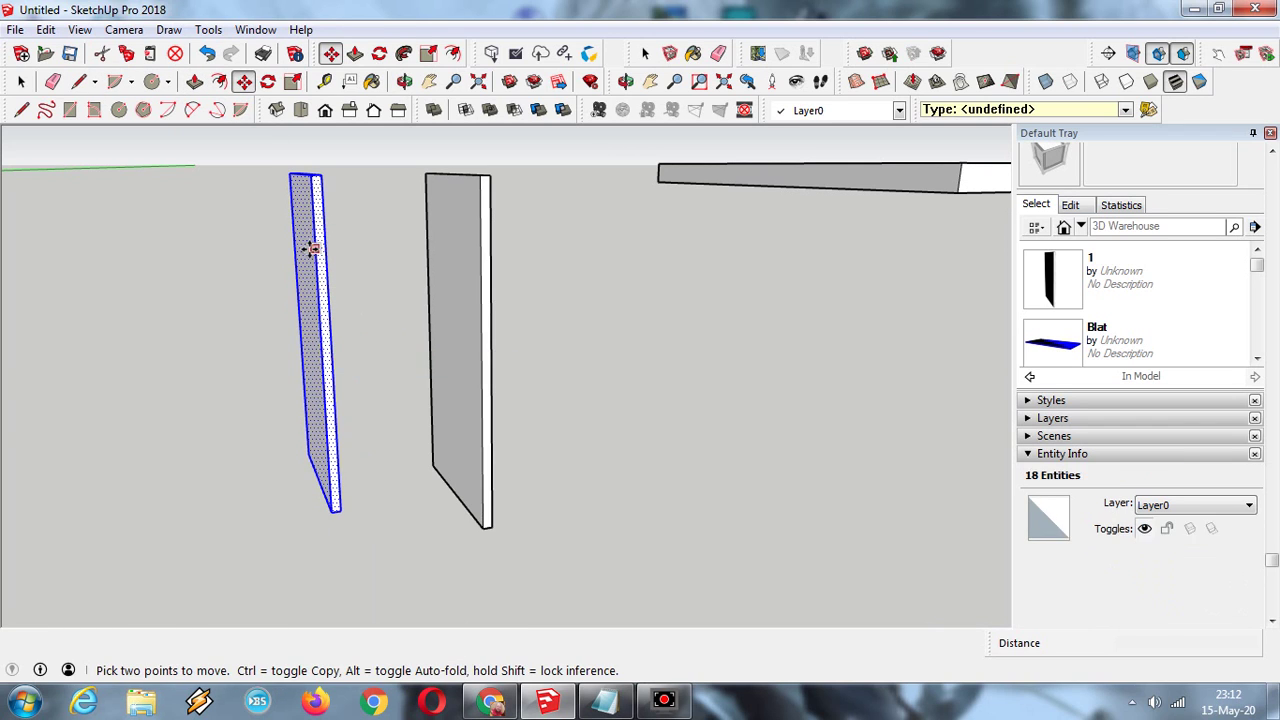
left_click(21, 81)
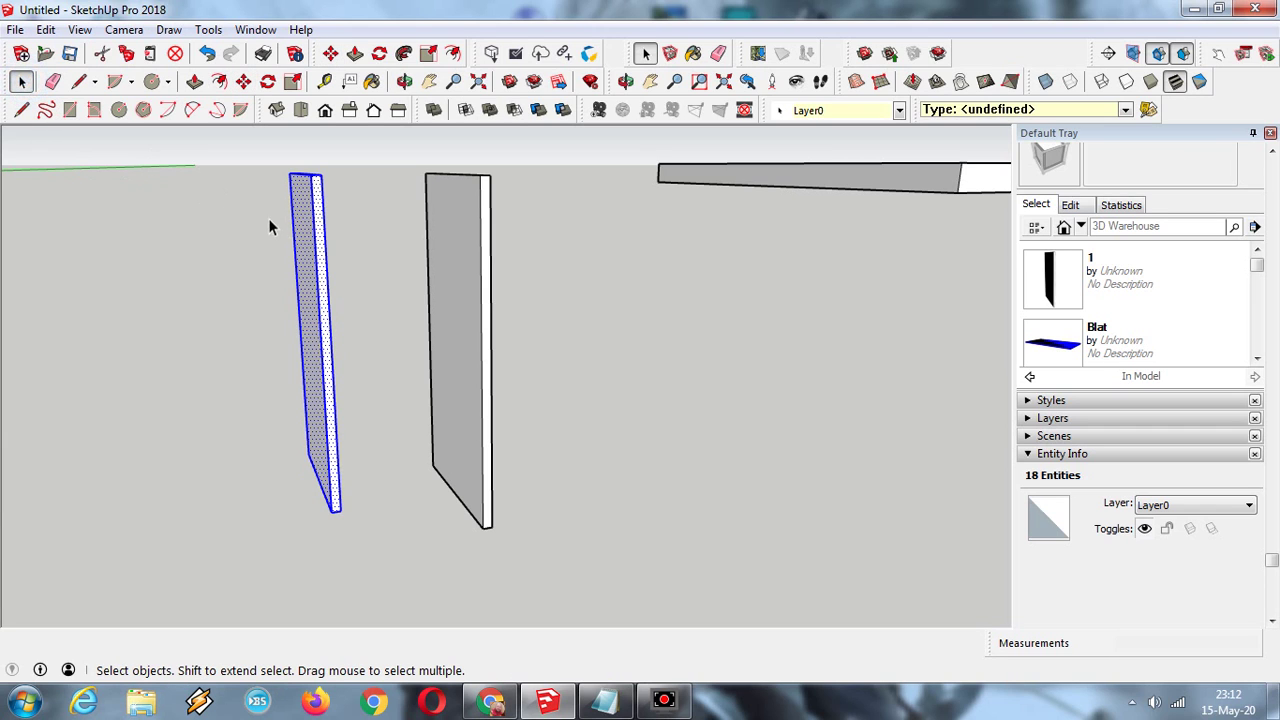
left_click(320, 252)
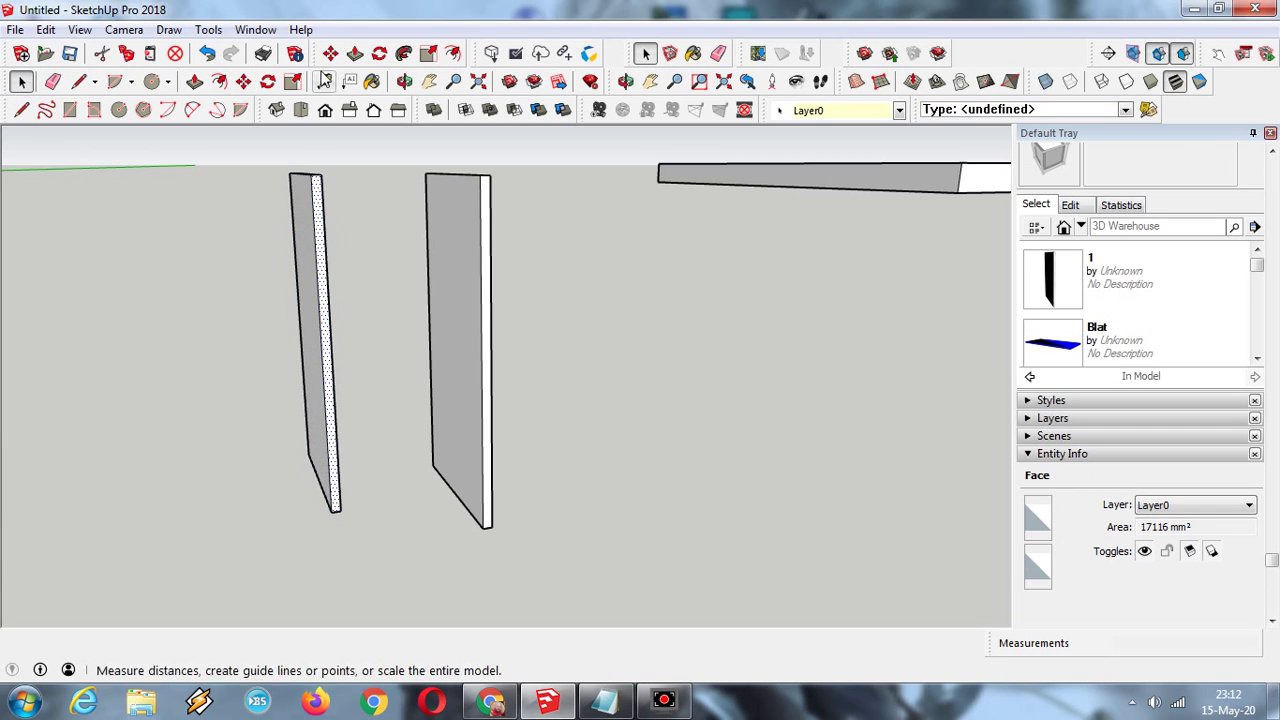
left_click(195, 81)
scroll(329, 297, "up", 3)
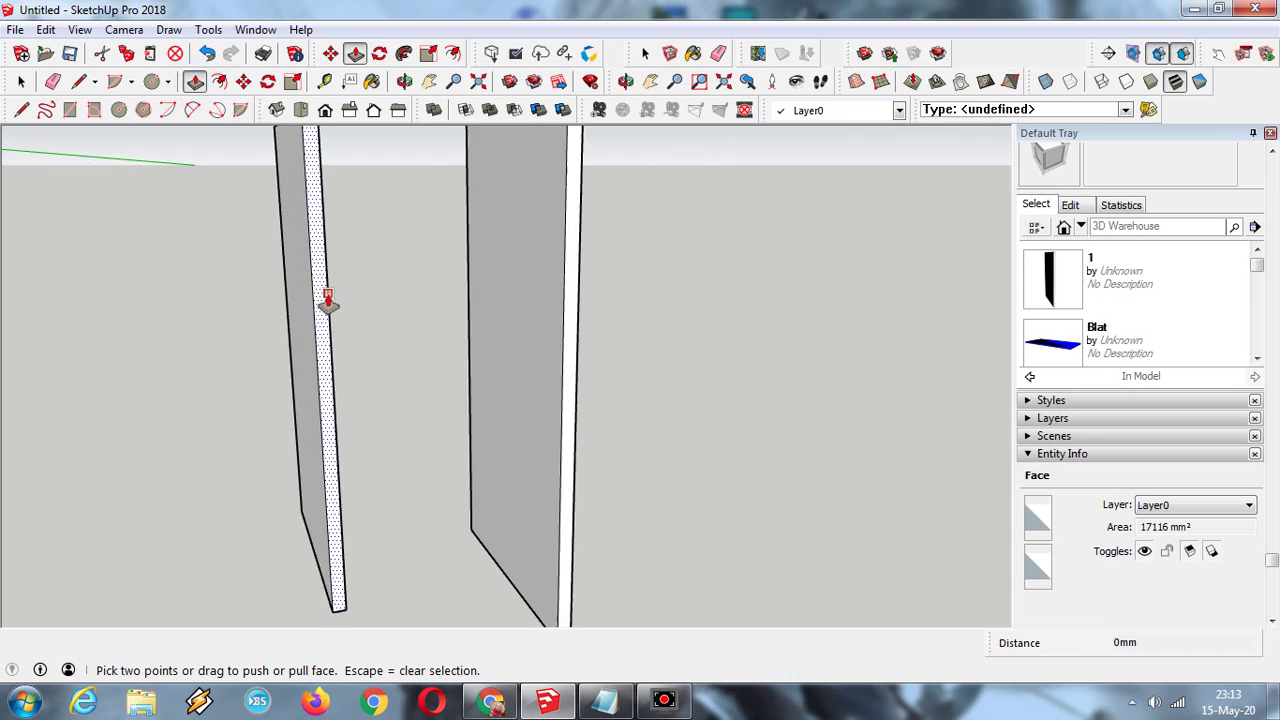
left_click(325, 332)
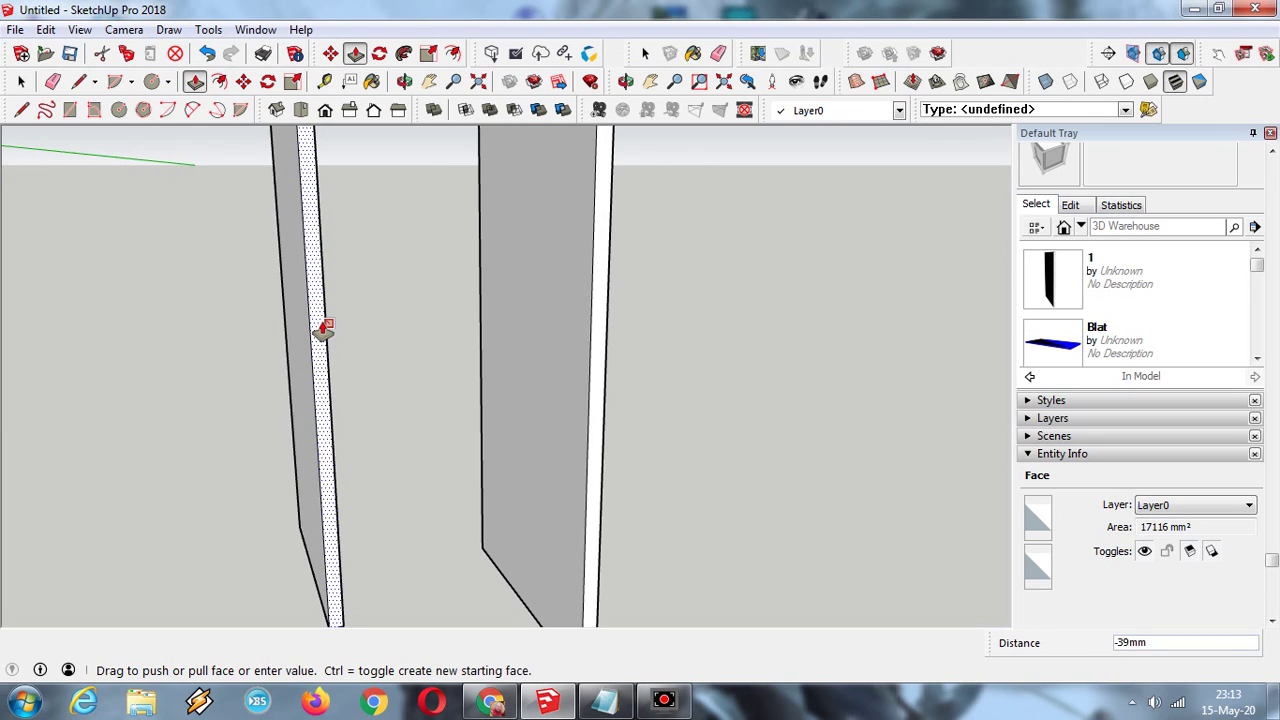
scroll(328, 334, "up", 1)
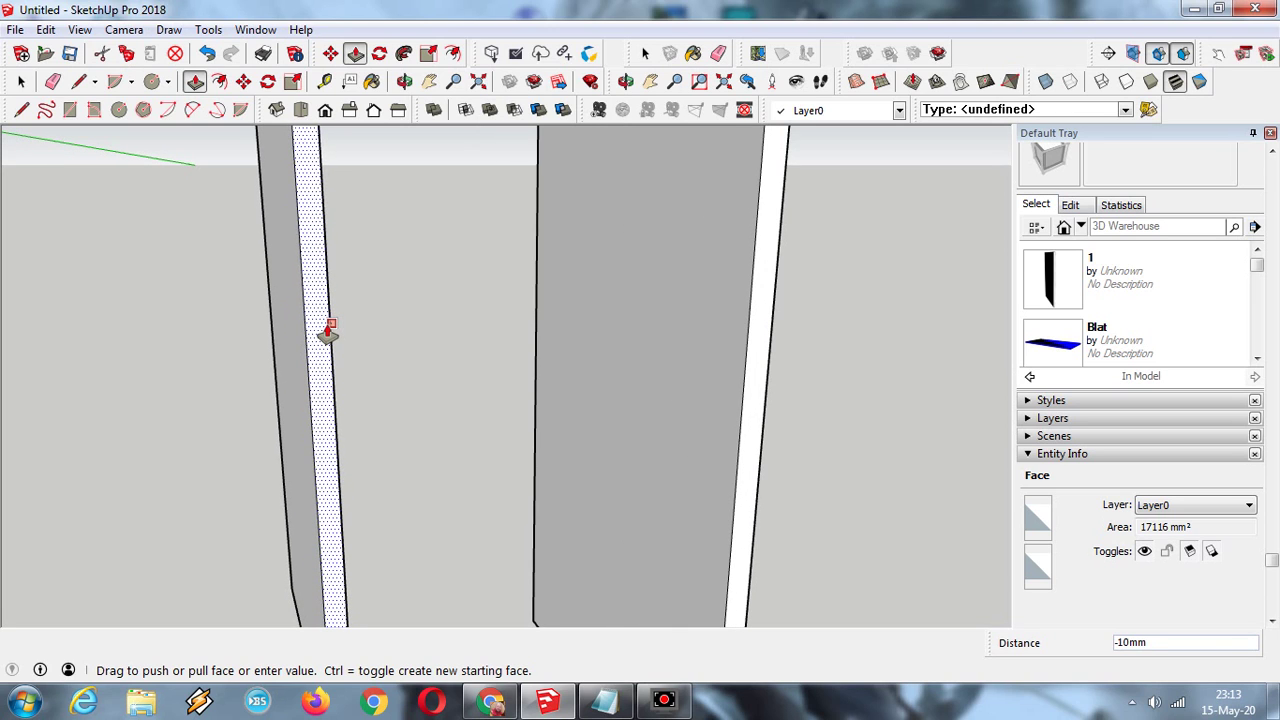
left_click(328, 334)
scroll(328, 334, "down", 5)
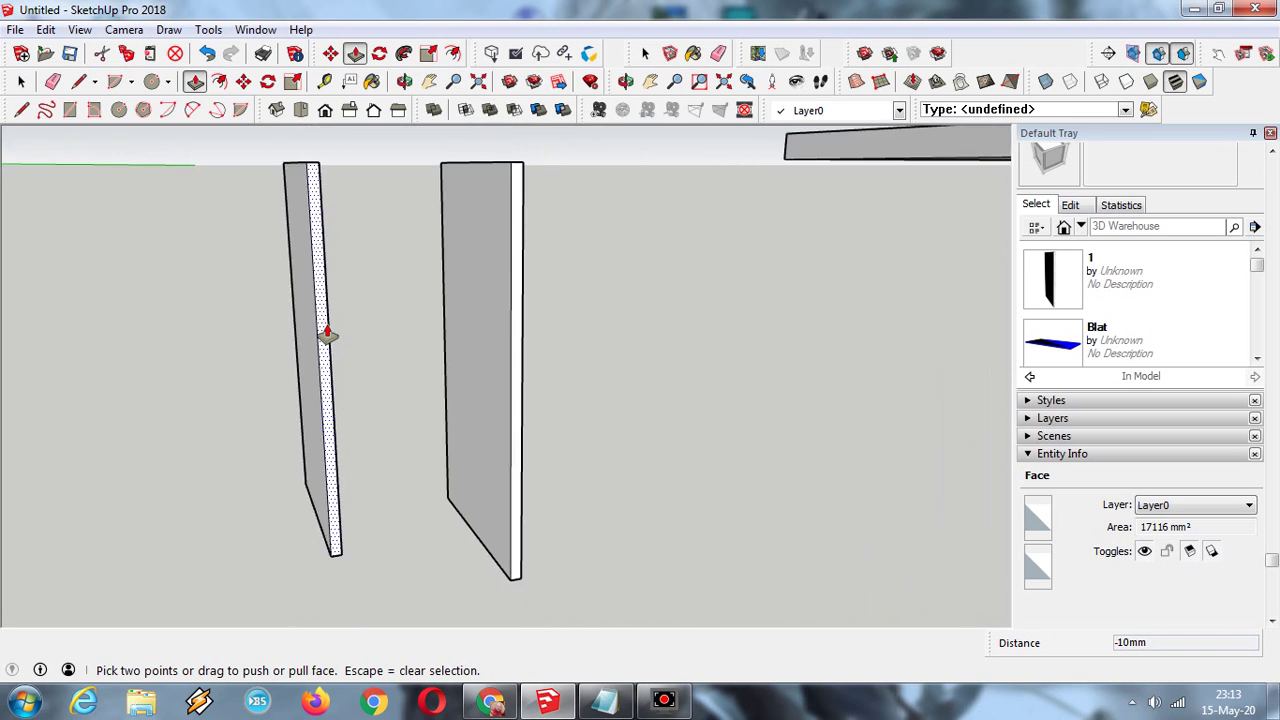
- Select all the geometry of the shortened panel copy and make it a component named 2
left_click(21, 81)
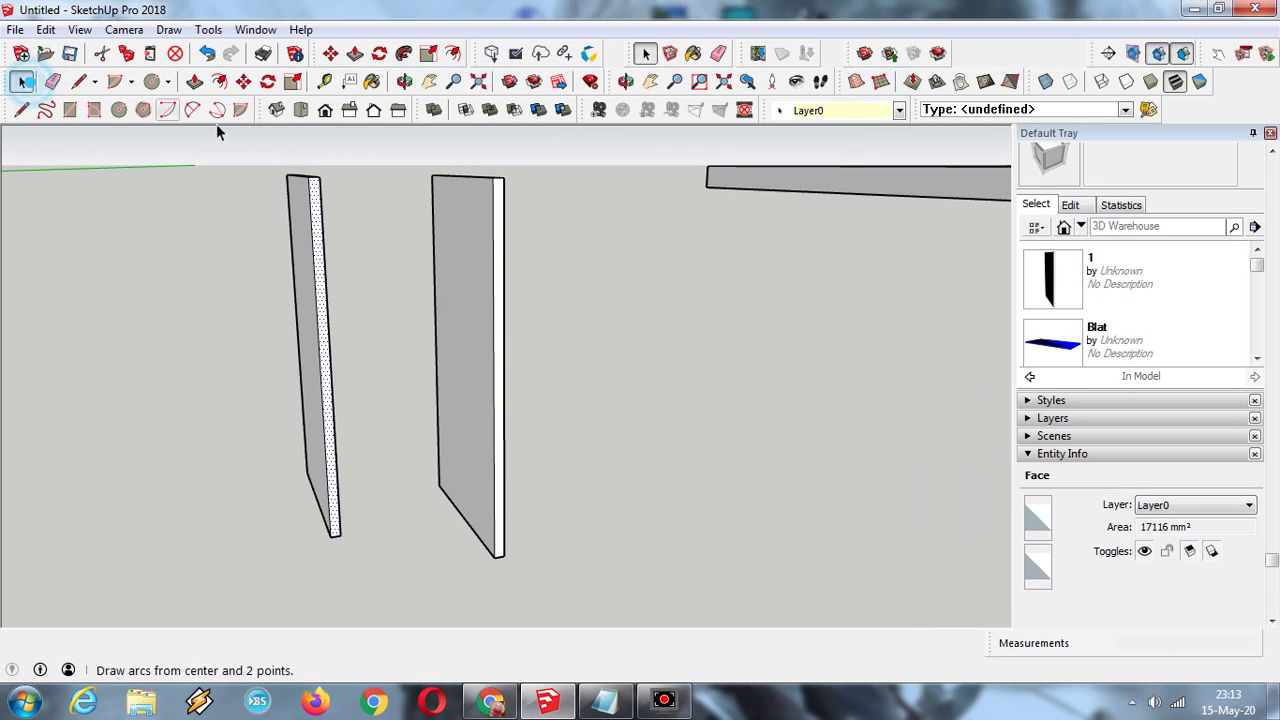
left_click_drag(266, 159, 366, 556)
triple_click(320, 458)
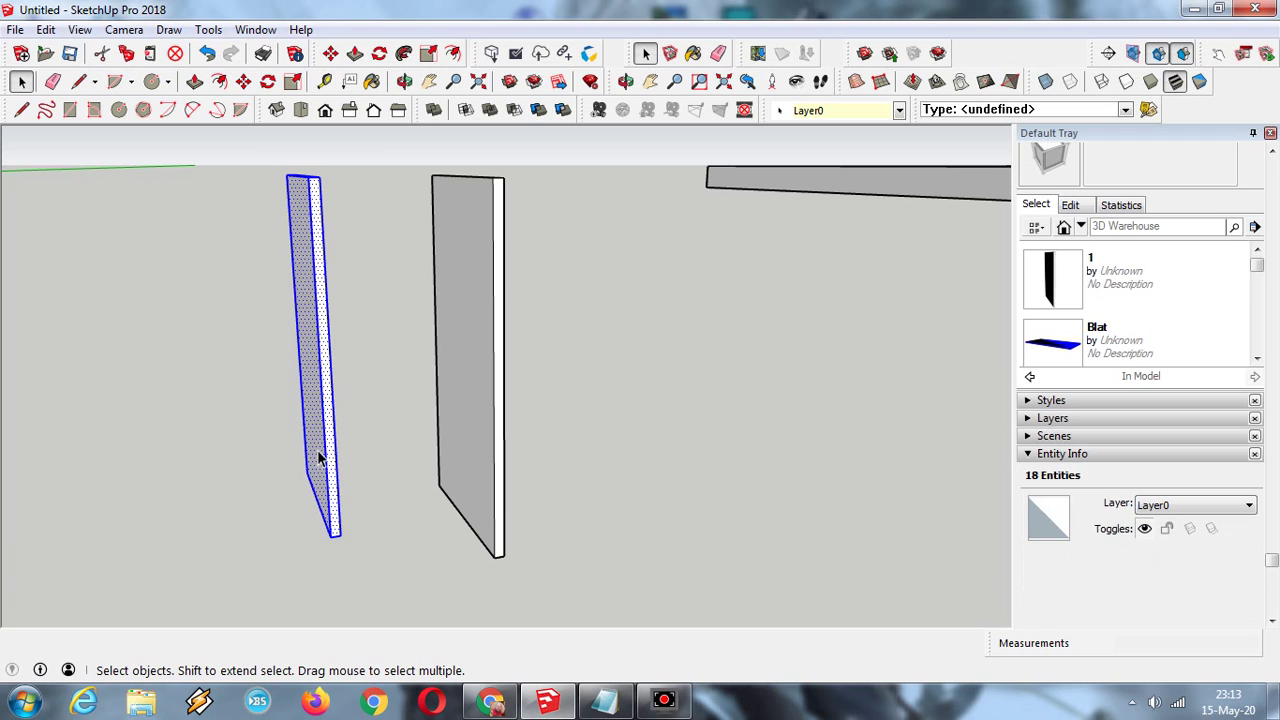
right_click(322, 452)
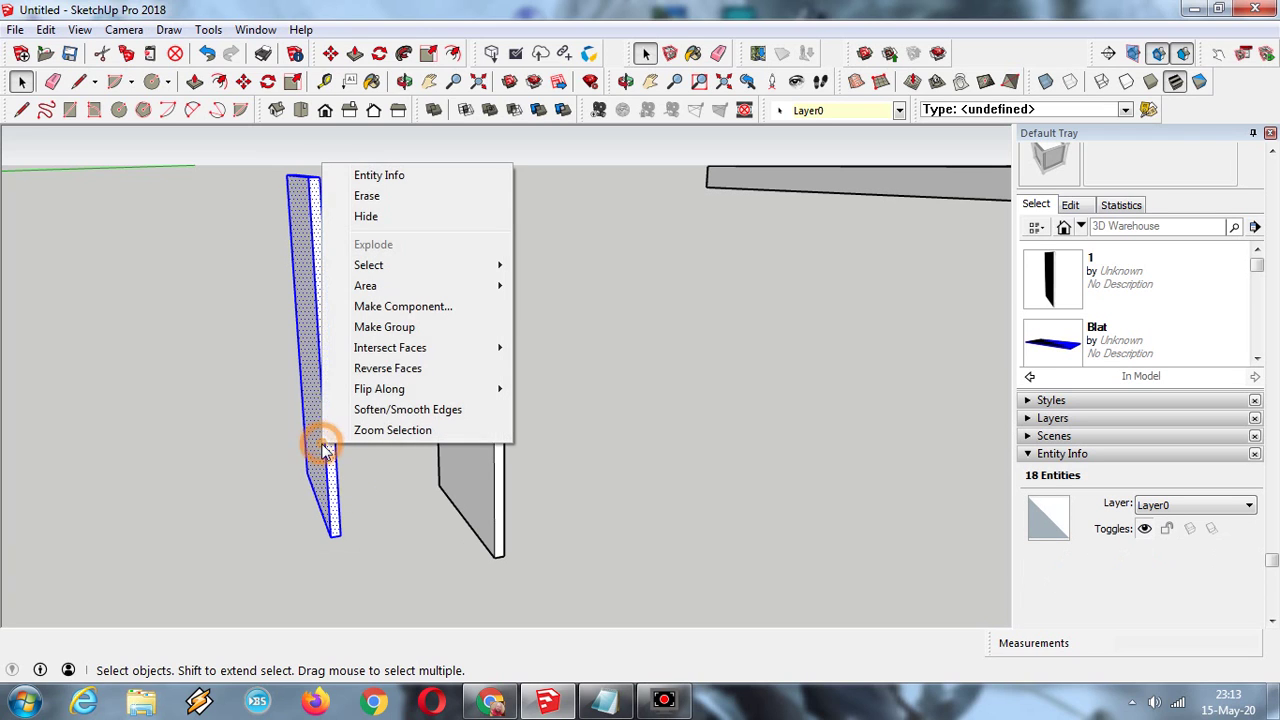
left_click(382, 307)
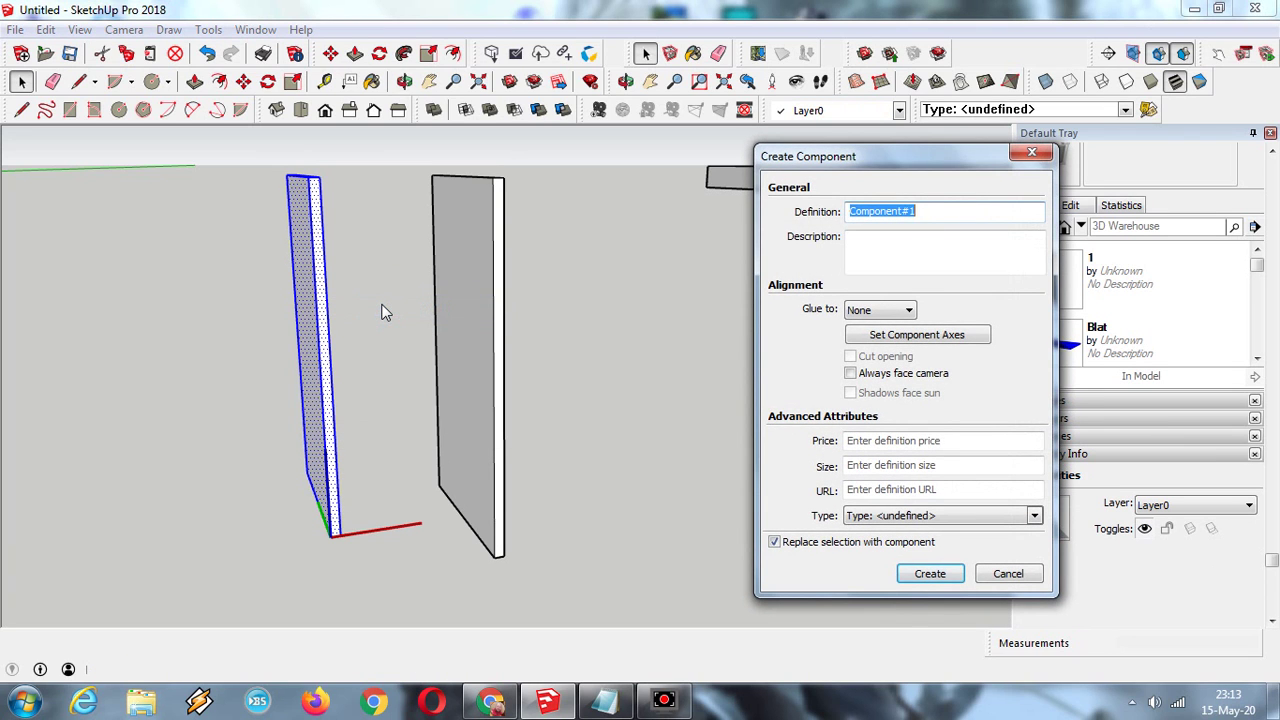
type("2")
key("Return")
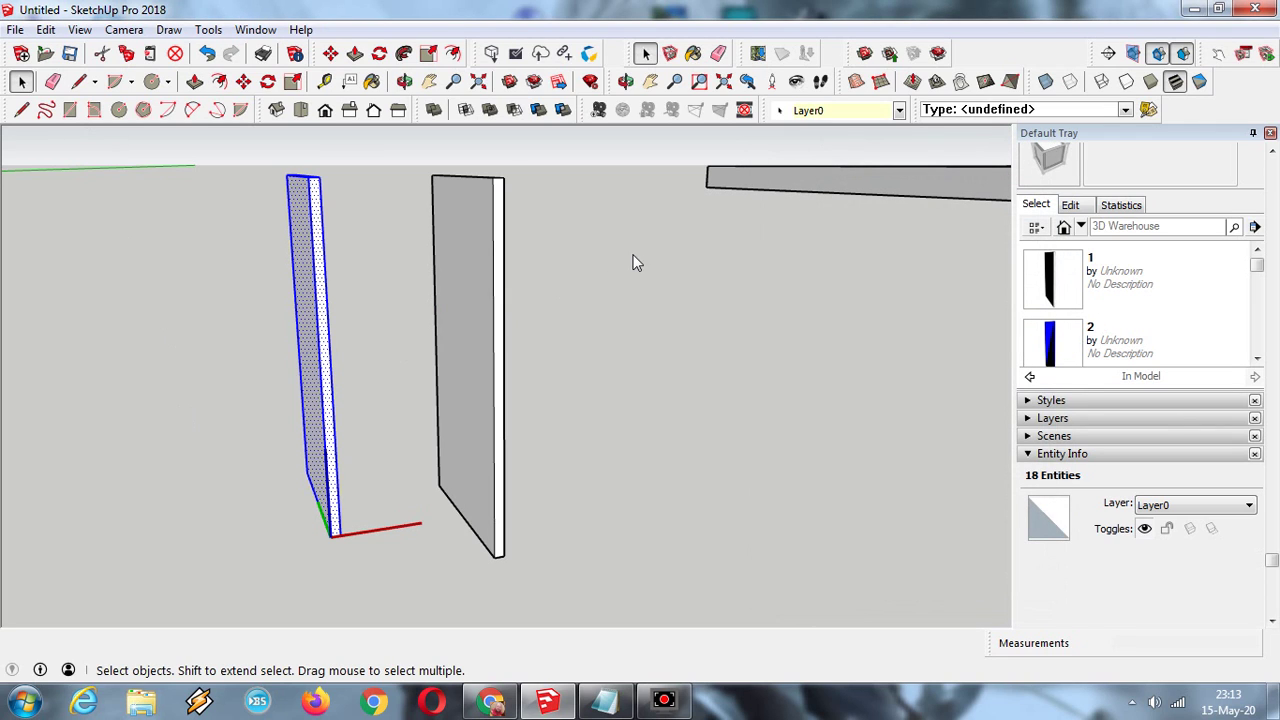
- Move component 2 by 51 mm towards component 1
left_click(405, 82)
left_click_drag(494, 243, 491, 208)
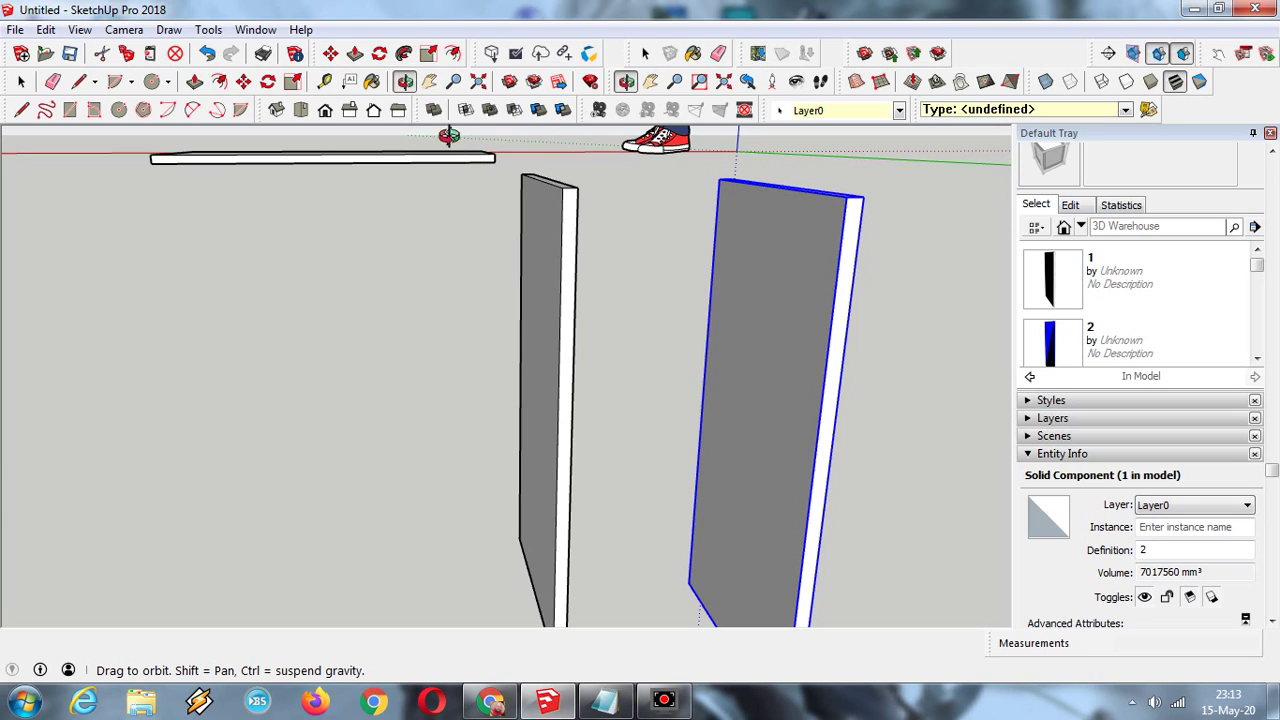
scroll(443, 164, "up", 1)
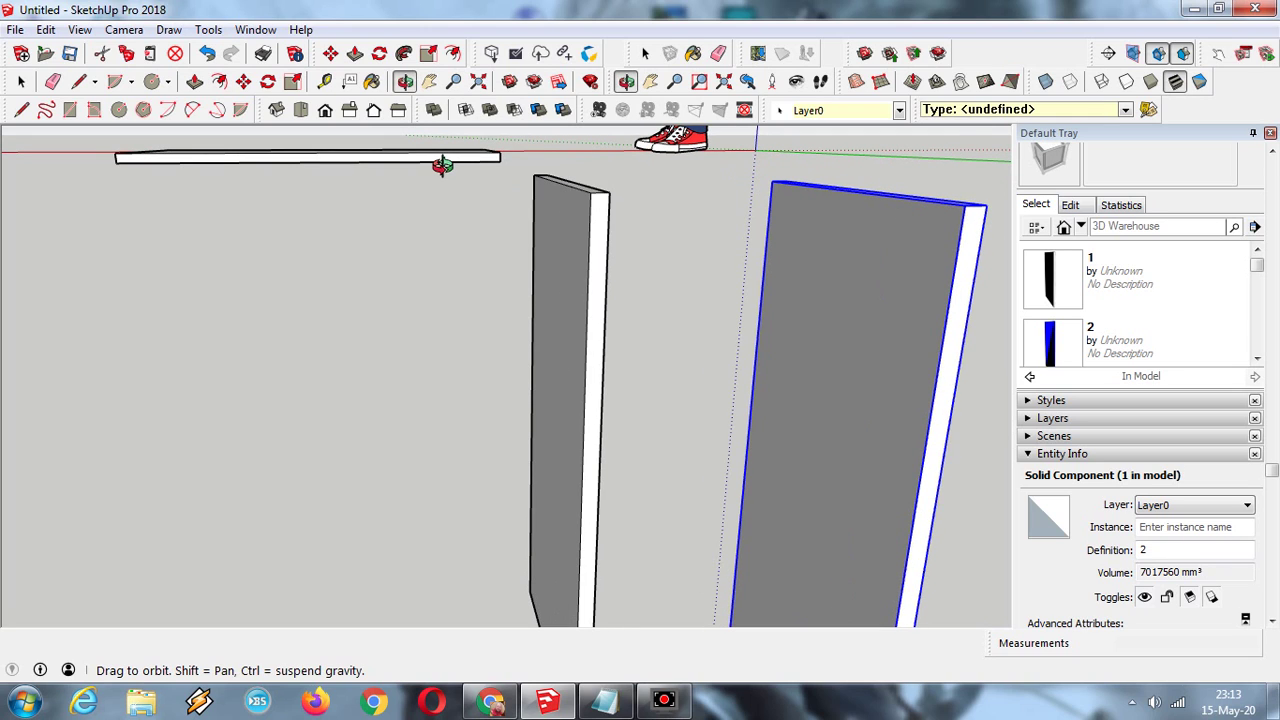
left_click(243, 82)
left_click(500, 162)
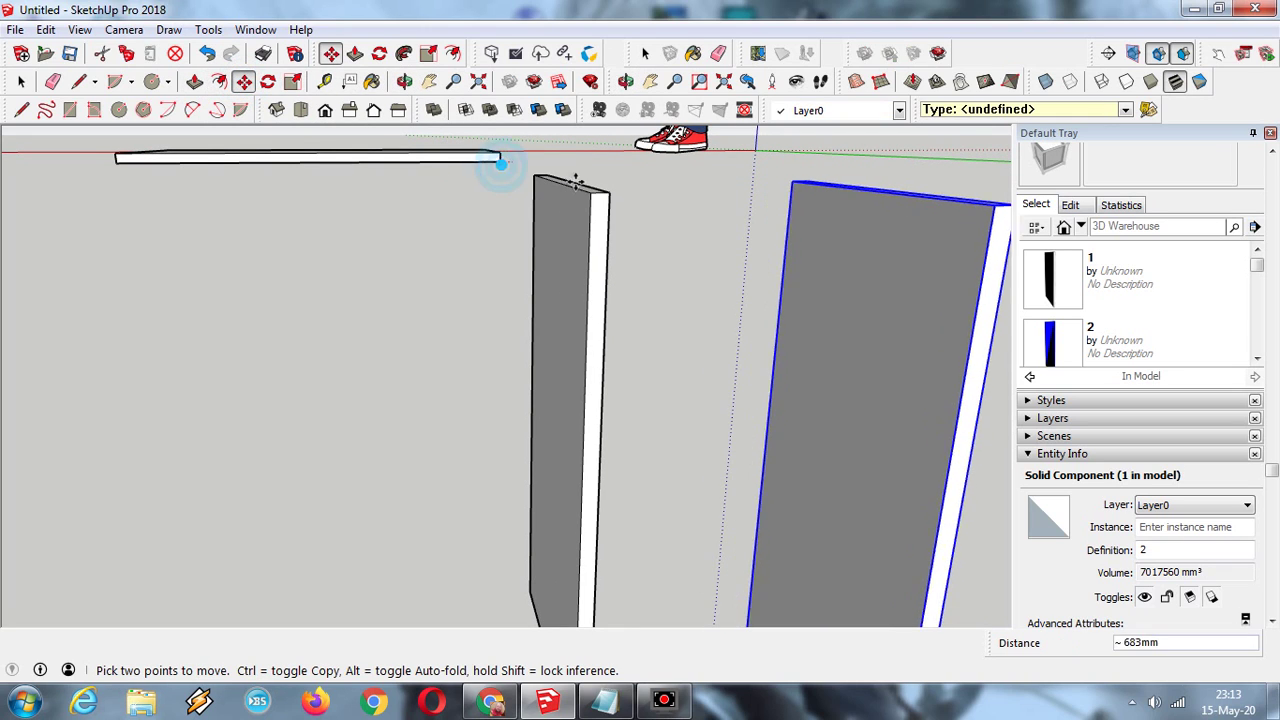
left_click(480, 165)
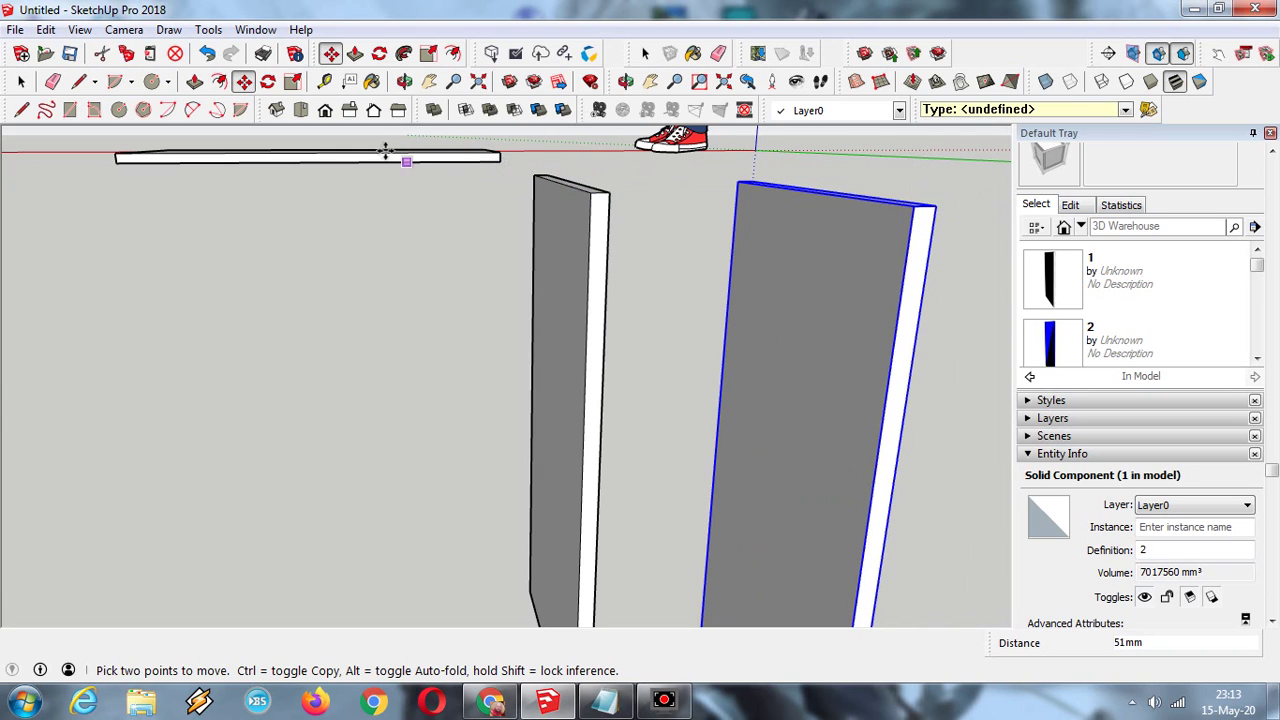
- Move the Blat component by its lower front corner onto the top of component 1, flush with the panel's outer face
key("space")
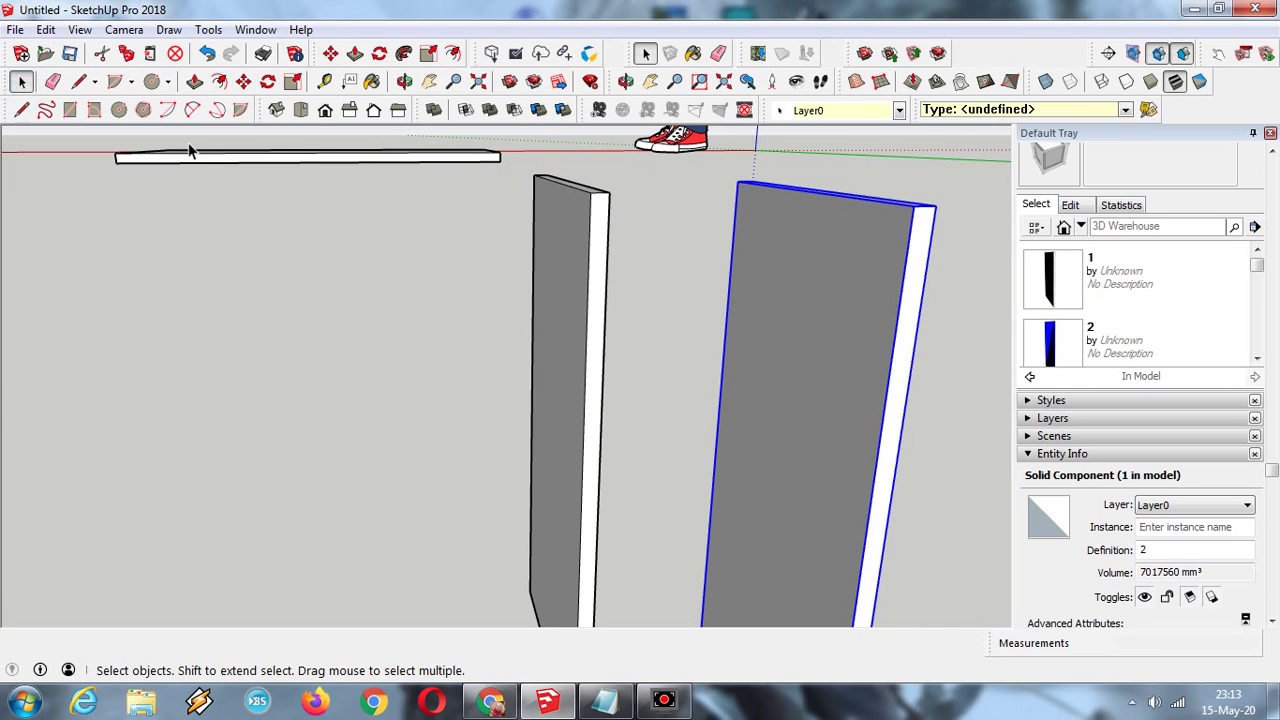
left_click(199, 158)
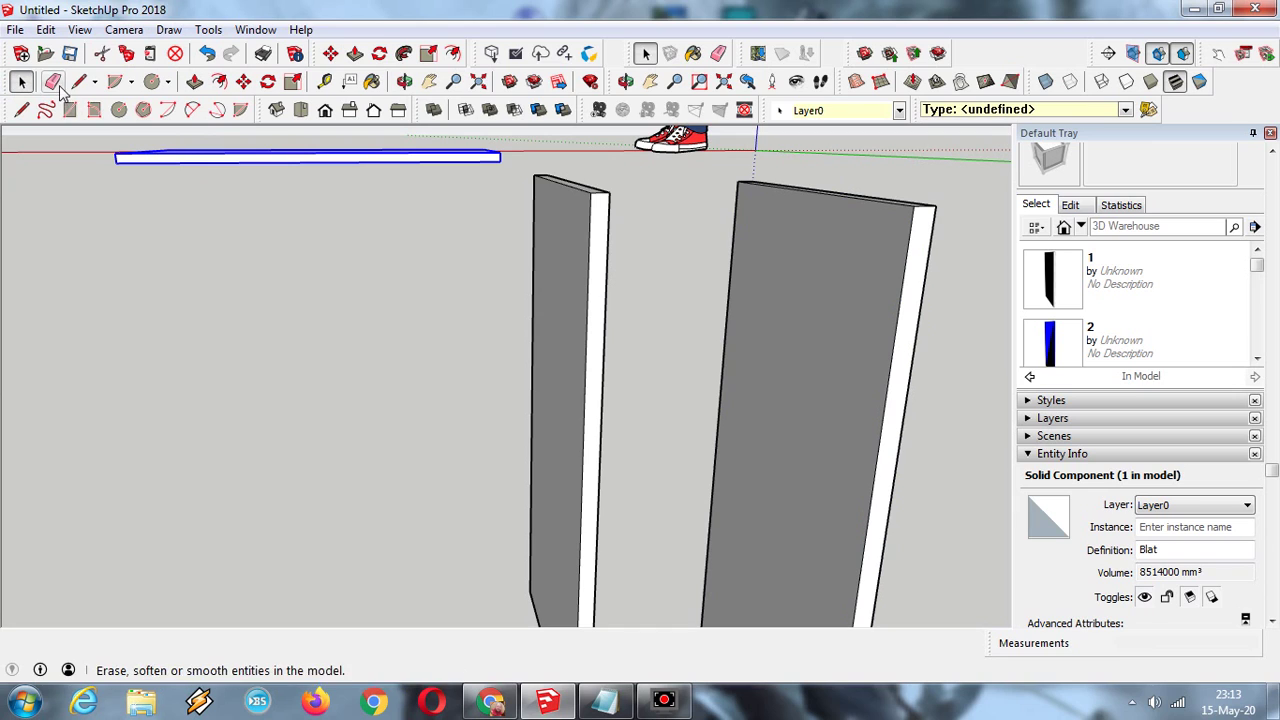
left_click(243, 81)
left_click(494, 160)
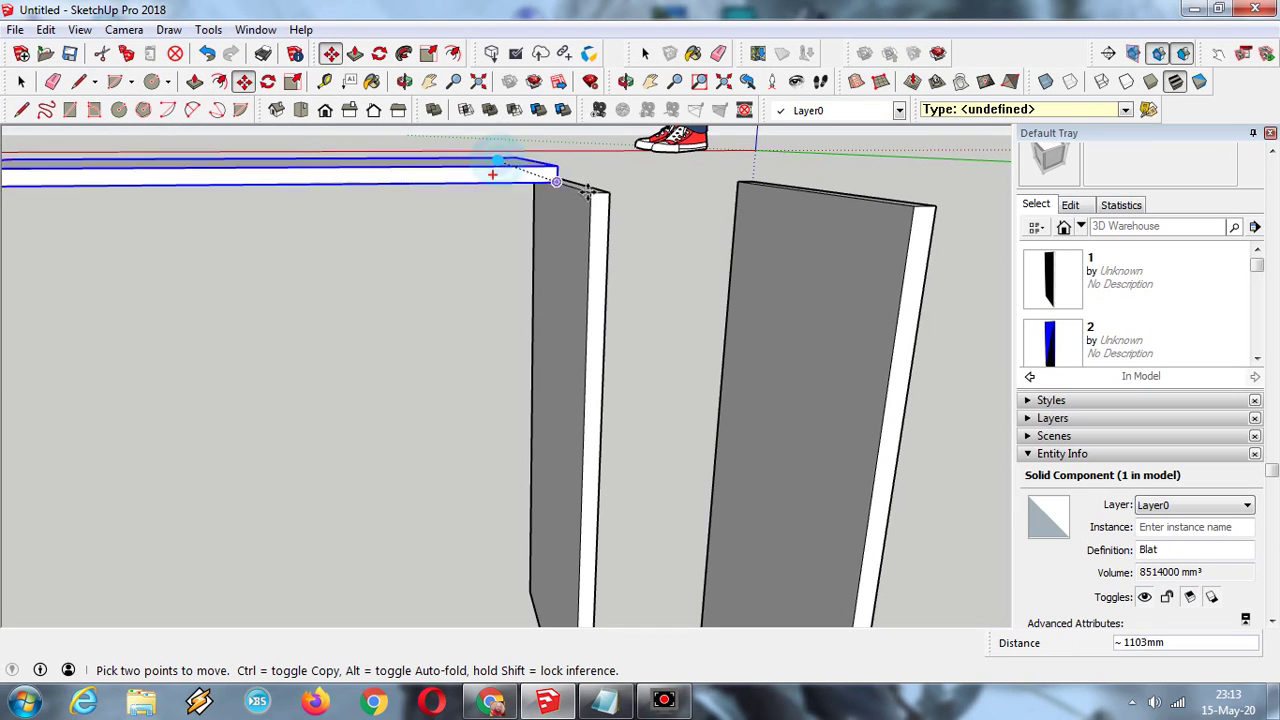
left_click(569, 196)
scroll(527, 212, "down", 4)
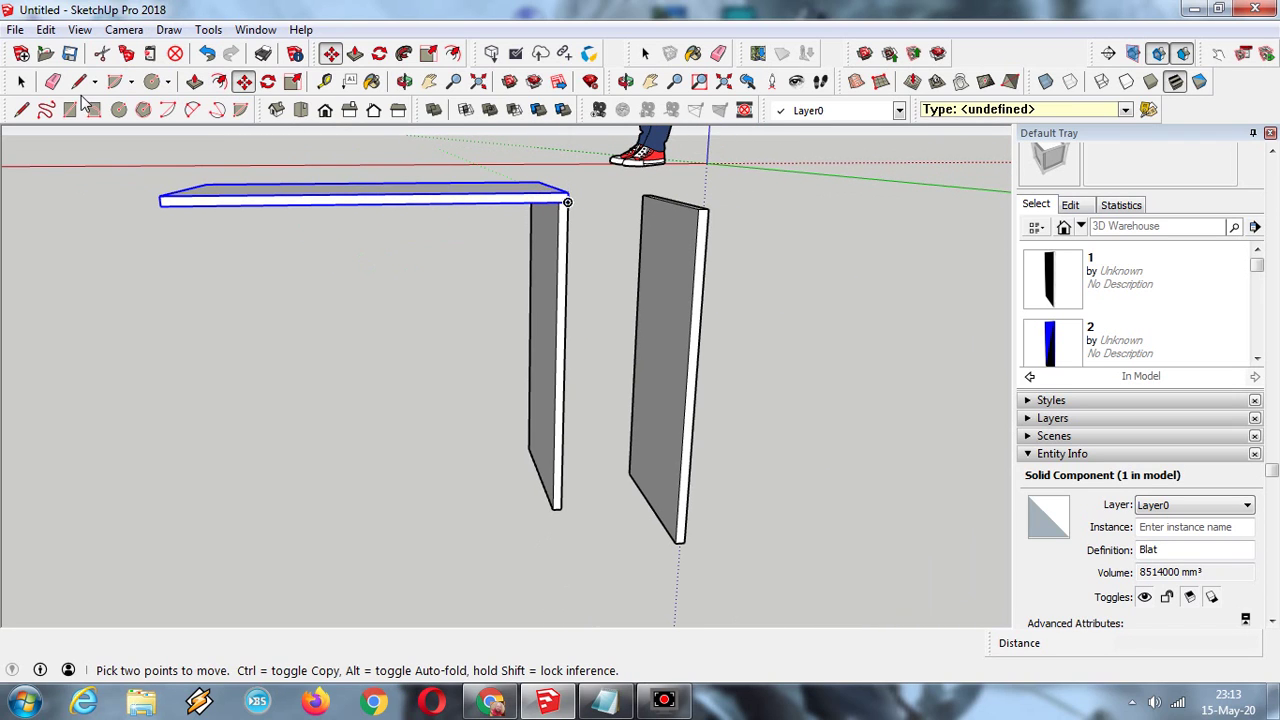
- Move component 2 about 1050 mm along the red axis, beneath the free end of the Blat
left_click(20, 81)
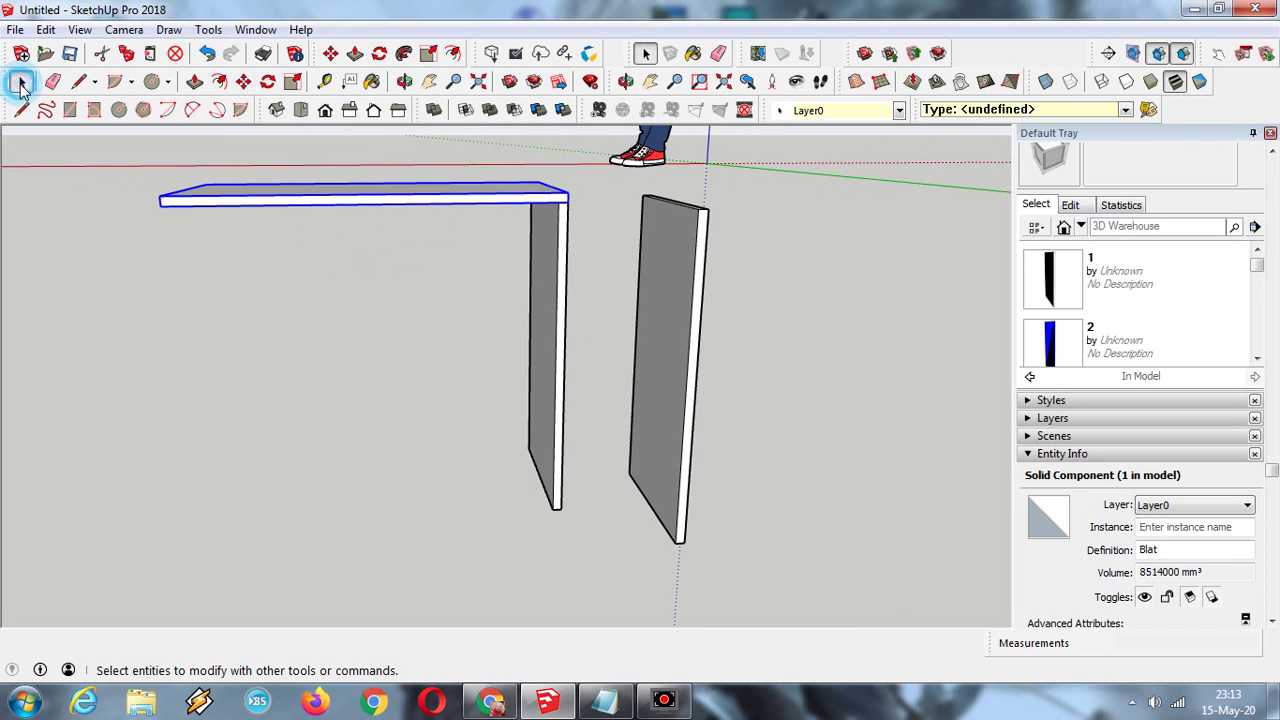
left_click(660, 285)
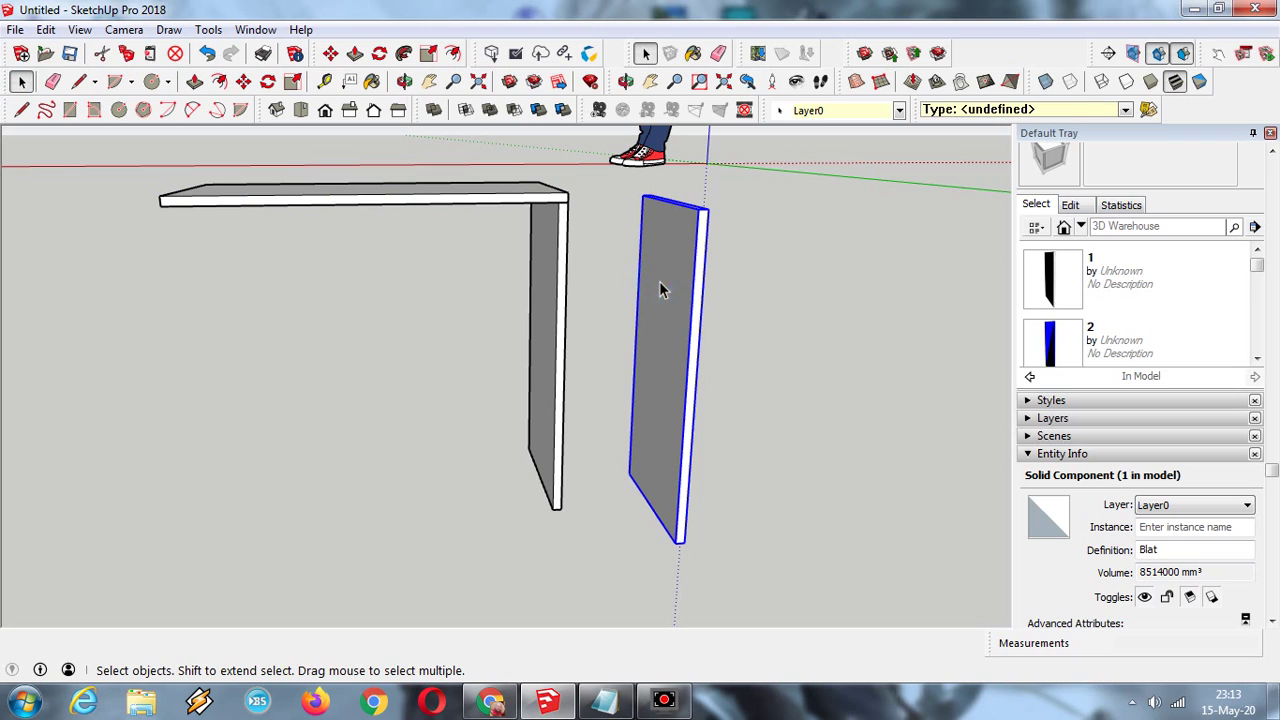
left_click(245, 84)
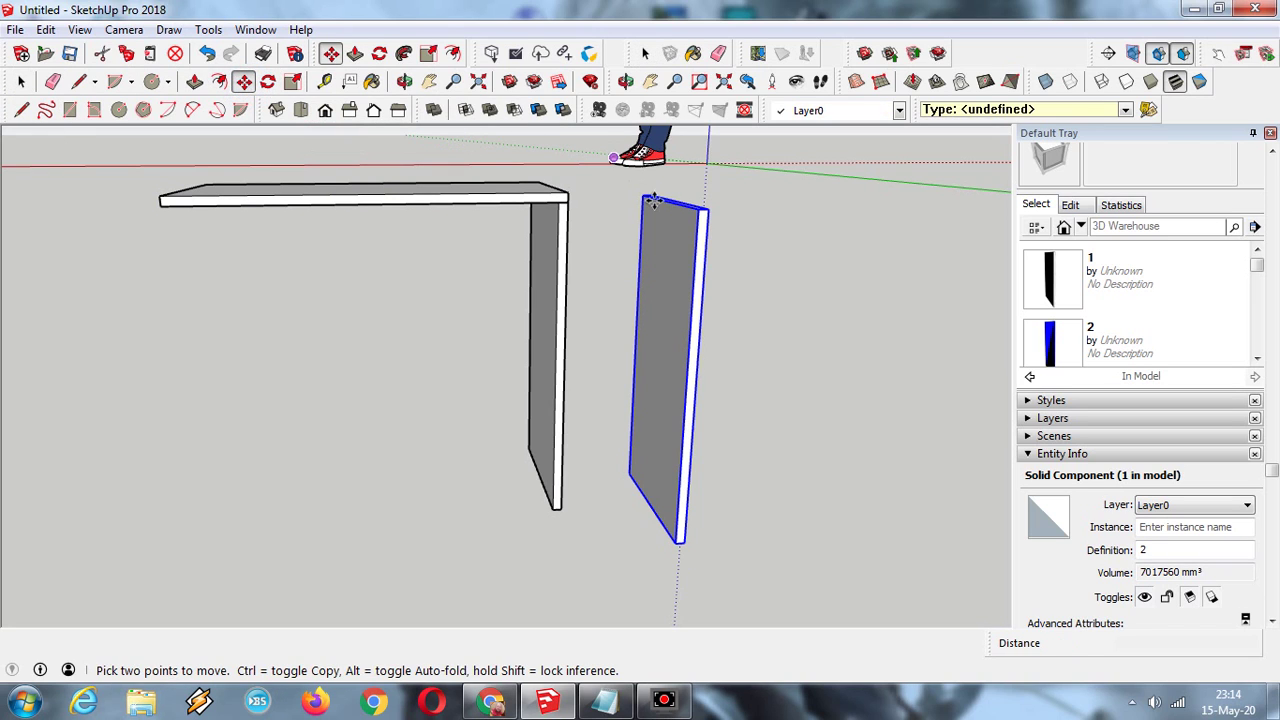
left_click(697, 208)
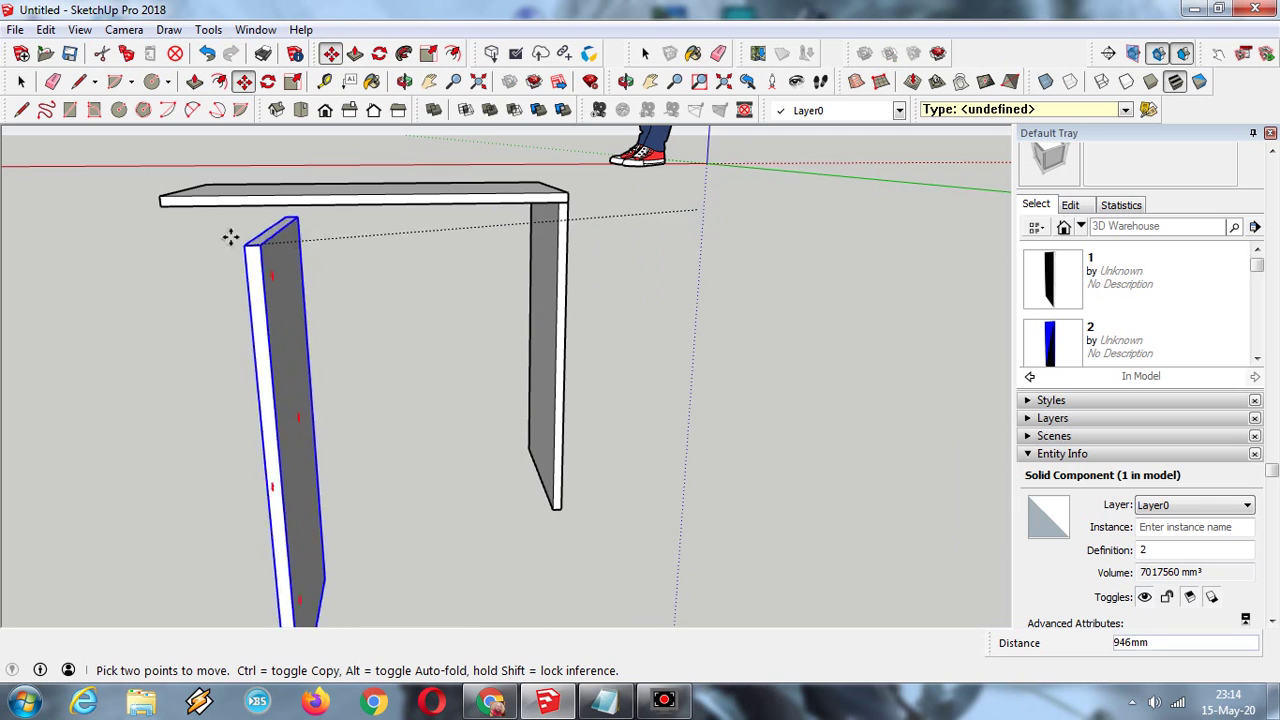
scroll(175, 218, "up", 2)
scroll(175, 218, "up", 3)
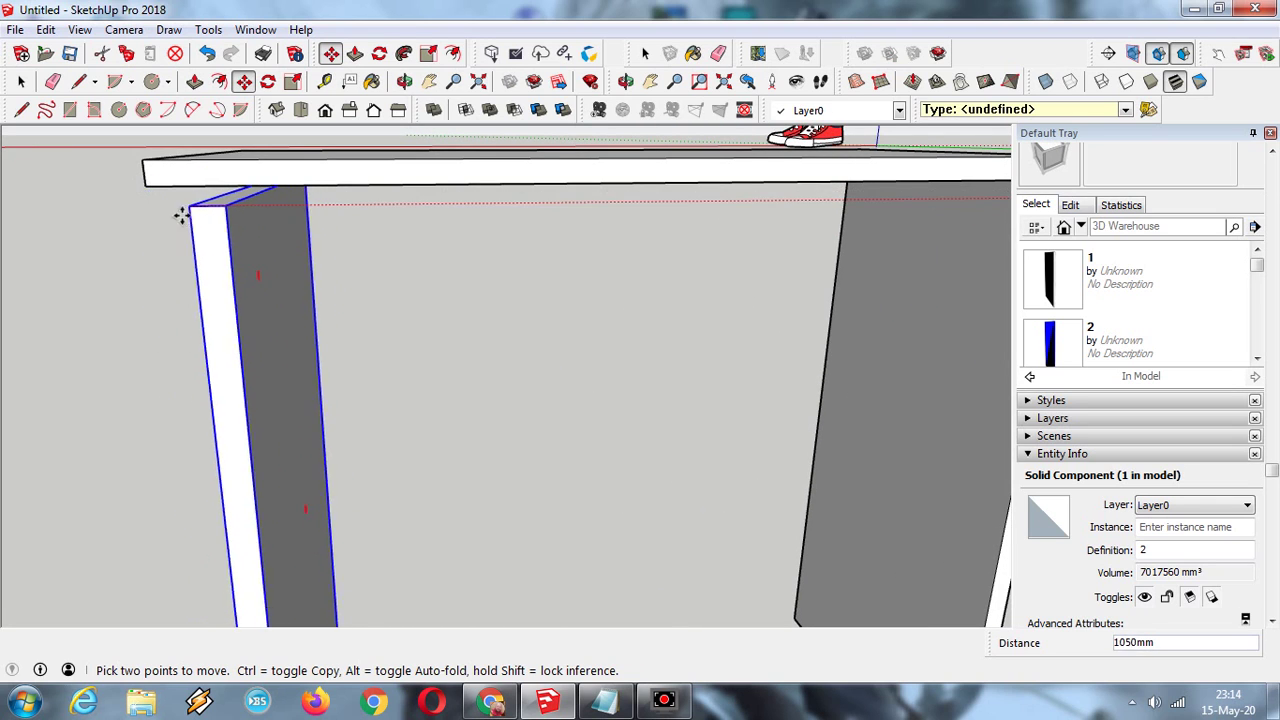
left_click(181, 204)
- Move component 2 by its upper front corner along the green axis to the Blat's lower front corner
left_click(404, 81)
left_click_drag(314, 206, 464, 201)
left_click(243, 81)
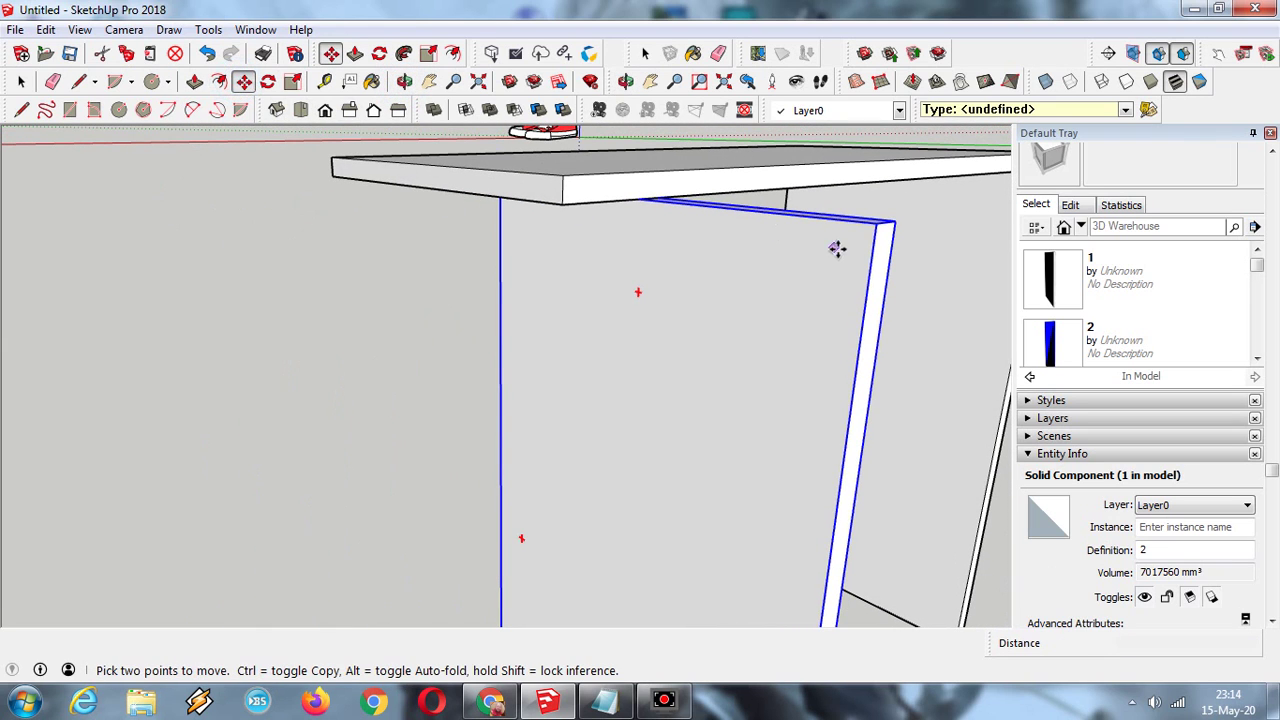
left_click(878, 222)
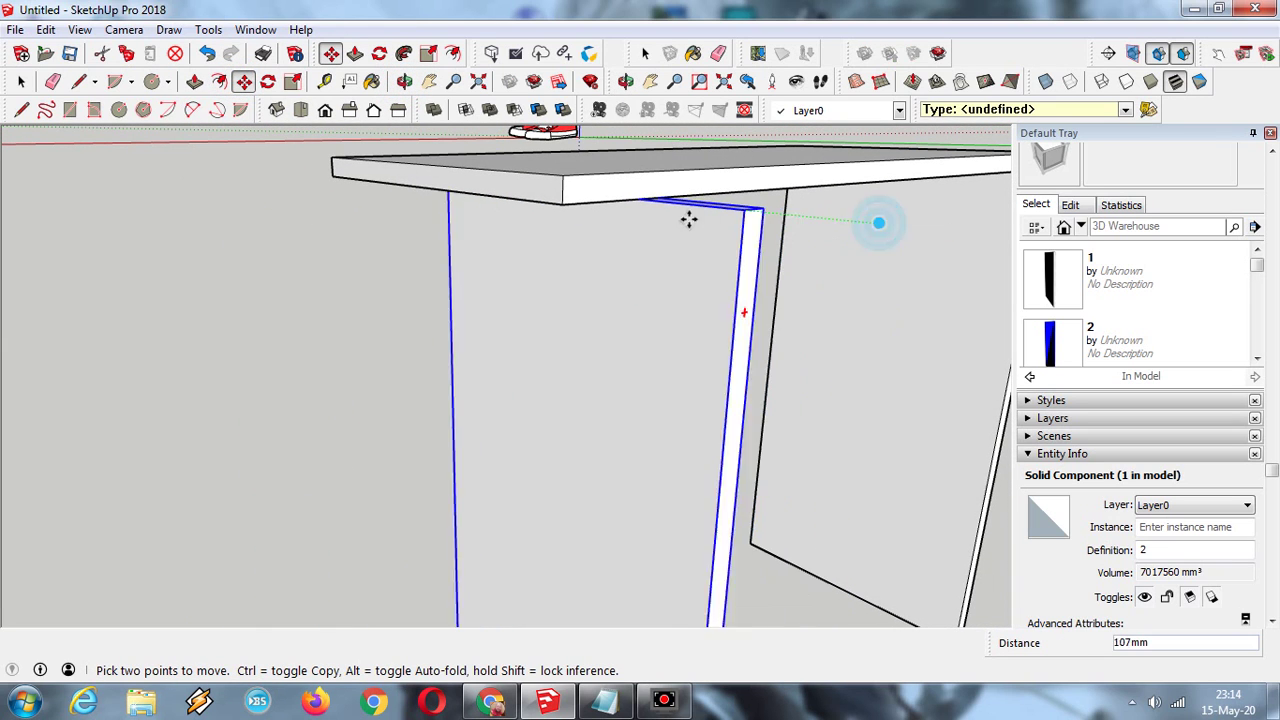
left_click(568, 205)
scroll(580, 208, "down", 3)
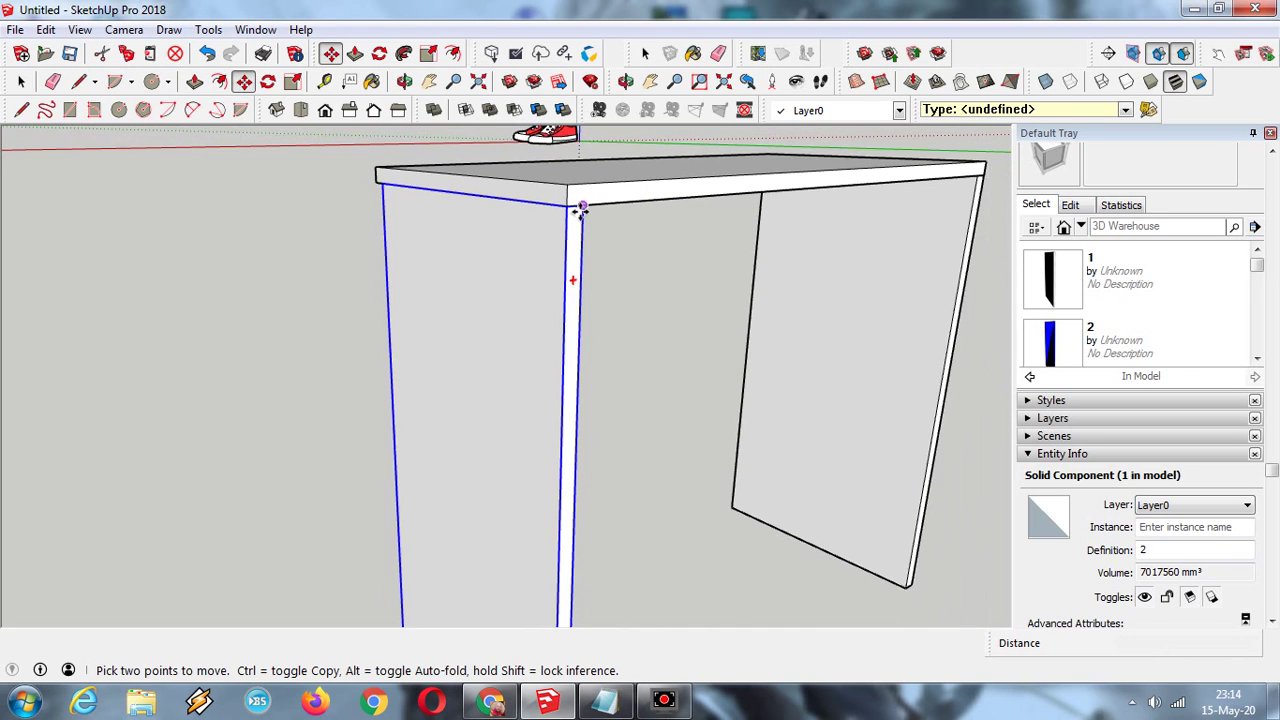
- Paste a second copy of component 2 as a free-standing panel beside the assembled Blat and side panels
left_click(404, 81)
left_click_drag(456, 260, 617, 195)
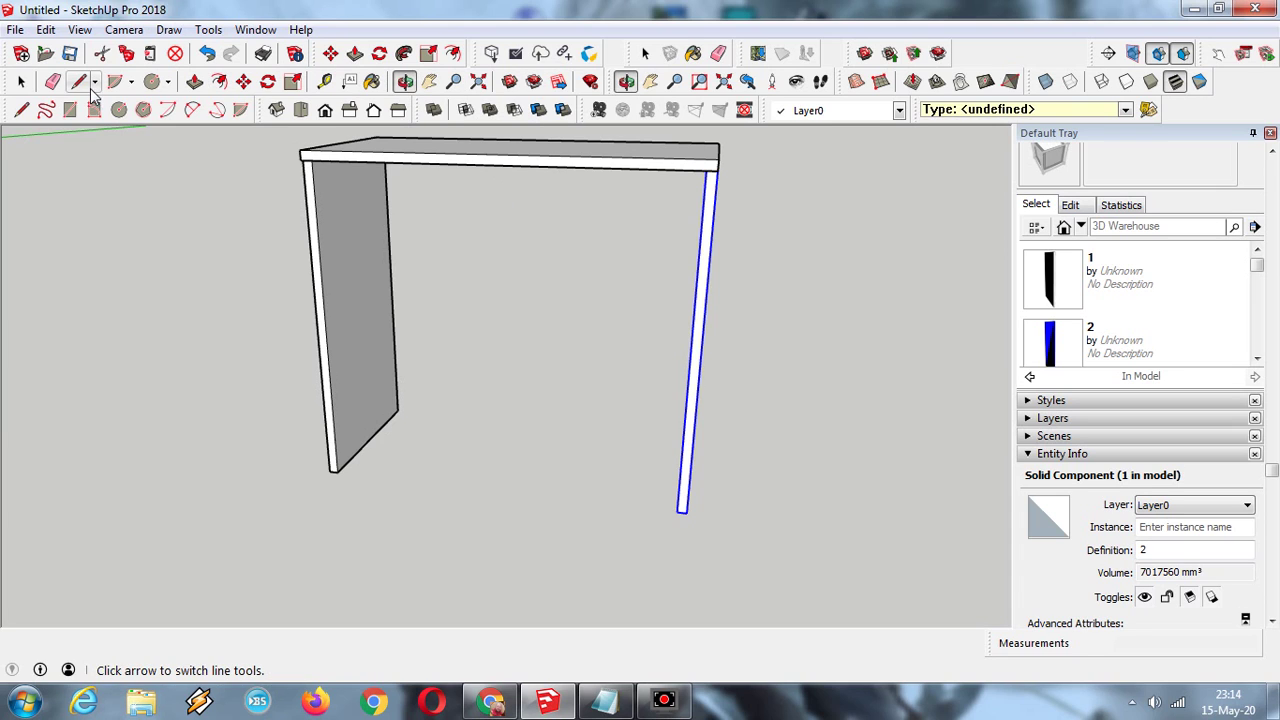
left_click(22, 81)
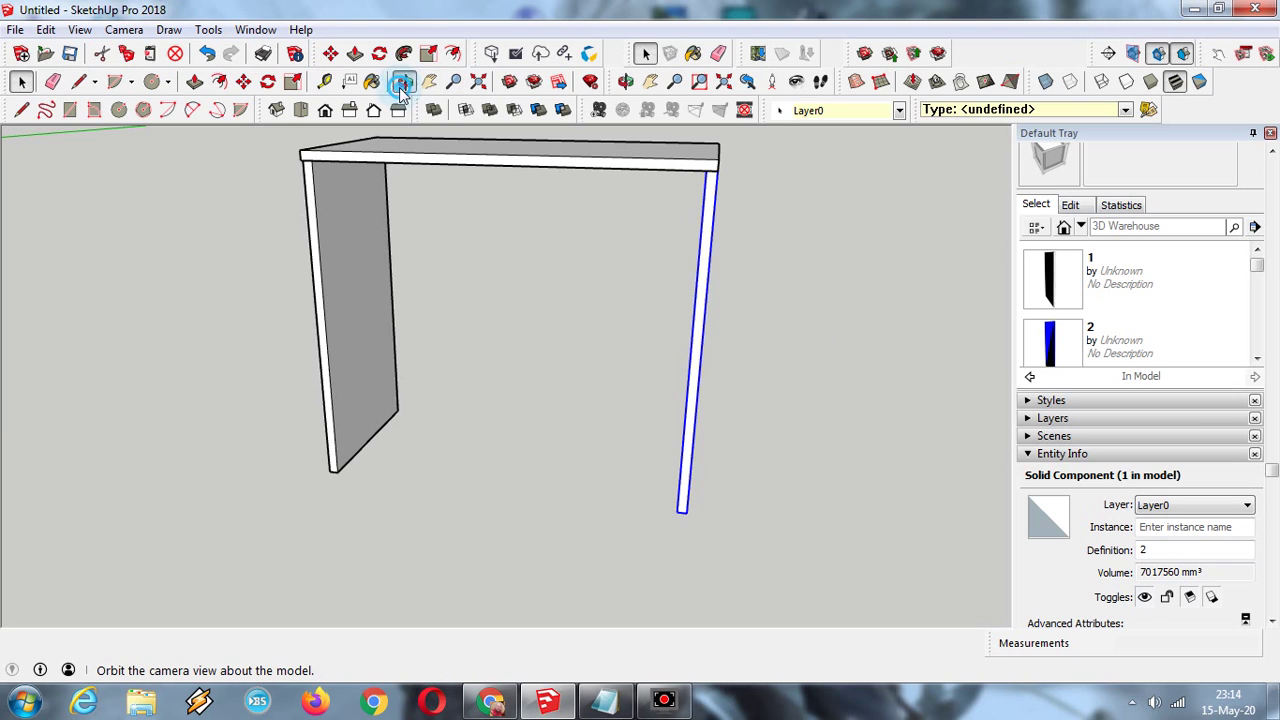
key("o")
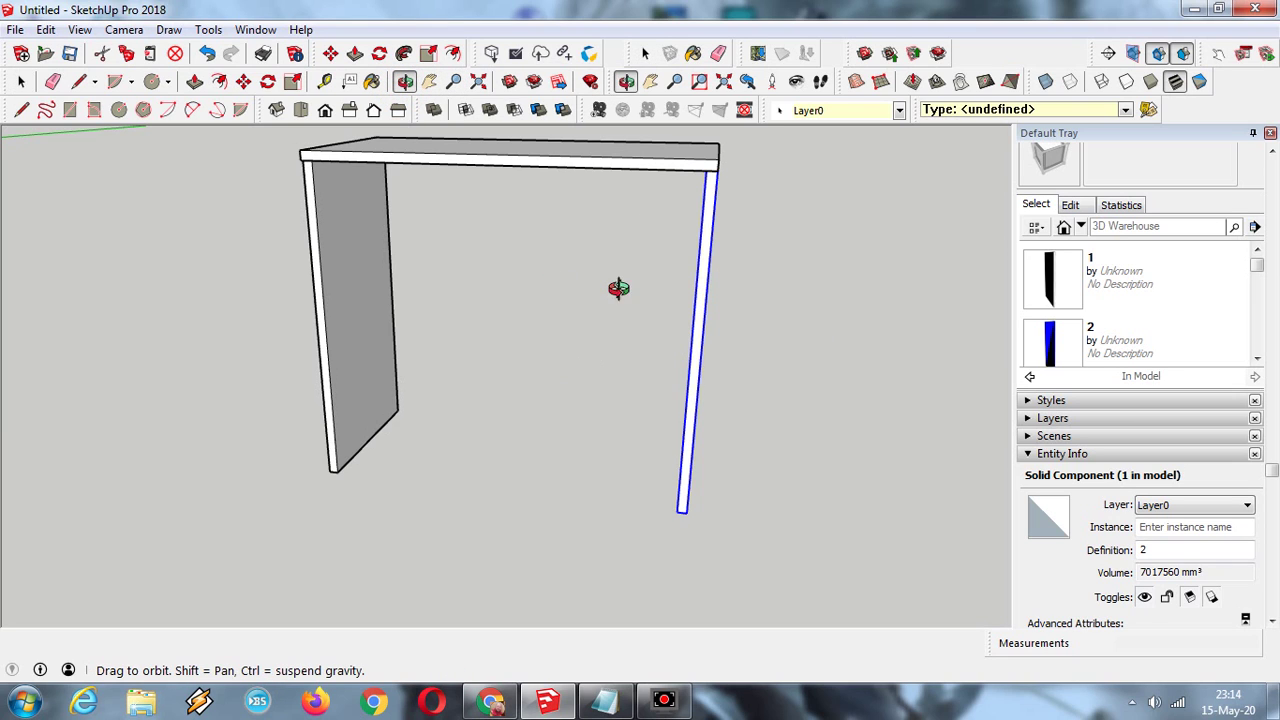
left_click_drag(683, 311, 652, 323)
scroll(652, 323, "down", 4)
left_click_drag(540, 366, 743, 375)
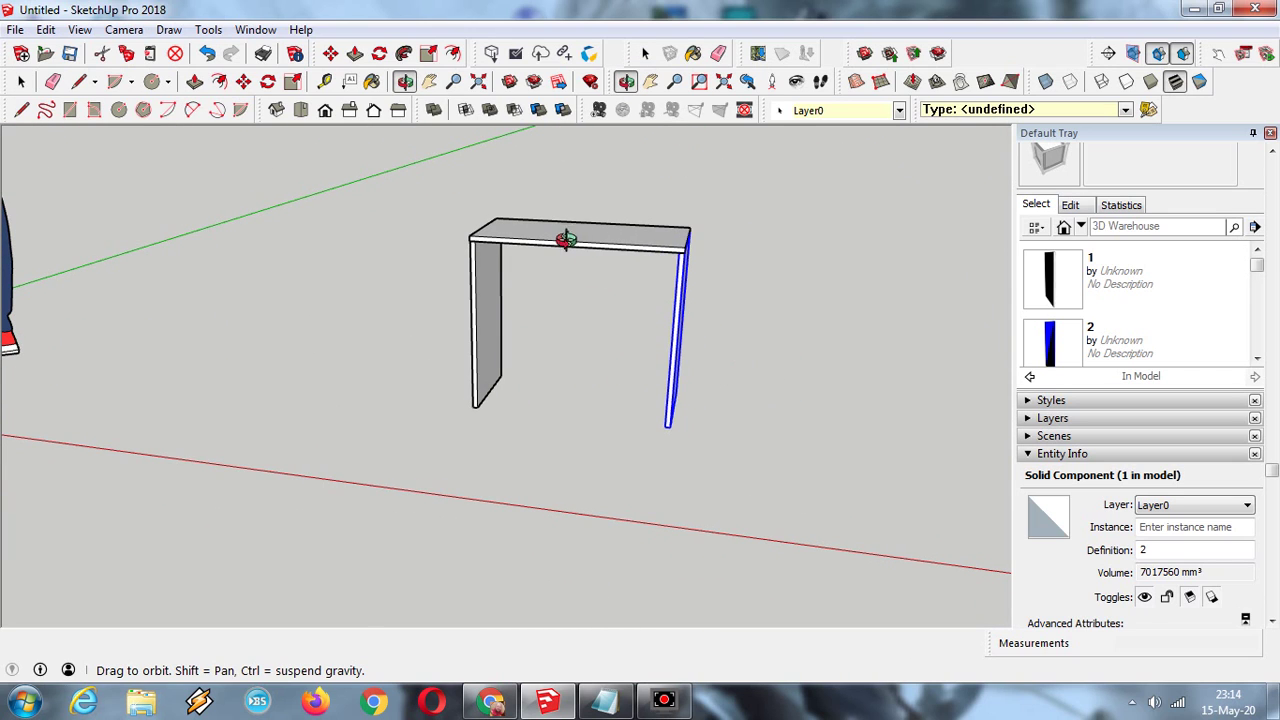
key("ctrl+v")
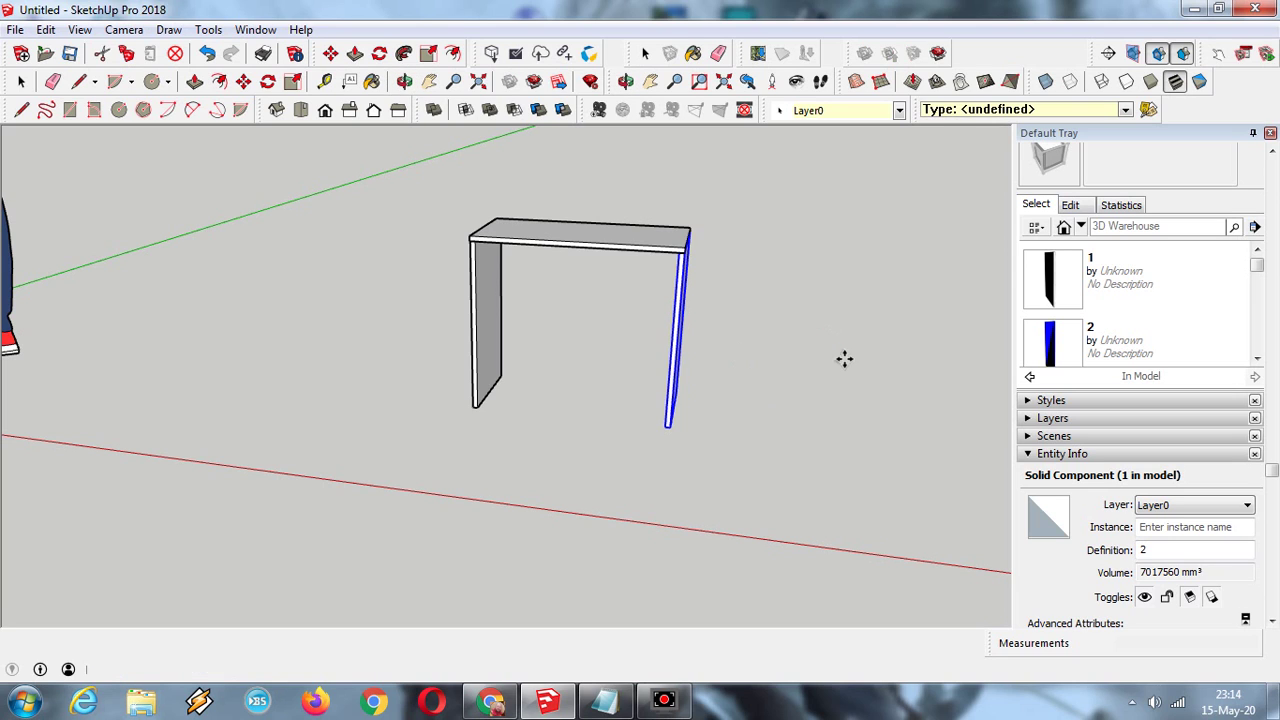
left_click(360, 397)
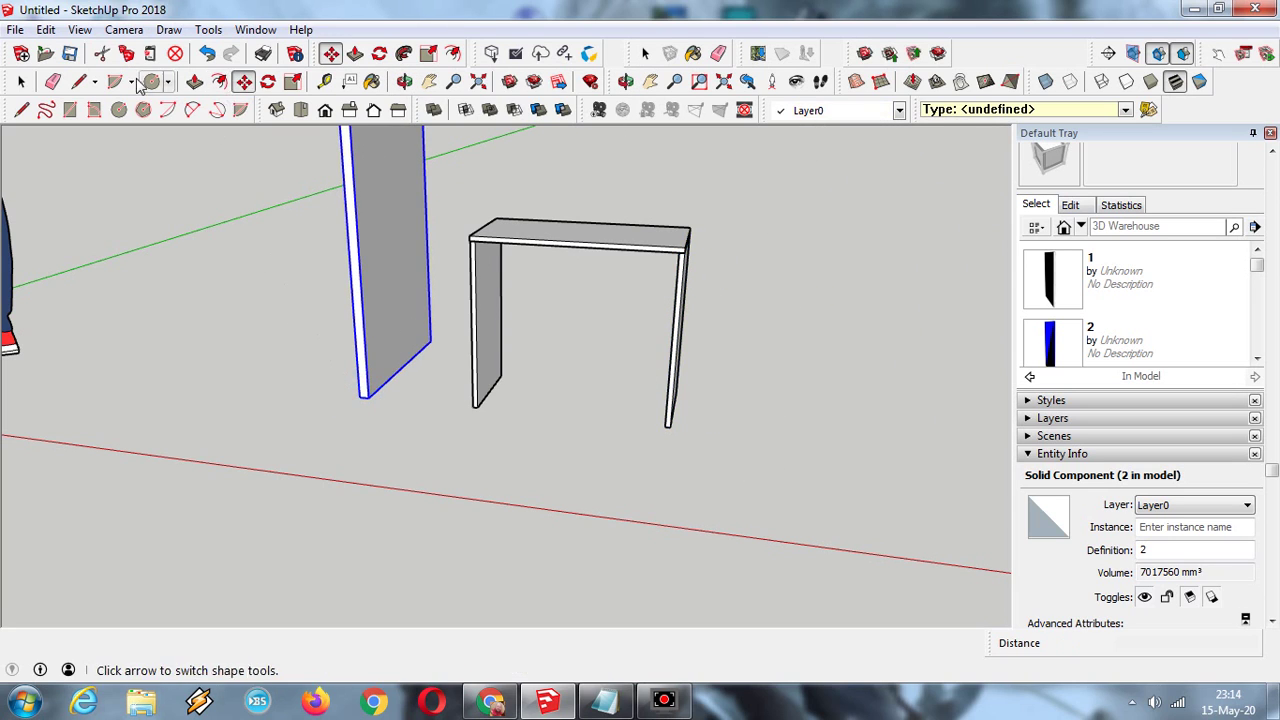
- Erase the human scale figure from the model
left_click(53, 81)
left_click(14, 246)
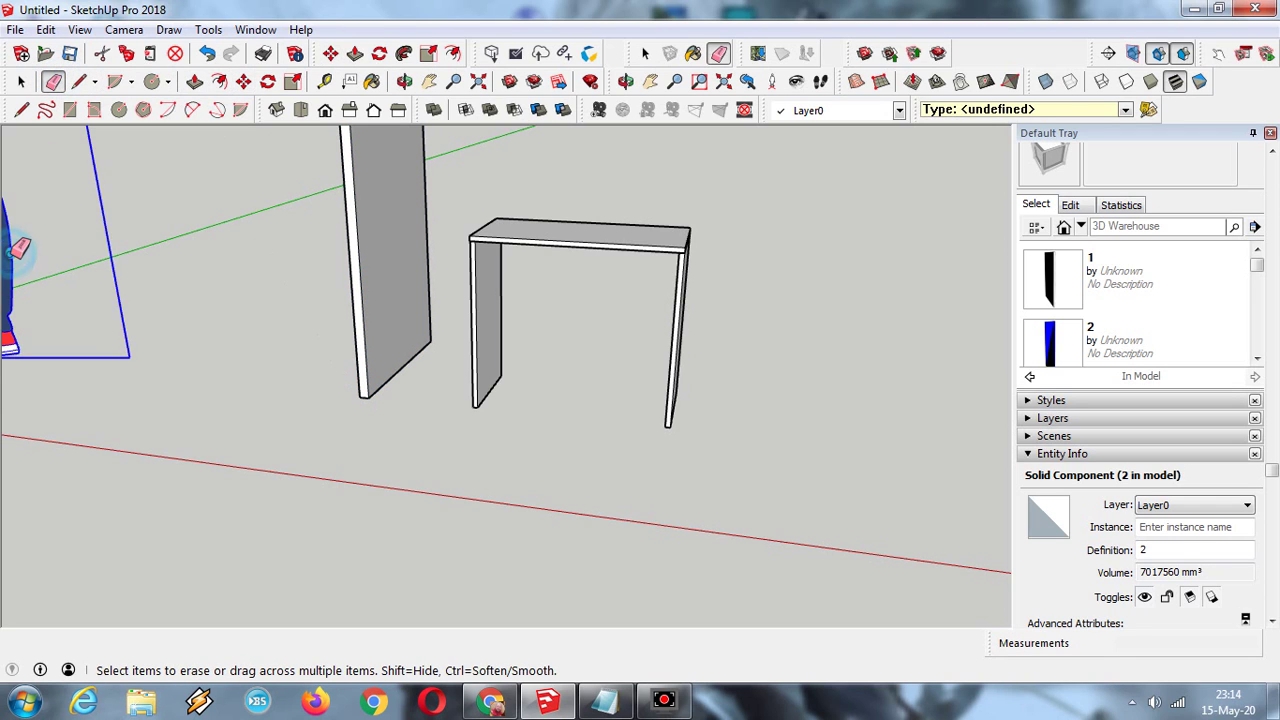
scroll(438, 183, "up", 2)
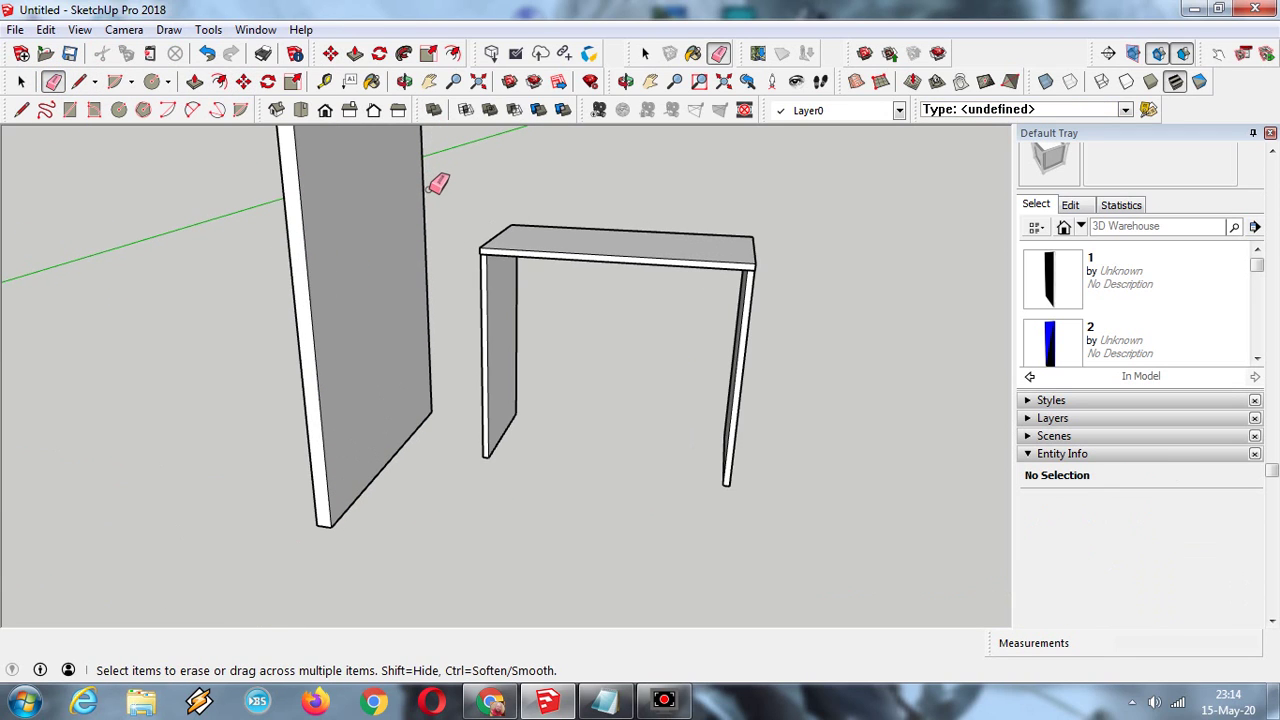
scroll(410, 128, "down", 4)
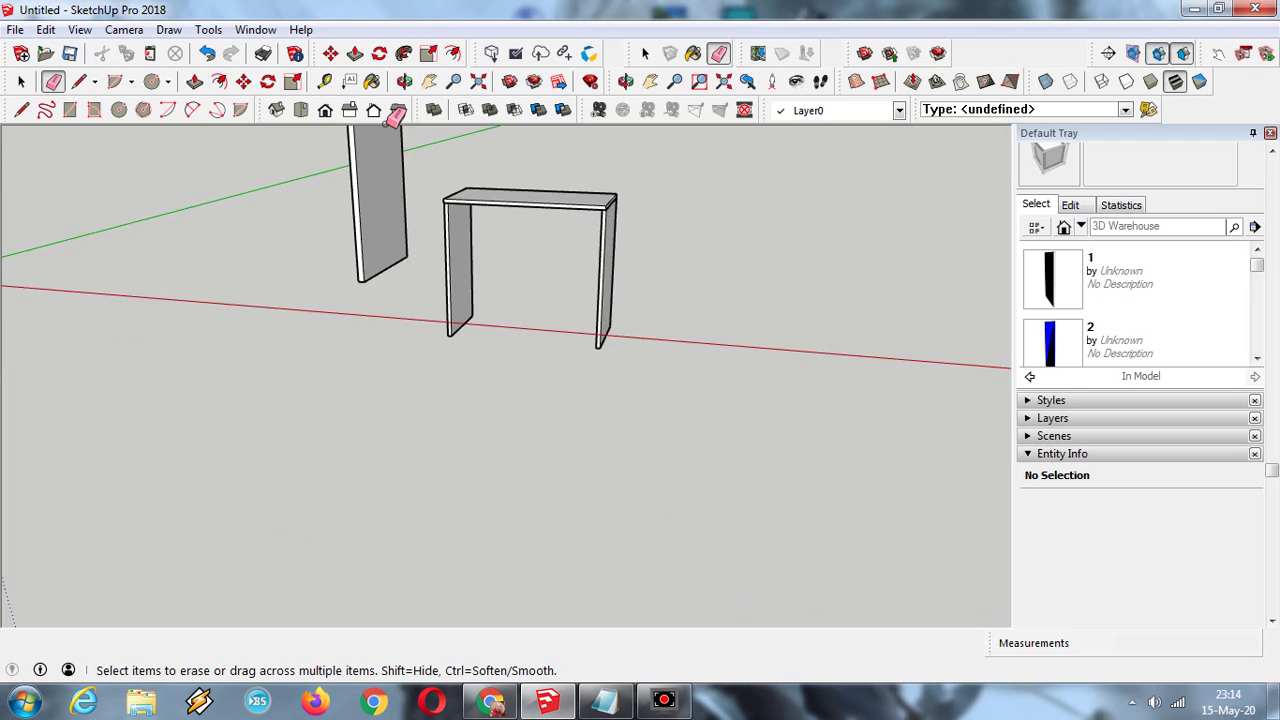
- Explode the free-standing copy of component 2 into loose geometry
left_click(429, 81)
left_click_drag(366, 158, 421, 358)
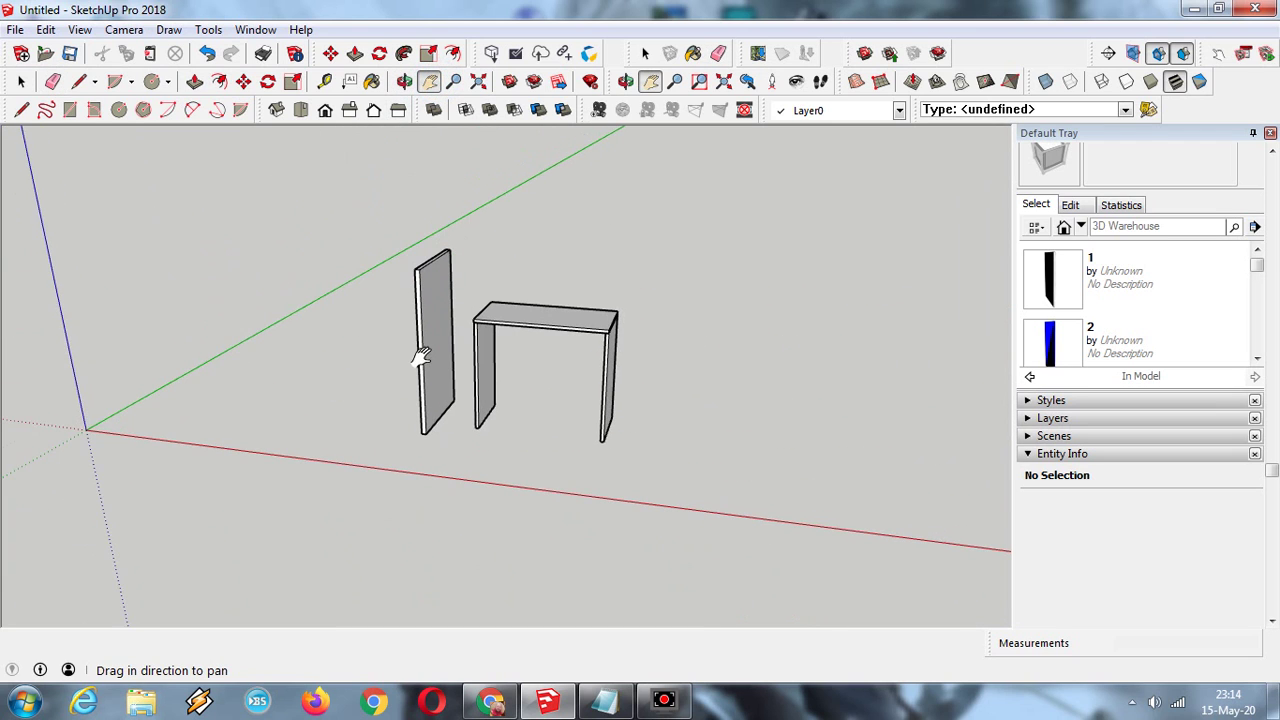
left_click(404, 81)
left_click_drag(443, 291, 723, 291)
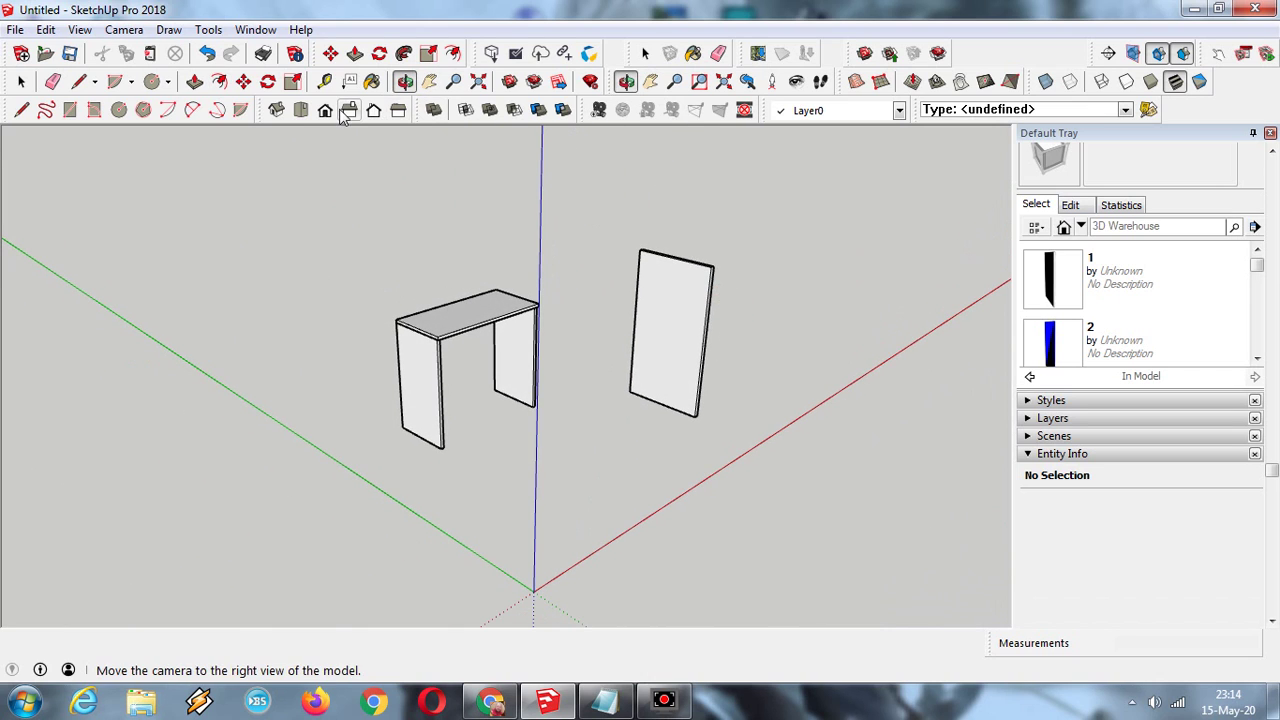
left_click(20, 81)
right_click(684, 307)
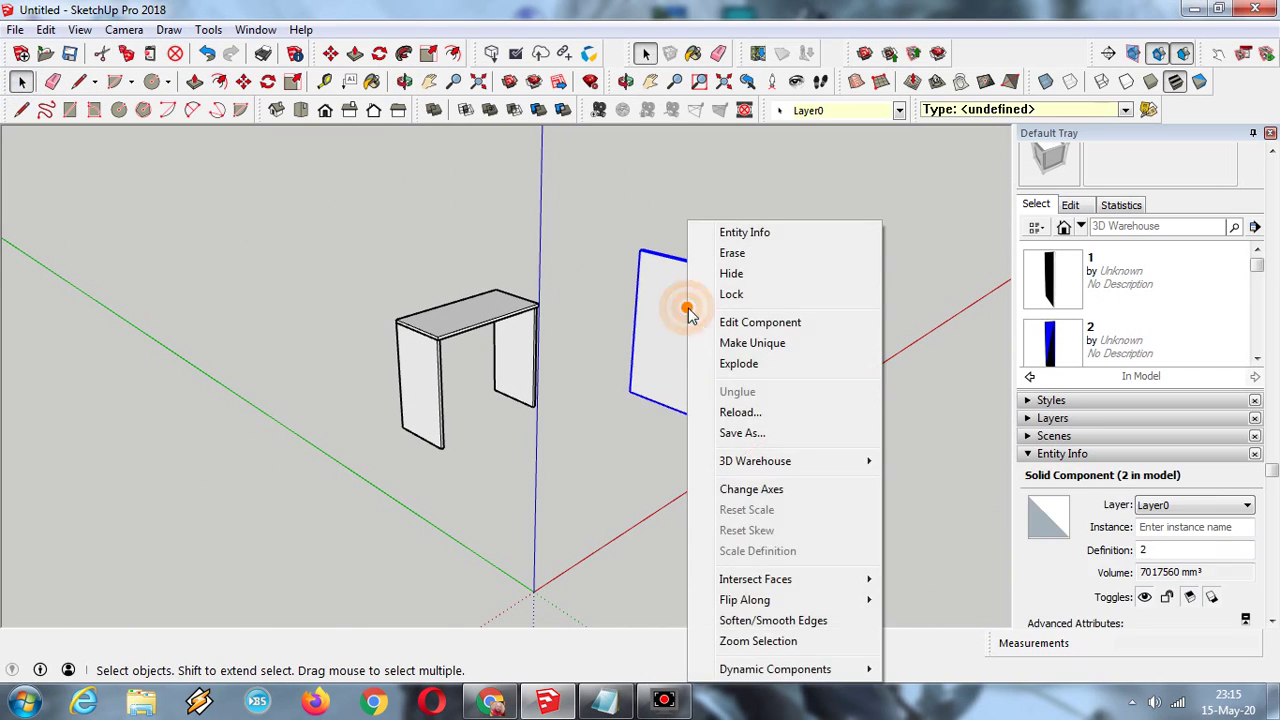
left_click(736, 363)
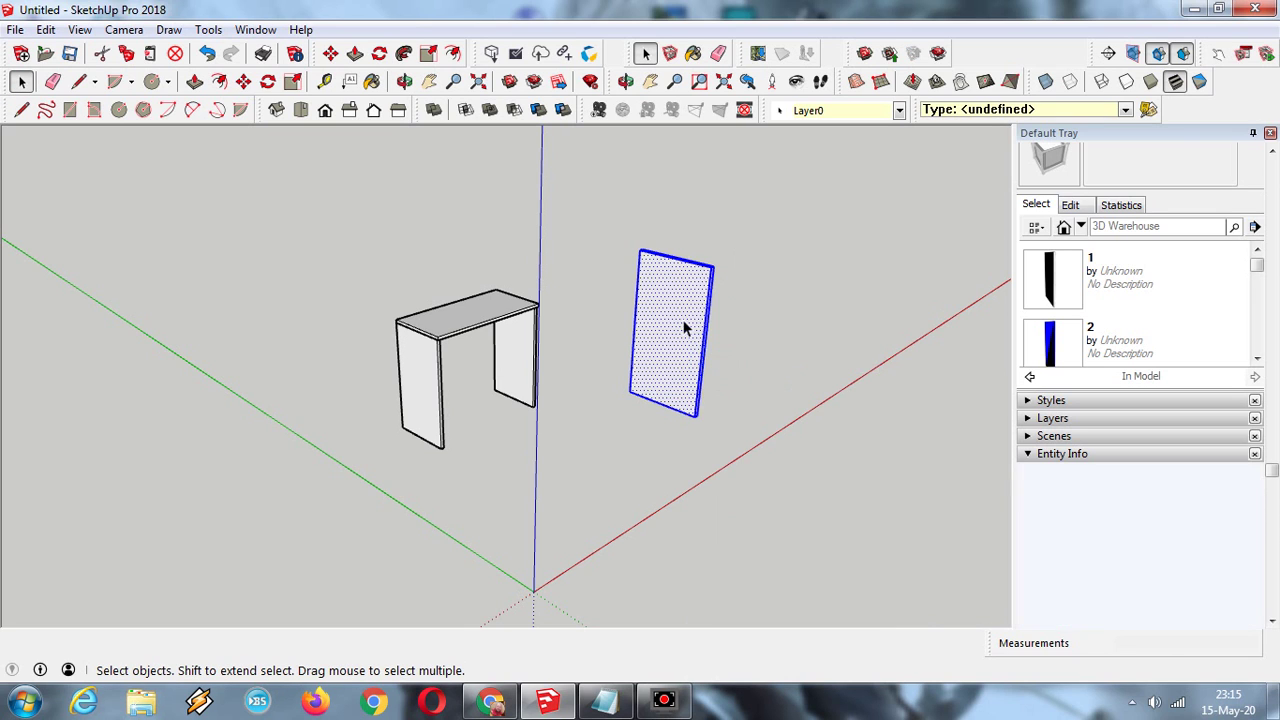
- Push the large face of the exploded panel inward by 7 mm with Push/Pull
scroll(679, 341, "up", 4)
scroll(679, 333, "up", 1)
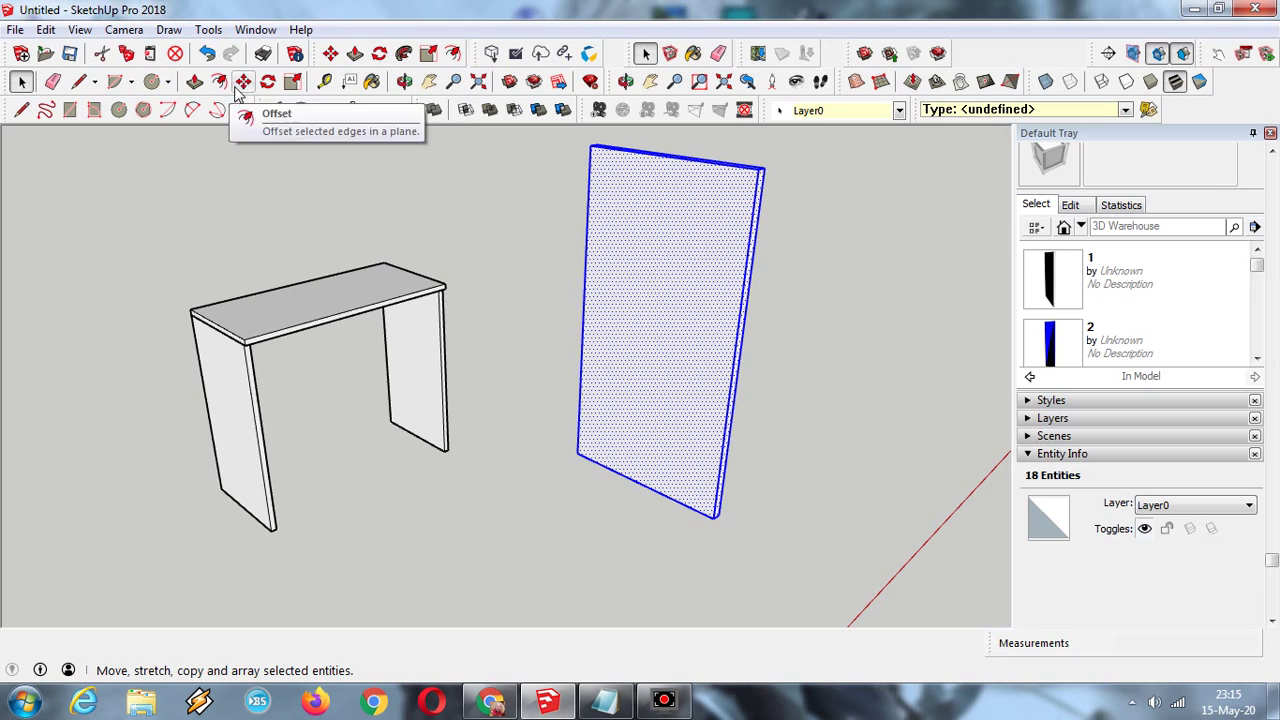
left_click(194, 81)
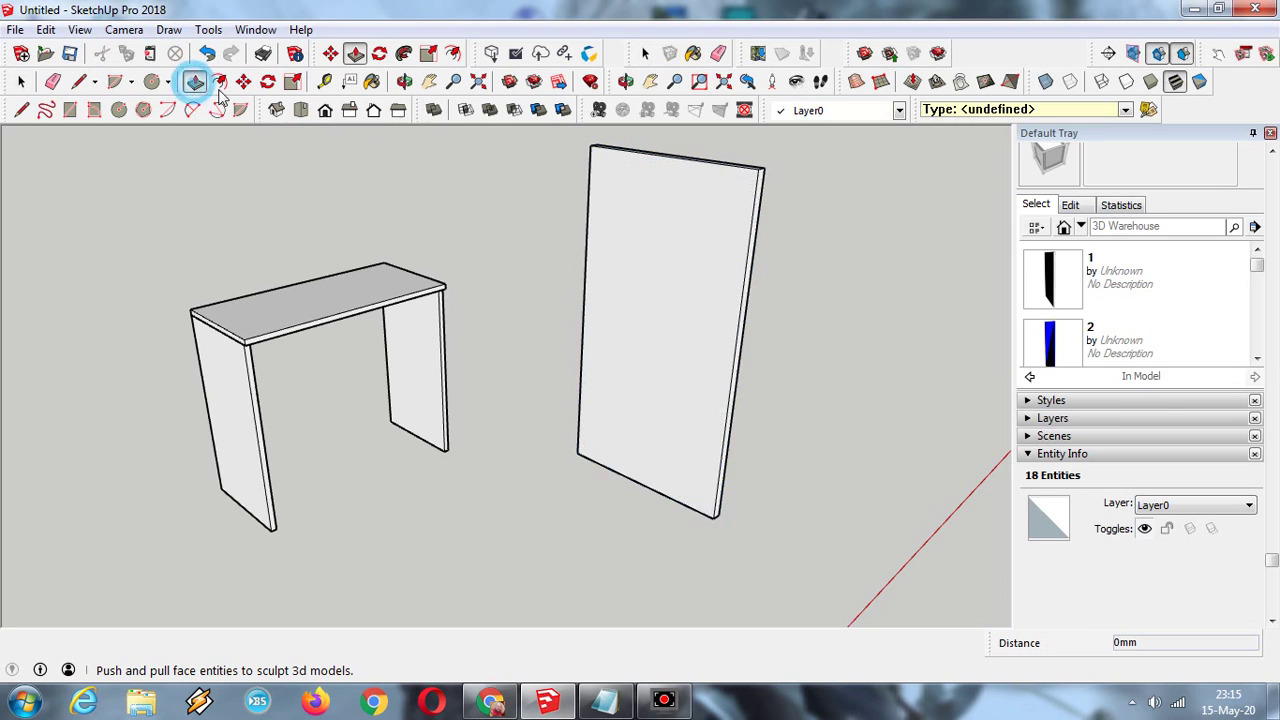
left_click(708, 340)
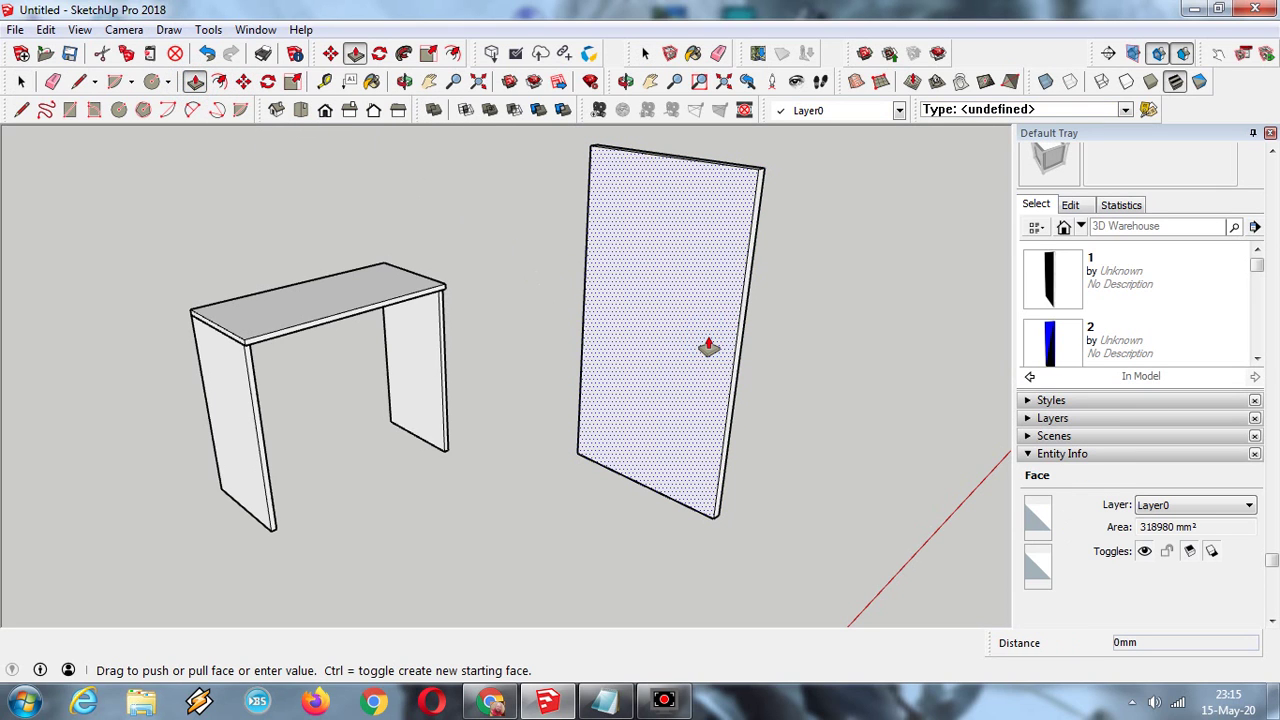
scroll(712, 347, "up", 3)
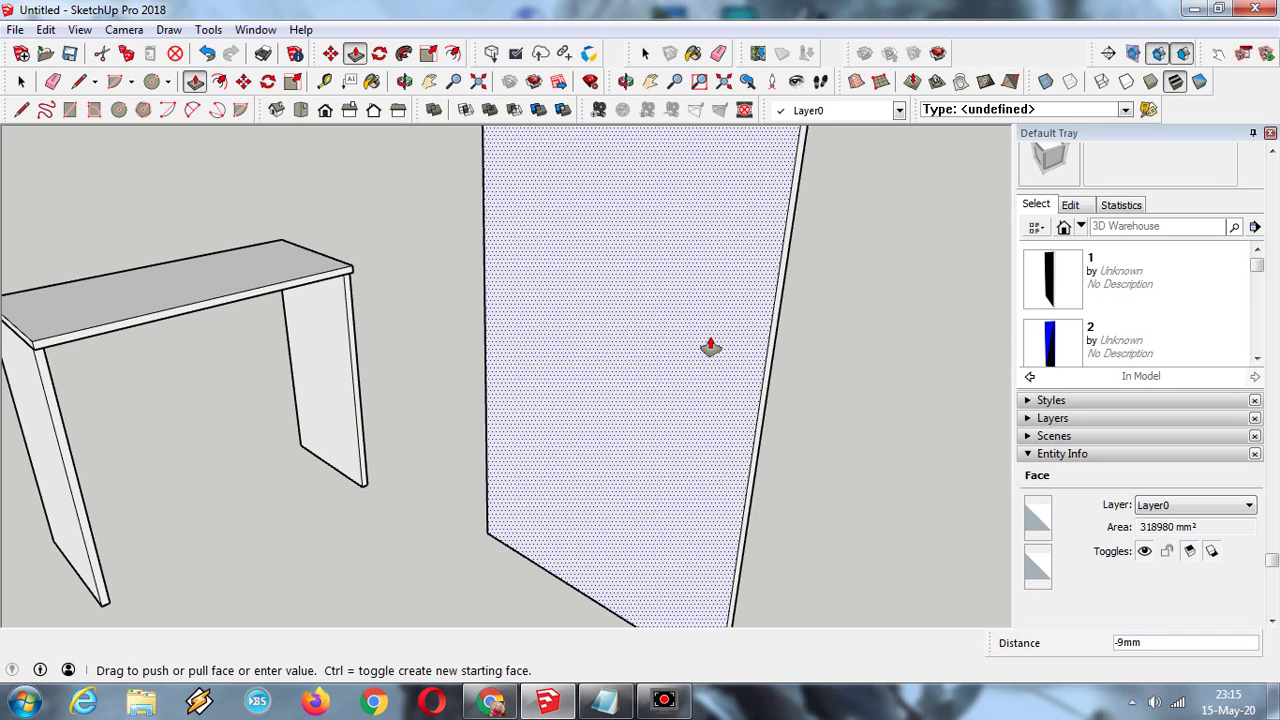
left_click(709, 345)
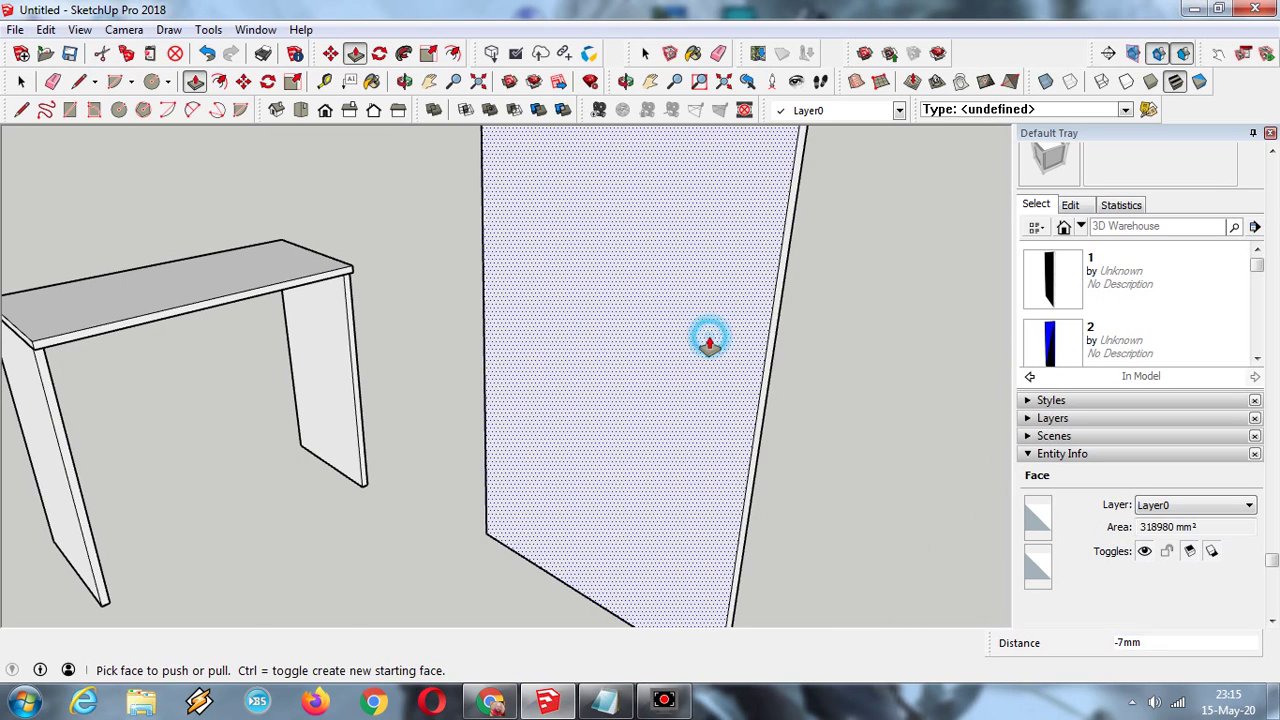
- Push the narrow top face of the exploded panel down by 100 mm with Push/Pull
scroll(709, 345, "down", 5)
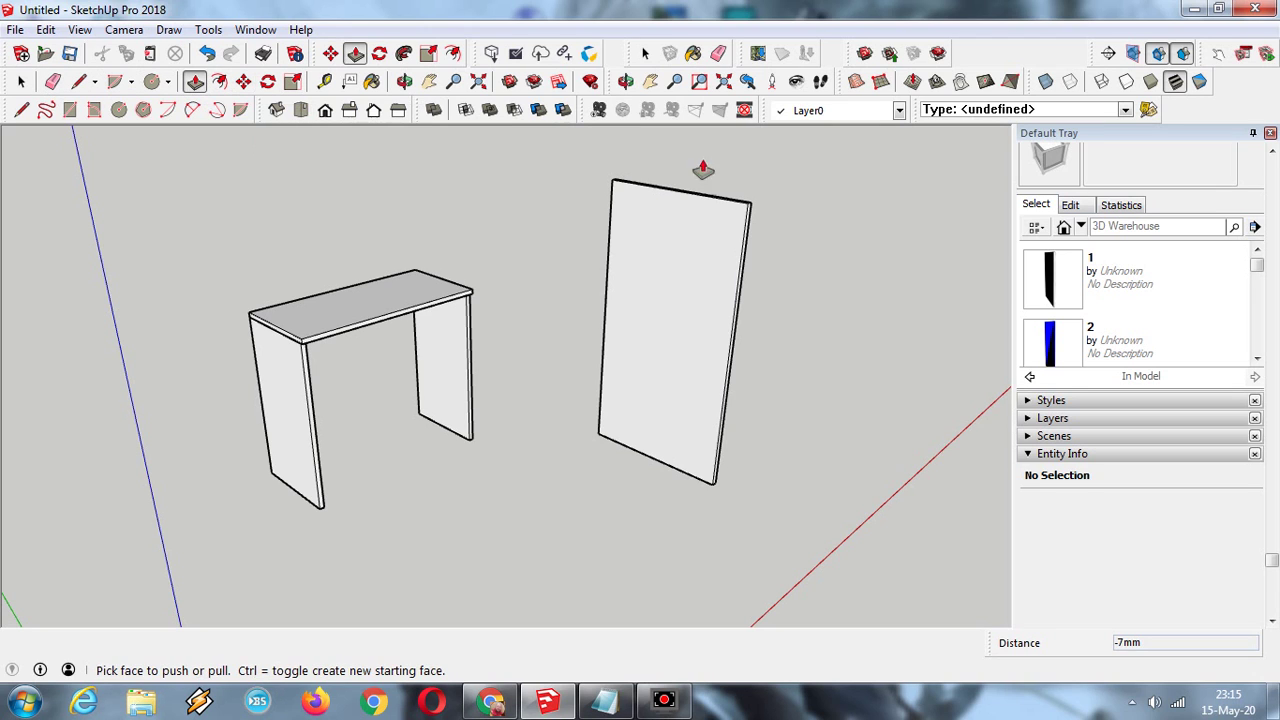
left_click(625, 81)
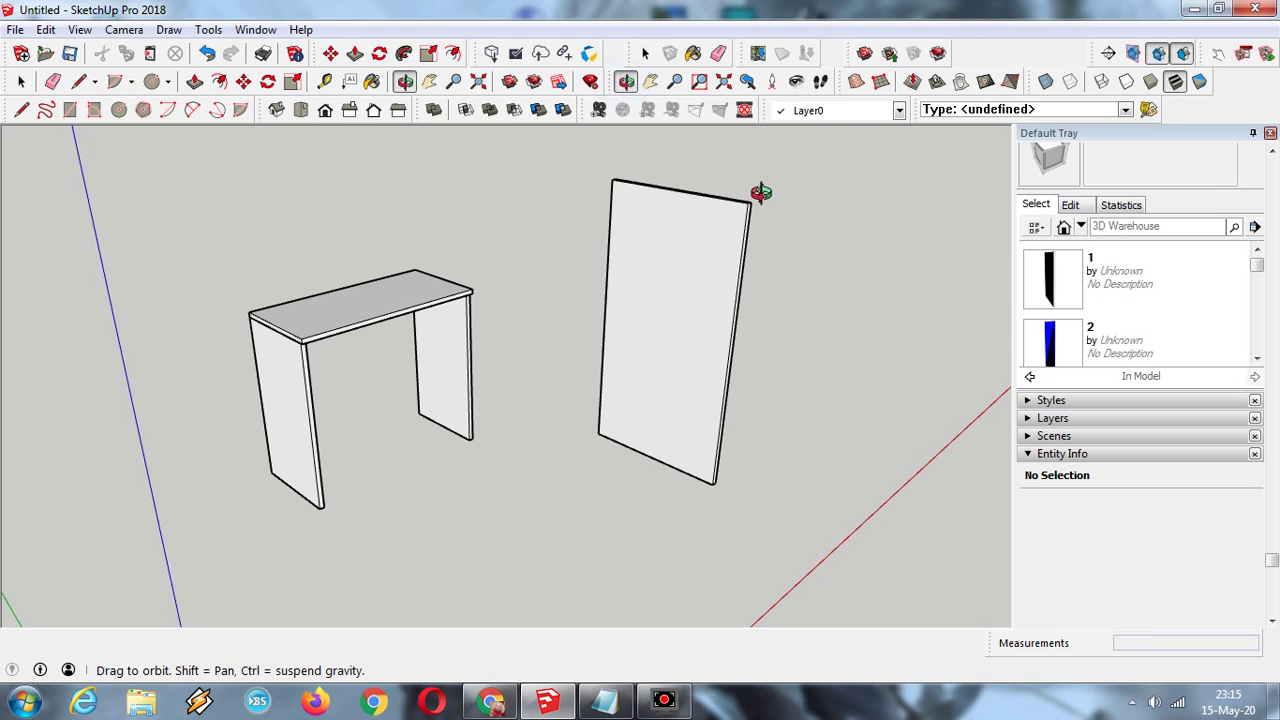
left_click_drag(757, 194, 562, 293)
scroll(503, 400, "up", 5)
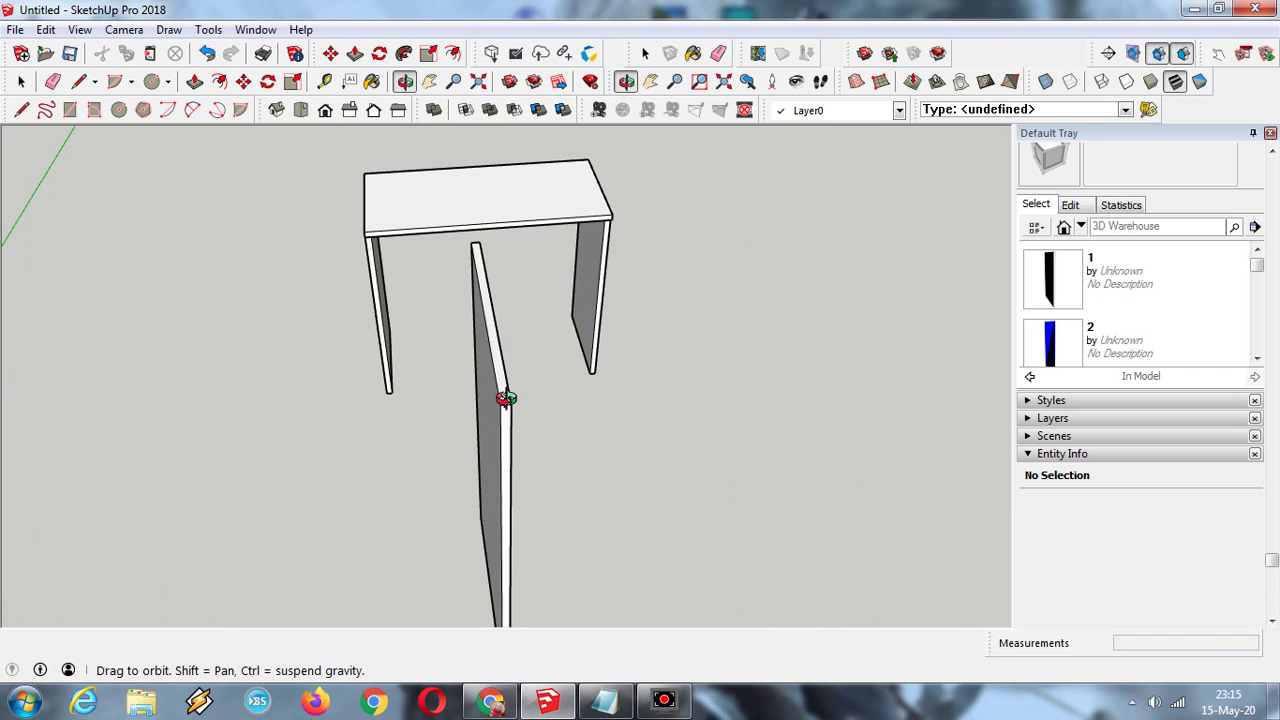
scroll(466, 276, "down", 4)
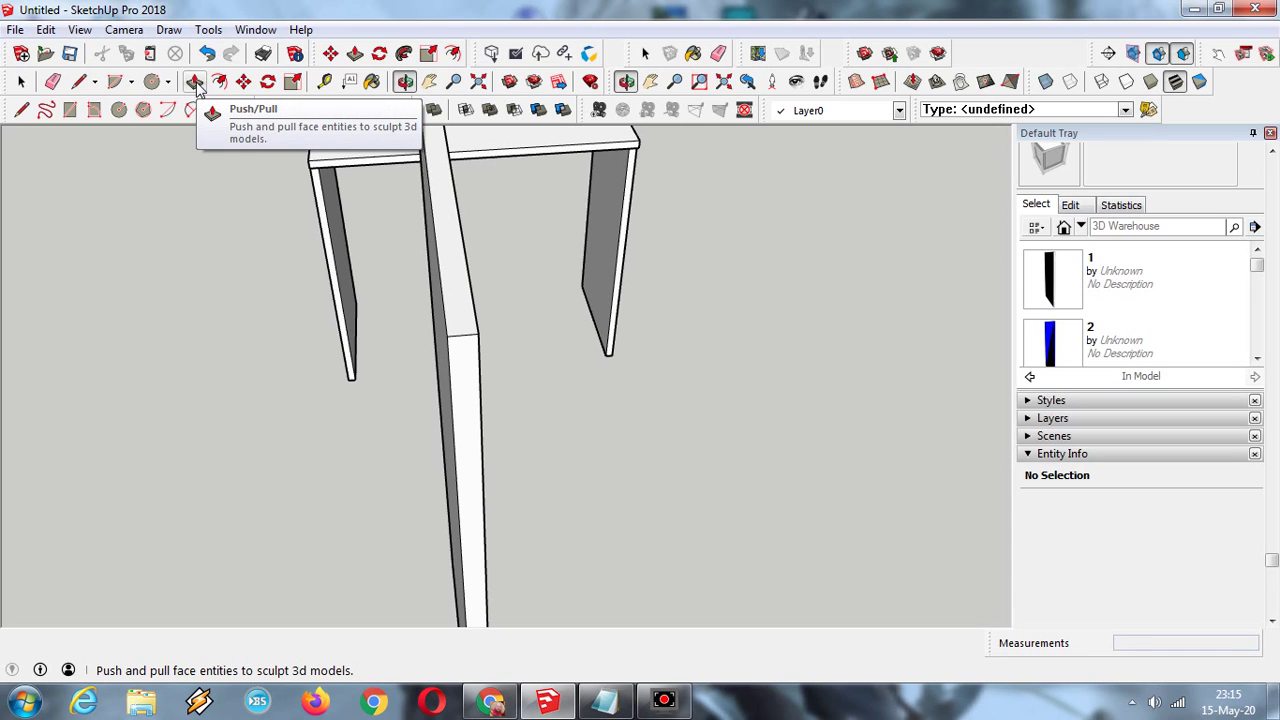
left_click(195, 82)
left_click(458, 292)
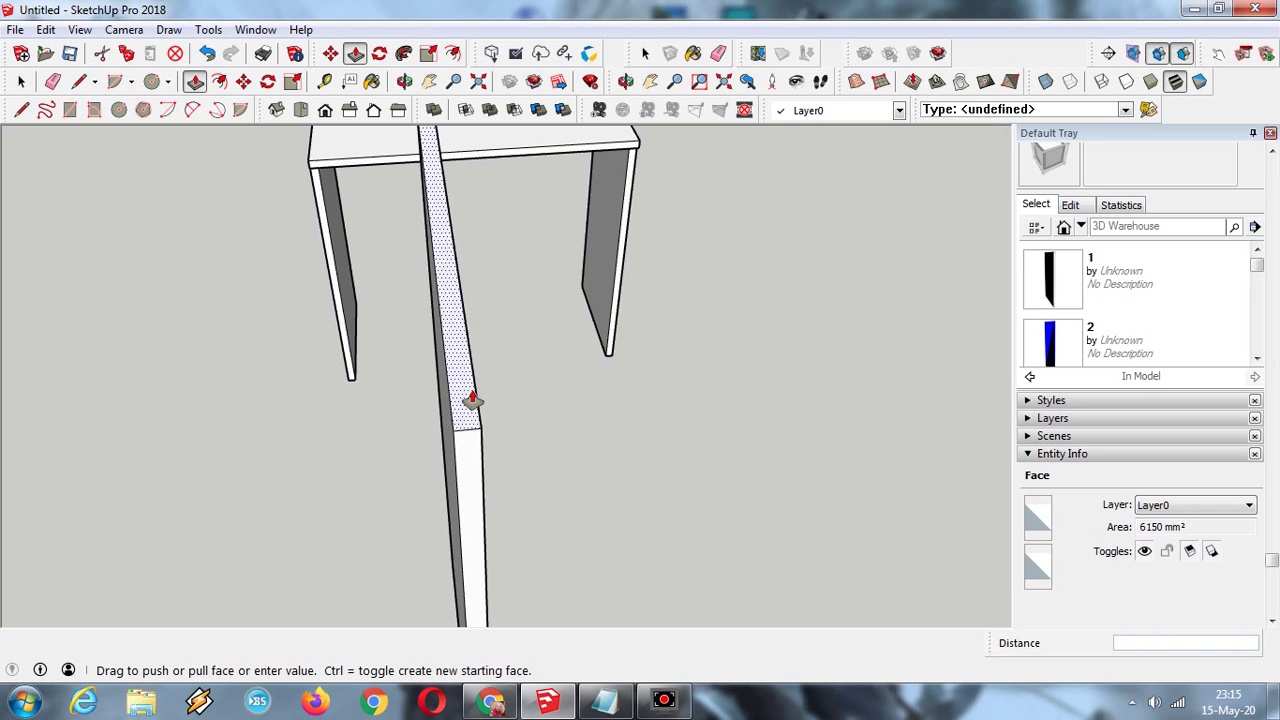
scroll(475, 415, "down", 2)
scroll(476, 421, "down", 1)
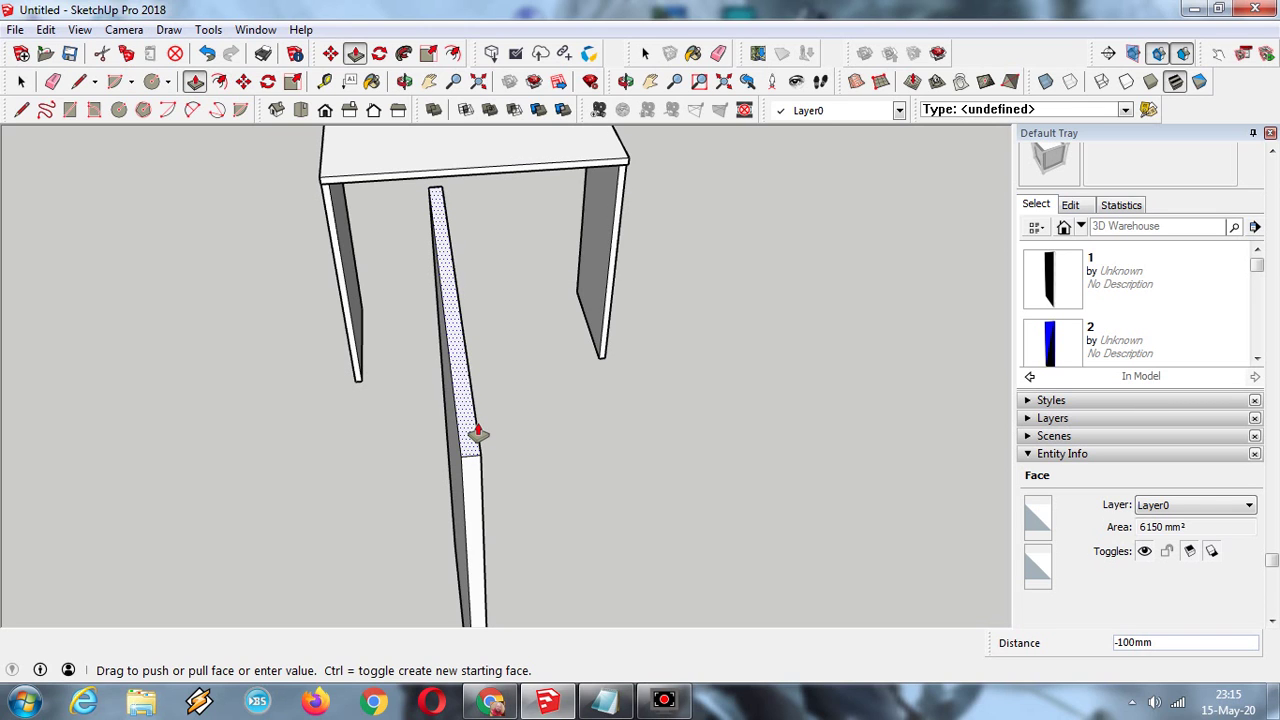
left_click(478, 430)
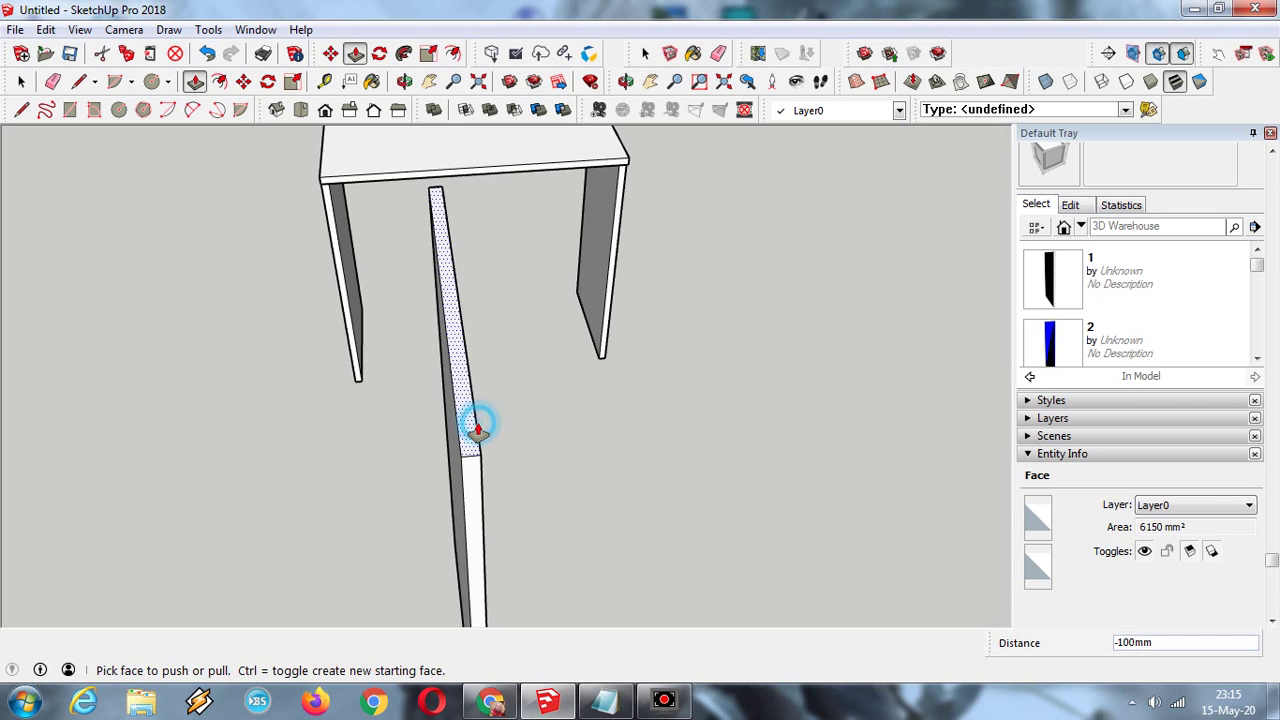
left_click(404, 81)
left_click_drag(423, 237, 556, 218)
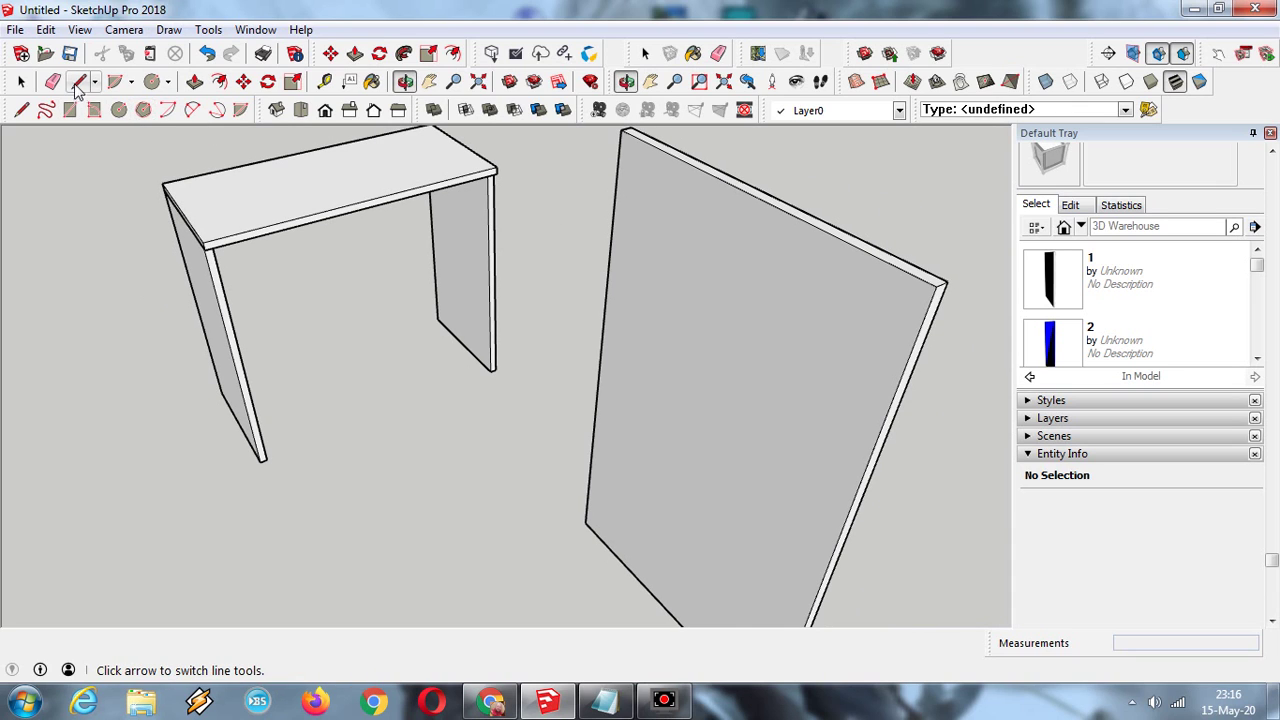
left_click(21, 81)
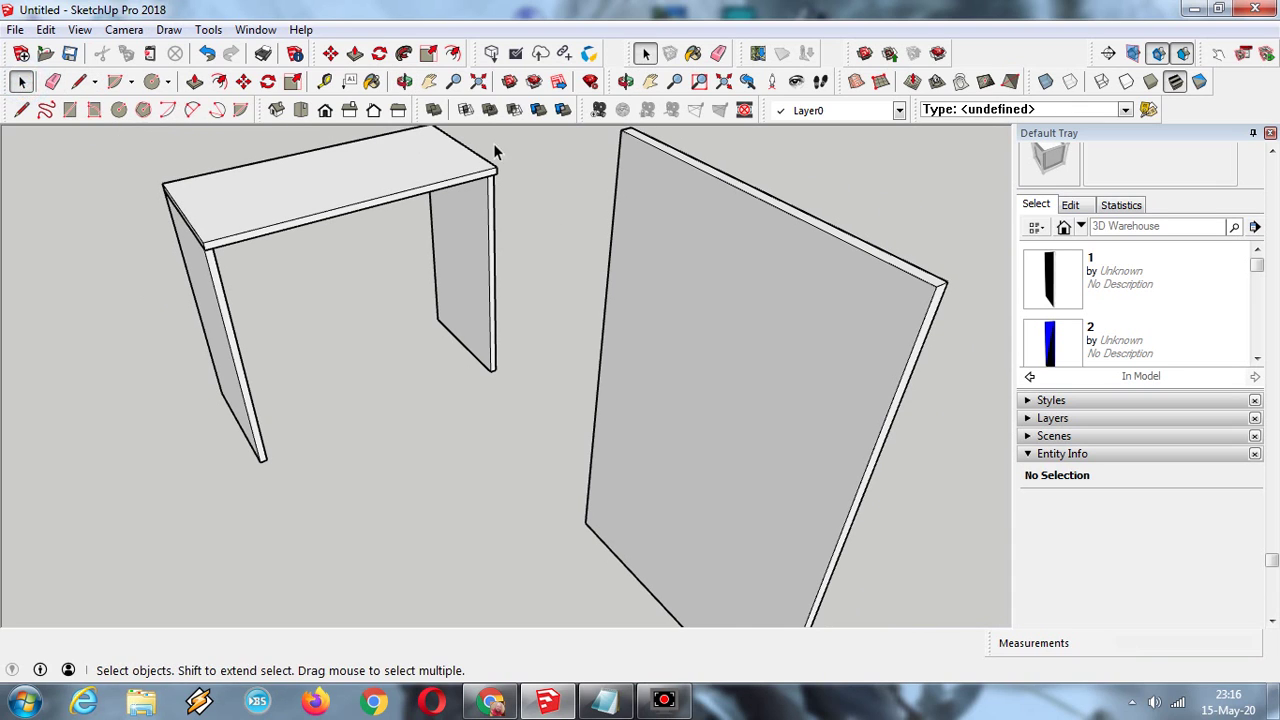
- Select all geometry of the loose thin panel and make it a component with the definition name 3
scroll(605, 135, "down", 3)
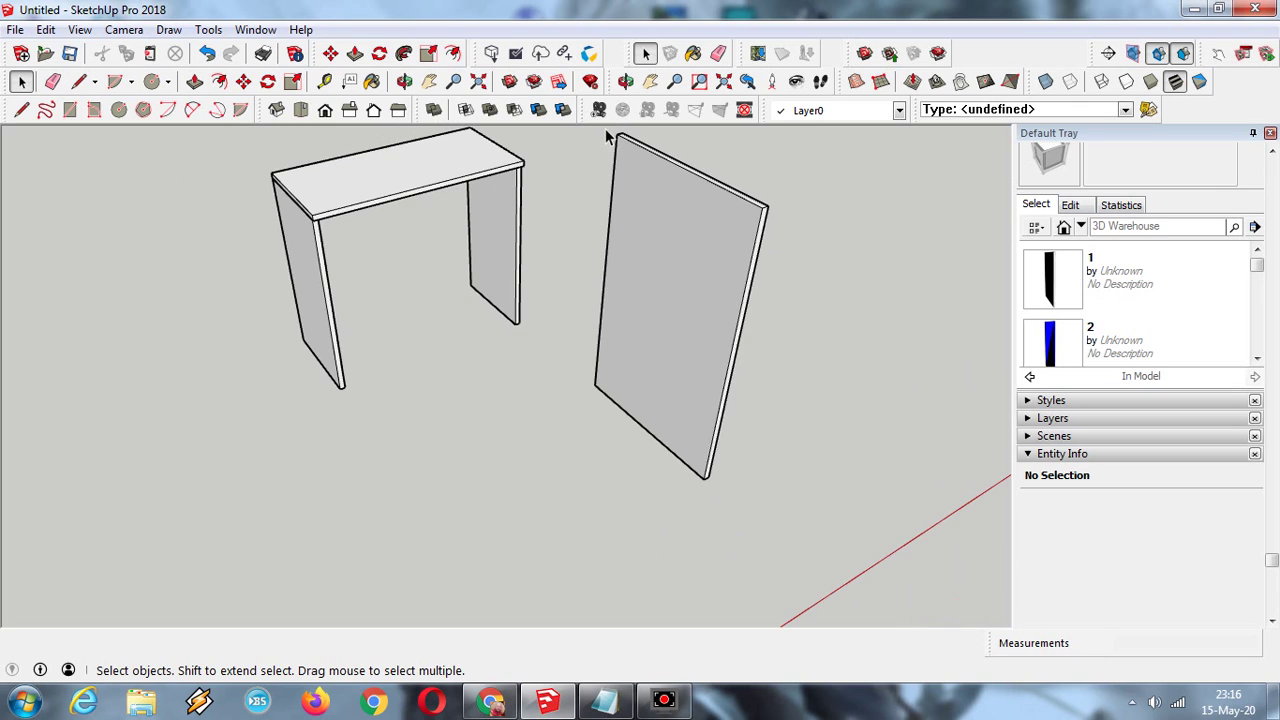
scroll(605, 135, "down", 2)
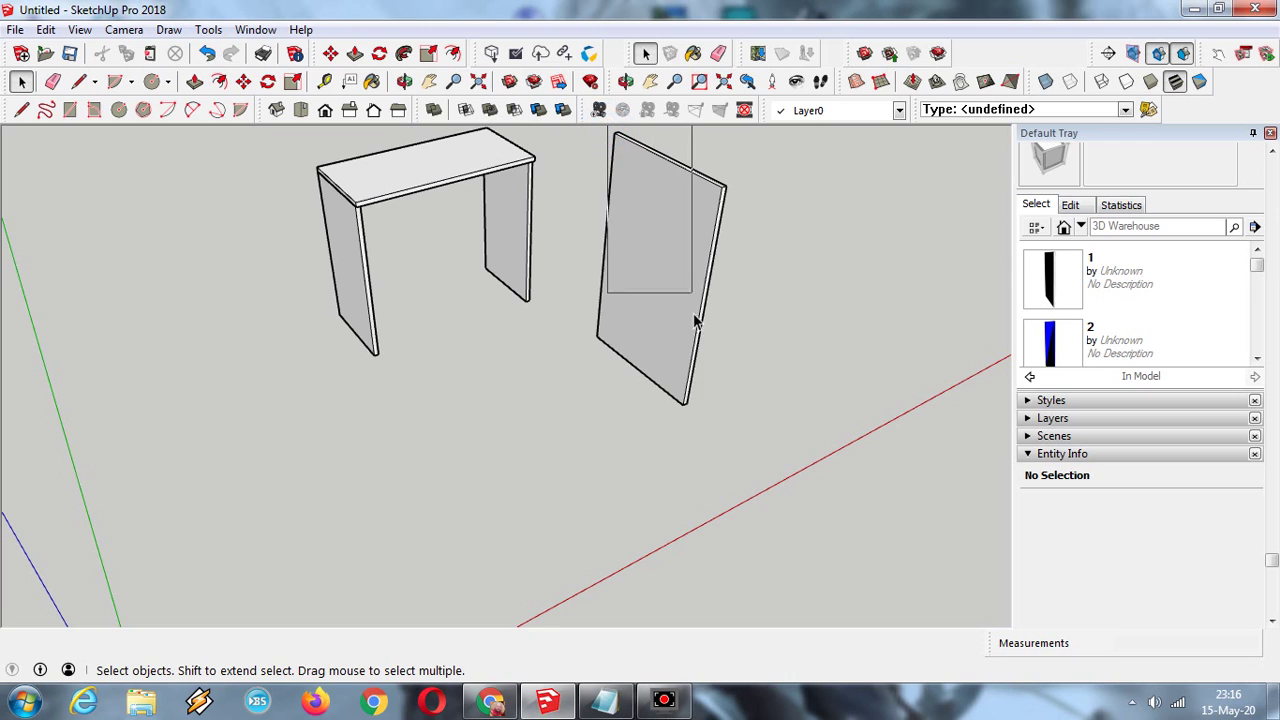
left_click_drag(694, 342, 694, 342)
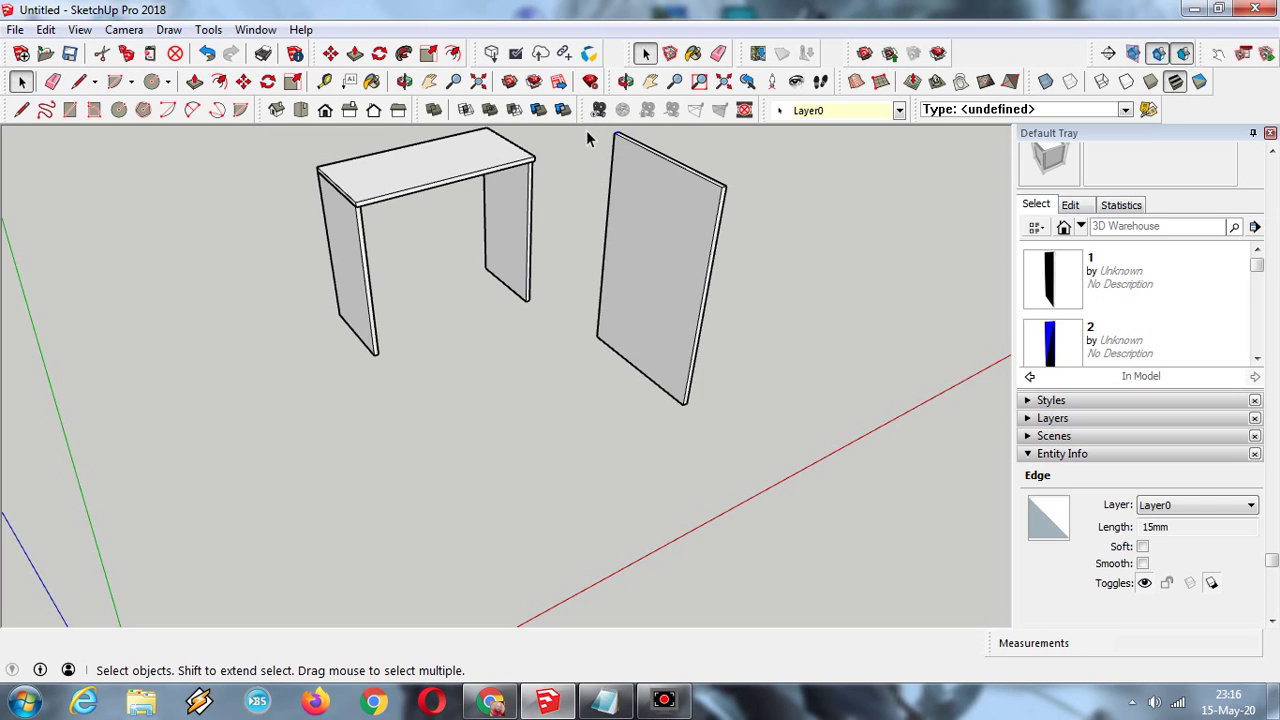
left_click_drag(587, 130, 755, 441)
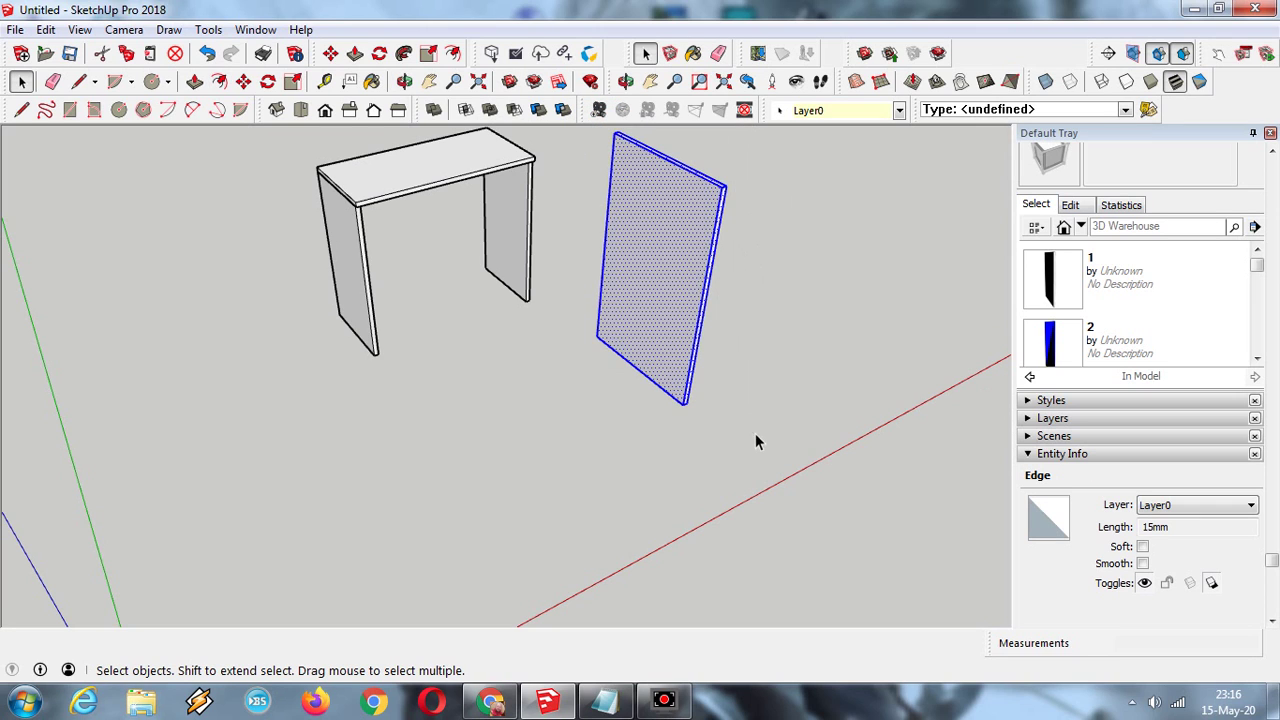
right_click(683, 290)
left_click(766, 433)
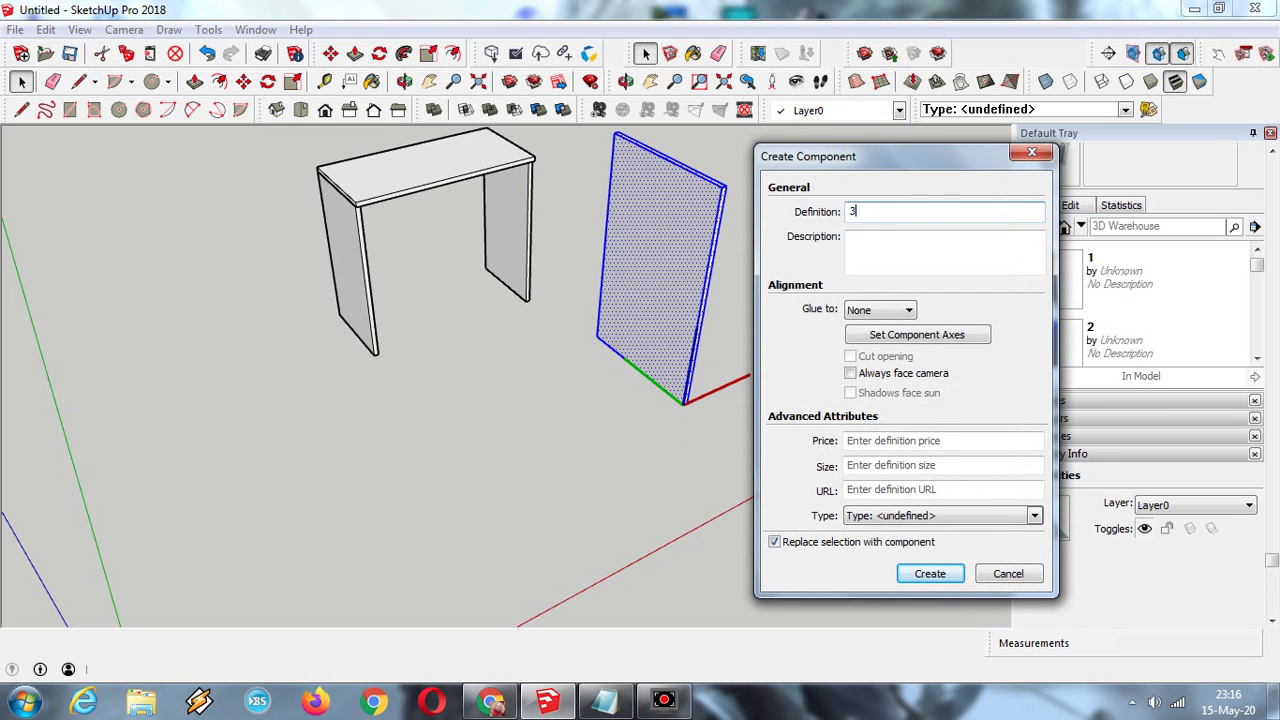
key("Return")
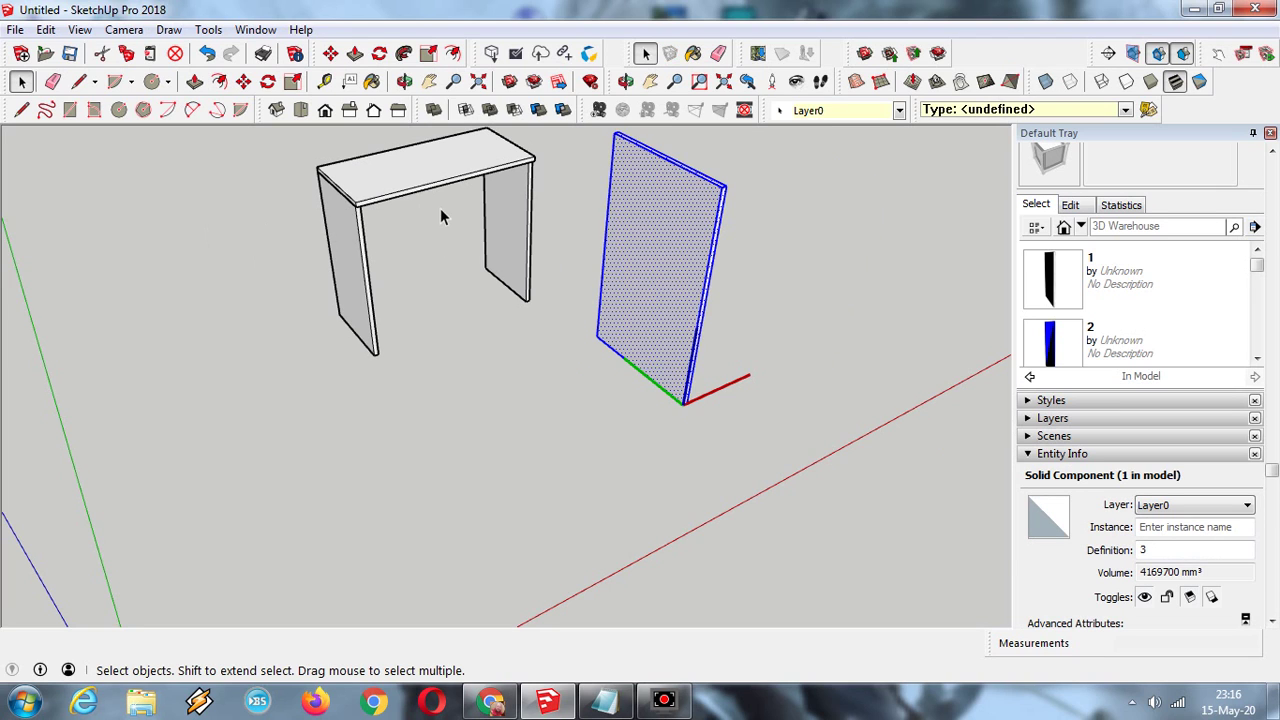
- Move component 3 flush against the outer face of side panel 1, matching their lower front corners
scroll(500, 212, "up", 2)
scroll(700, 240, "down", 2)
scroll(1107, 357, "down", 3)
scroll(1106, 356, "up", 5)
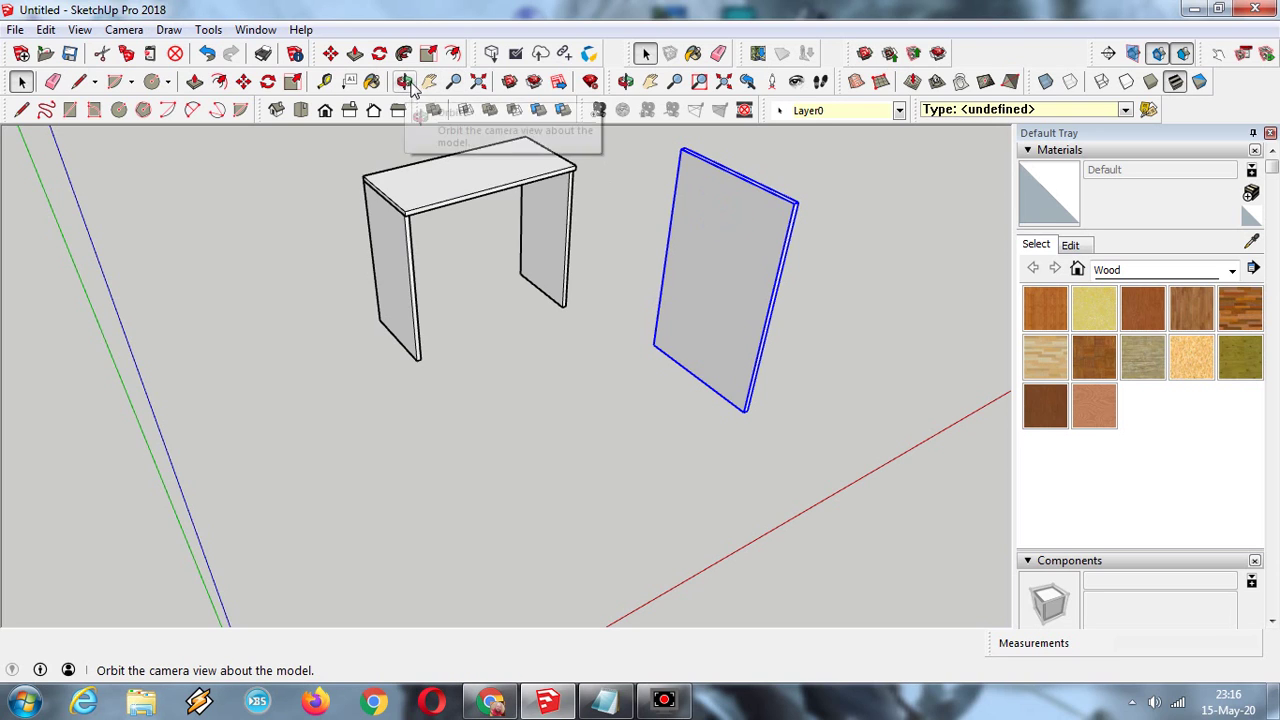
left_click(243, 81)
left_click(737, 410)
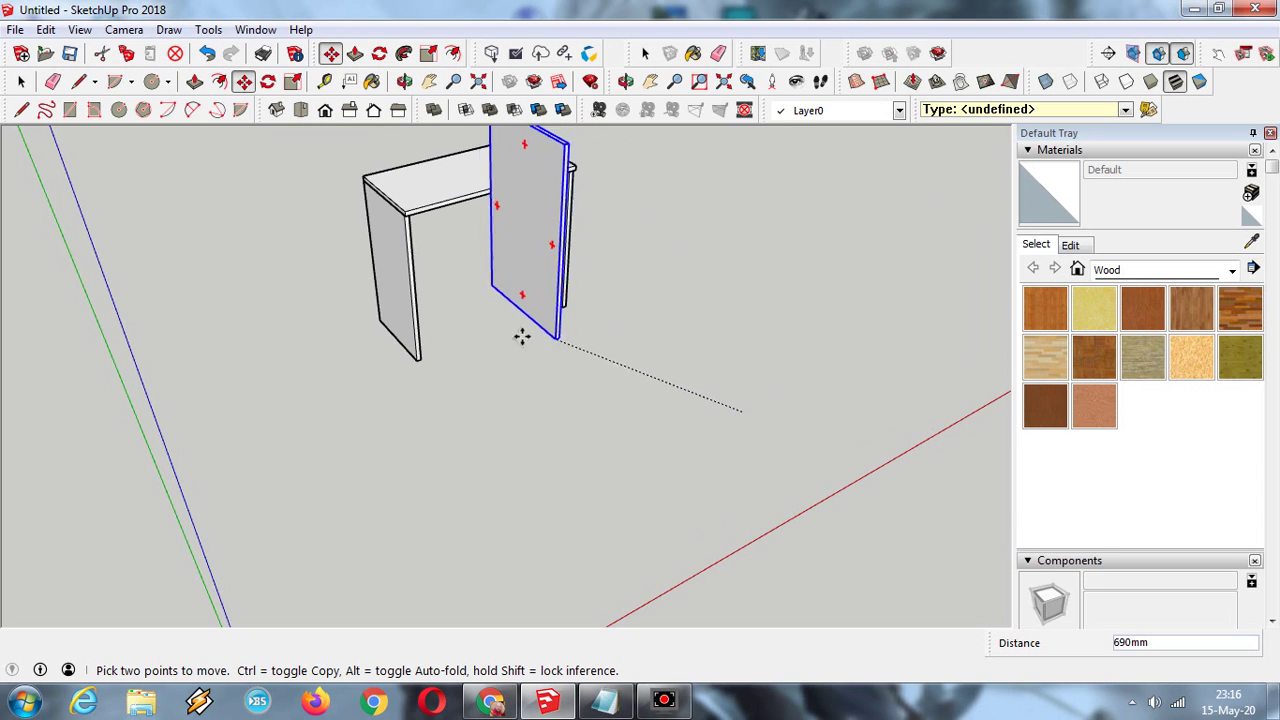
left_click(390, 366)
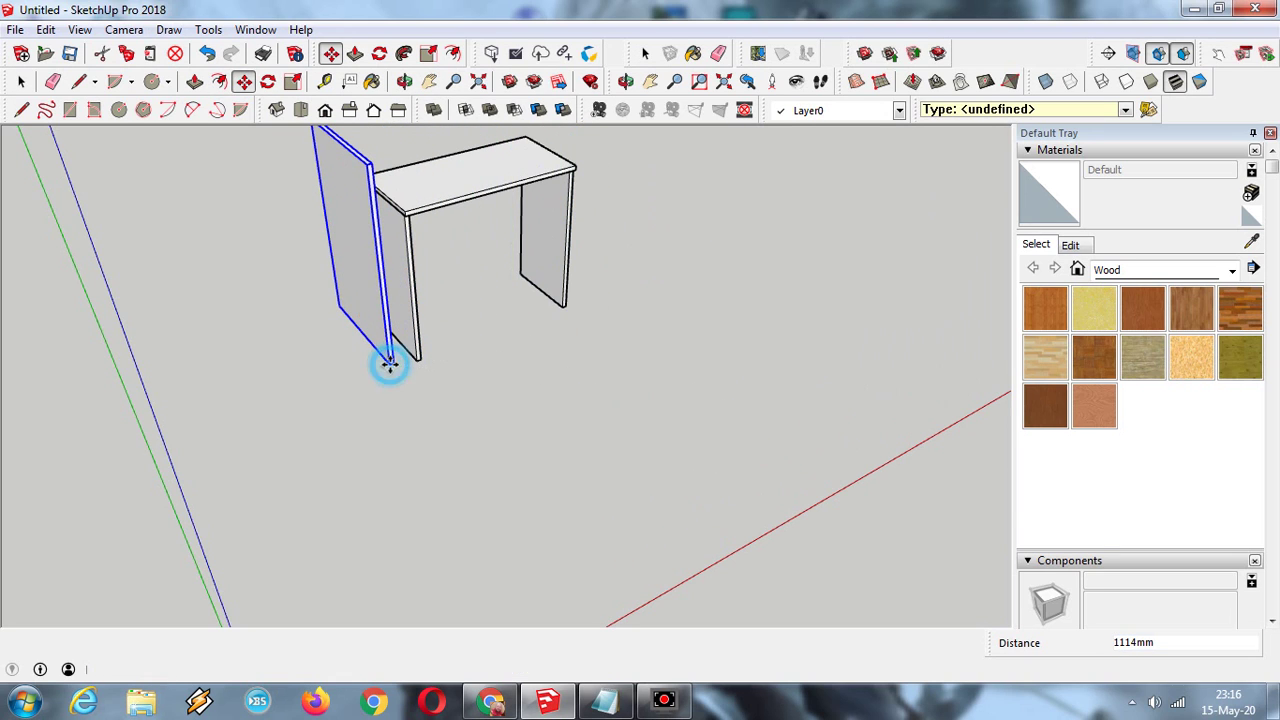
scroll(392, 364, "up", 4)
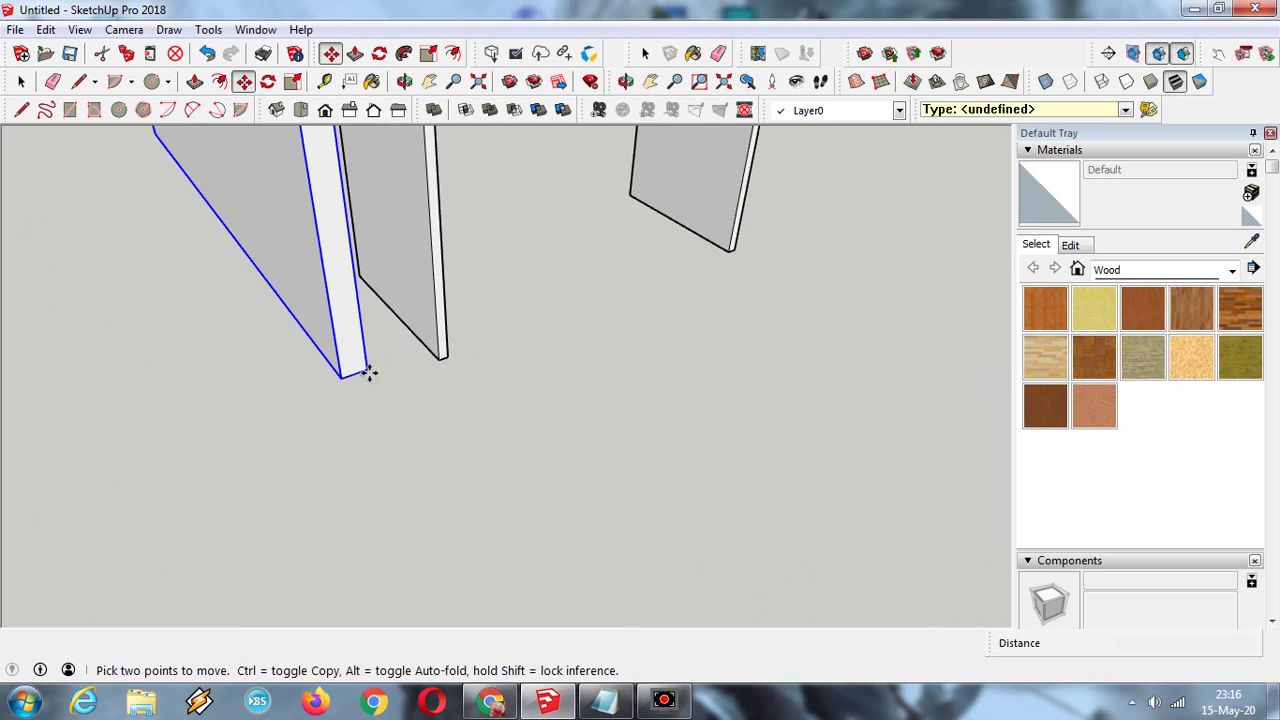
left_click(367, 369)
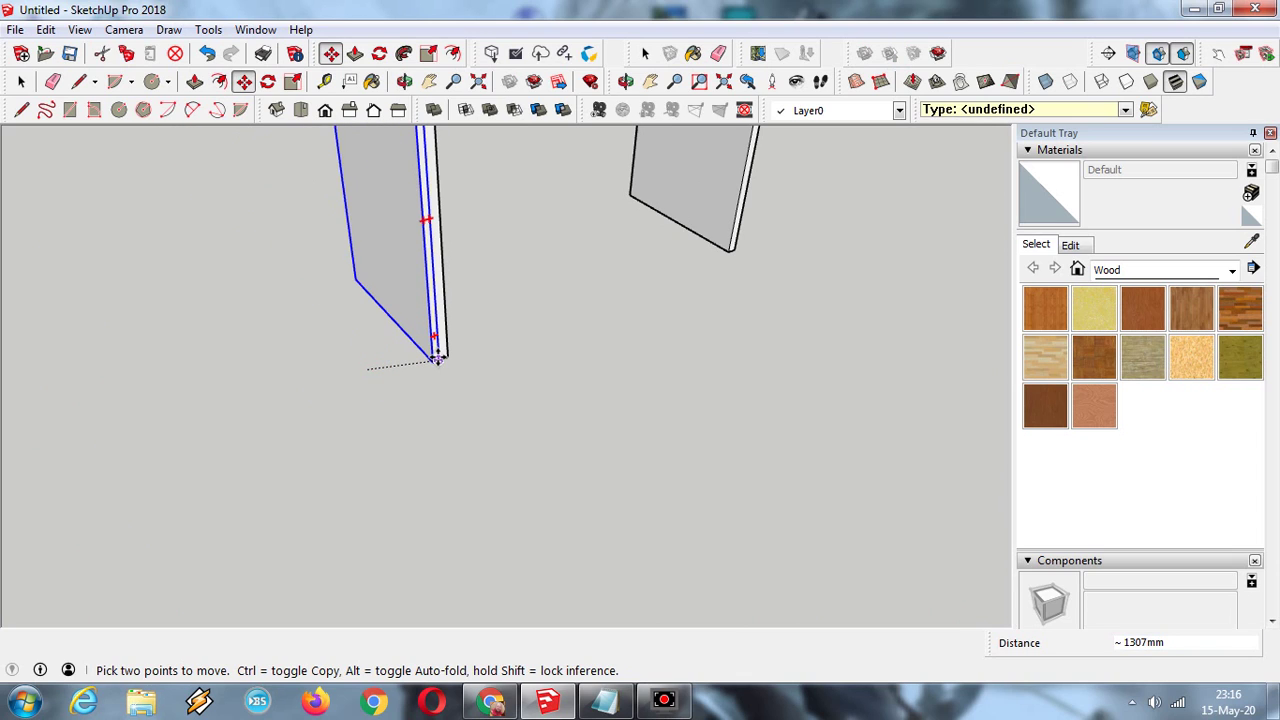
left_click(438, 361)
scroll(489, 303, "down", 2)
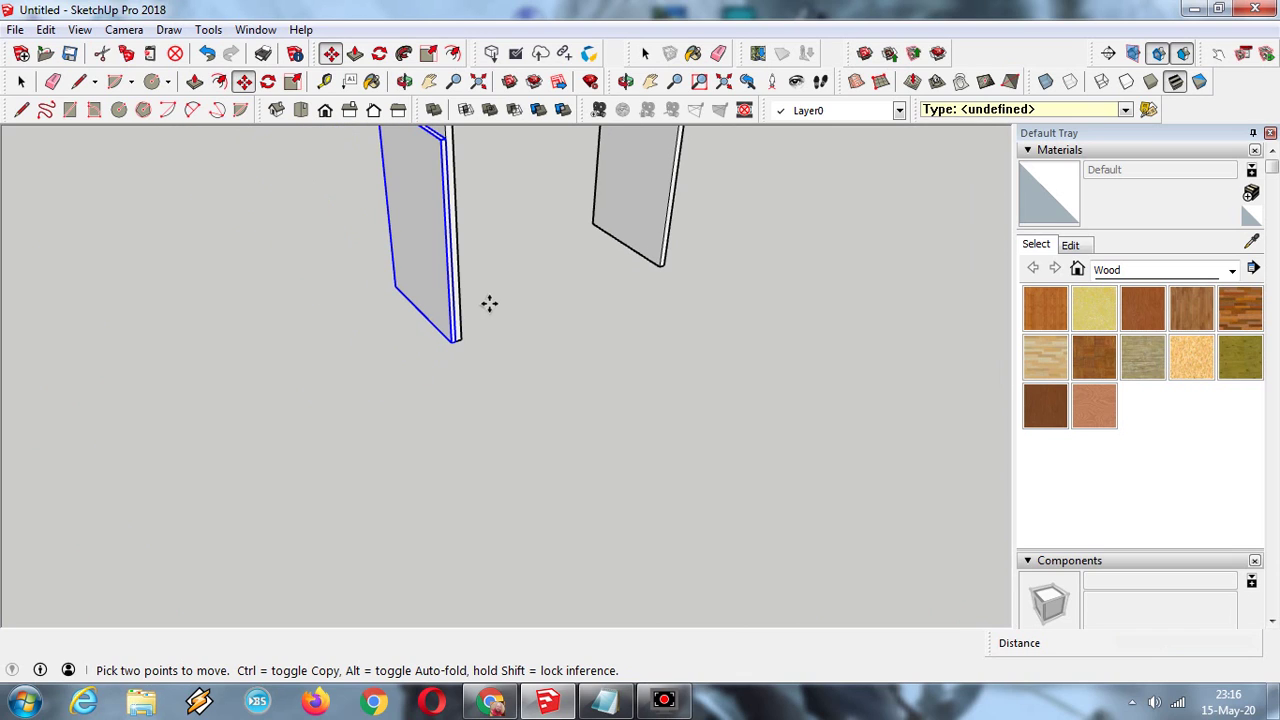
- Move component 3 outward from side panel 1 along the red axis by about 781 mm
left_click(404, 81)
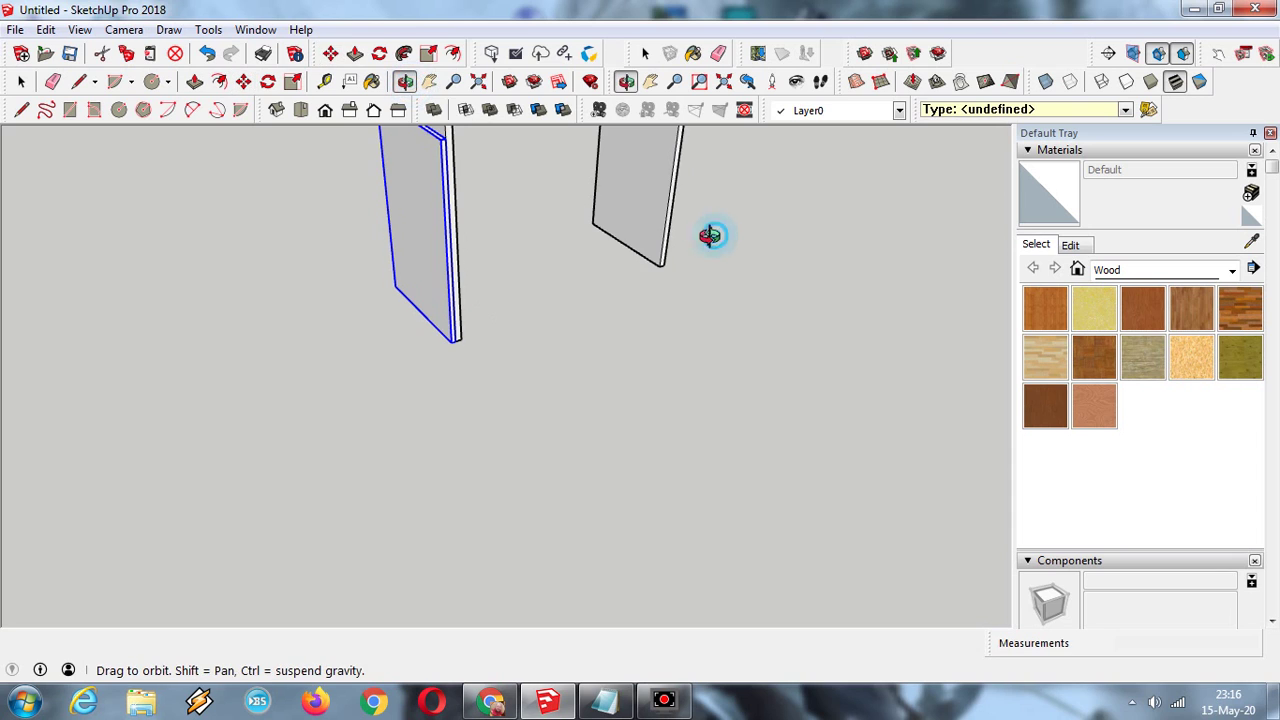
left_click_drag(714, 234, 645, 232)
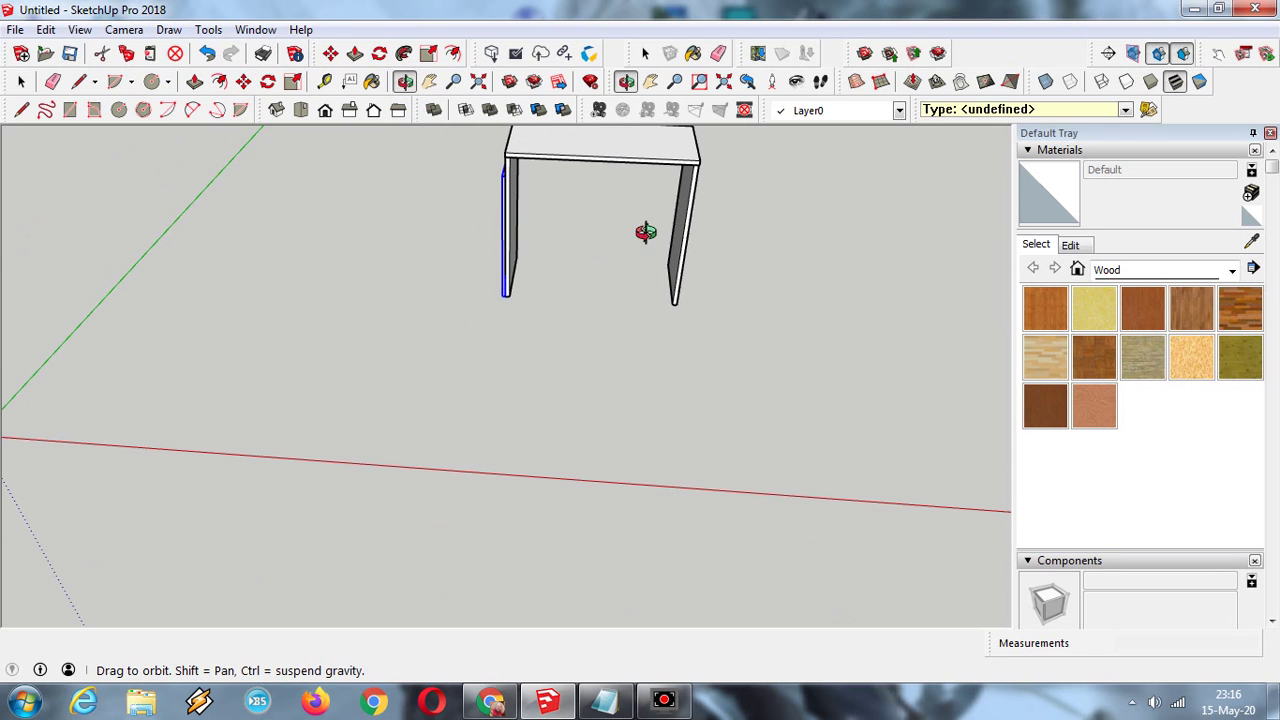
left_click_drag(729, 395, 686, 329)
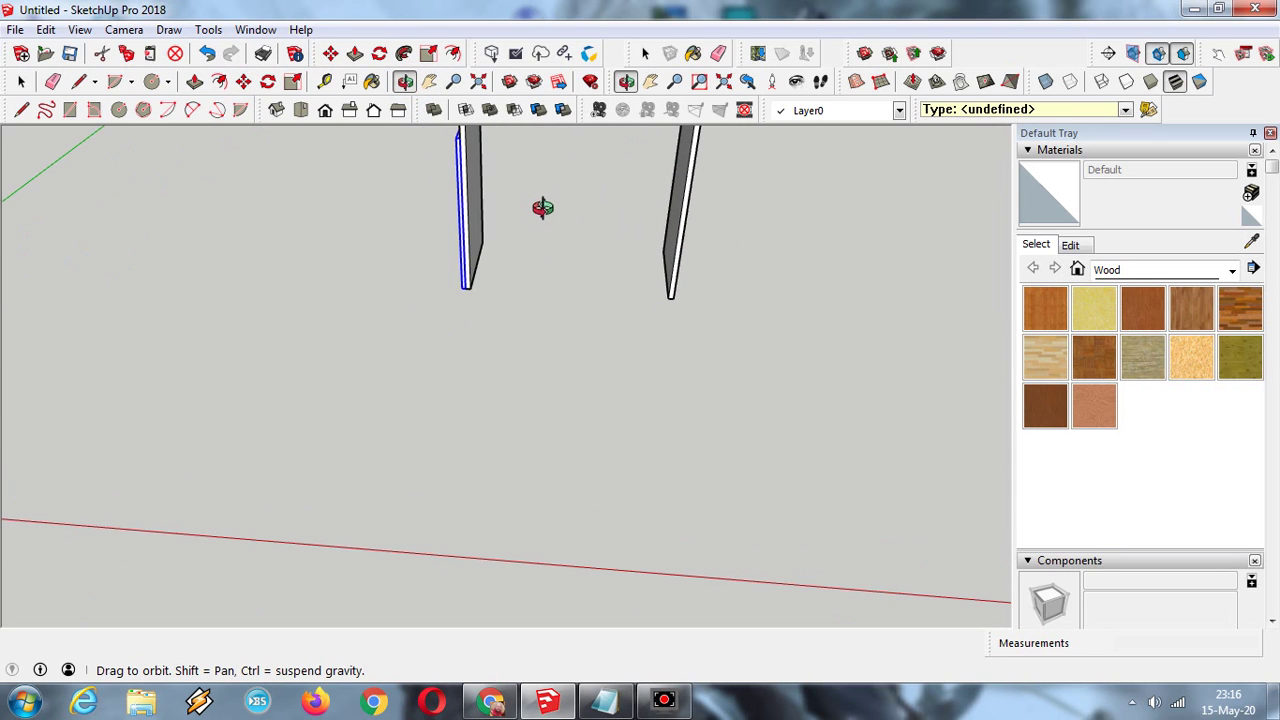
left_click_drag(542, 207, 313, 344)
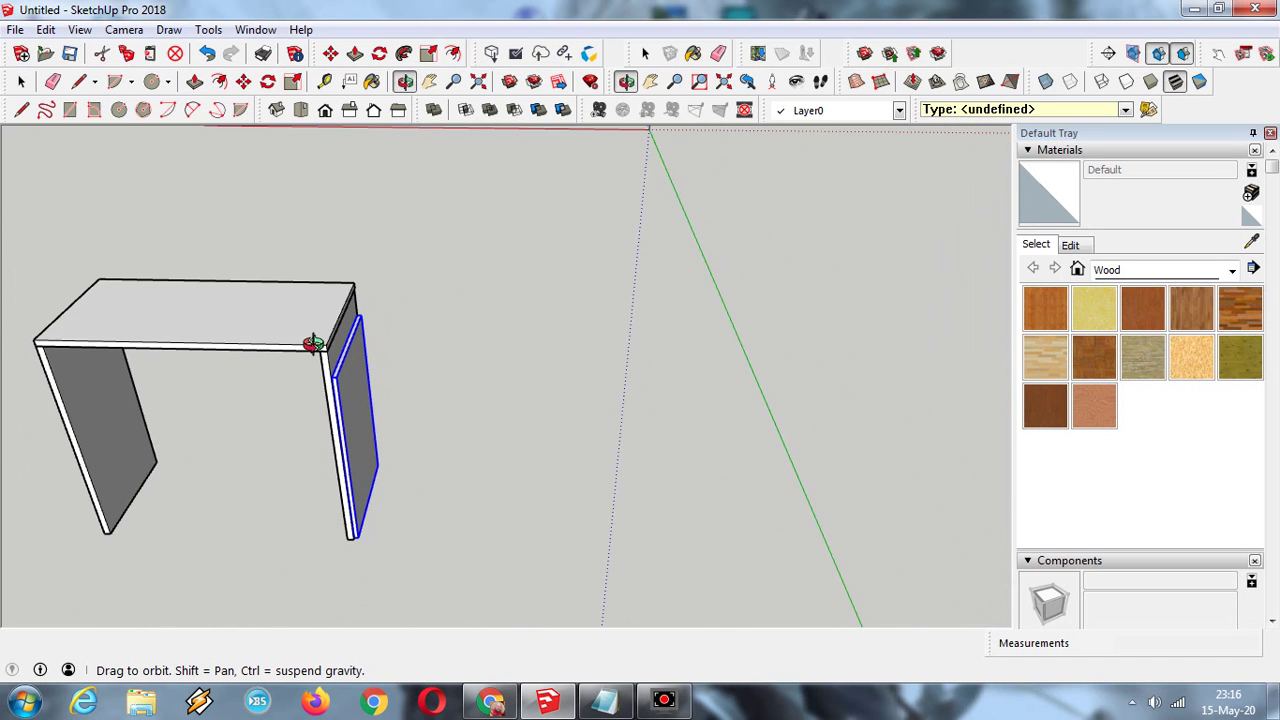
left_click_drag(166, 480, 400, 362)
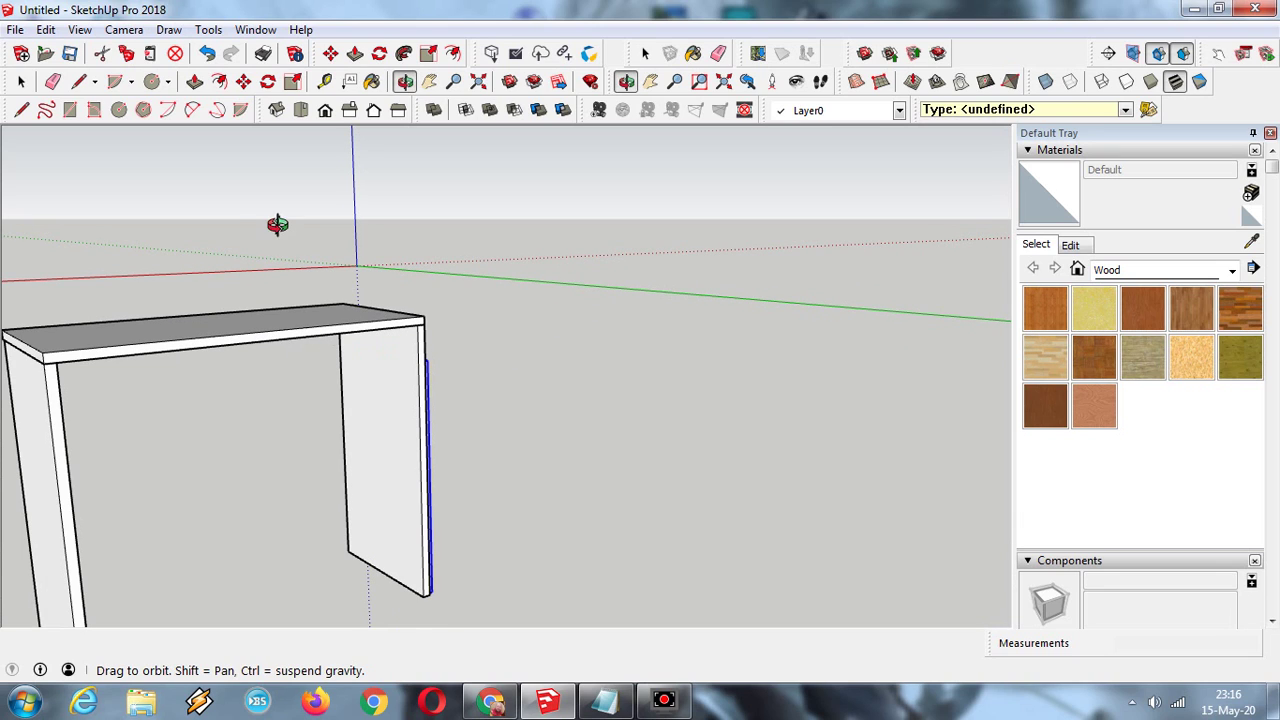
left_click_drag(309, 223, 259, 241)
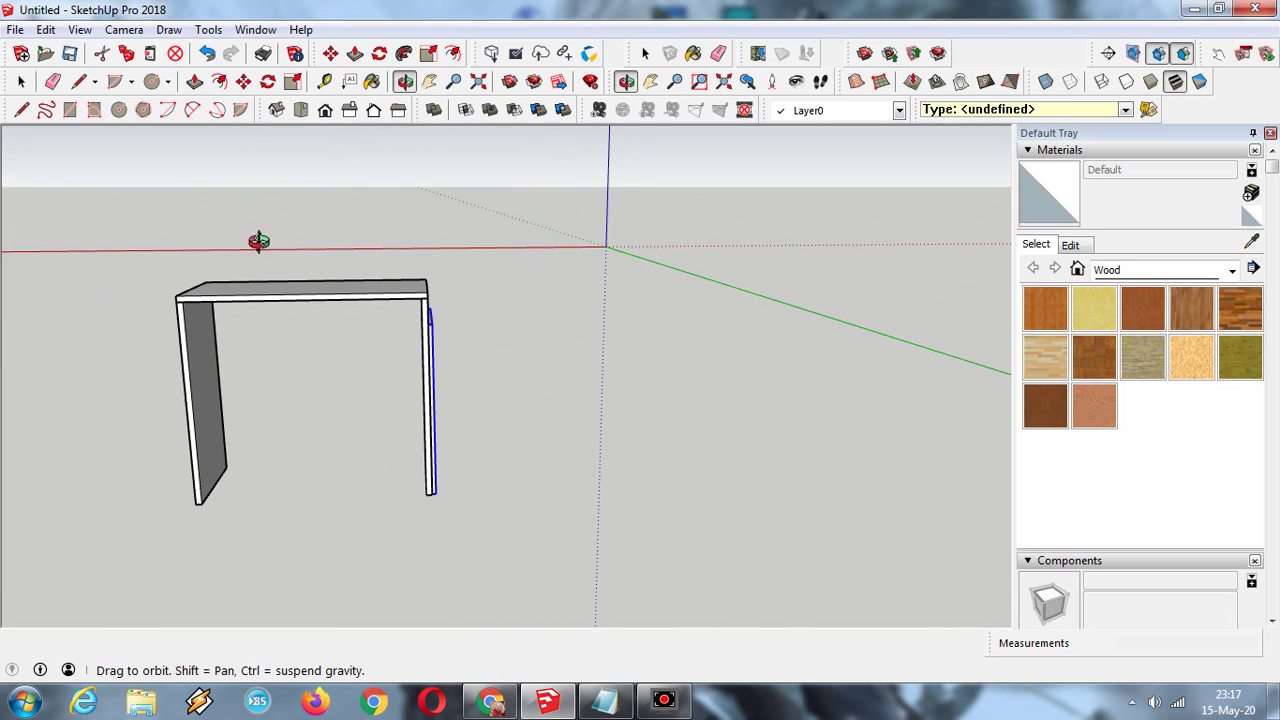
left_click_drag(370, 327, 291, 329)
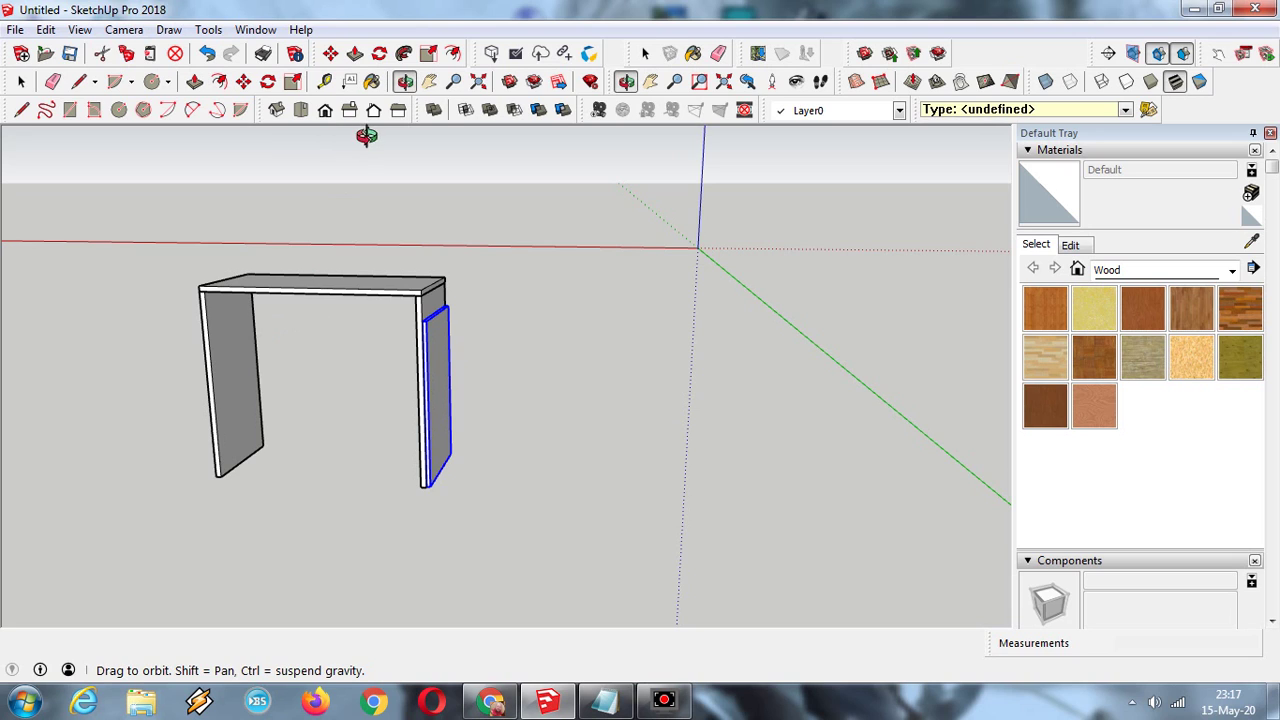
left_click(244, 81)
left_click(430, 484)
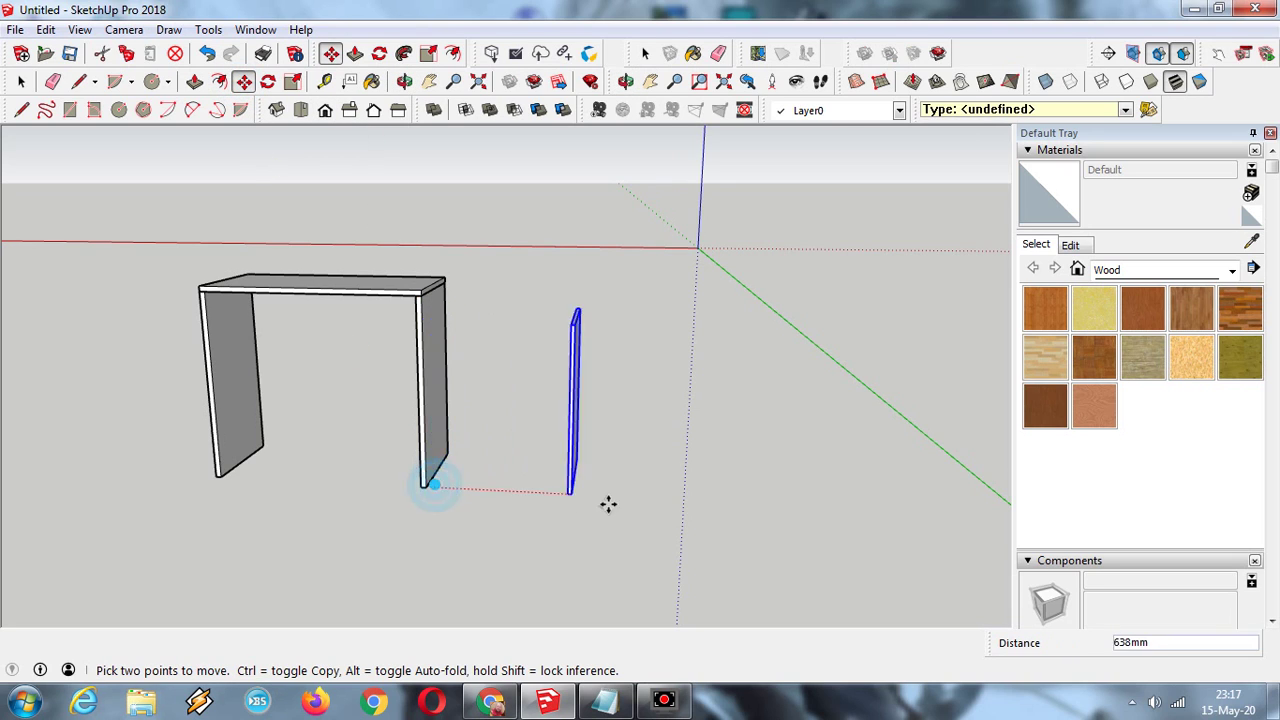
left_click(622, 508)
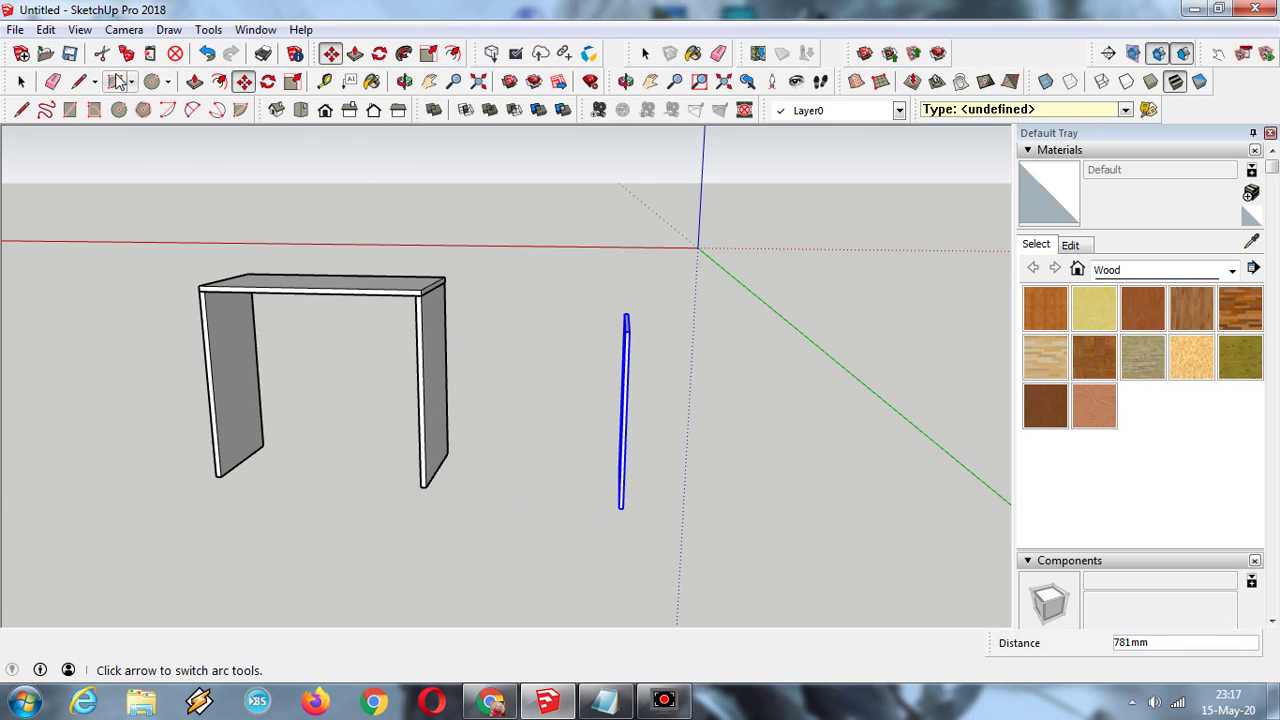
- Group the top and its two side panels, leaving component 3 out of the group
left_click(21, 81)
left_click_drag(151, 245, 470, 568)
right_click(426, 426)
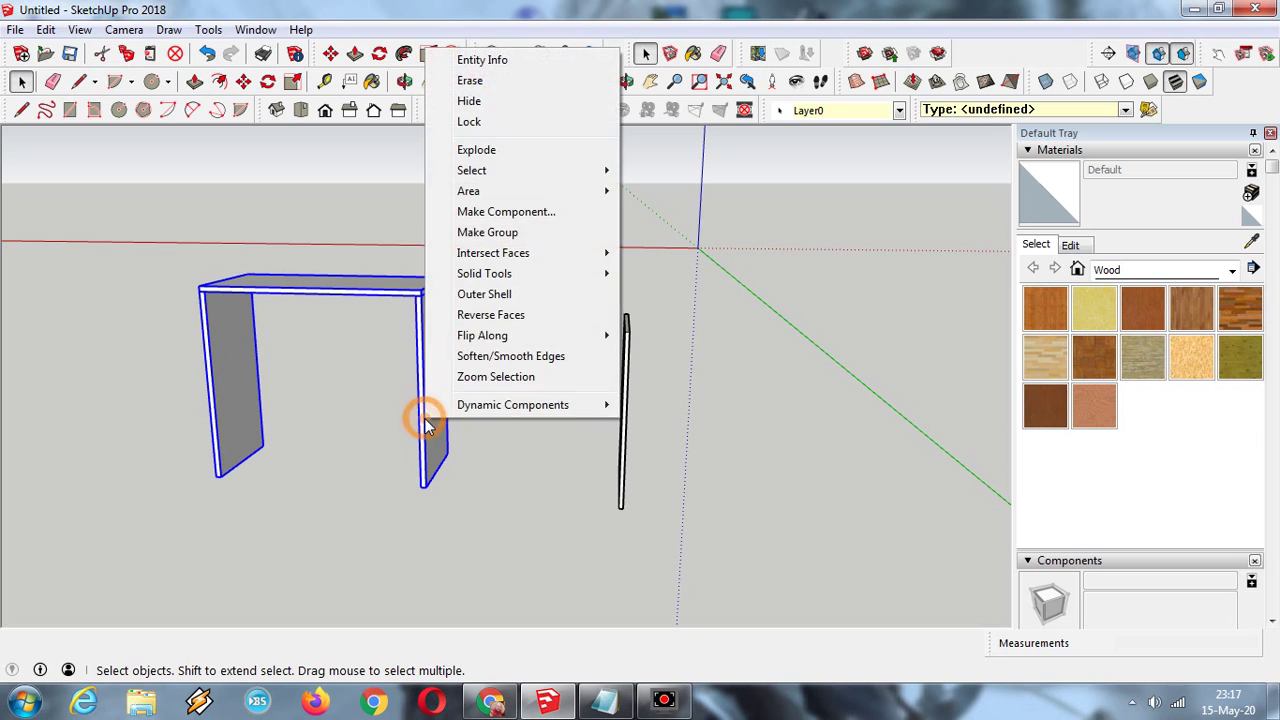
left_click(489, 234)
left_click(507, 322)
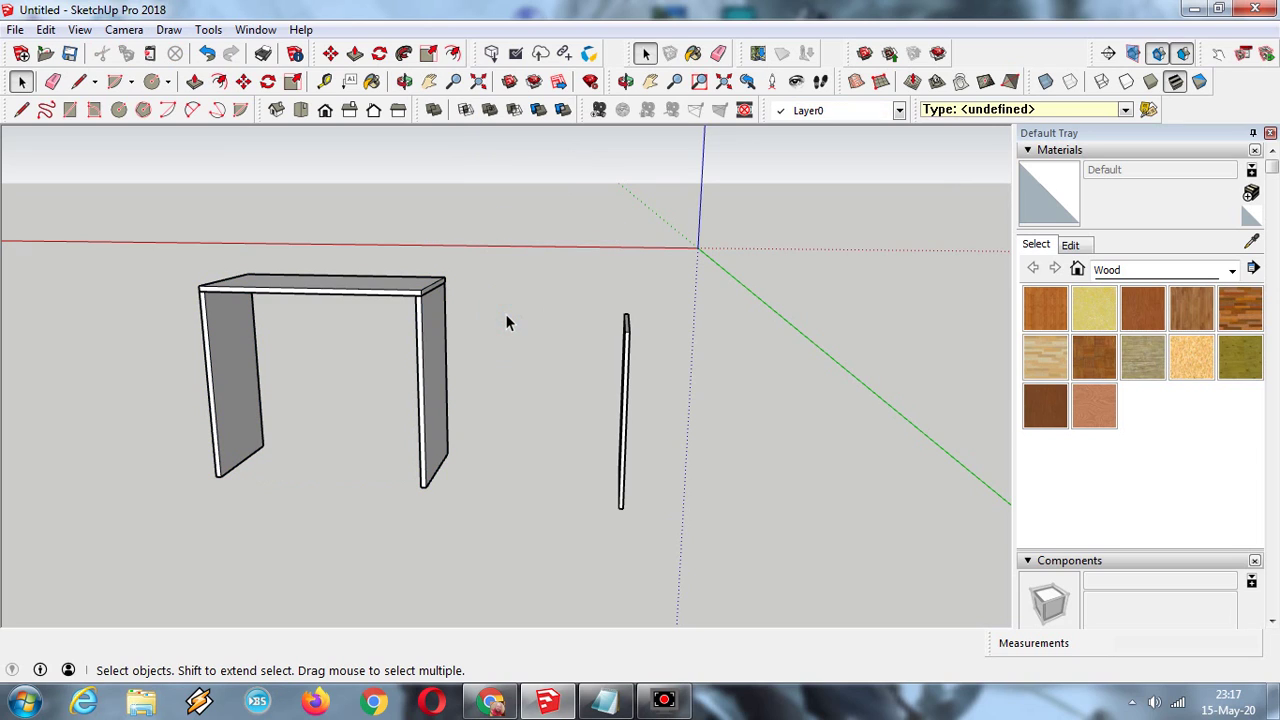
- Measure with the Tape Measure from the upper inner corner of side panel 1, beneath the top
left_click(324, 81)
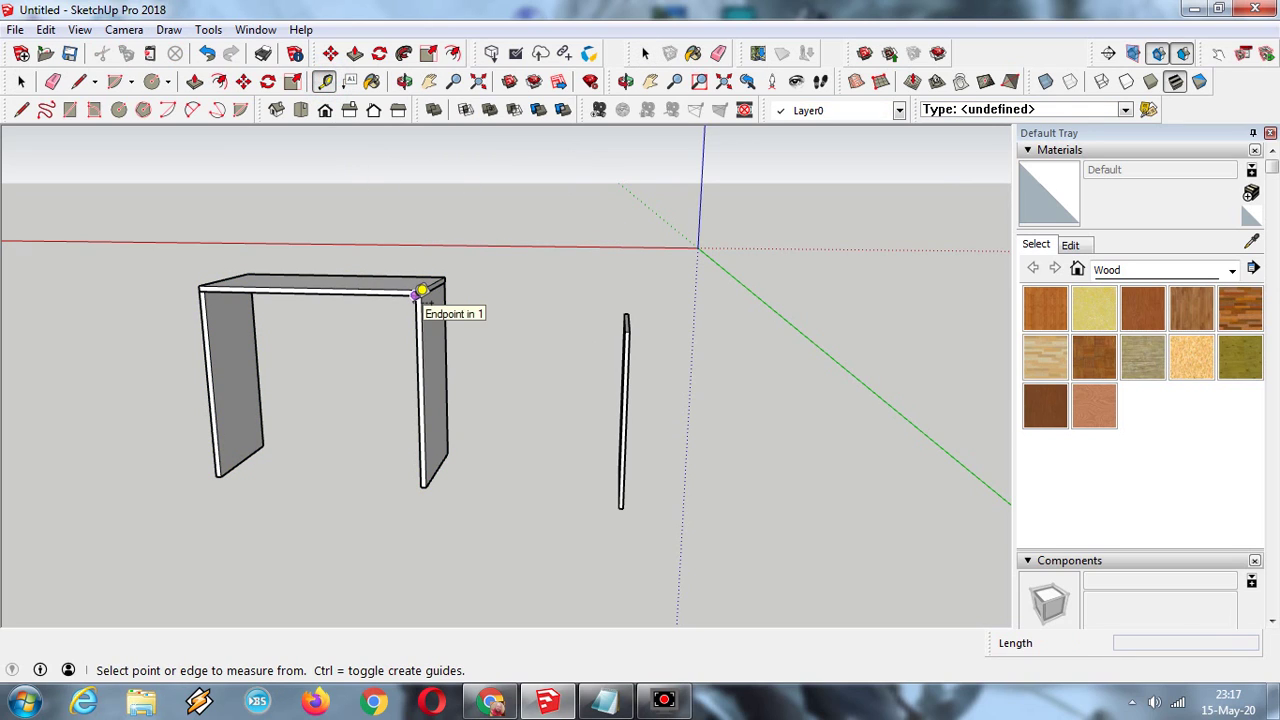
scroll(422, 291, "up", 4)
left_click(426, 280)
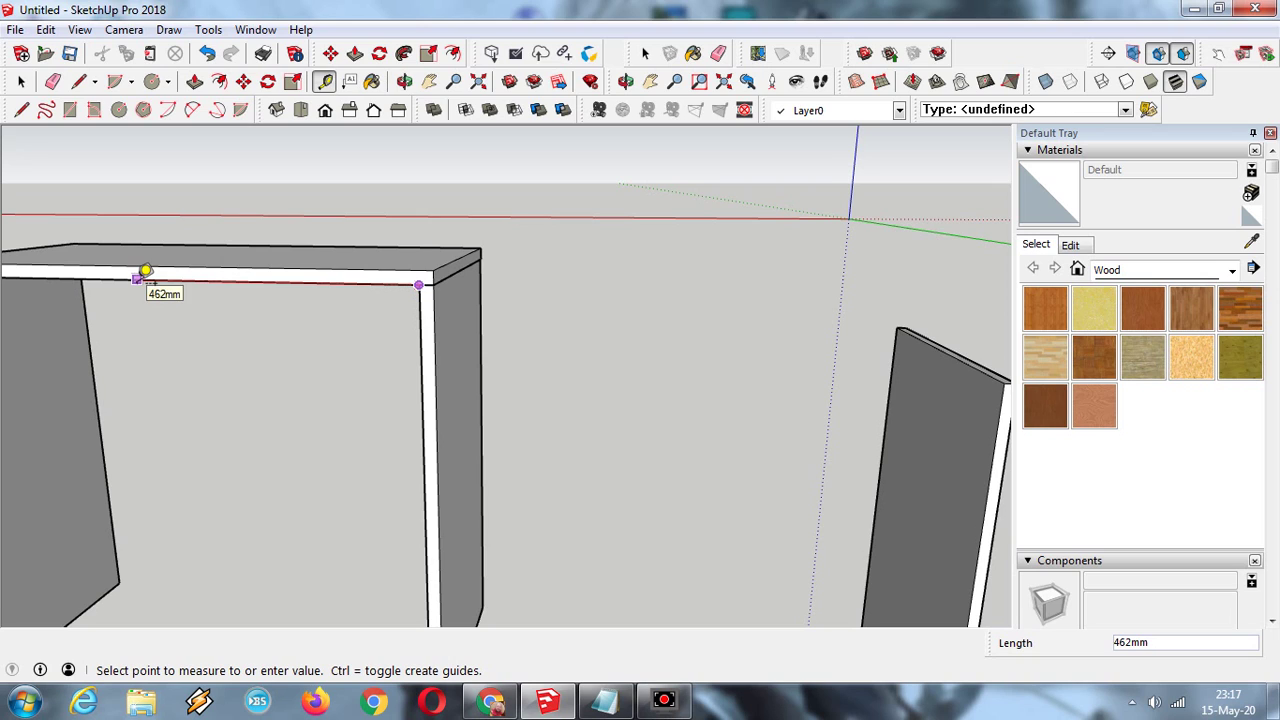
left_click(537, 371)
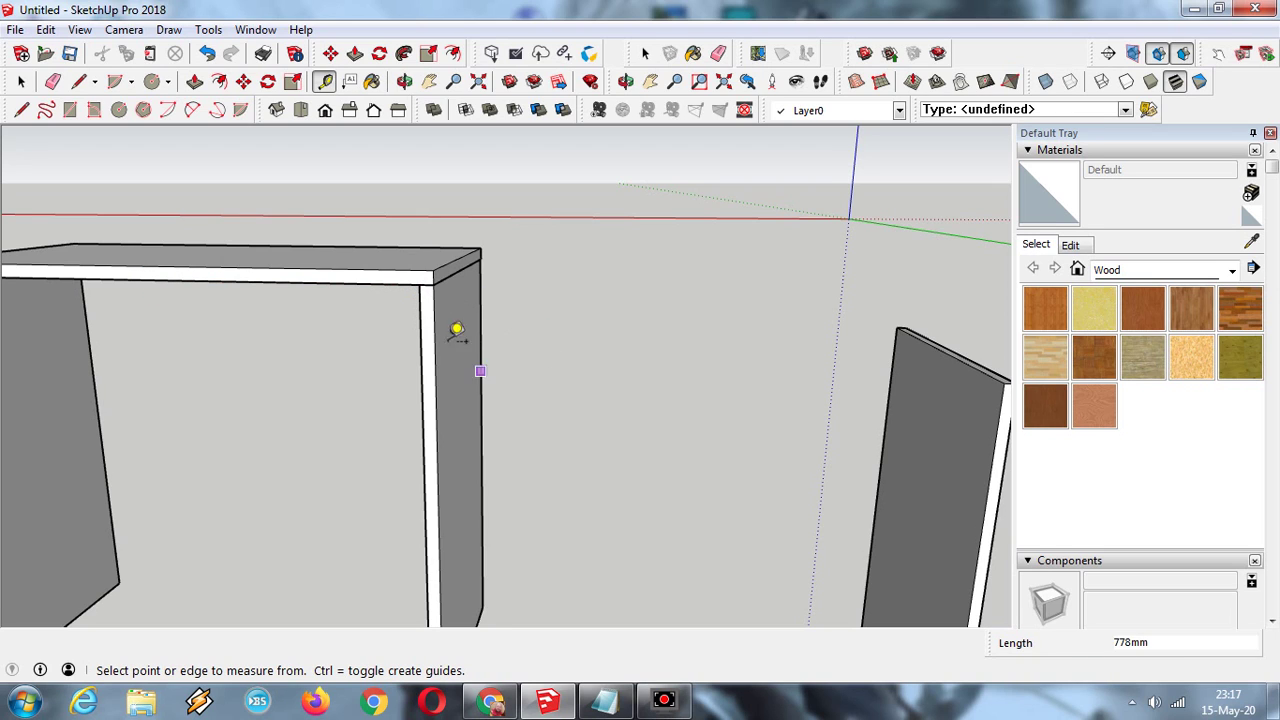
- Place a vertical guide about 502 mm inward from the inner front edge of side panel 1
left_click(425, 463)
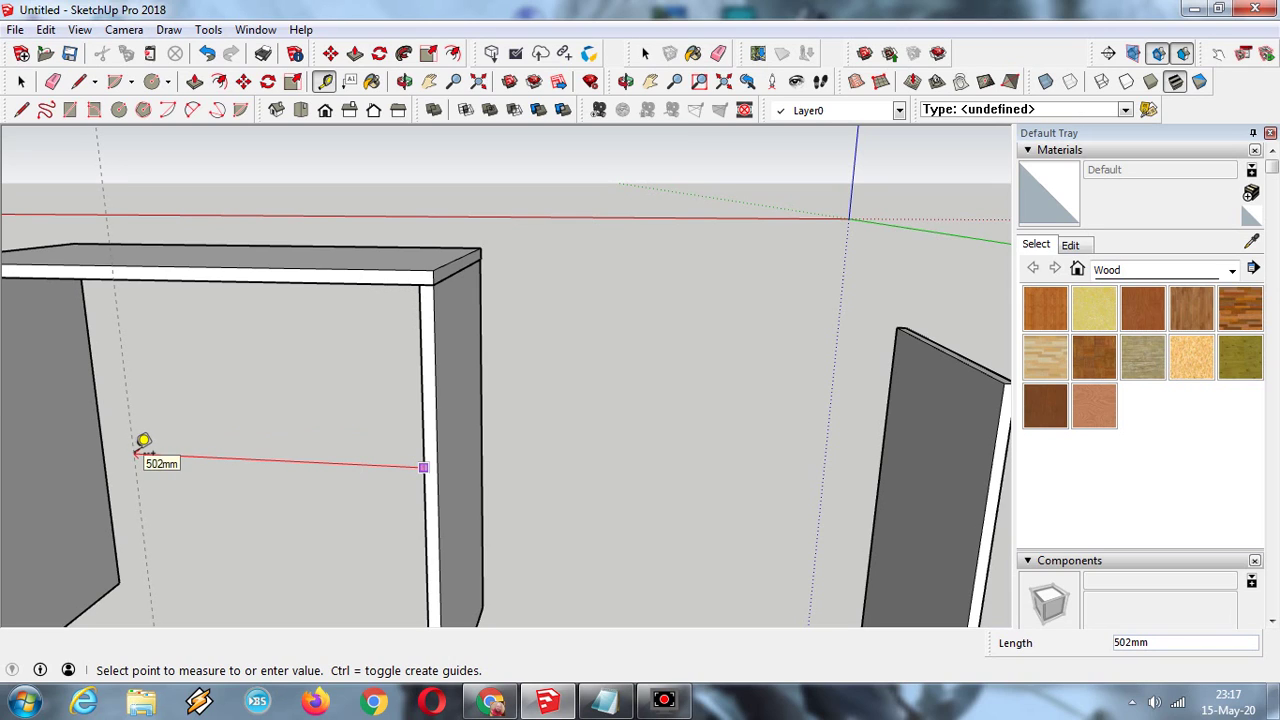
left_click(137, 452)
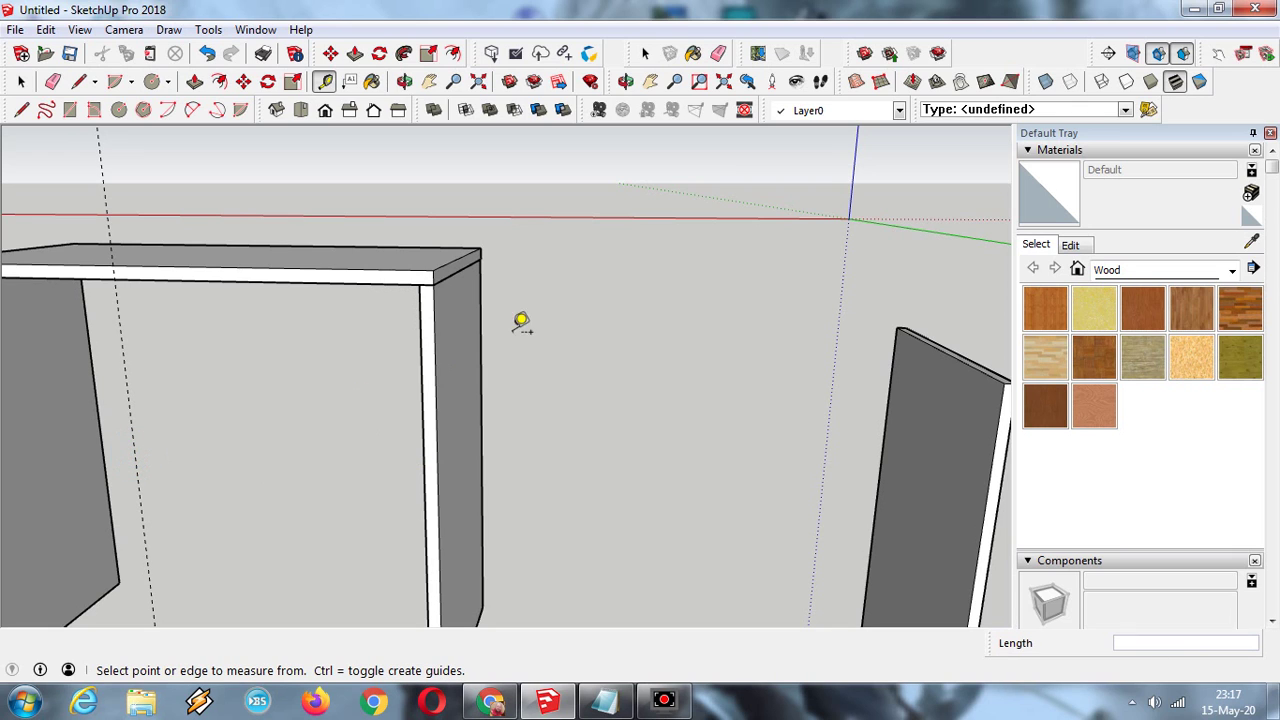
scroll(407, 291, "down", 5)
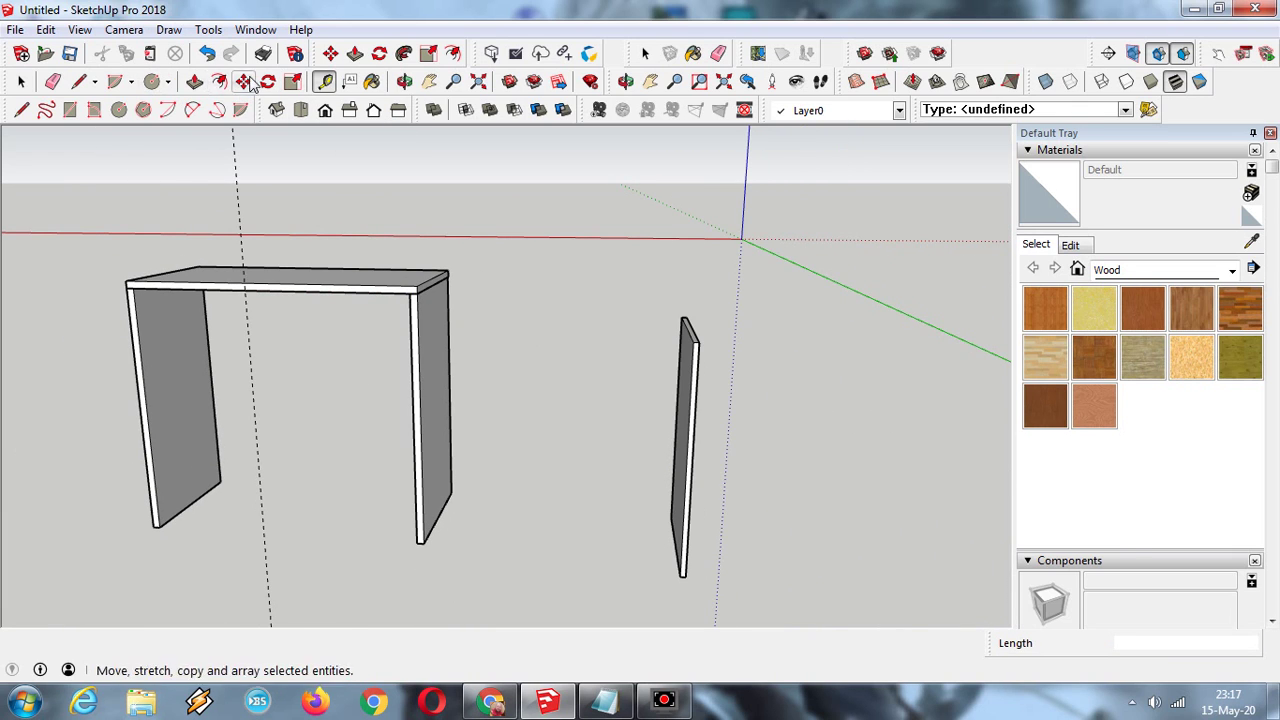
- Paint the grouped table frame and component 3 with the Wood Veneer 01 material
left_click(404, 81)
left_click_drag(319, 135, 499, 300)
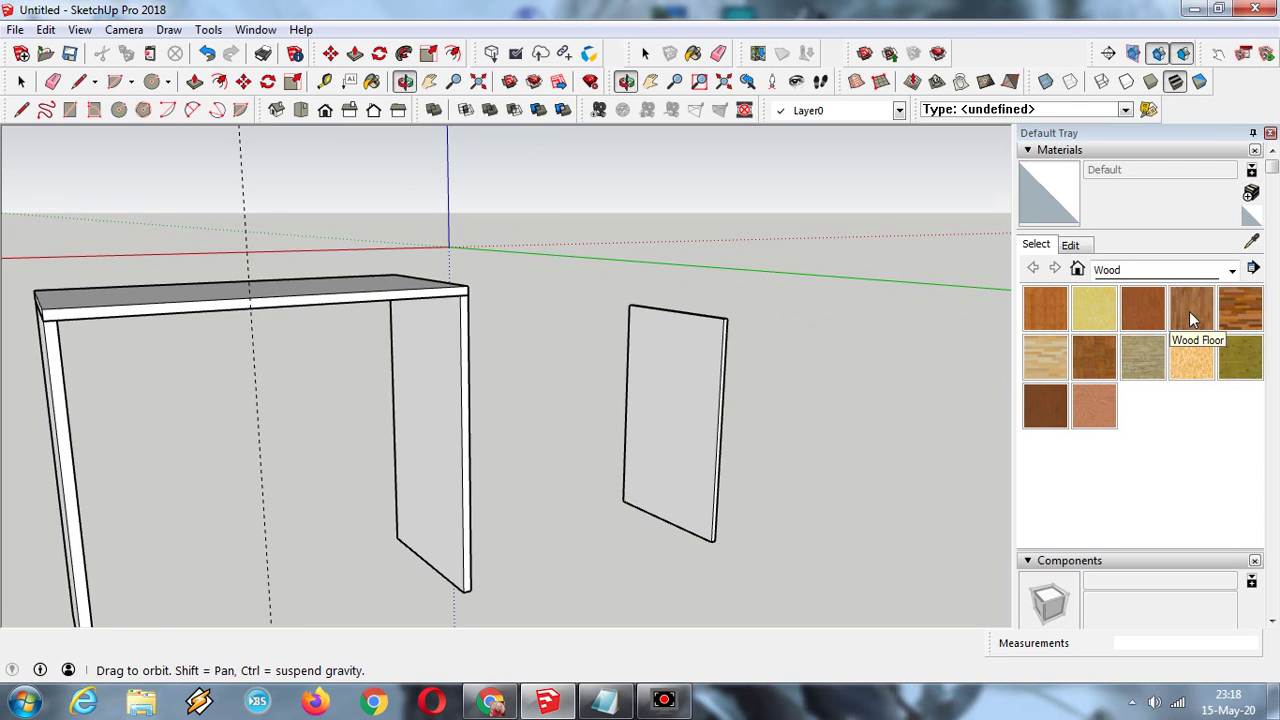
left_click(1049, 405)
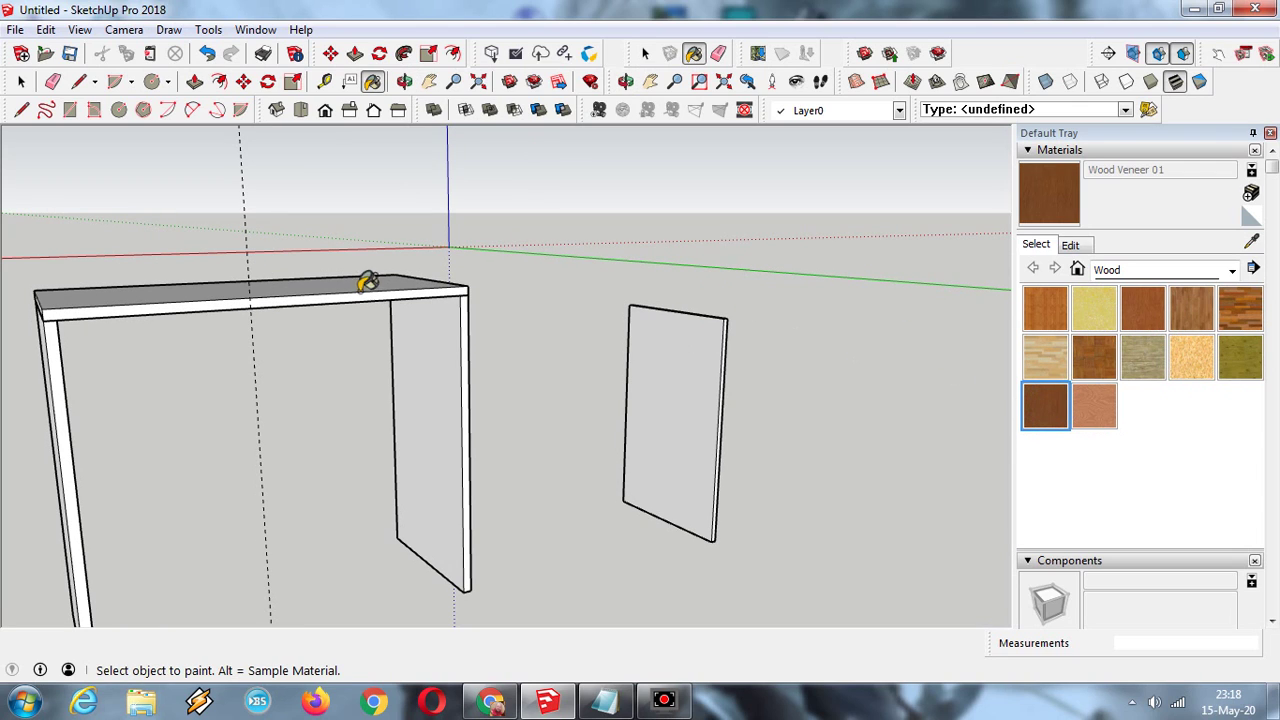
left_click(432, 330)
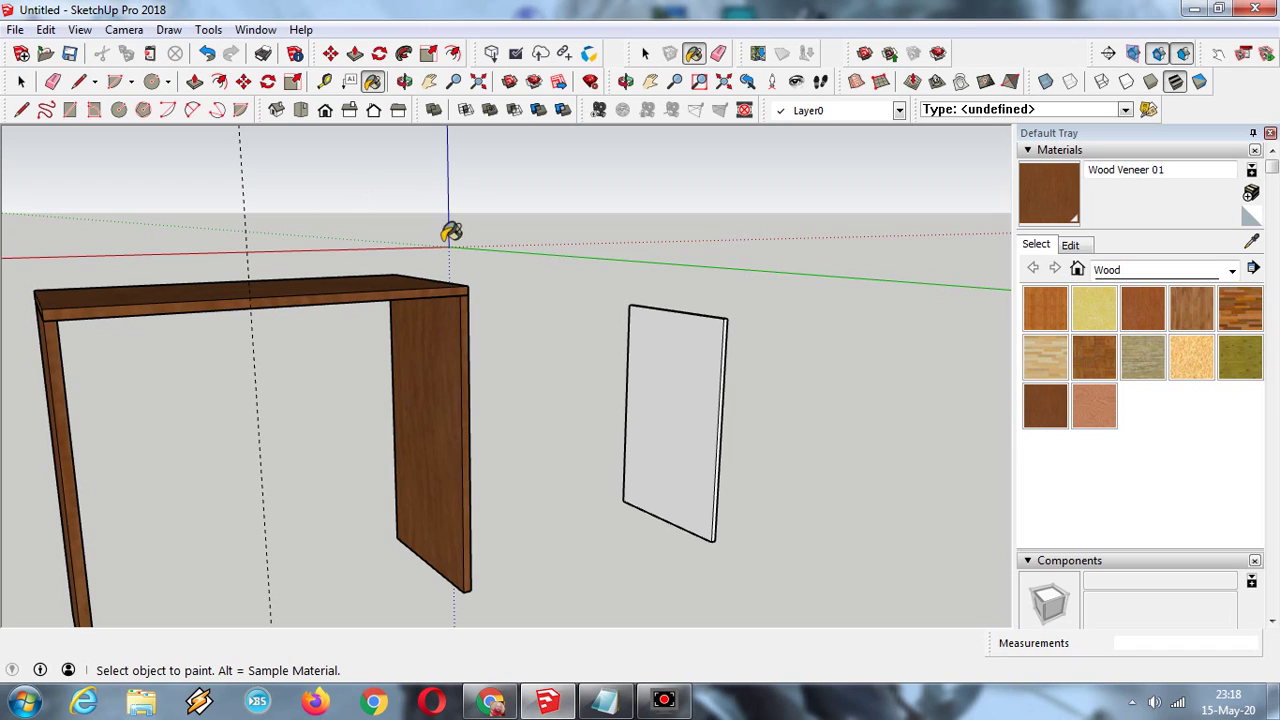
left_click(680, 345)
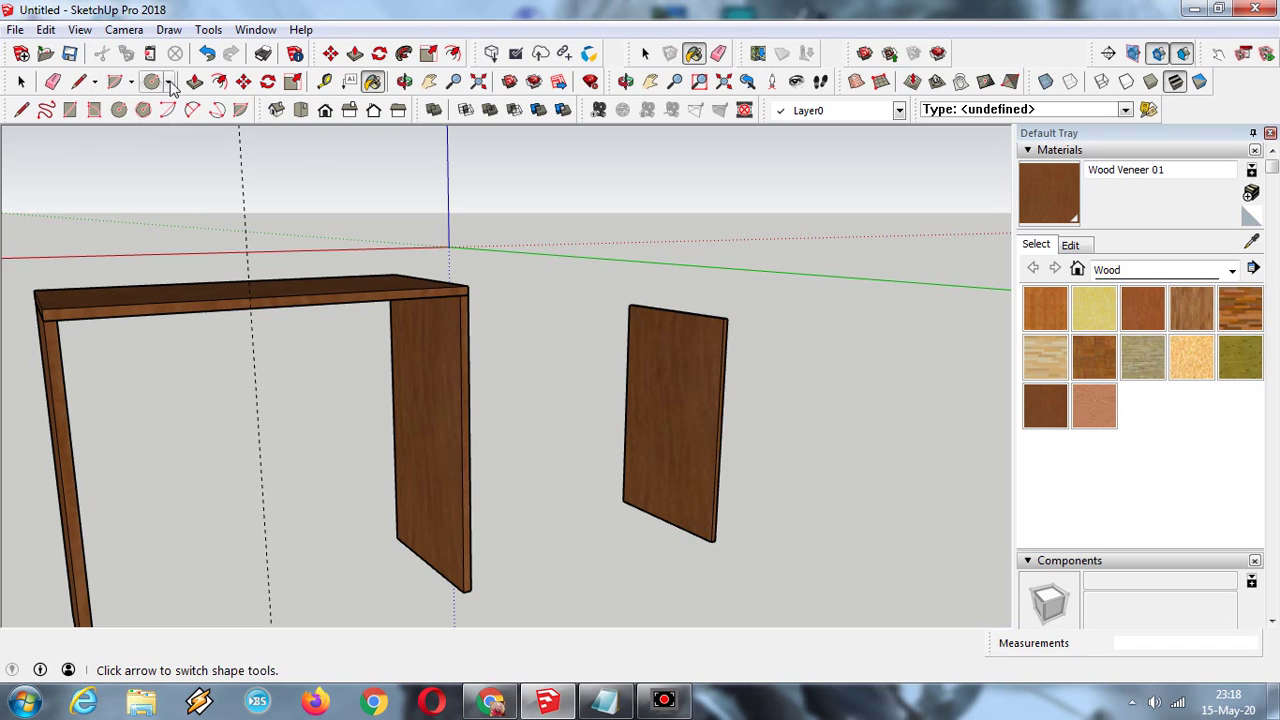
- Move component 3 by its upper front corner to the point where the vertical guide meets the lower front edge of the Blat top
left_click(243, 81)
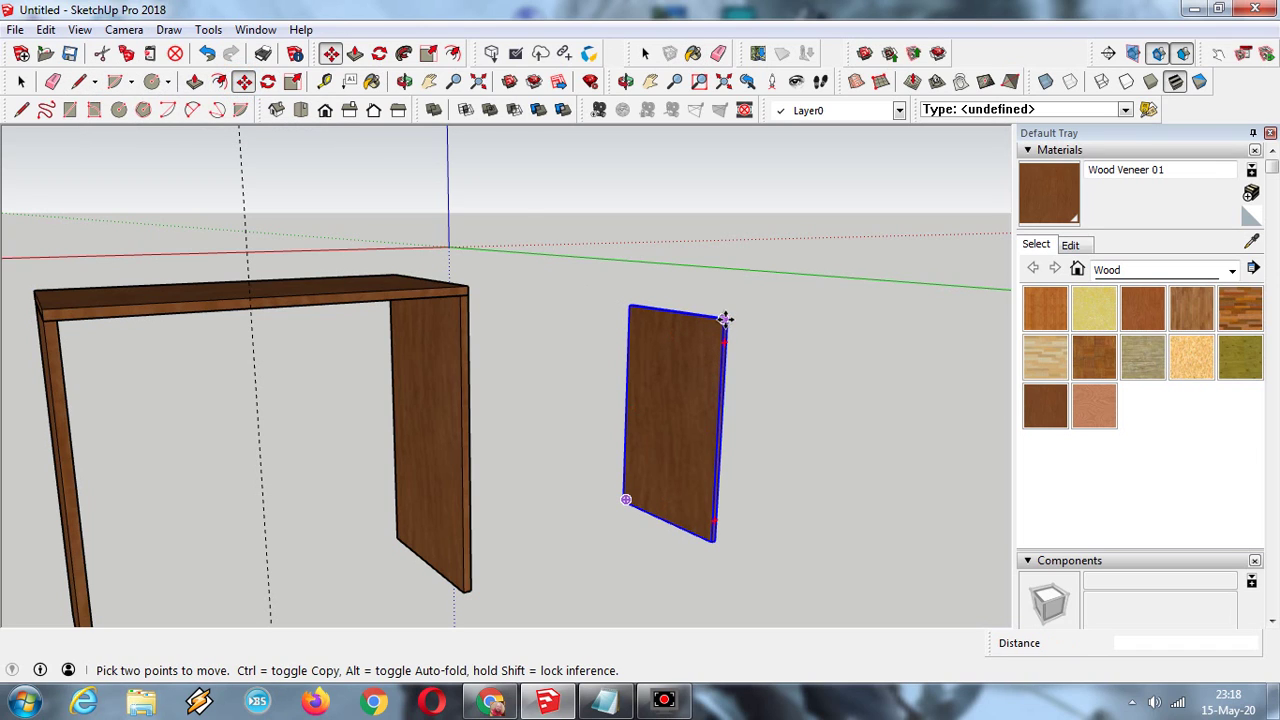
scroll(740, 320, "up", 4)
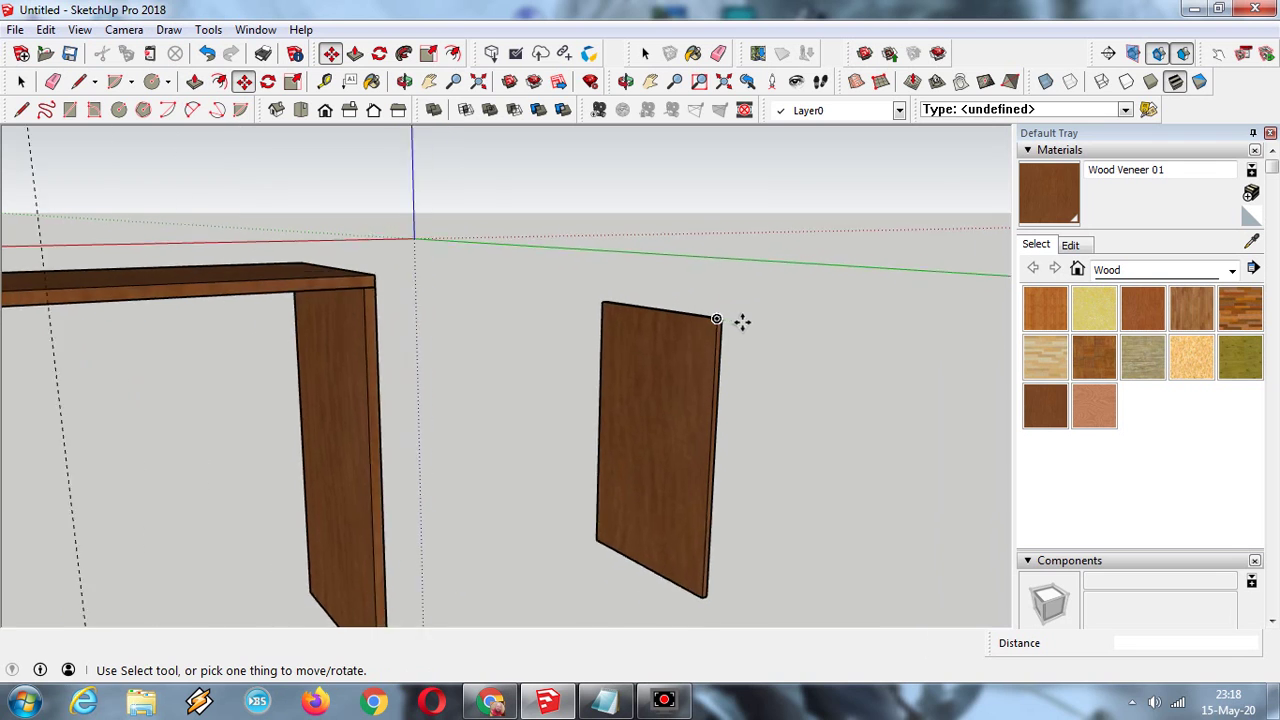
scroll(711, 328, "up", 2)
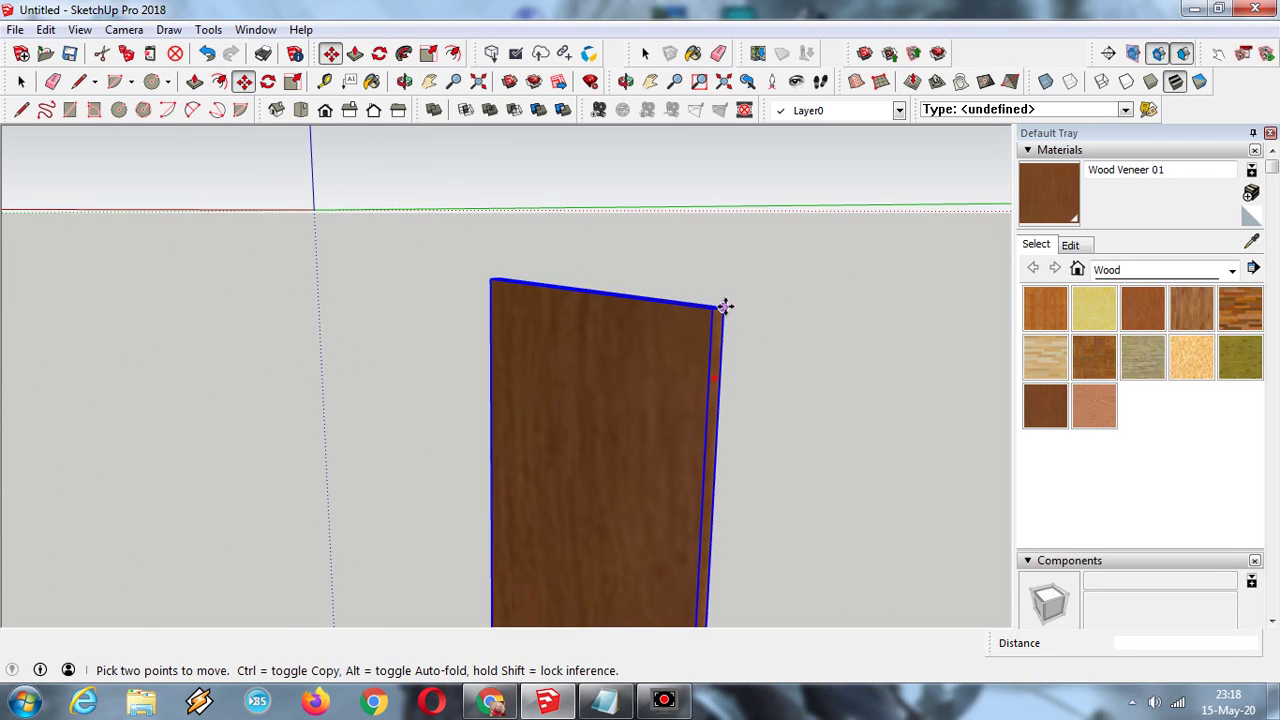
left_click(724, 307)
scroll(724, 307, "down", 6)
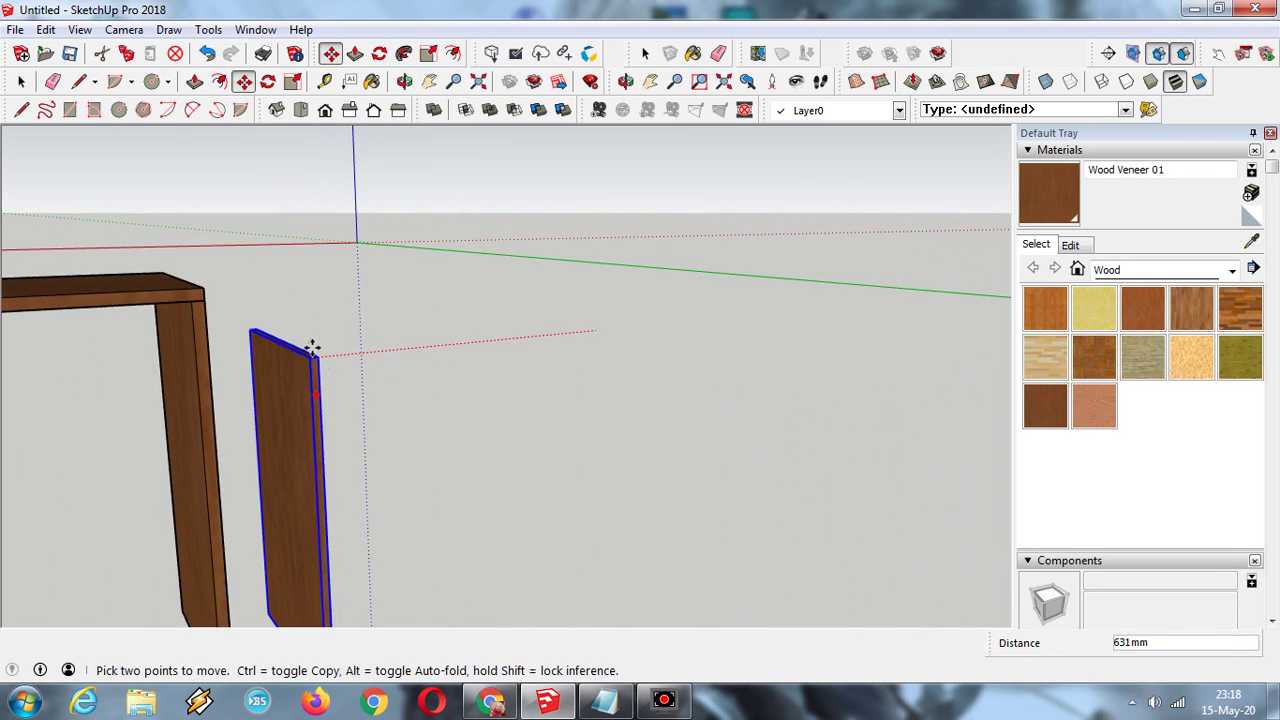
scroll(285, 346, "down", 2)
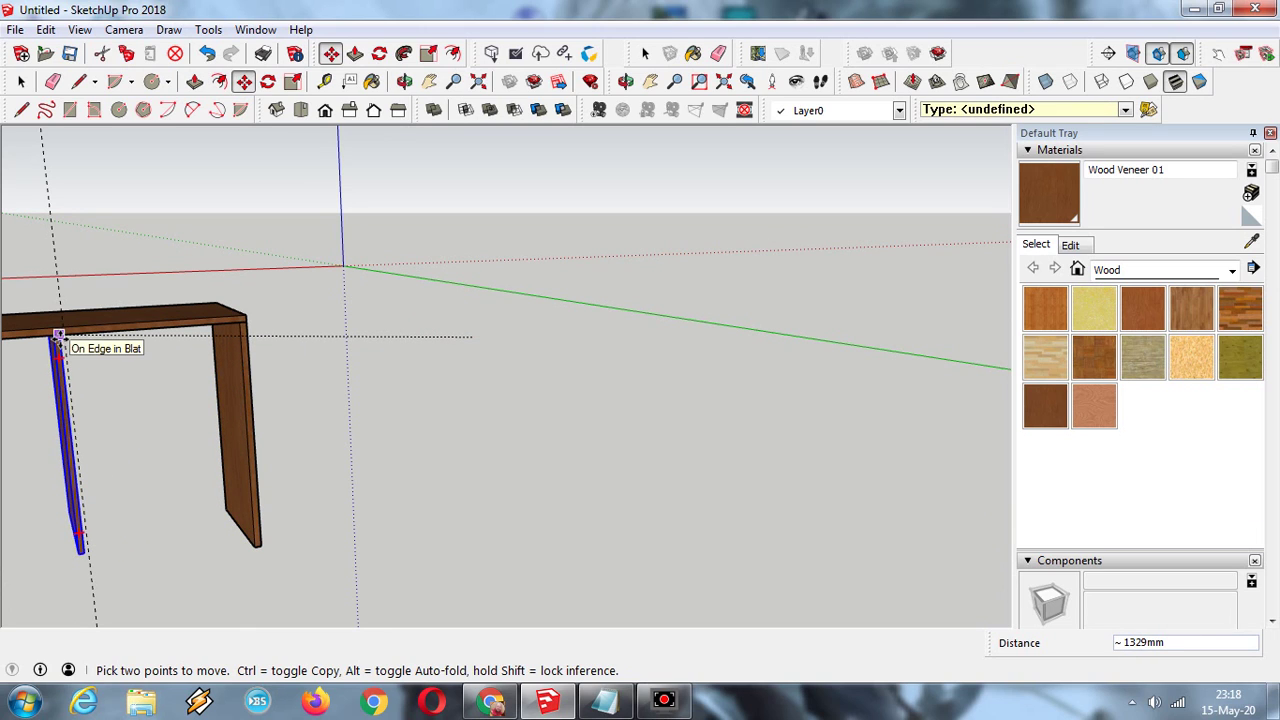
left_click(60, 337)
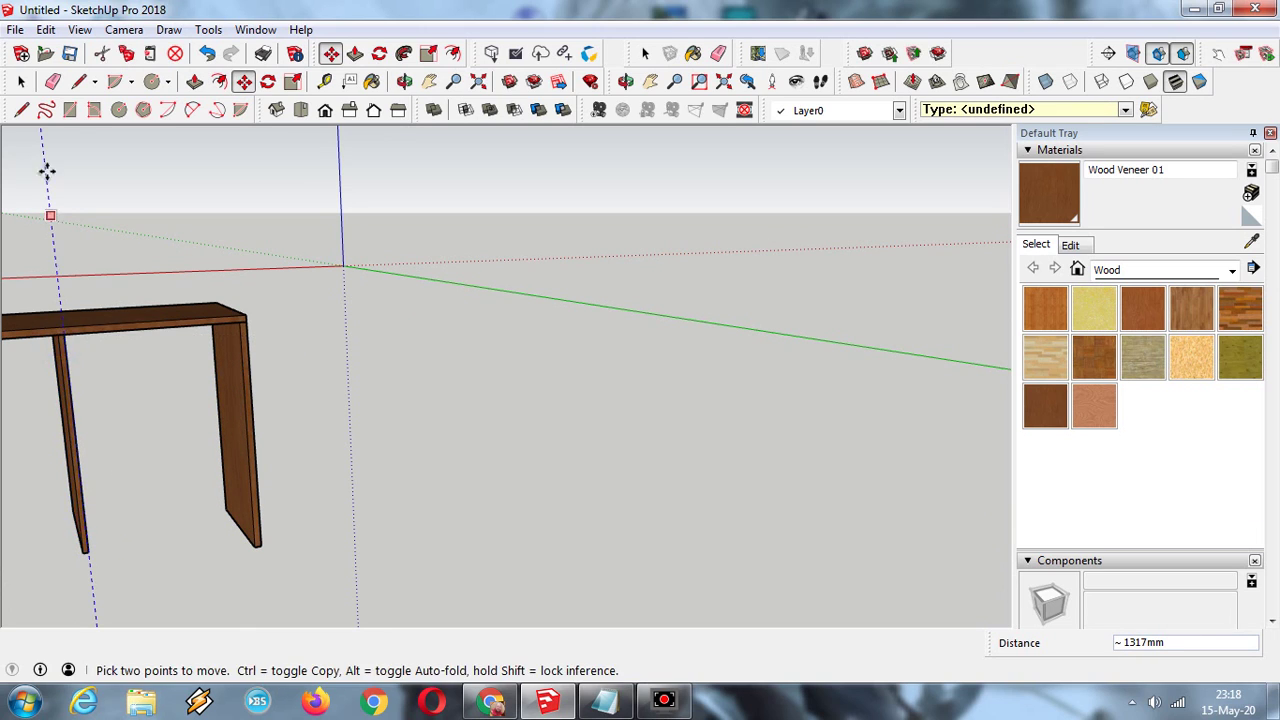
- Draw a reference line between the bottom inner front corners of the two side panels
left_click(404, 81)
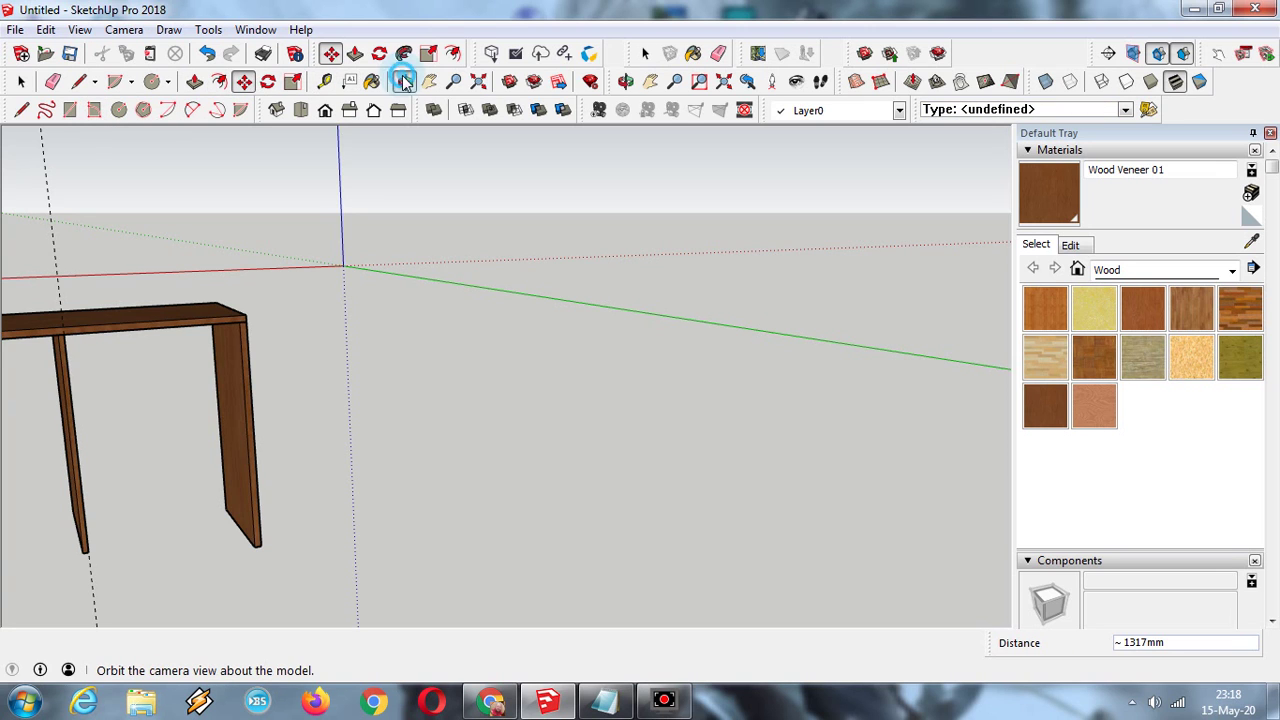
left_click_drag(140, 349, 199, 468)
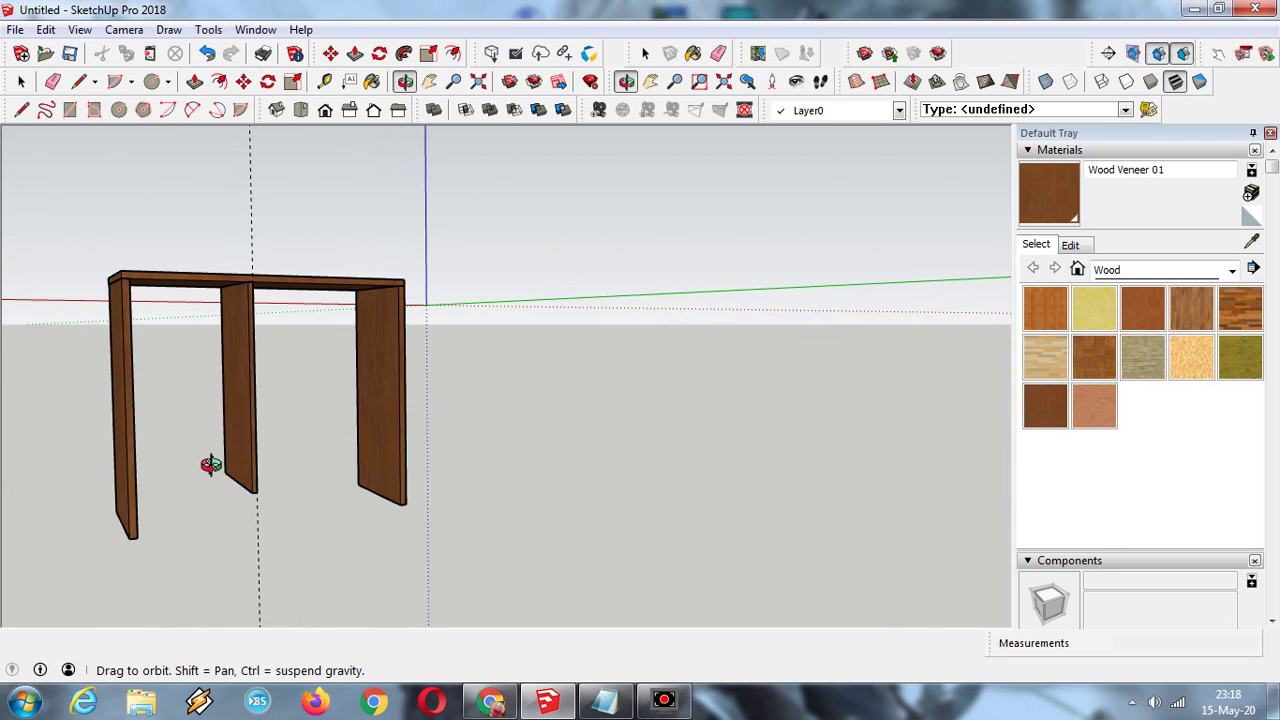
scroll(211, 464, "up", 1)
scroll(211, 464, "up", 1)
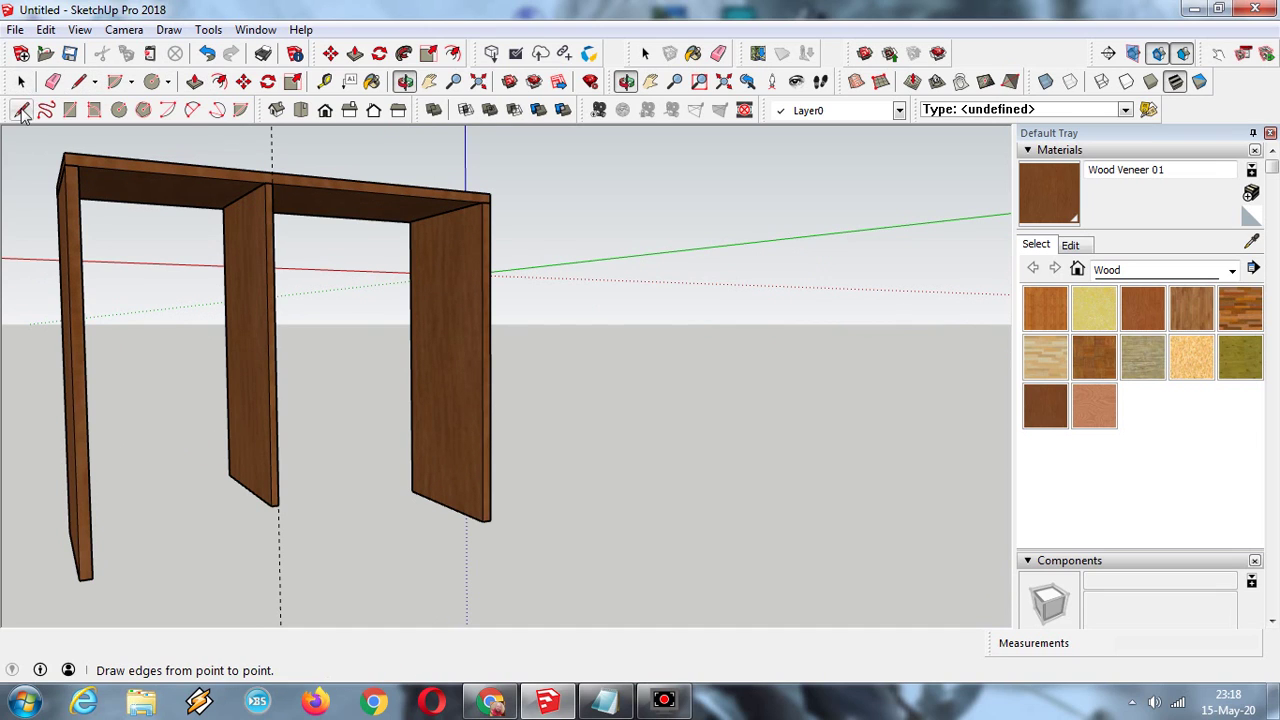
left_click(21, 110)
left_click(91, 577)
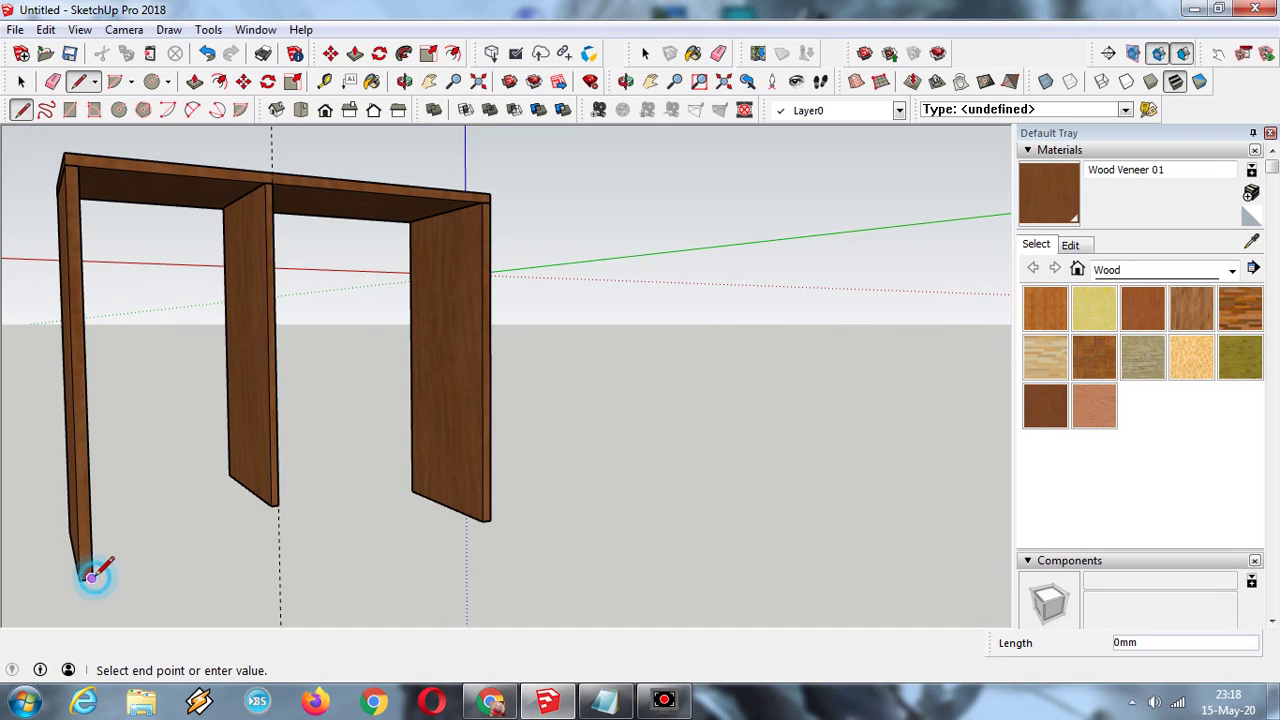
left_click(482, 520)
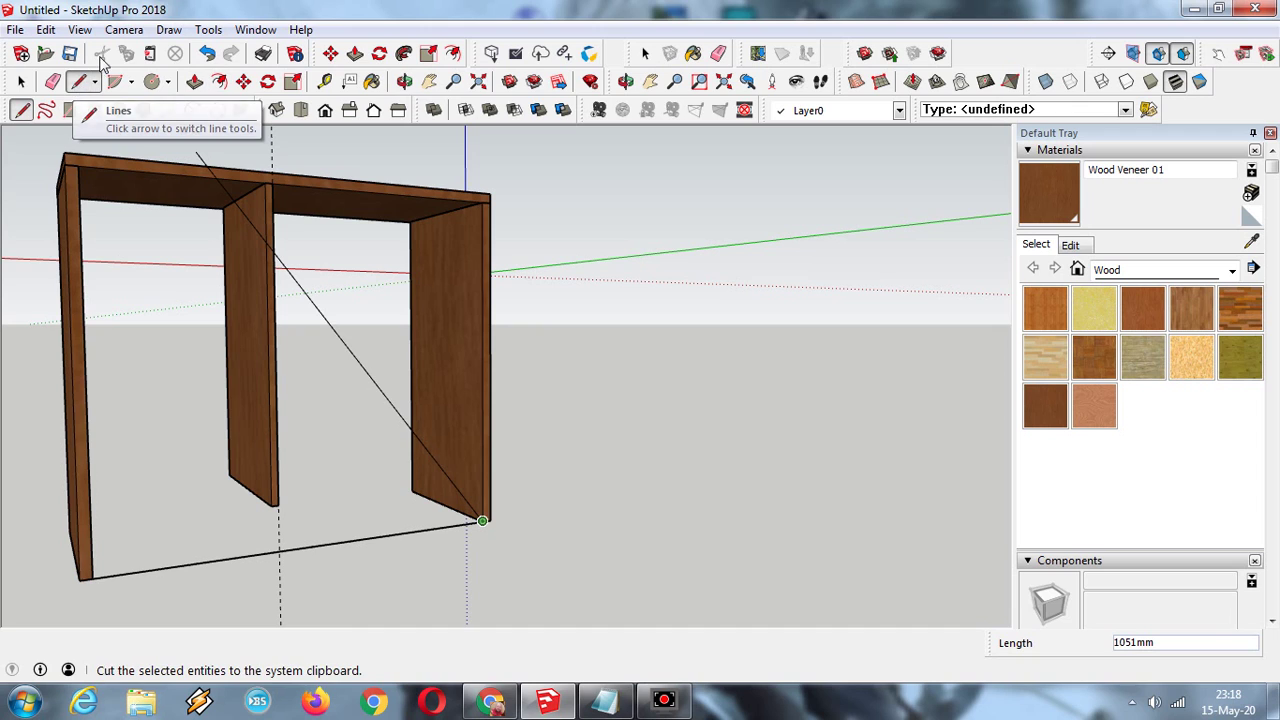
- Move component 3 down about 91 mm along the guide by its bottom front corner, towards the reference line
left_click(245, 83)
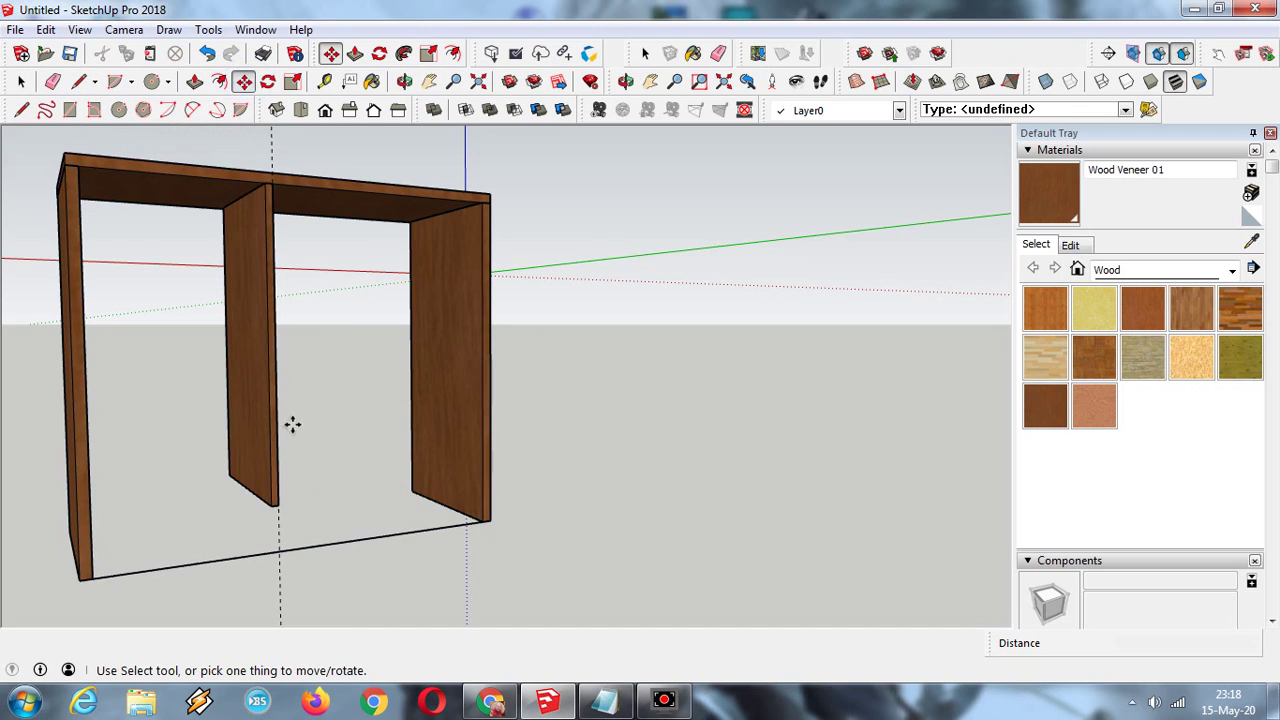
left_click(279, 505)
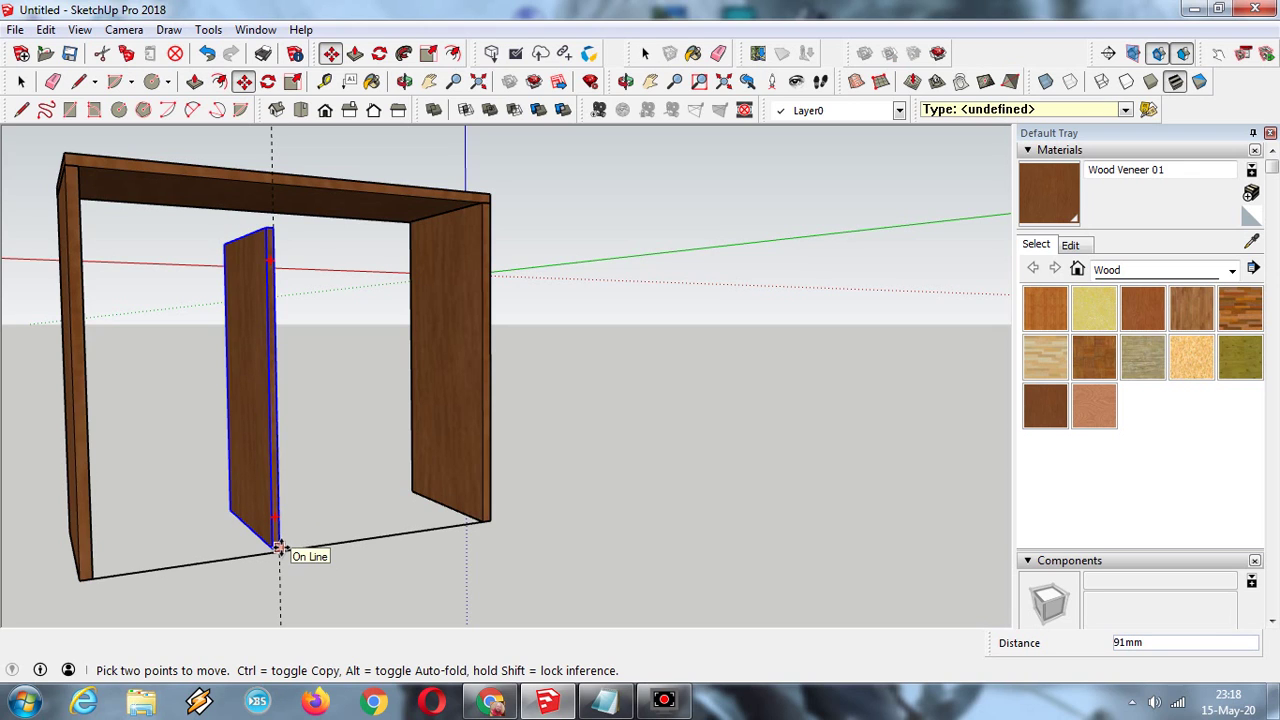
left_click(280, 548)
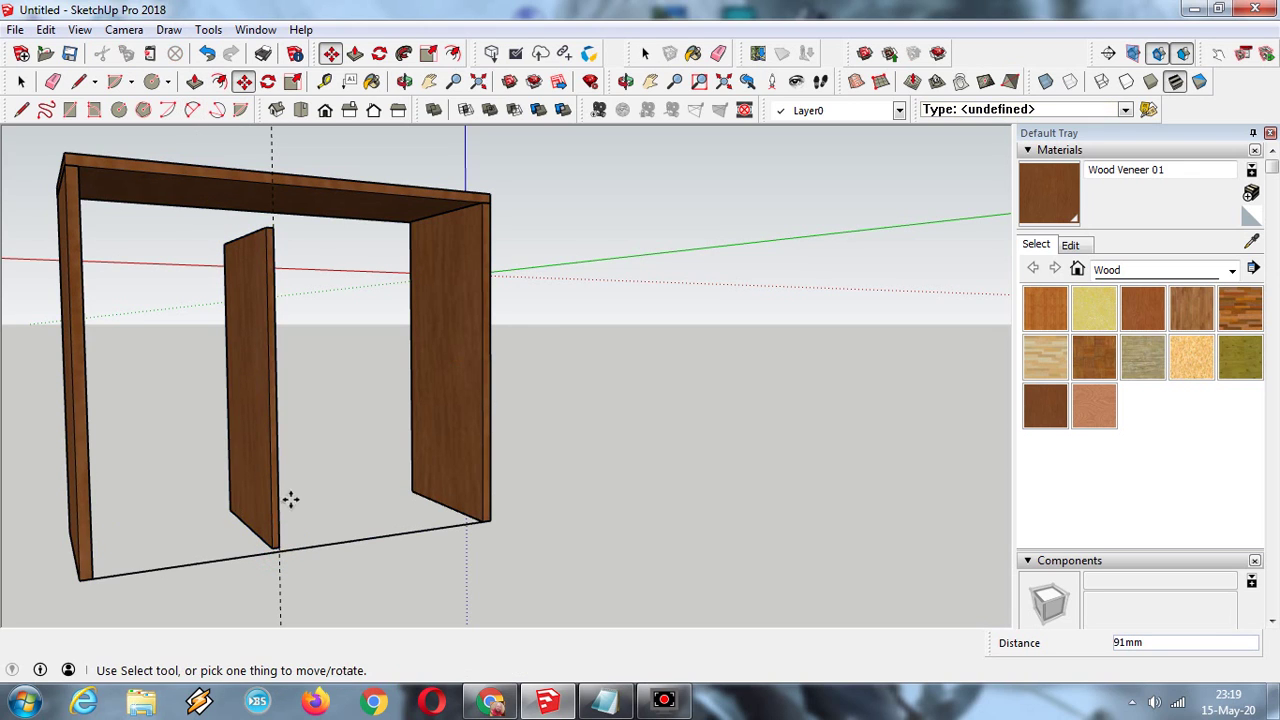
- Lower component 3 about another 9 mm so its bottom front corner snaps to the intersection of the guide and reference line
left_click(404, 81)
left_click_drag(306, 431, 366, 475)
scroll(285, 446, "up", 3)
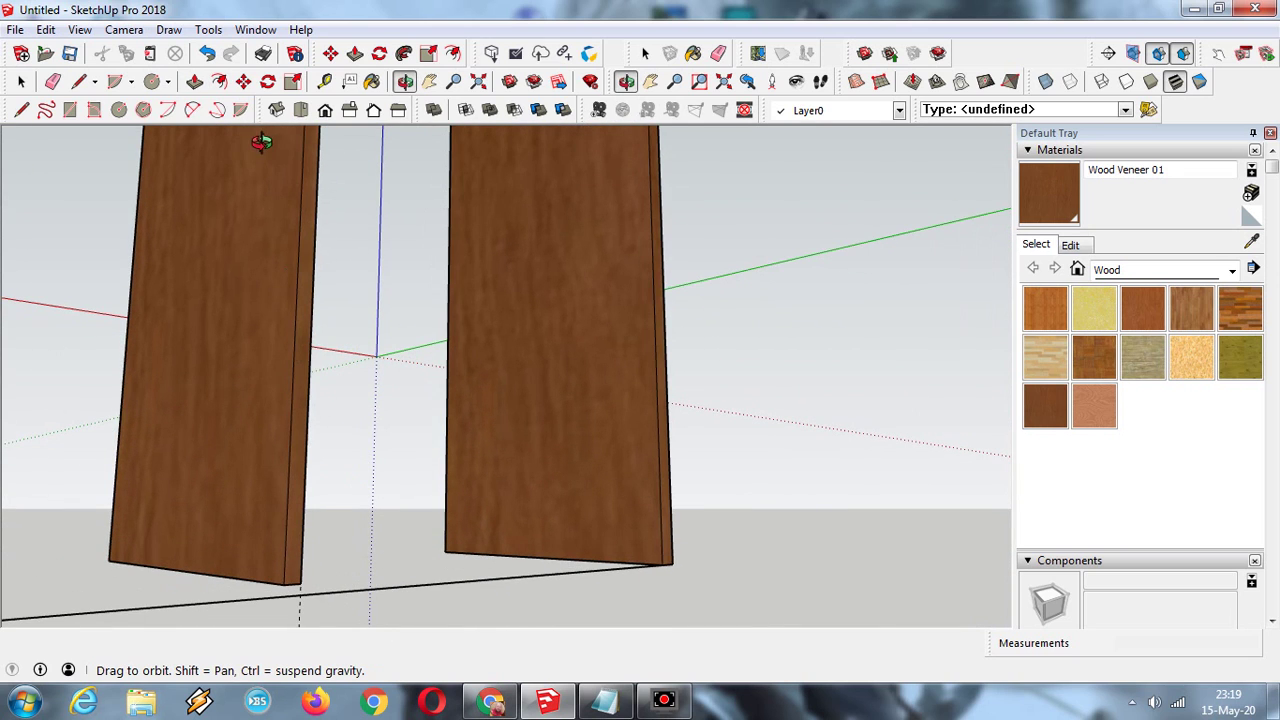
left_click(244, 81)
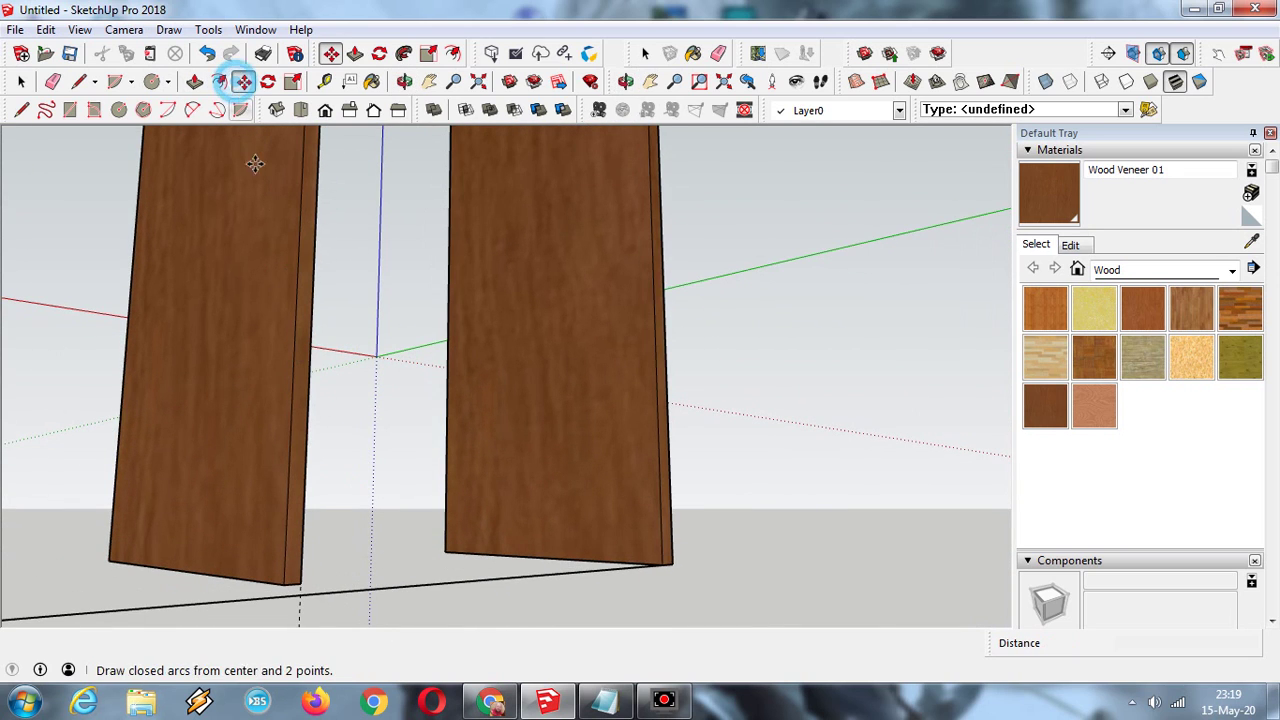
left_click(301, 583)
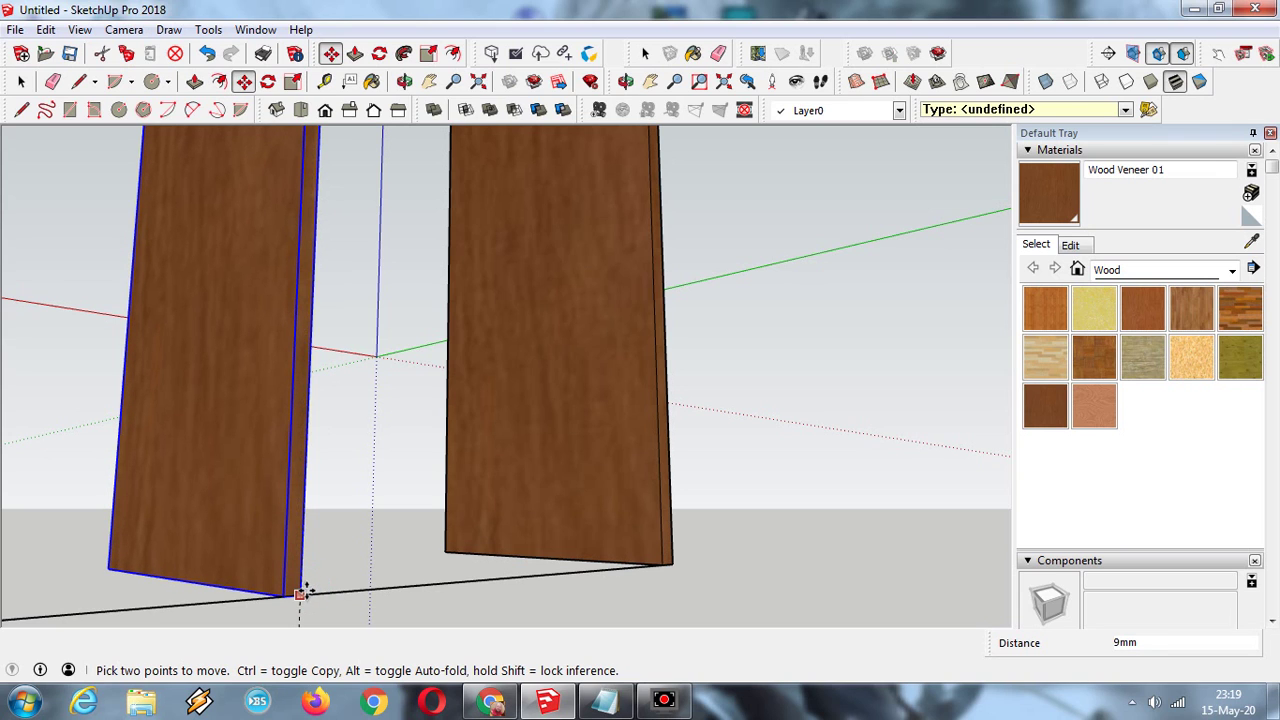
left_click(298, 586)
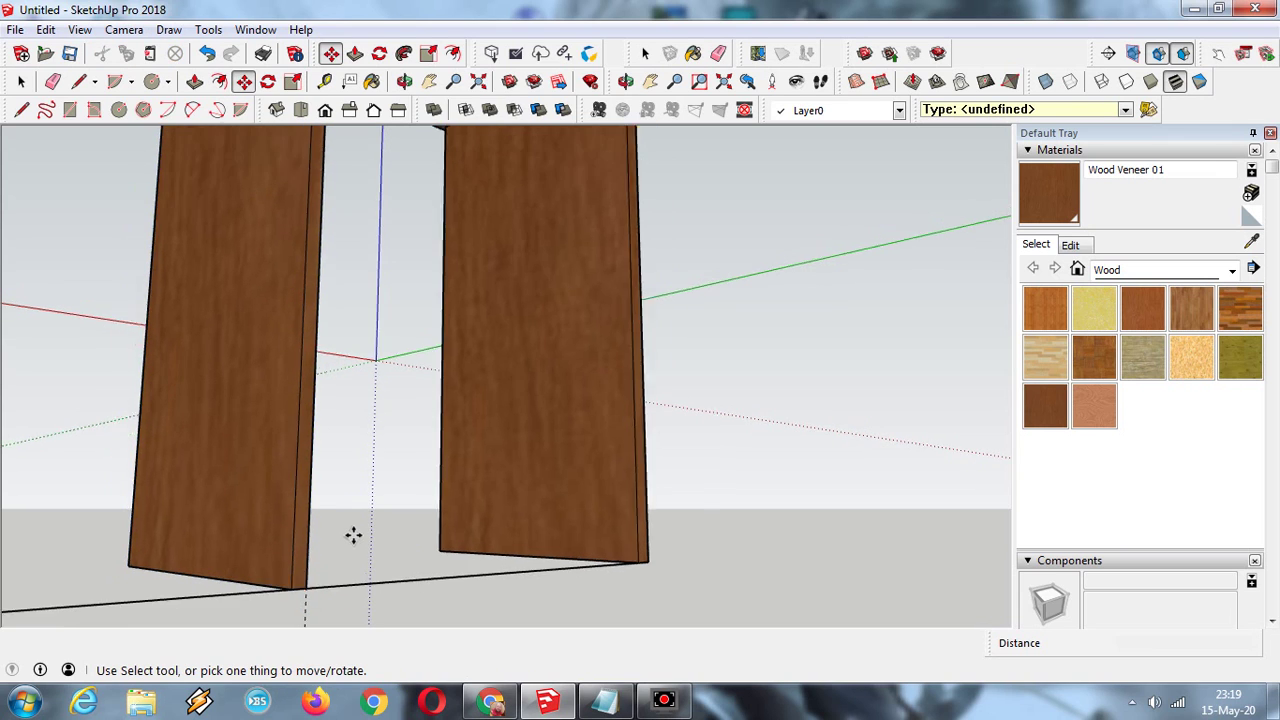
- Erase the reference line between the side panels and the vertical guide
scroll(351, 532, "down", 5)
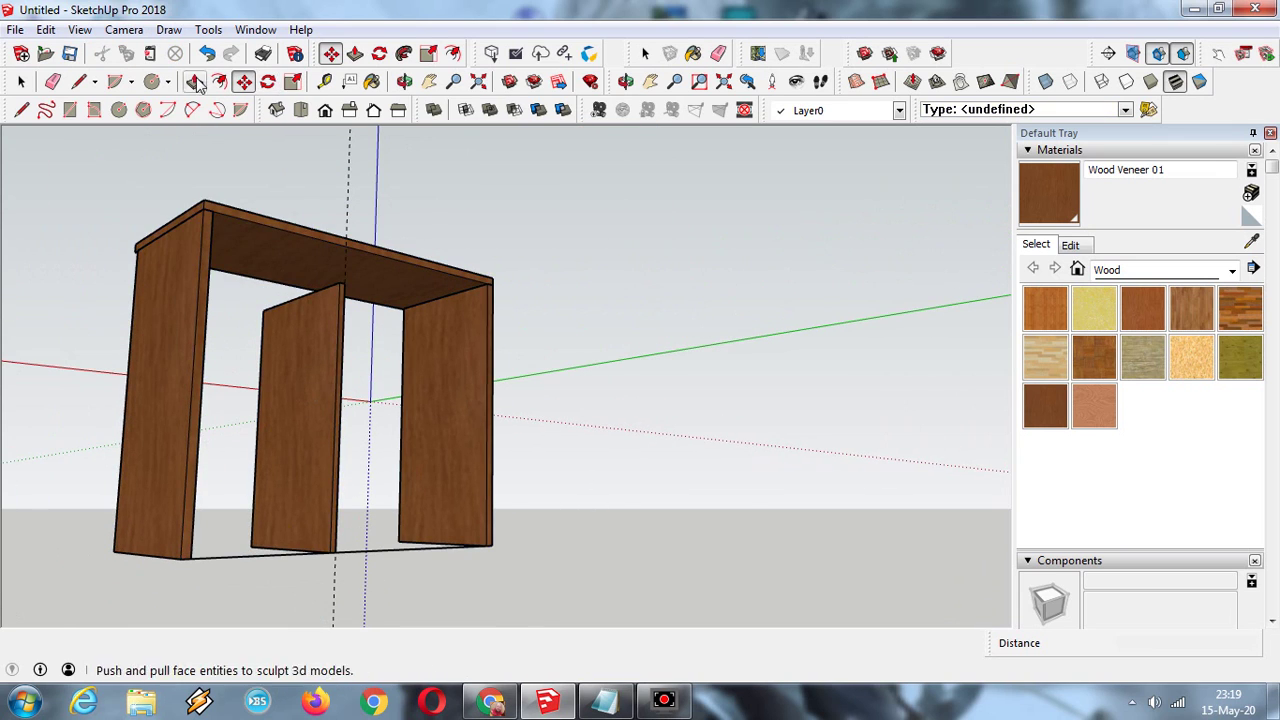
left_click(53, 81)
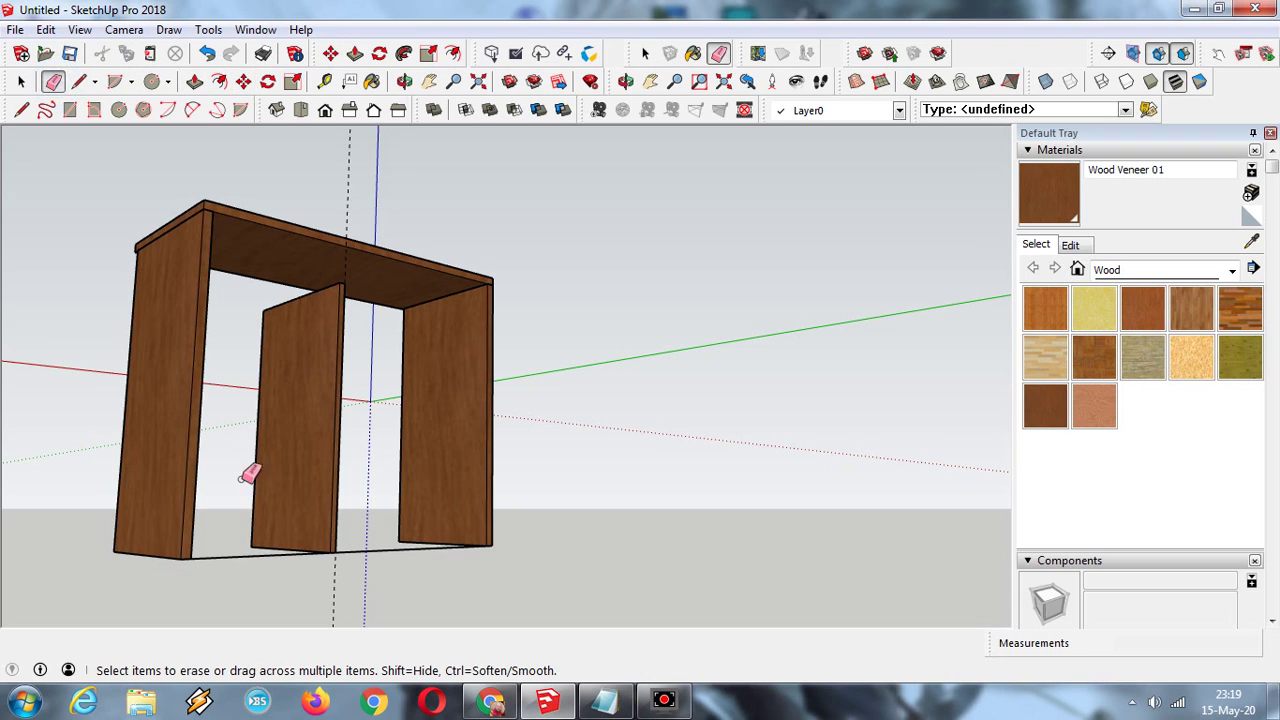
left_click(268, 551)
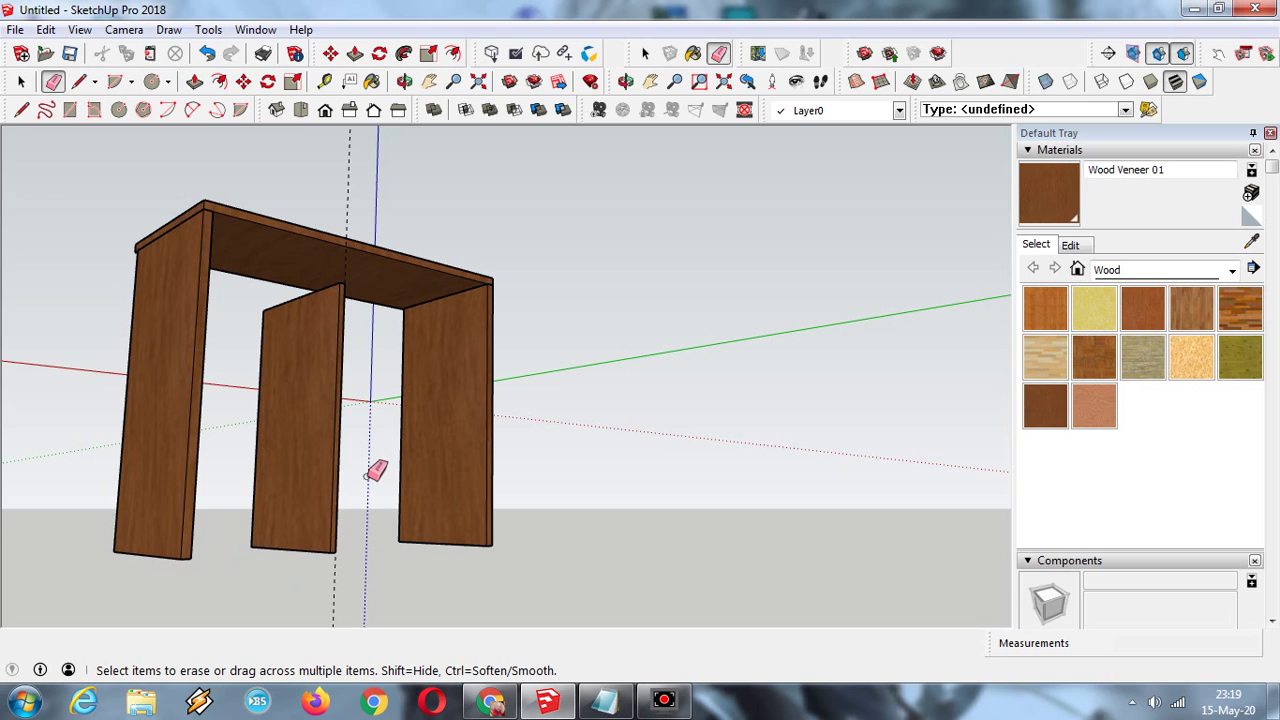
left_click(336, 597)
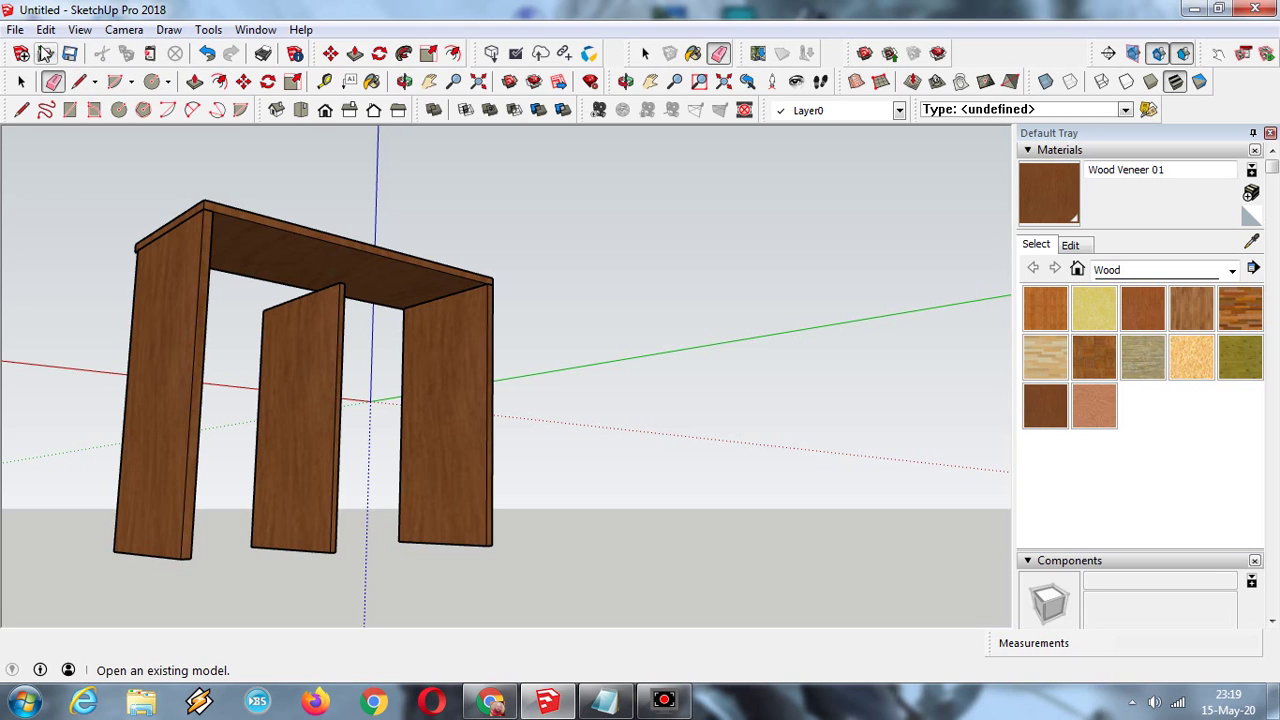
left_click(53, 81)
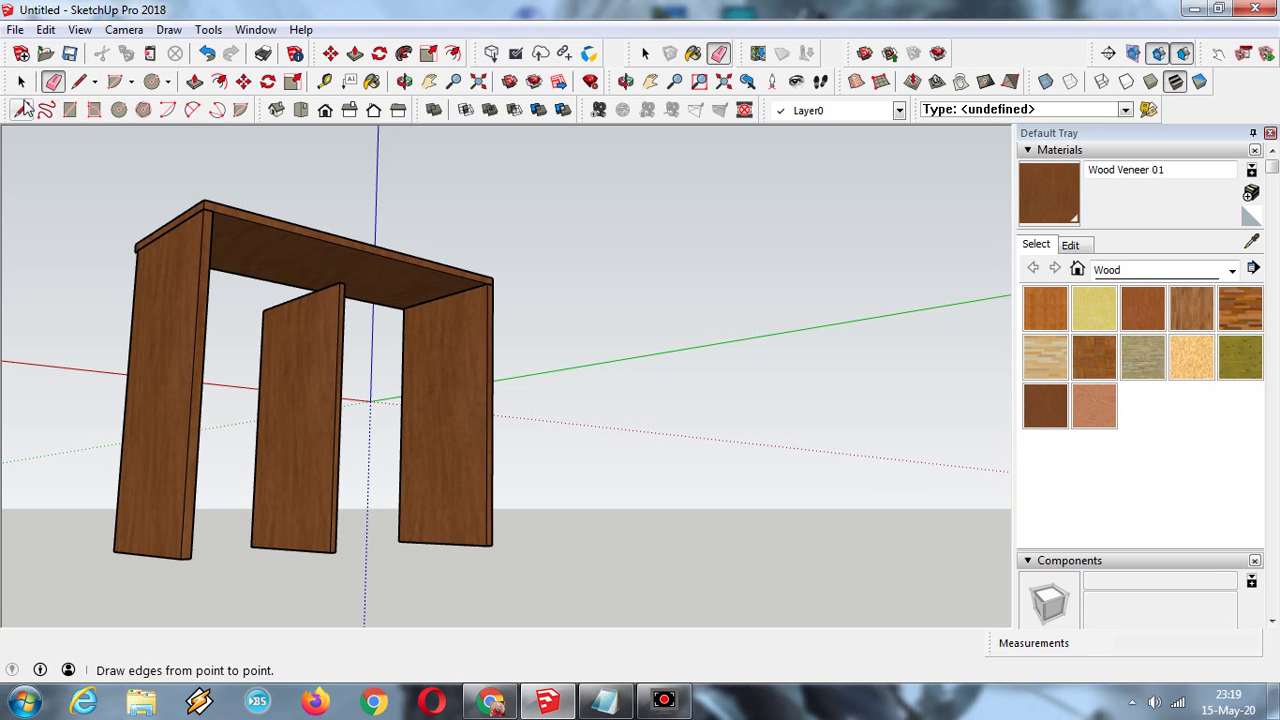
- Group the table frame together with component 3
left_click(21, 81)
mouse_move(102, 175)
left_mouse_down()
mouse_move(402, 542)
mouse_move(617, 703)
mouse_move(615, 690)
left_mouse_up()
right_click(426, 487)
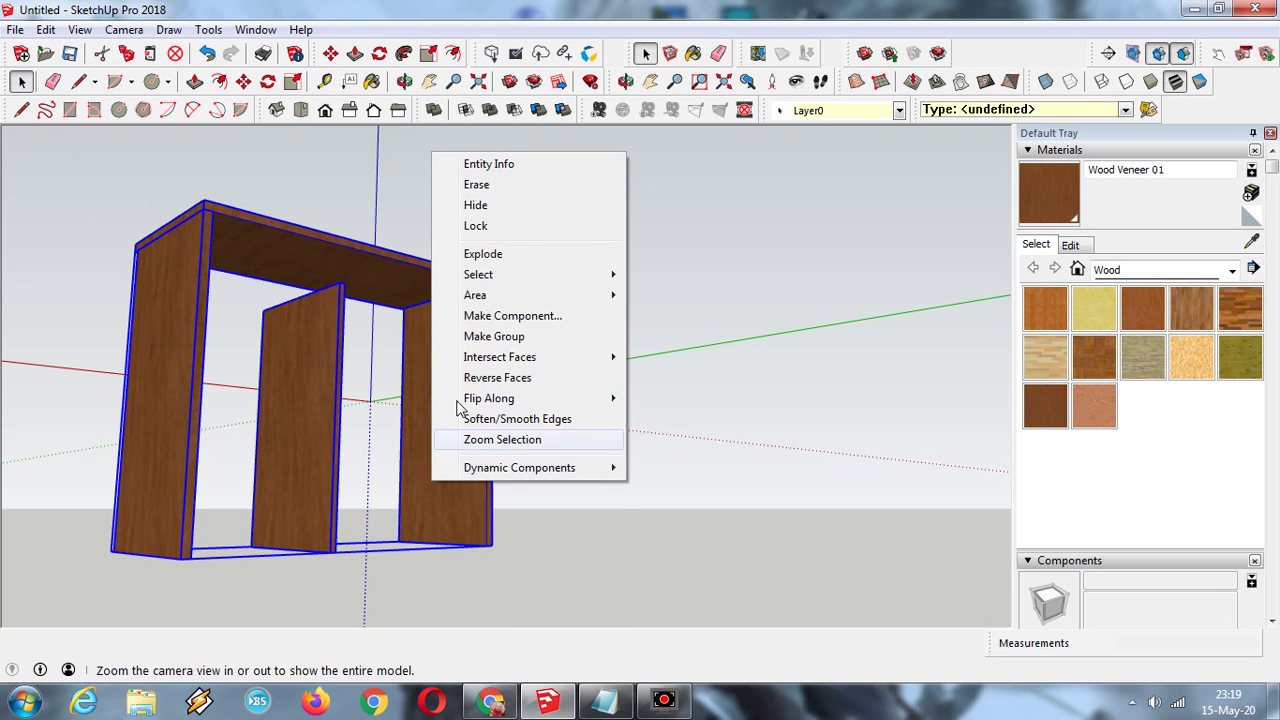
left_click(494, 336)
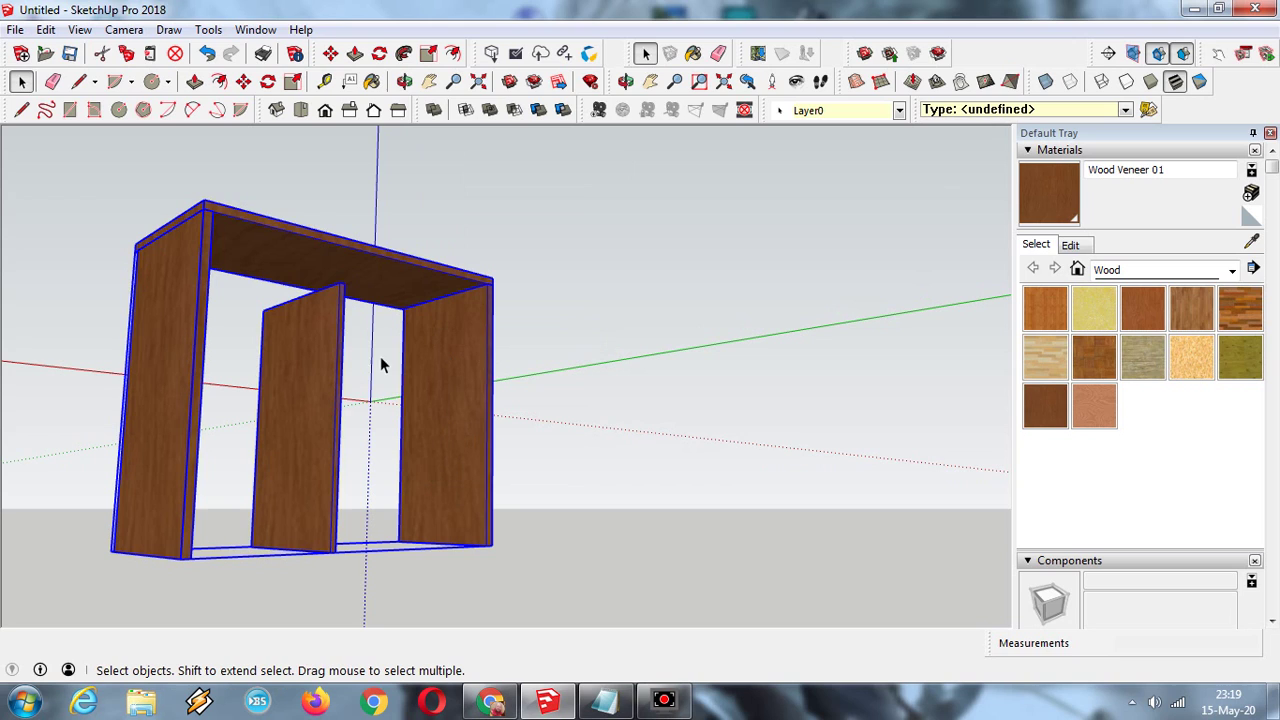
left_click(549, 338)
left_click(53, 81)
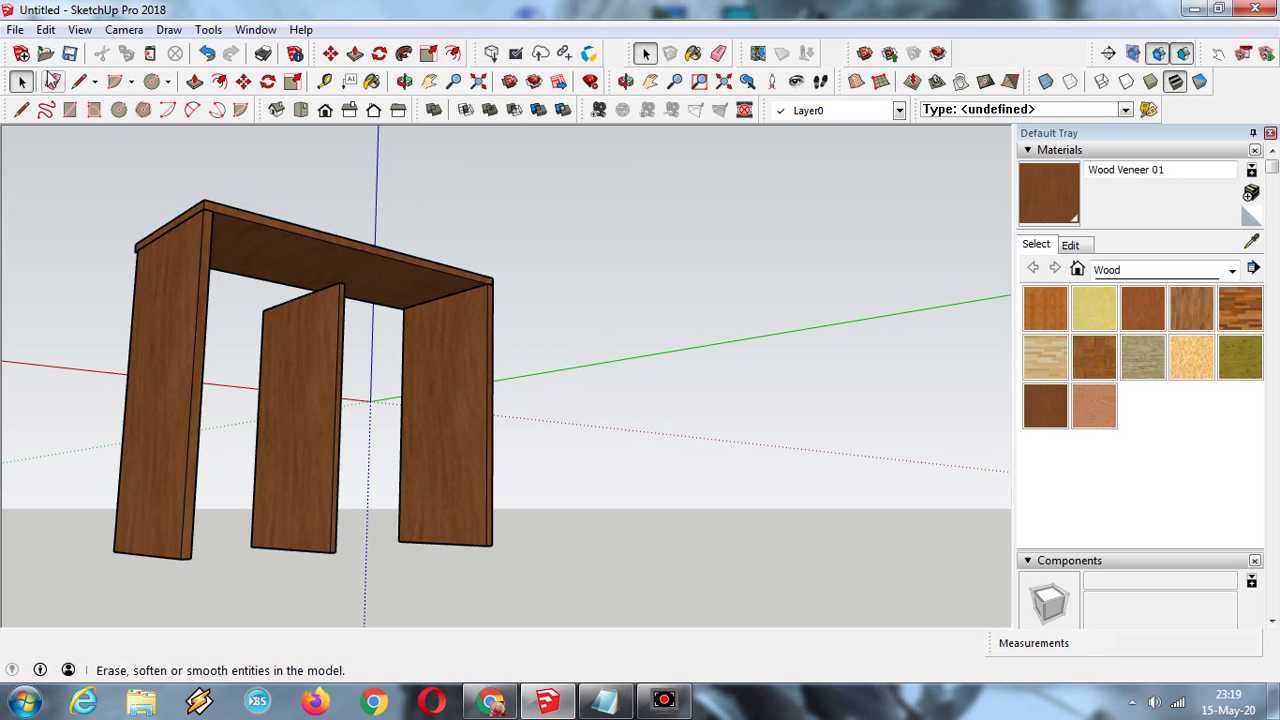
left_click(79, 81)
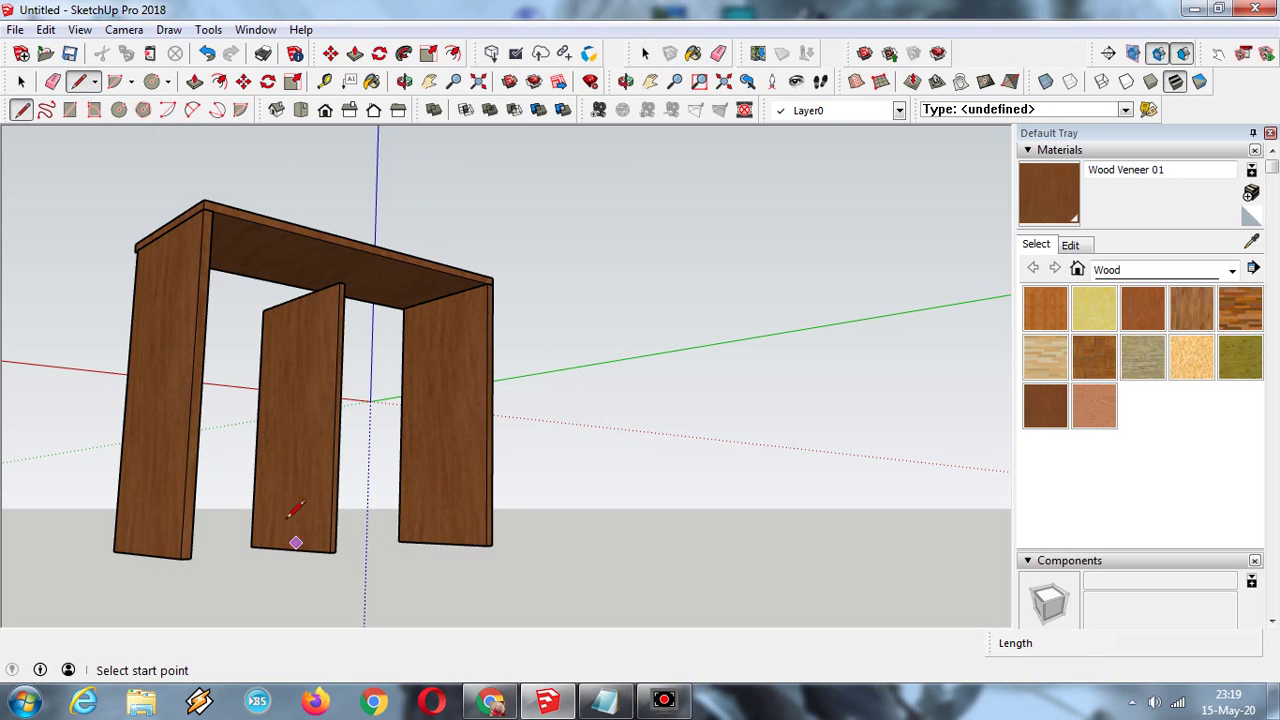
left_click(404, 81)
left_click_drag(254, 317, 586, 466)
scroll(586, 446, "up", 3)
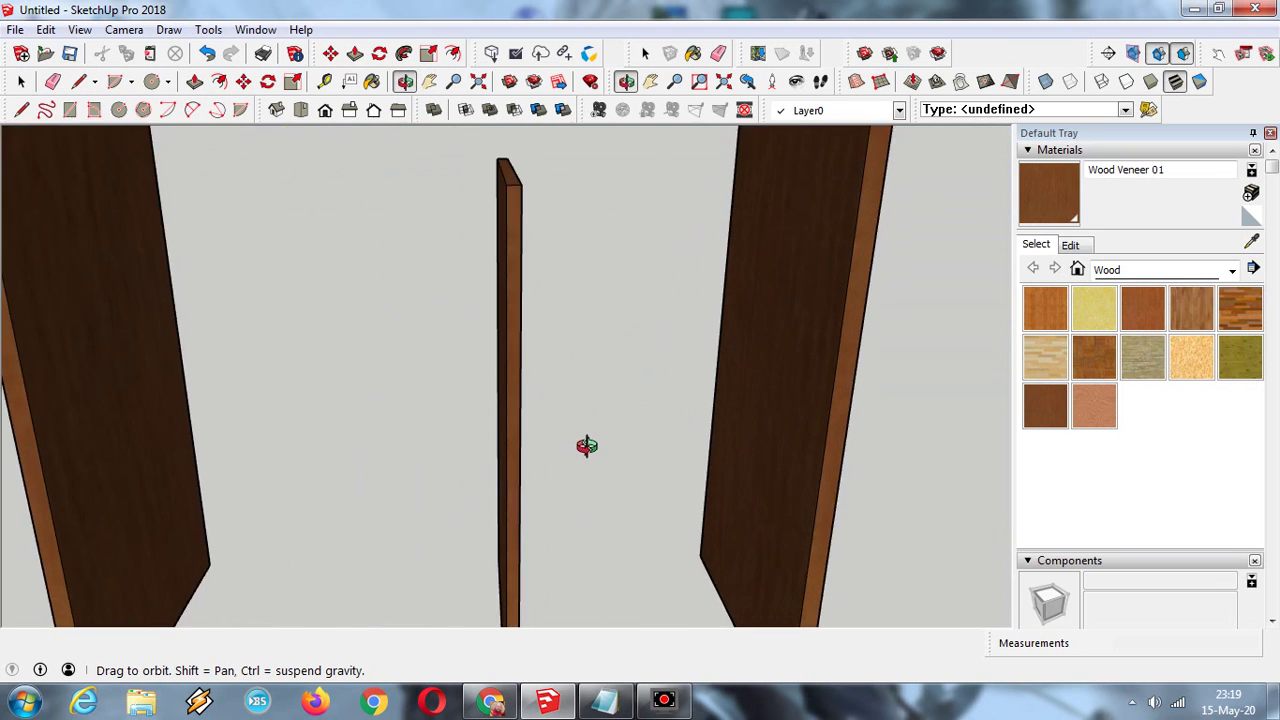
left_click_drag(566, 346, 379, 254)
scroll(690, 340, "down", 3)
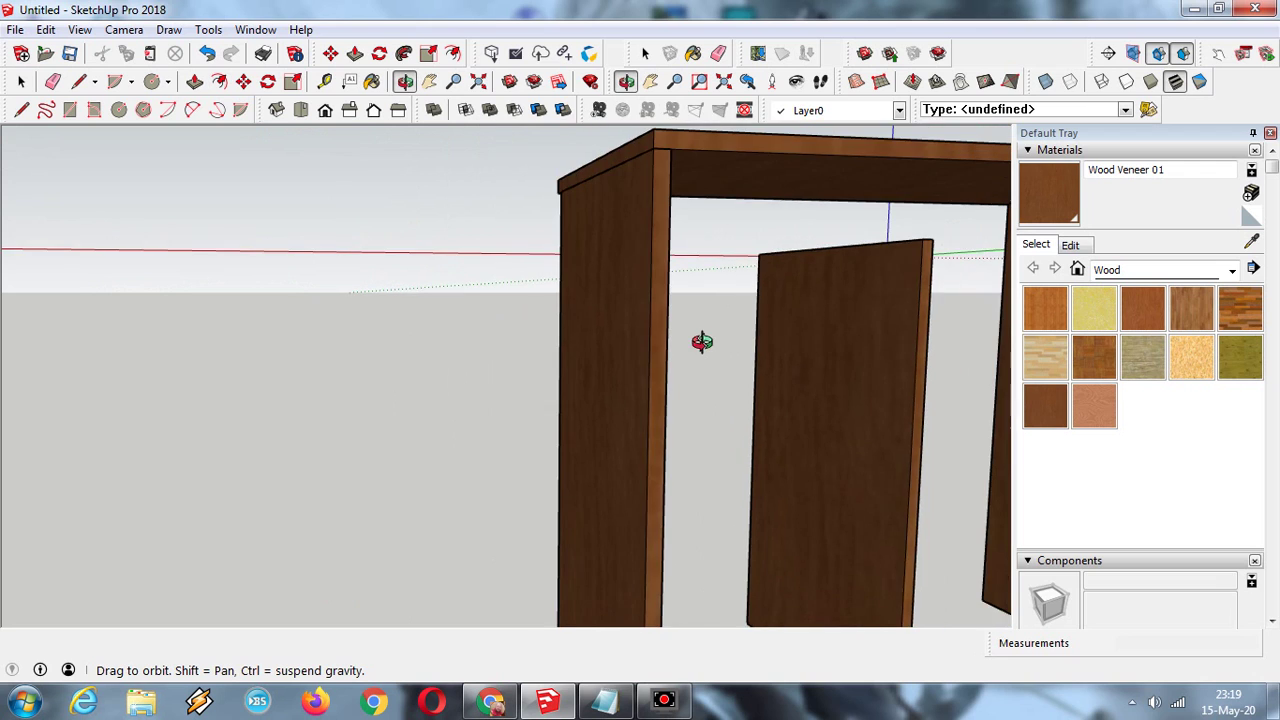
mouse_move(737, 360)
left_mouse_down()
mouse_move(646, 357)
mouse_move(532, 420)
left_mouse_up()
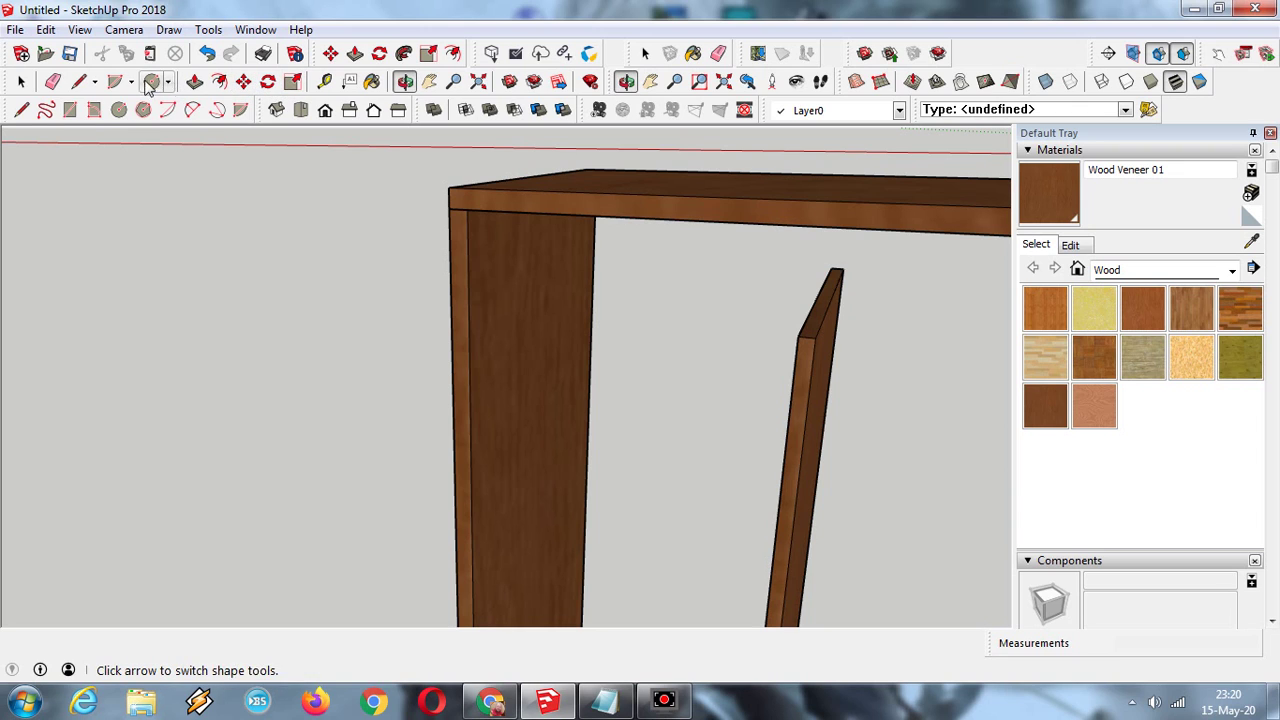
left_click(70, 110)
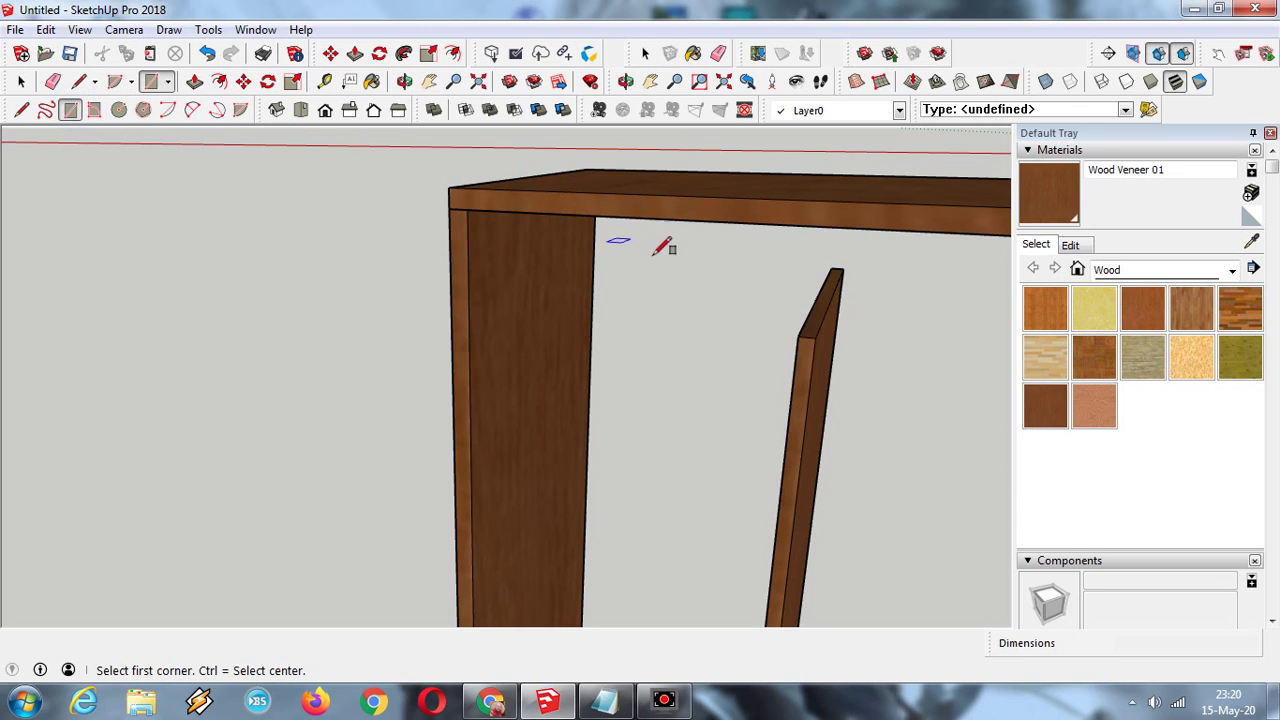
left_click(815, 338)
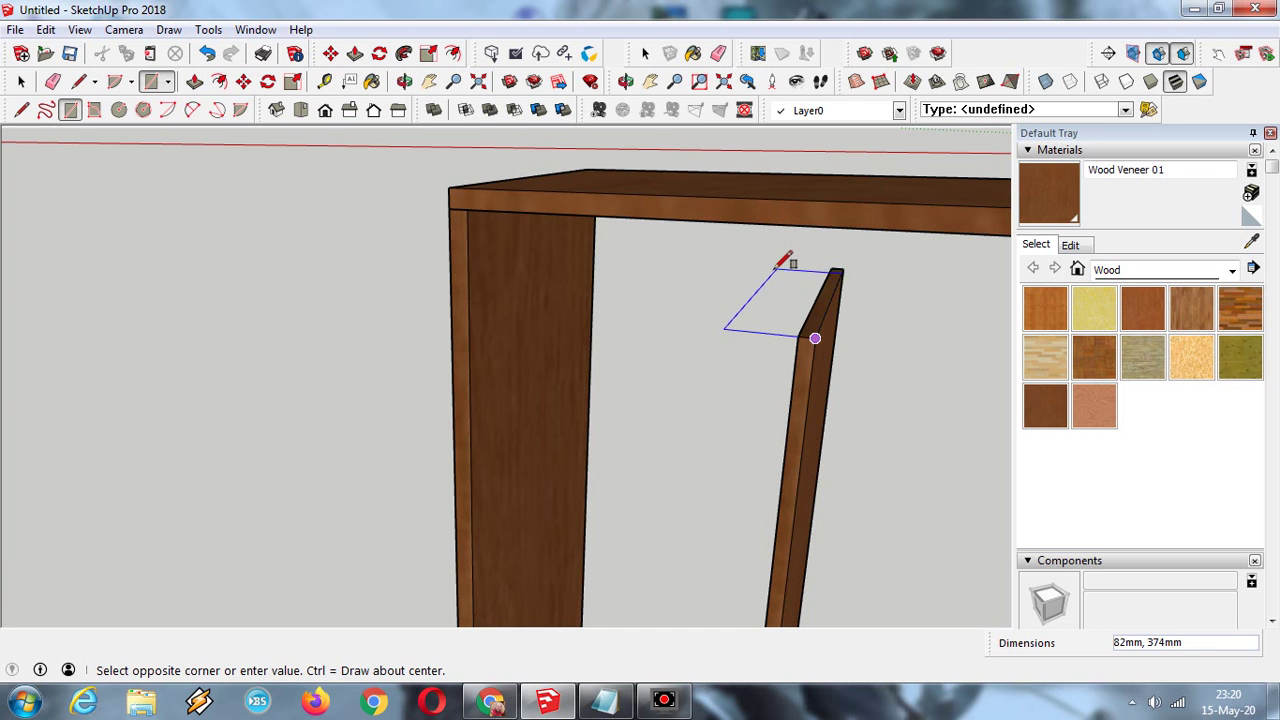
- Examine the desk from above and from the front, including the space between the middle panel and the top
left_click(626, 81)
left_click_drag(600, 249, 559, 214)
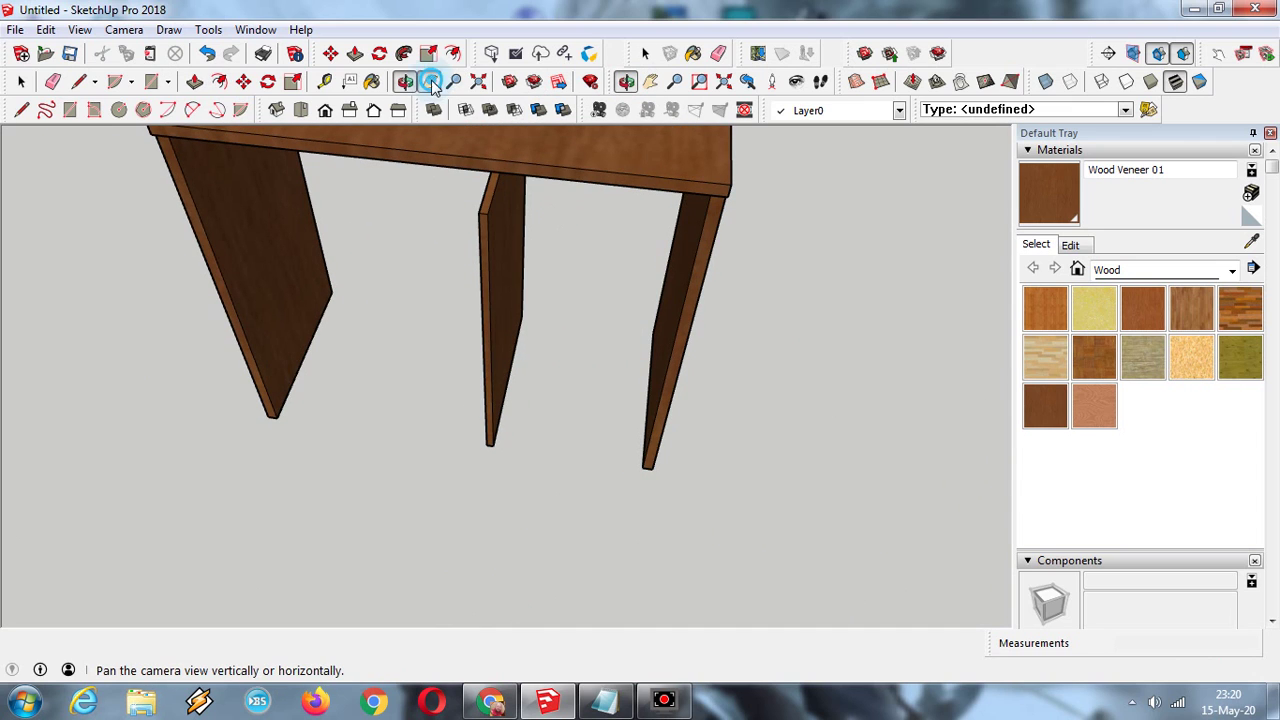
left_click(650, 81)
middle_click_drag(520, 260, 493, 462)
scroll(507, 472, "up", 1)
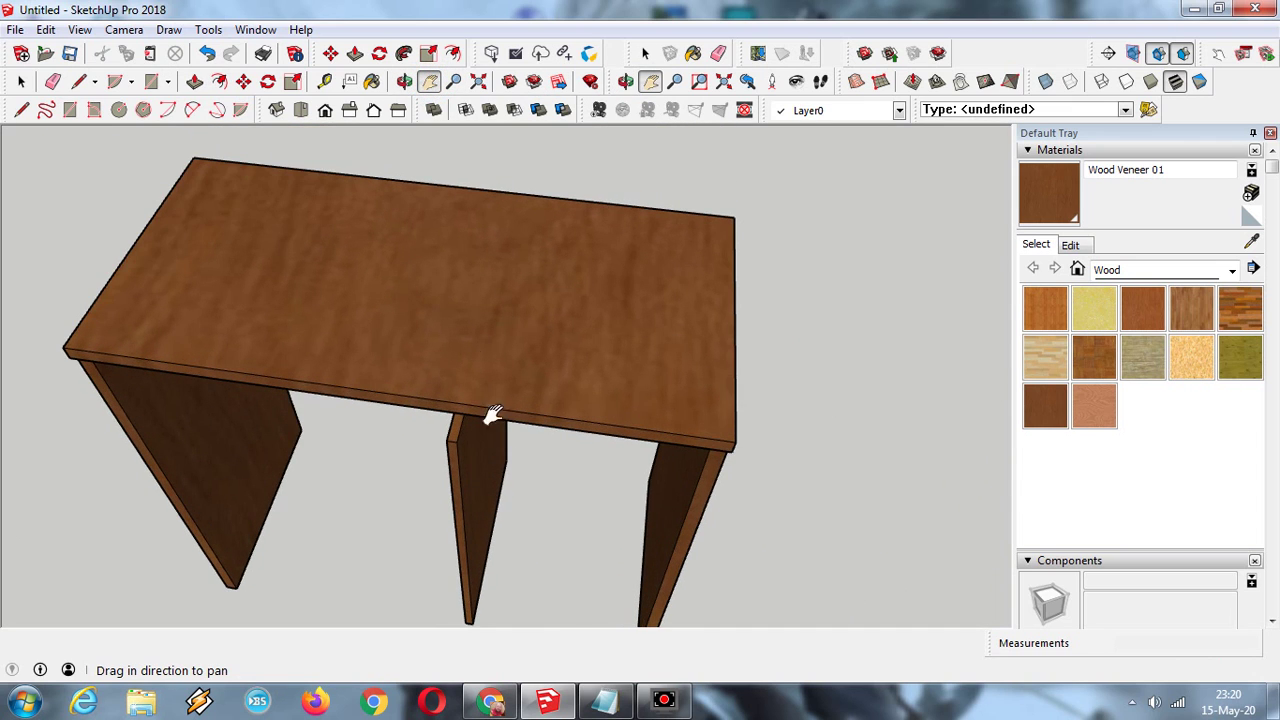
left_click(404, 81)
left_click_drag(515, 450, 643, 338)
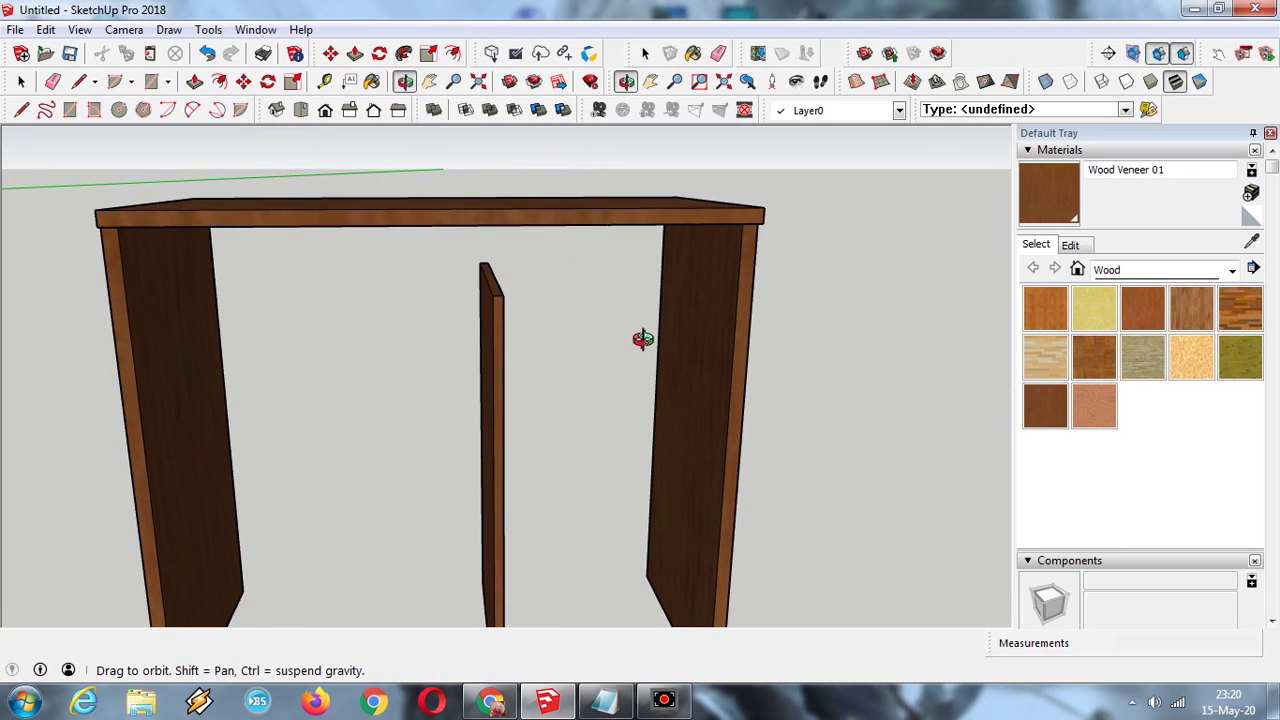
left_click(68, 112)
left_click(480, 264)
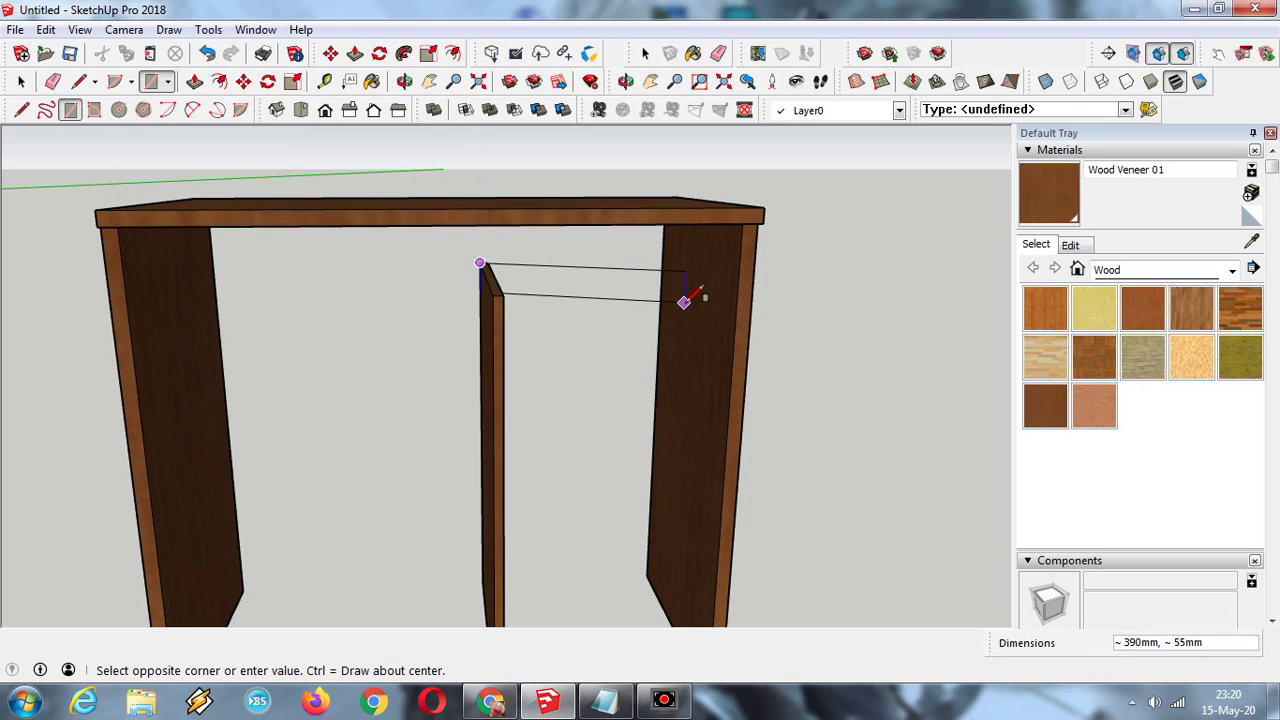
scroll(690, 298, "up", 3)
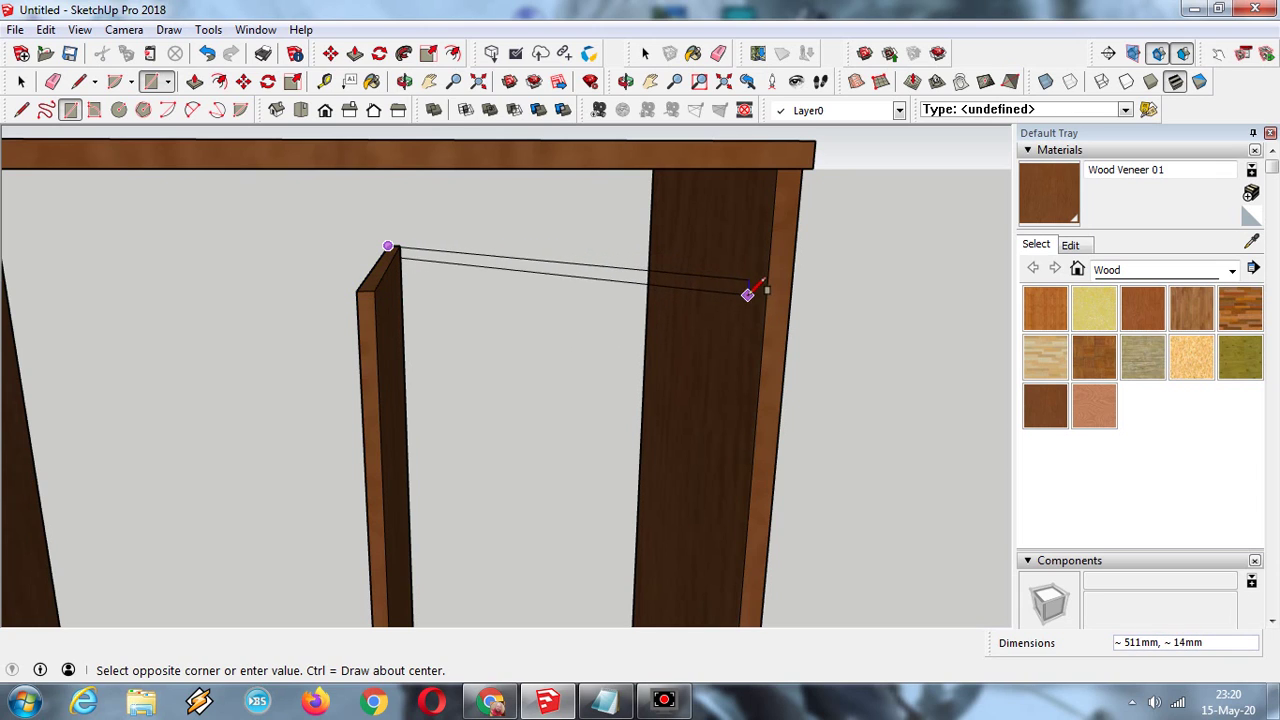
- Draw a closed horizontal outline about 356 mm by 410 mm from the top of middle panel 3 across to the nearer side panel's inner face
left_click(78, 81)
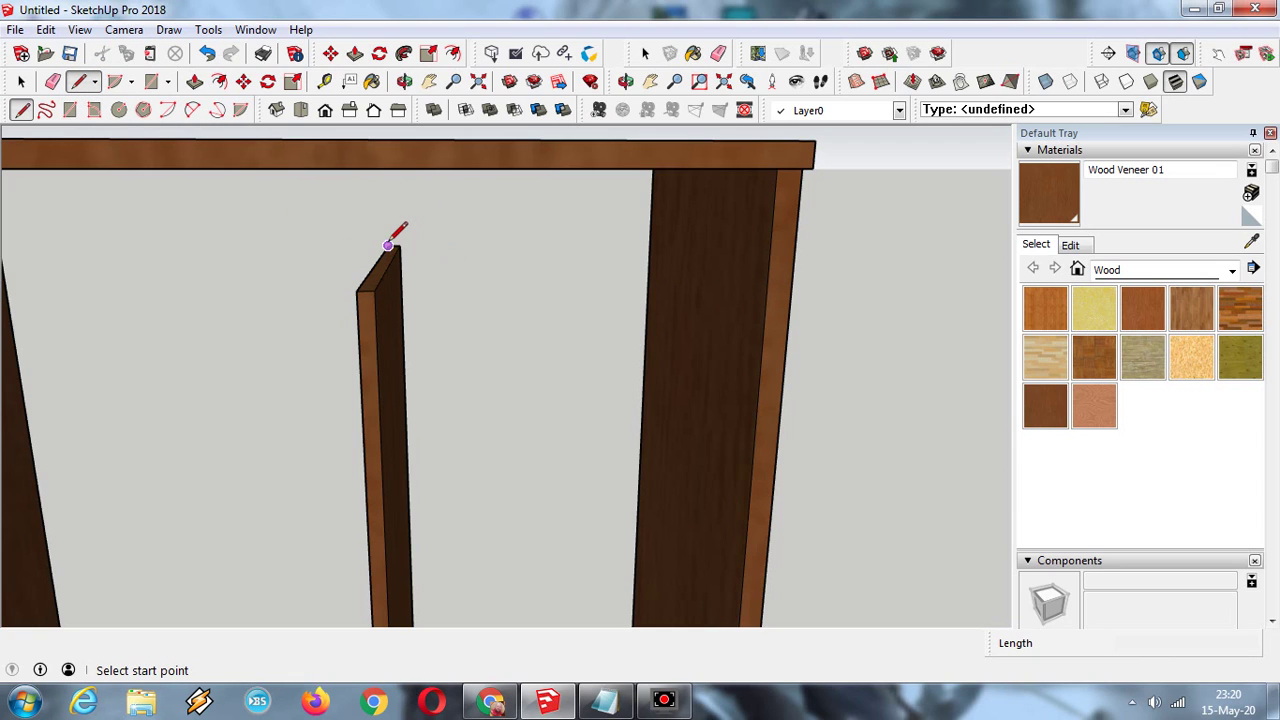
left_click(356, 290)
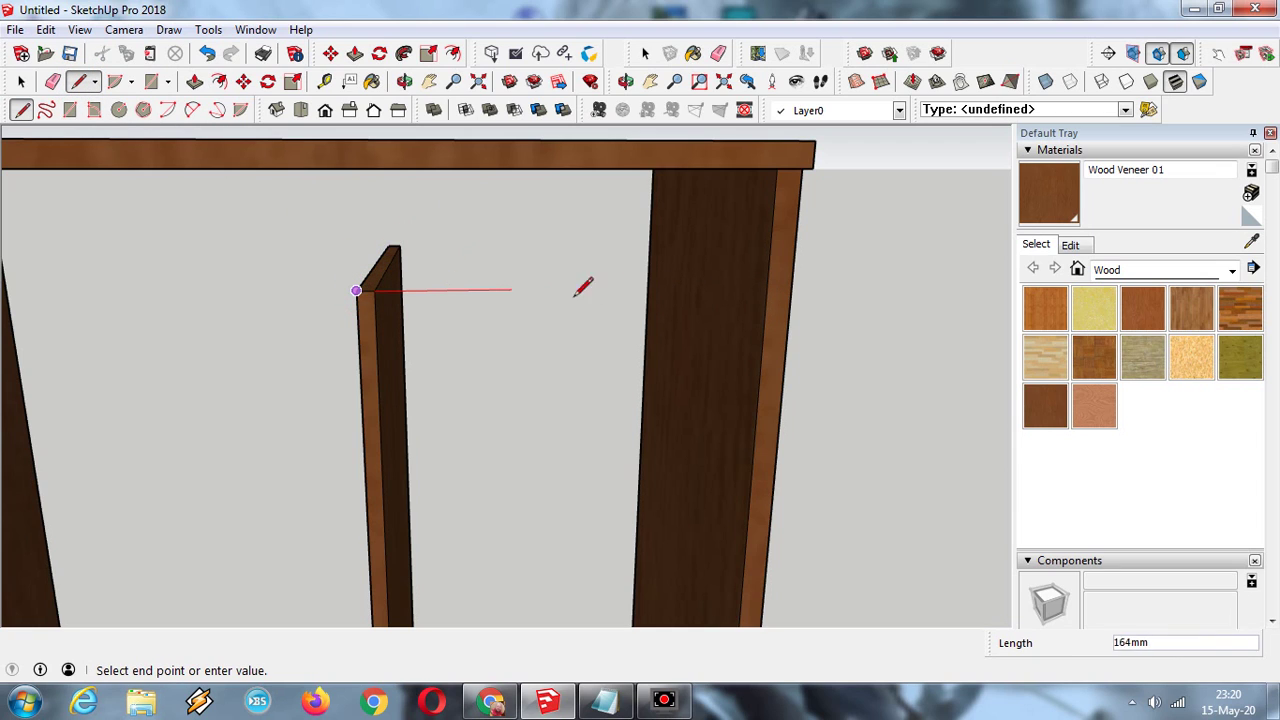
left_click(766, 288)
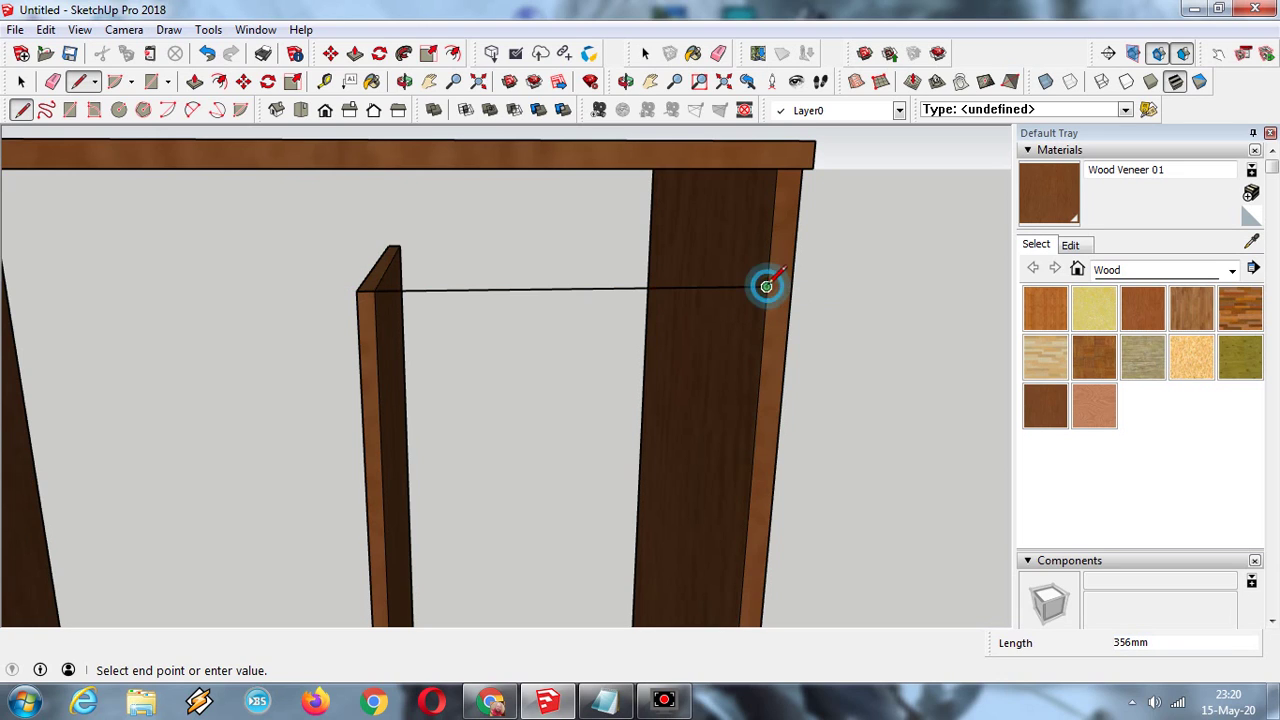
left_click(650, 243)
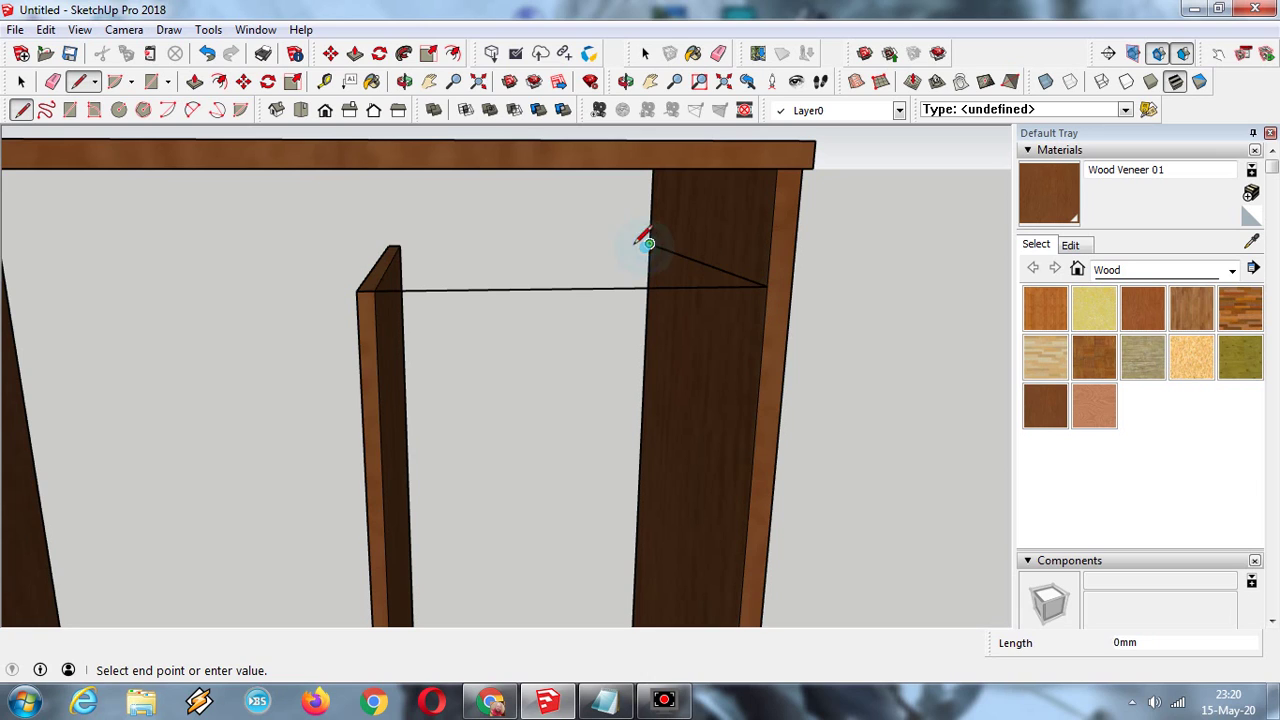
left_click(388, 245)
left_click(357, 290)
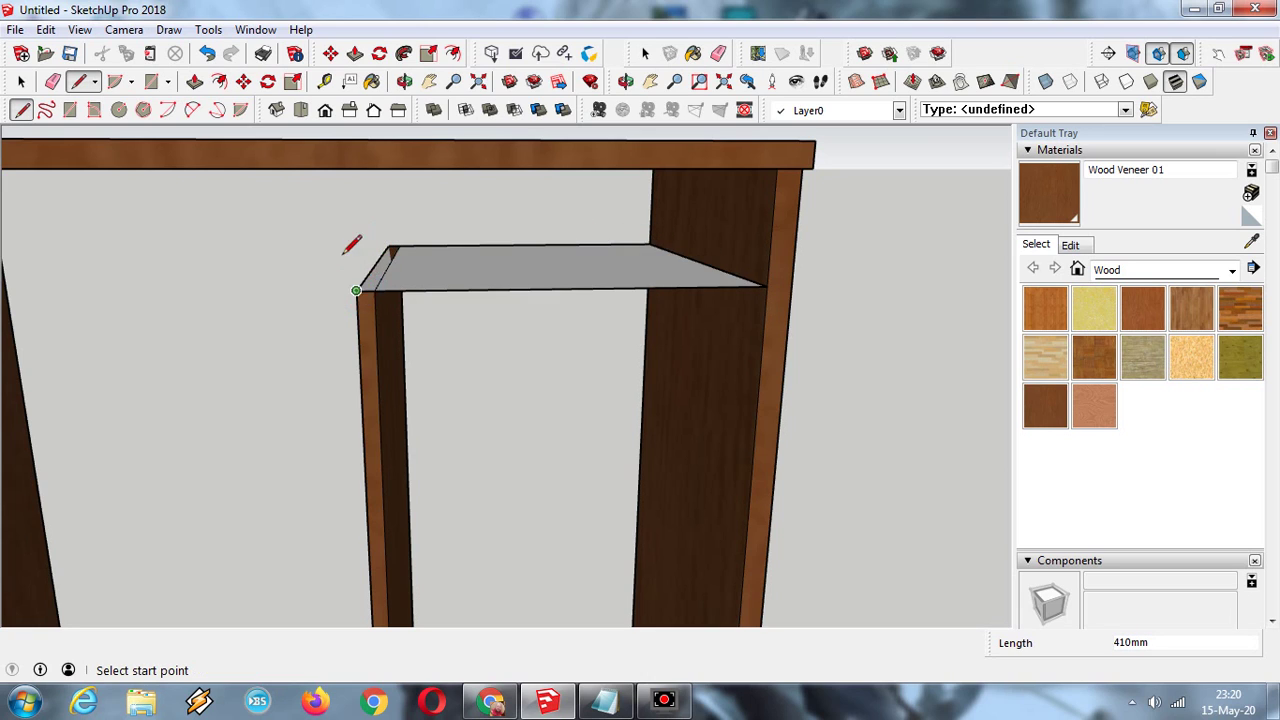
- Push/Pull the new horizontal face upward 15 mm to form the shelf board
left_click(194, 81)
left_click(508, 252)
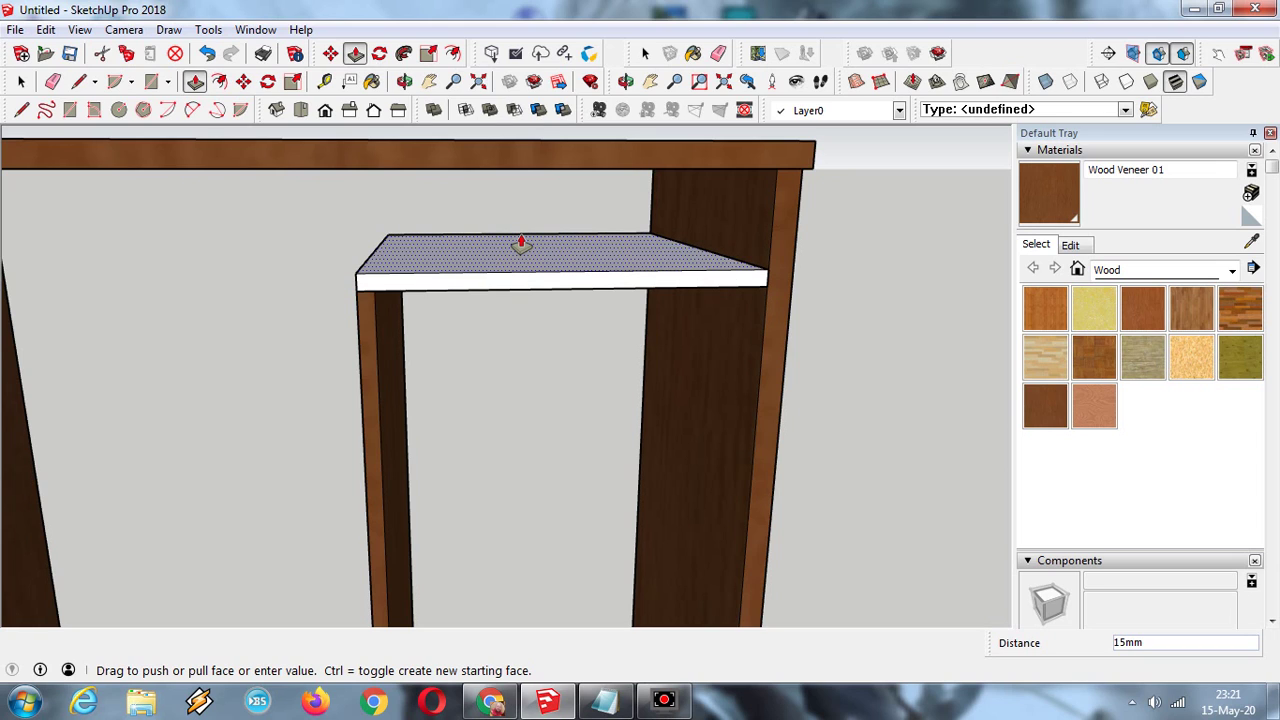
left_click(521, 244)
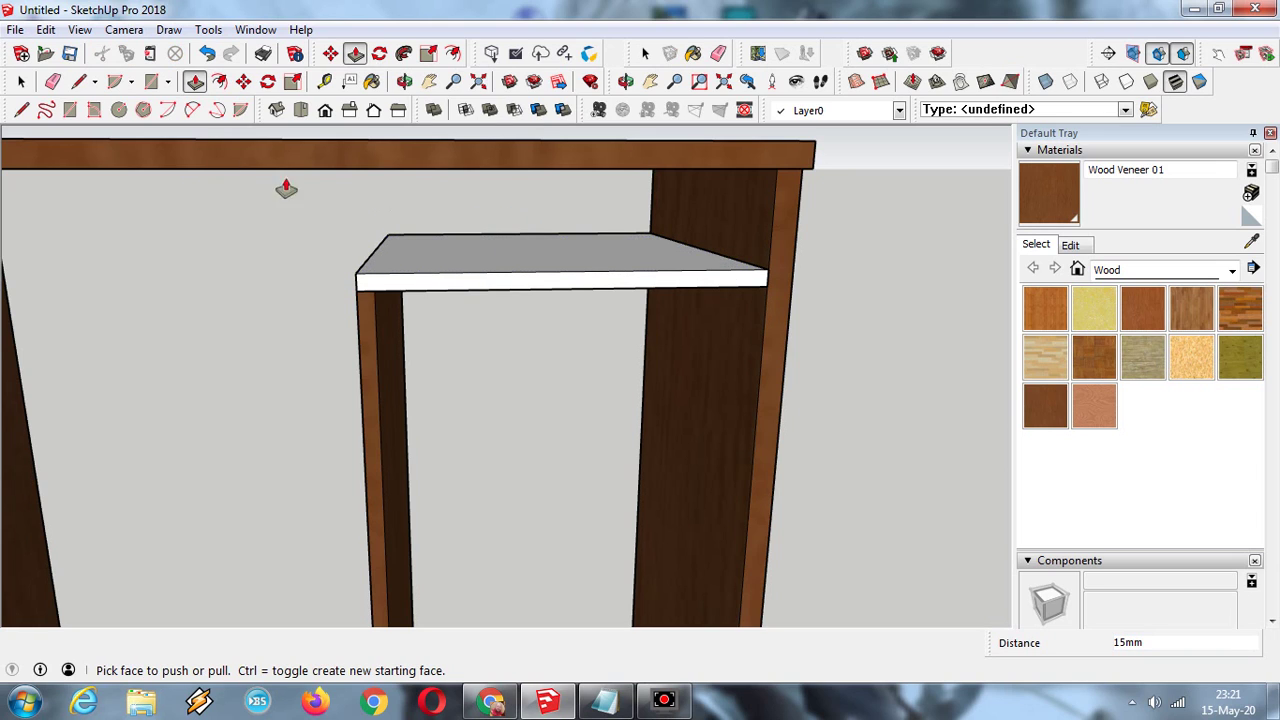
left_click(195, 81)
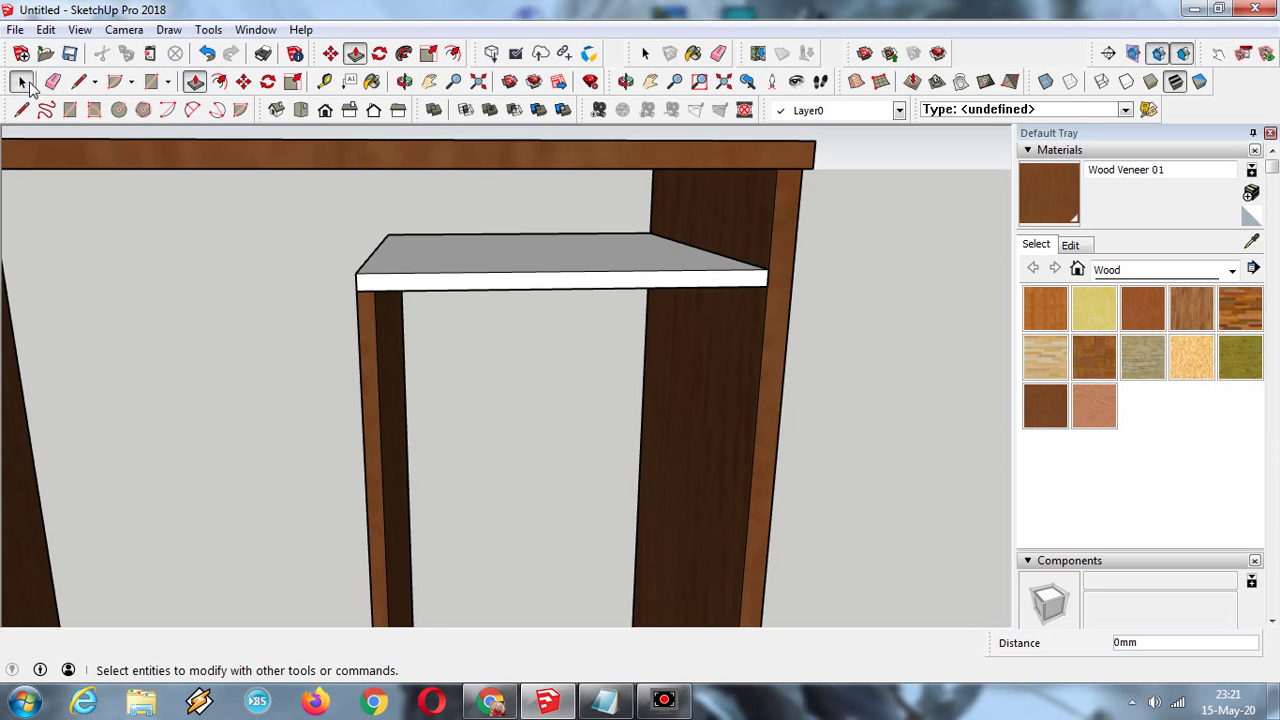
- Move the grouped desk frame about 793 mm away from the unpainted shelf board so the board stands free
left_click(21, 82)
scroll(350, 197, "down", 4)
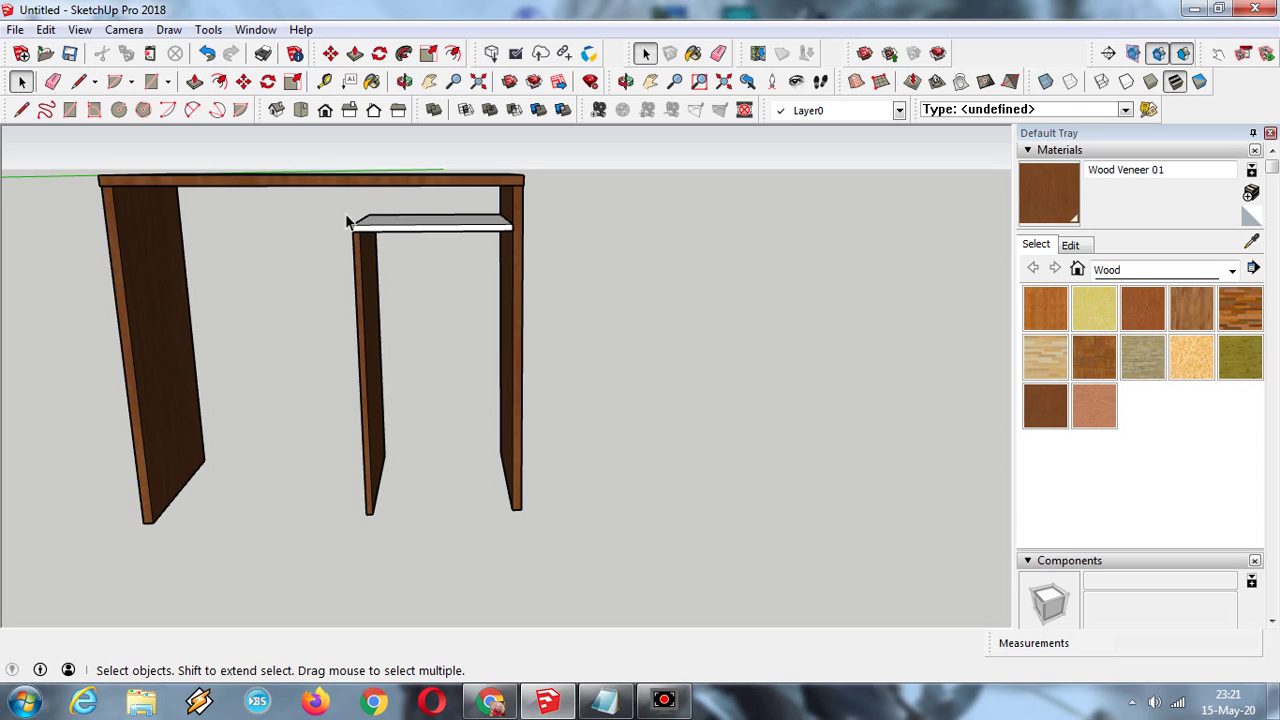
left_click(339, 178)
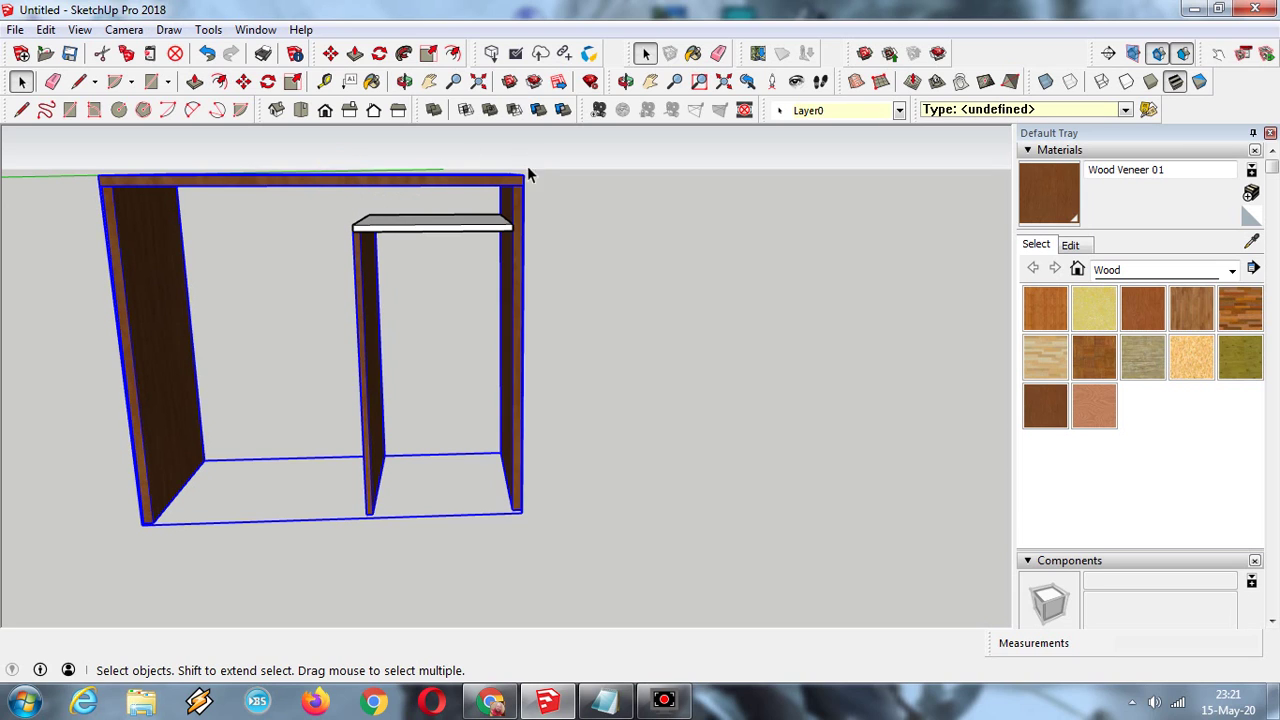
left_click(244, 81)
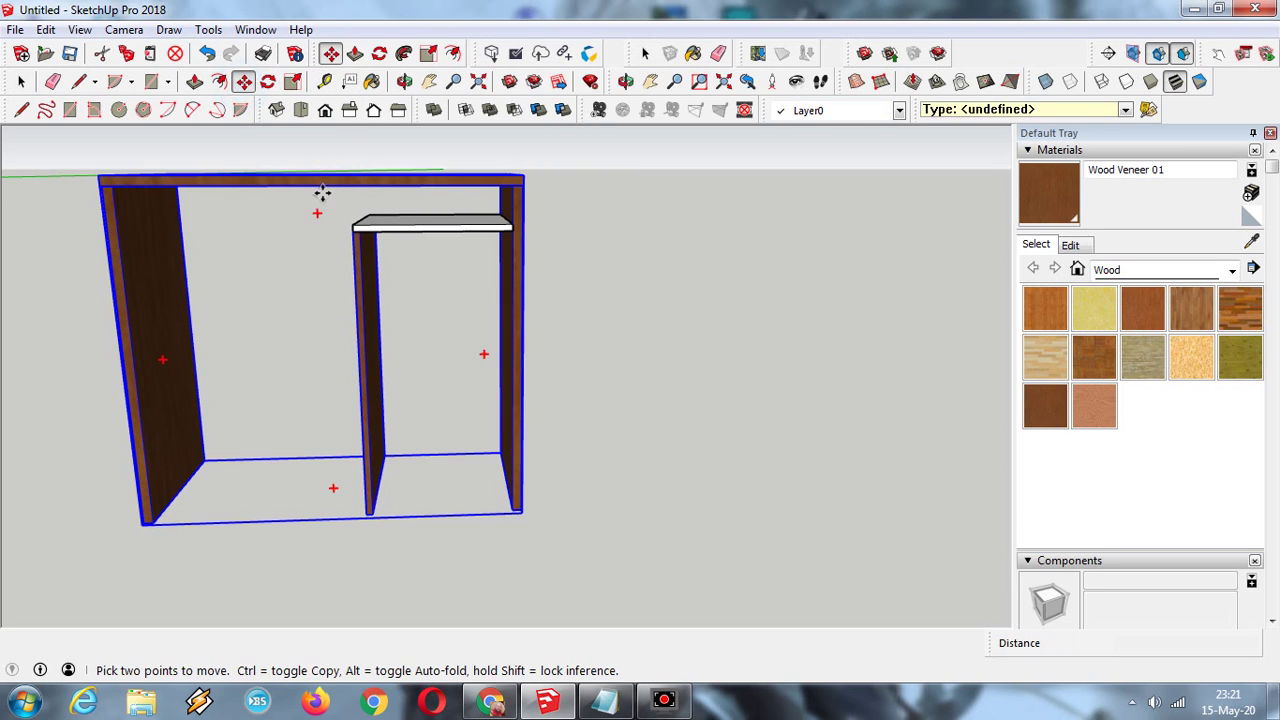
left_click(323, 198)
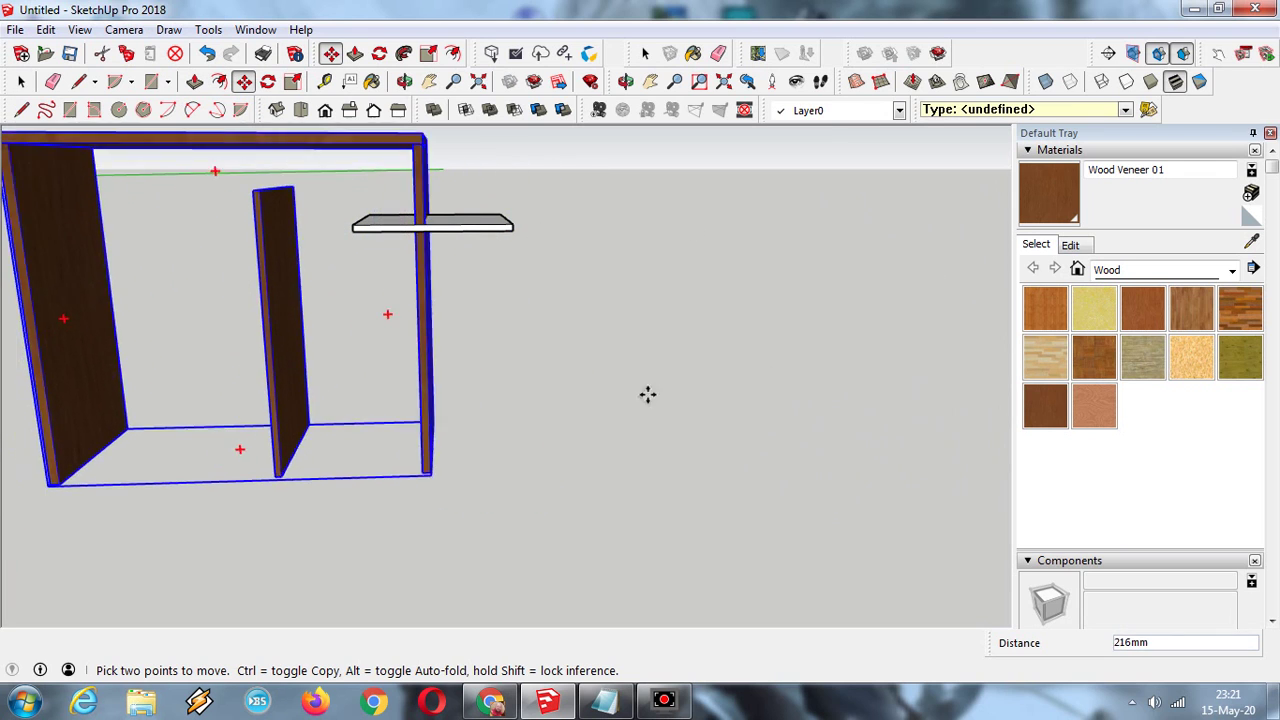
scroll(588, 410, "down", 5)
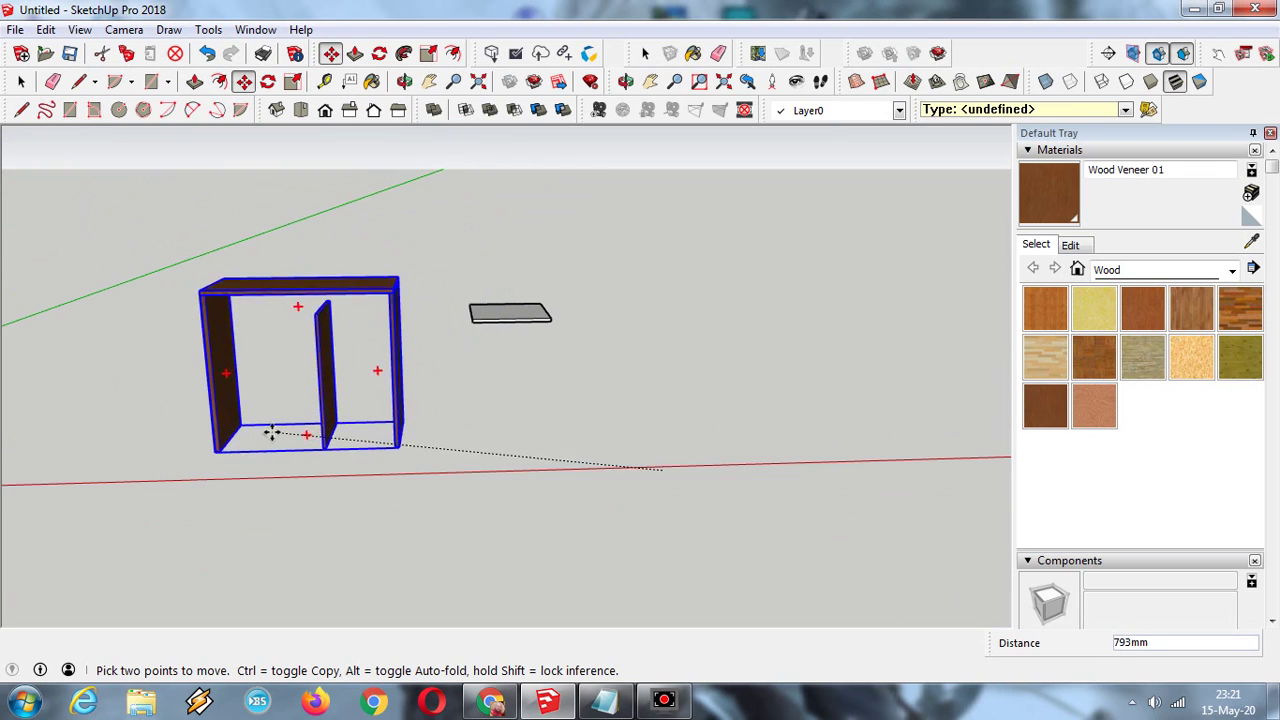
left_click(273, 432)
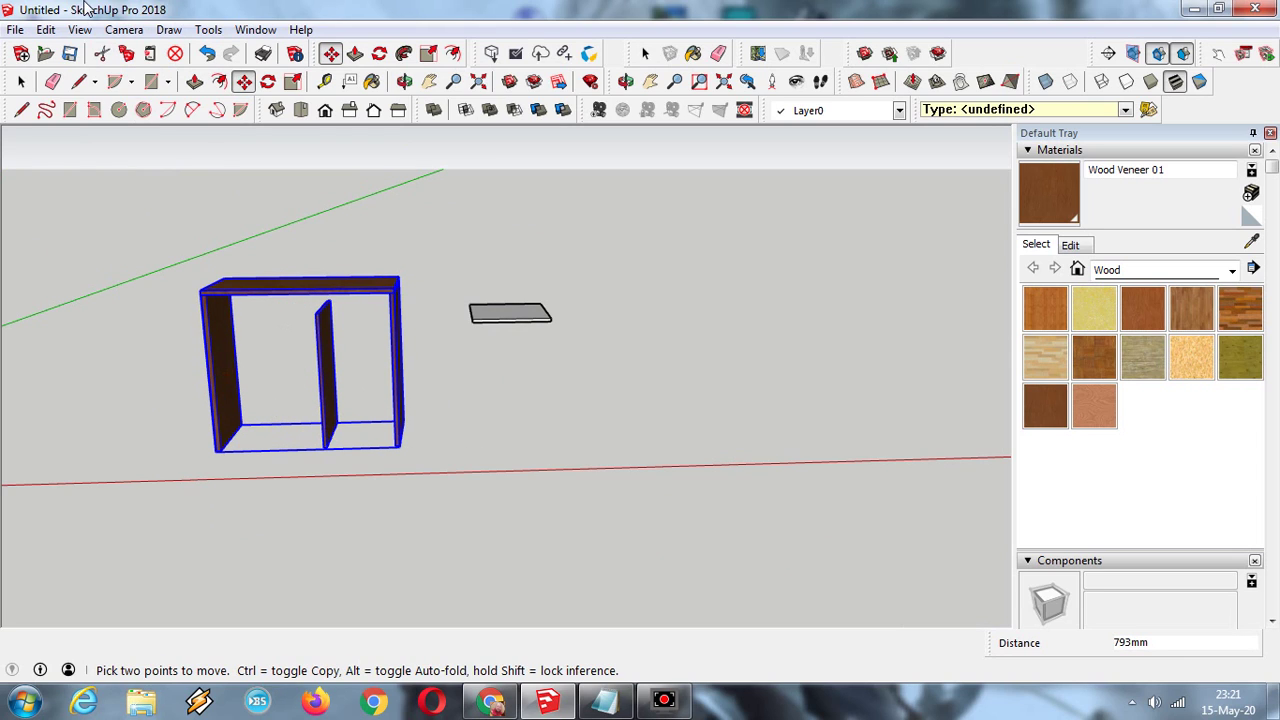
- Select the whole shelf board and make it a component with the definition name 4
left_click(21, 81)
left_click_drag(464, 285, 594, 366)
right_click(506, 316)
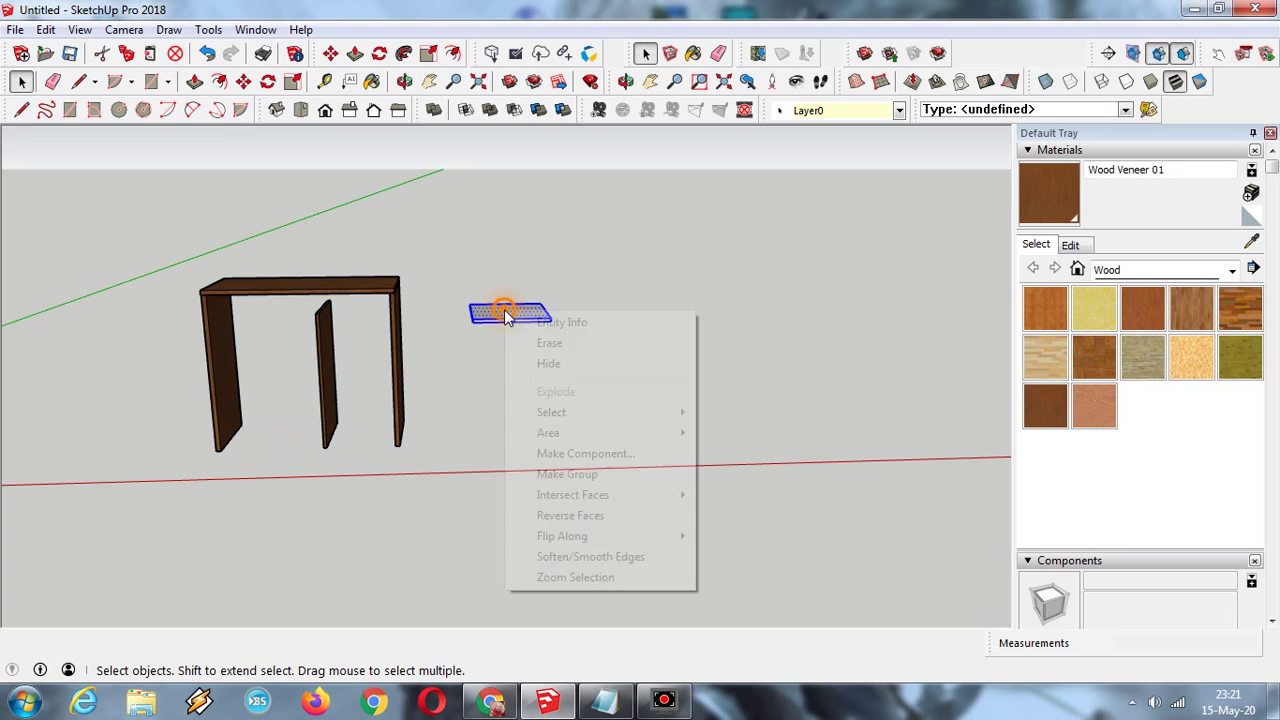
left_click(567, 453)
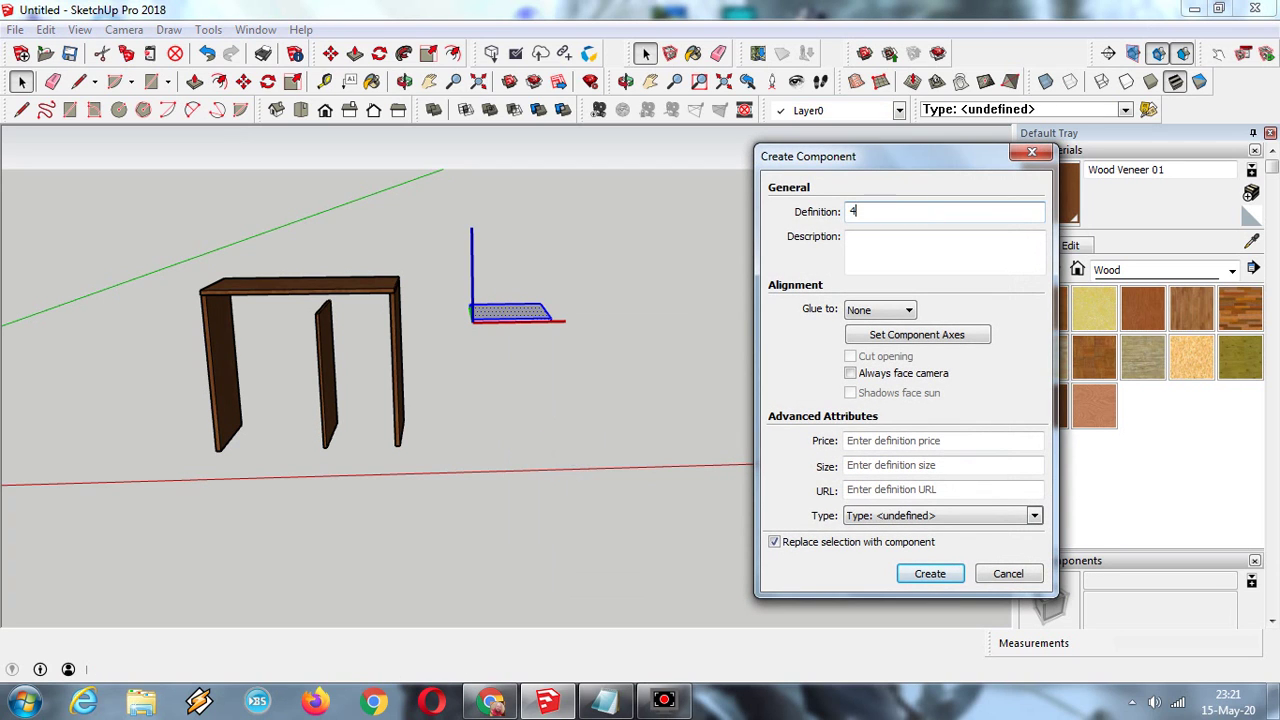
key("Return")
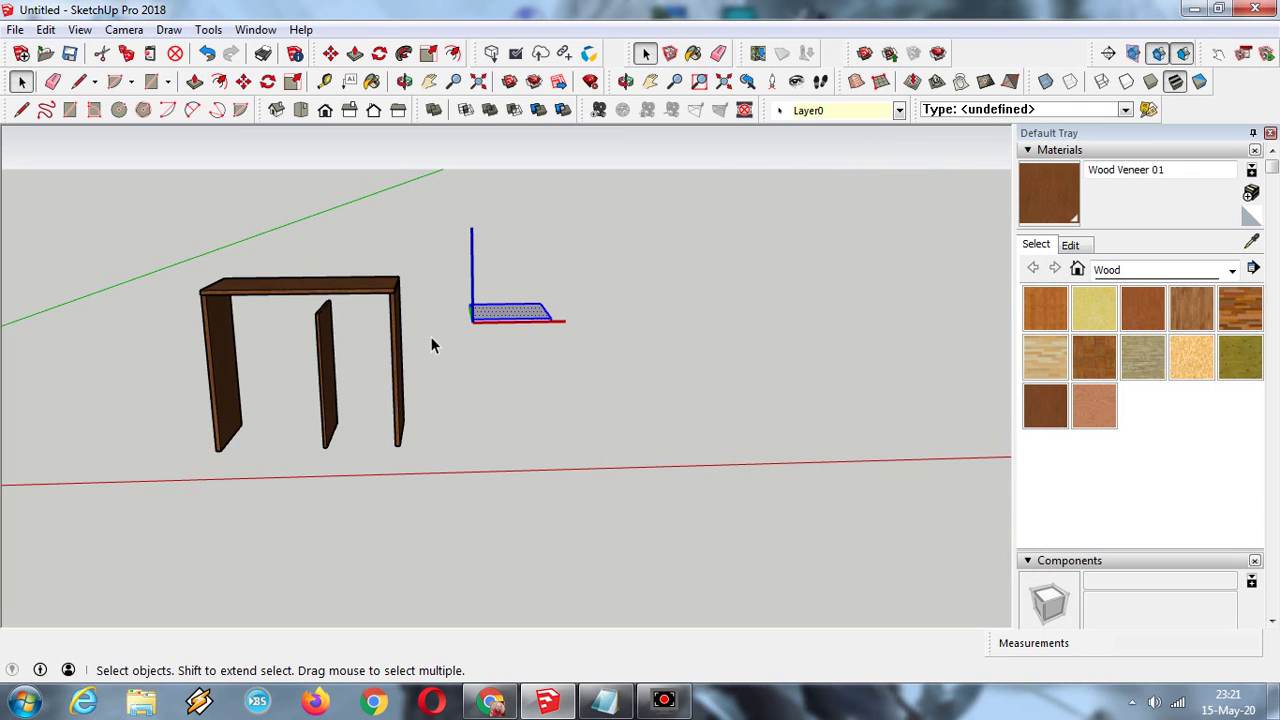
- Move component 4 by its bottom front corner onto the top front corner of middle panel 3, about 793 mm away
scroll(444, 283, "up", 1)
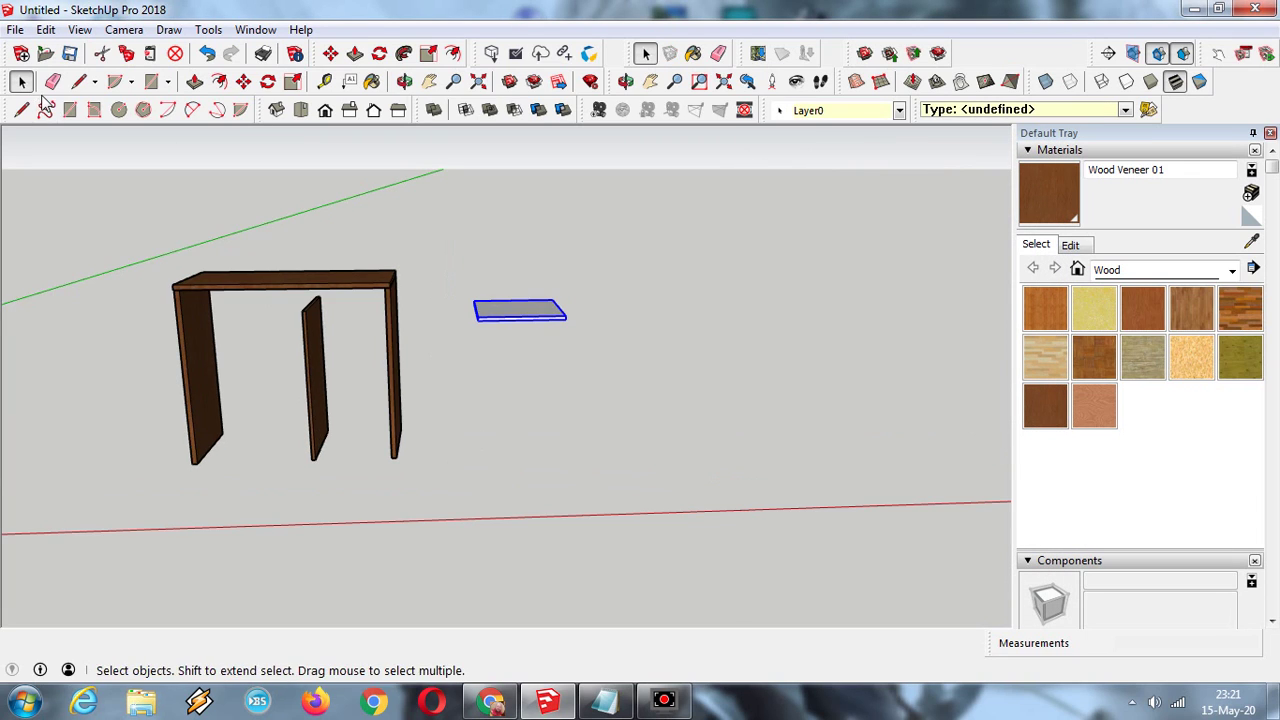
left_click(404, 81)
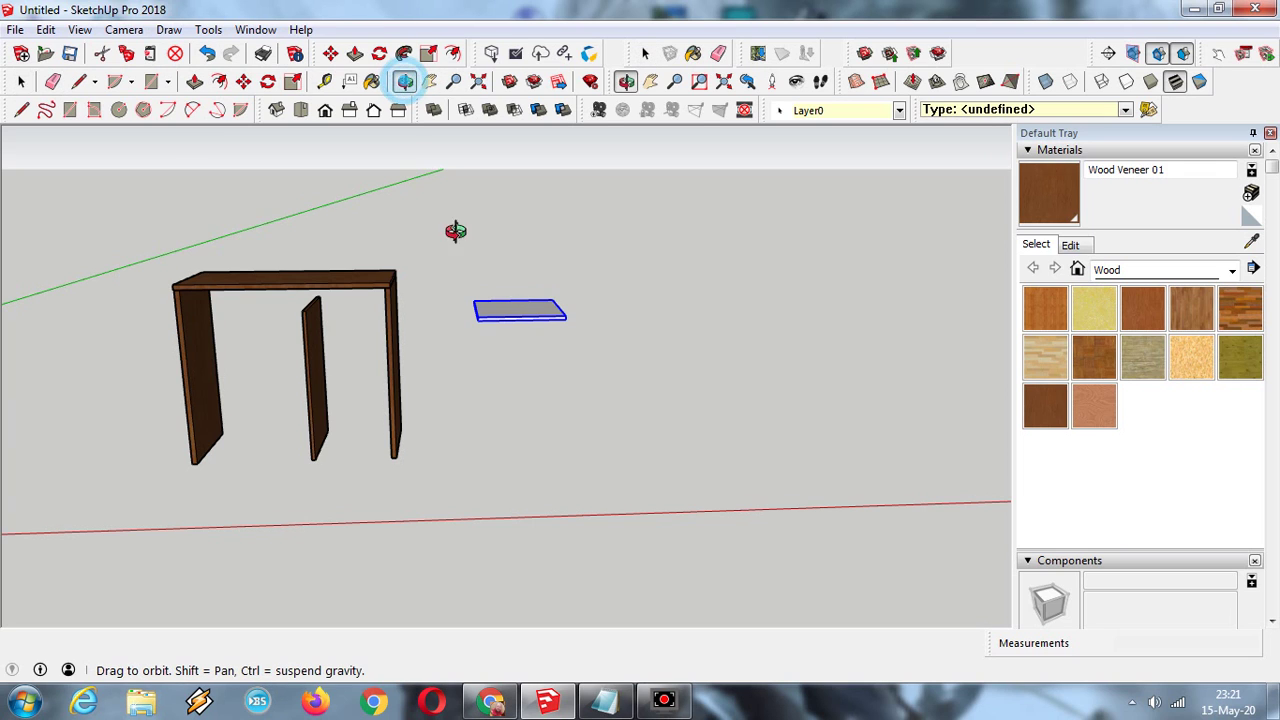
left_click_drag(451, 229, 462, 255)
scroll(462, 255, "up", 3)
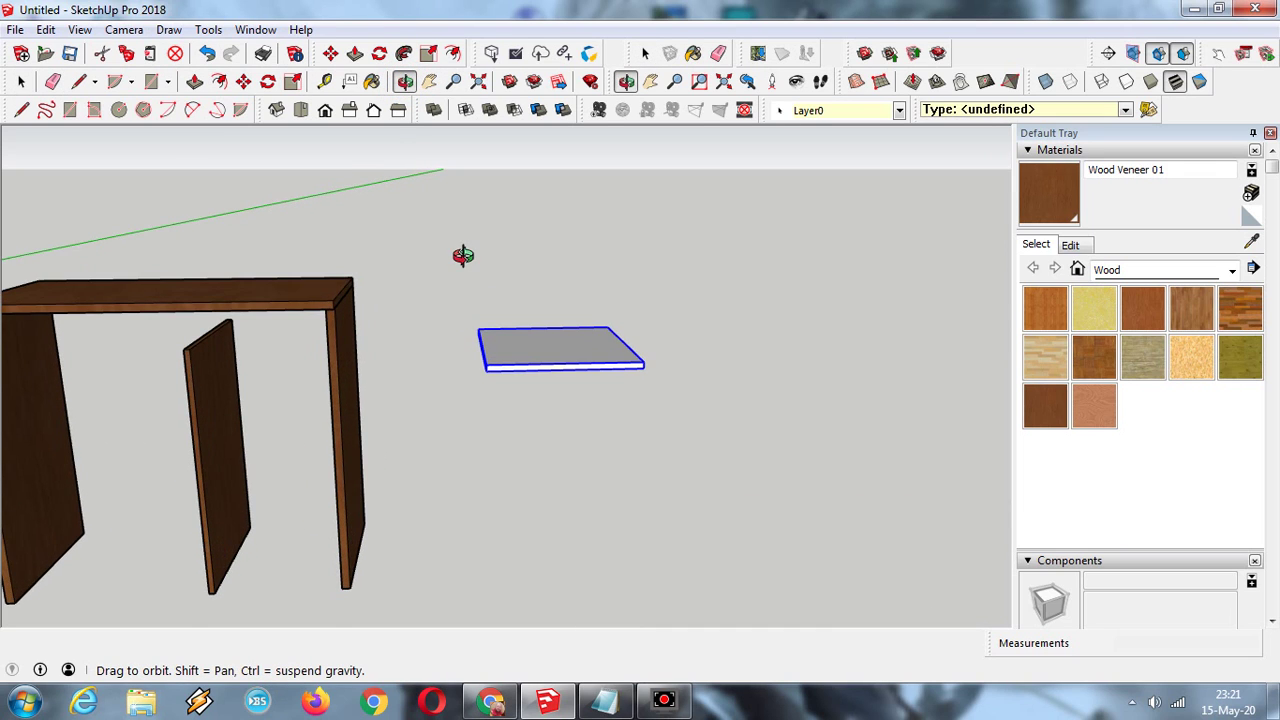
left_click_drag(462, 255, 436, 243)
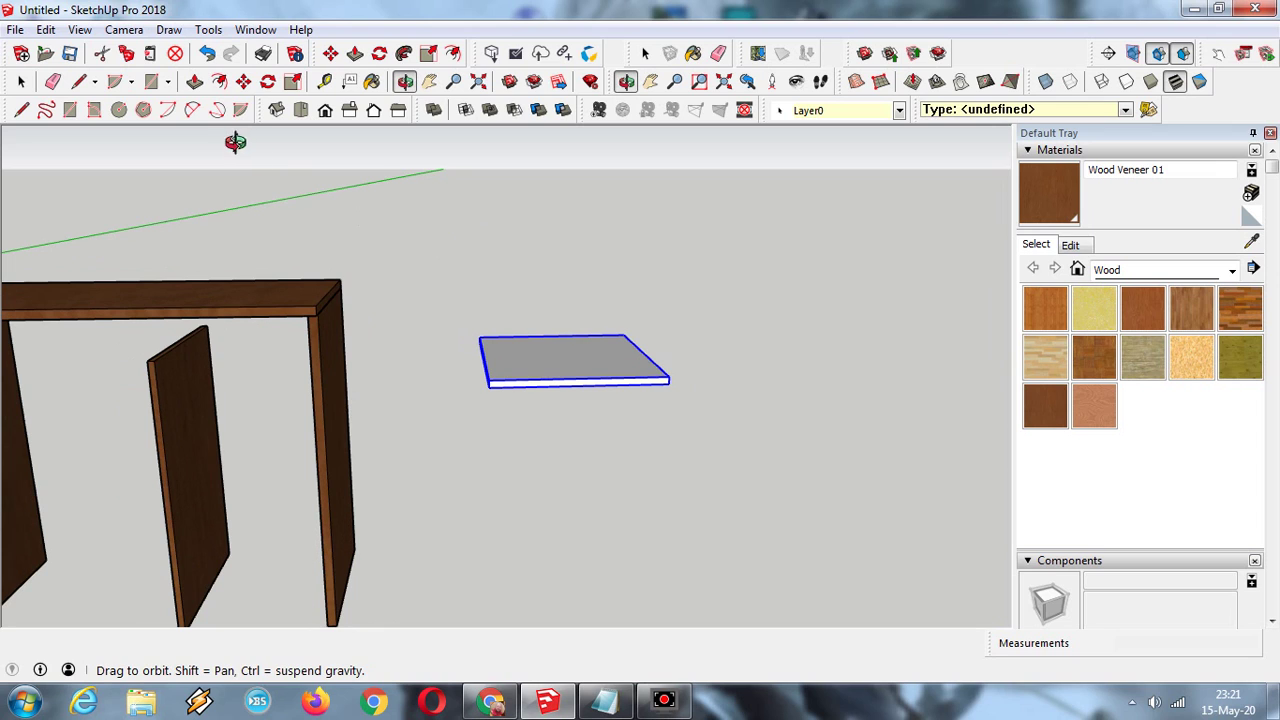
left_click(244, 81)
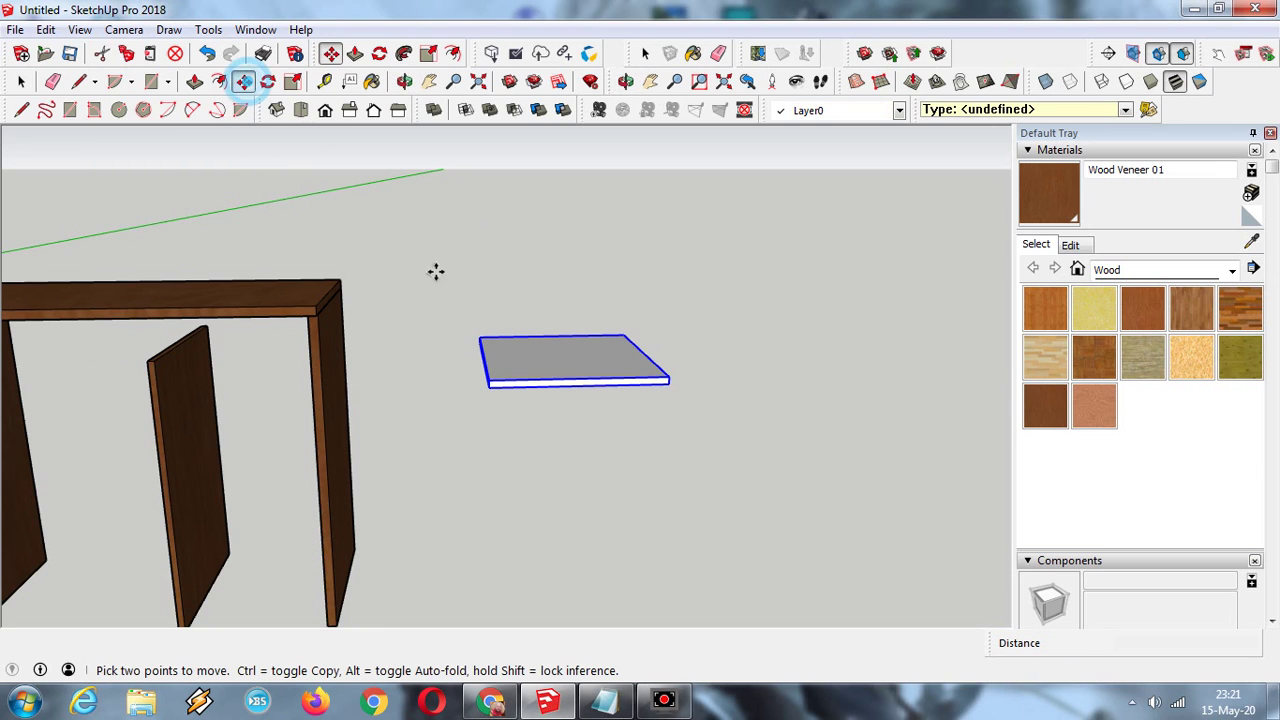
left_click(489, 388)
scroll(153, 360, "up", 1)
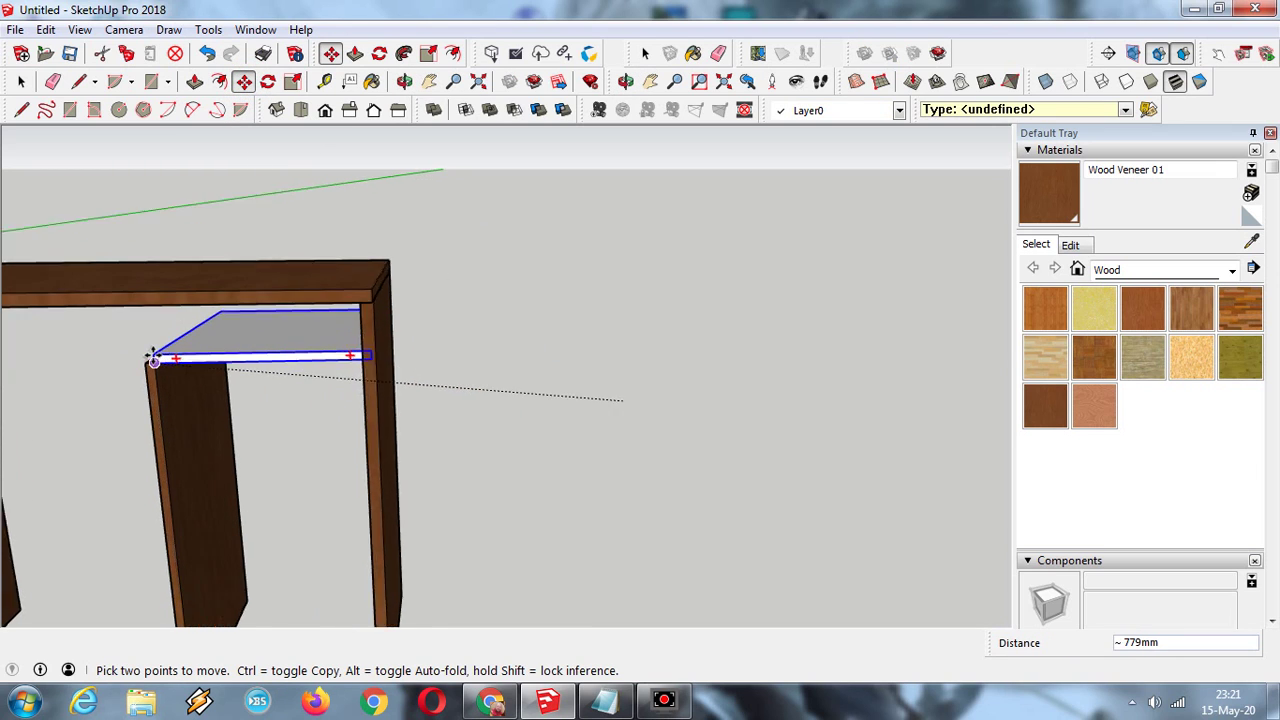
scroll(153, 360, "up", 5)
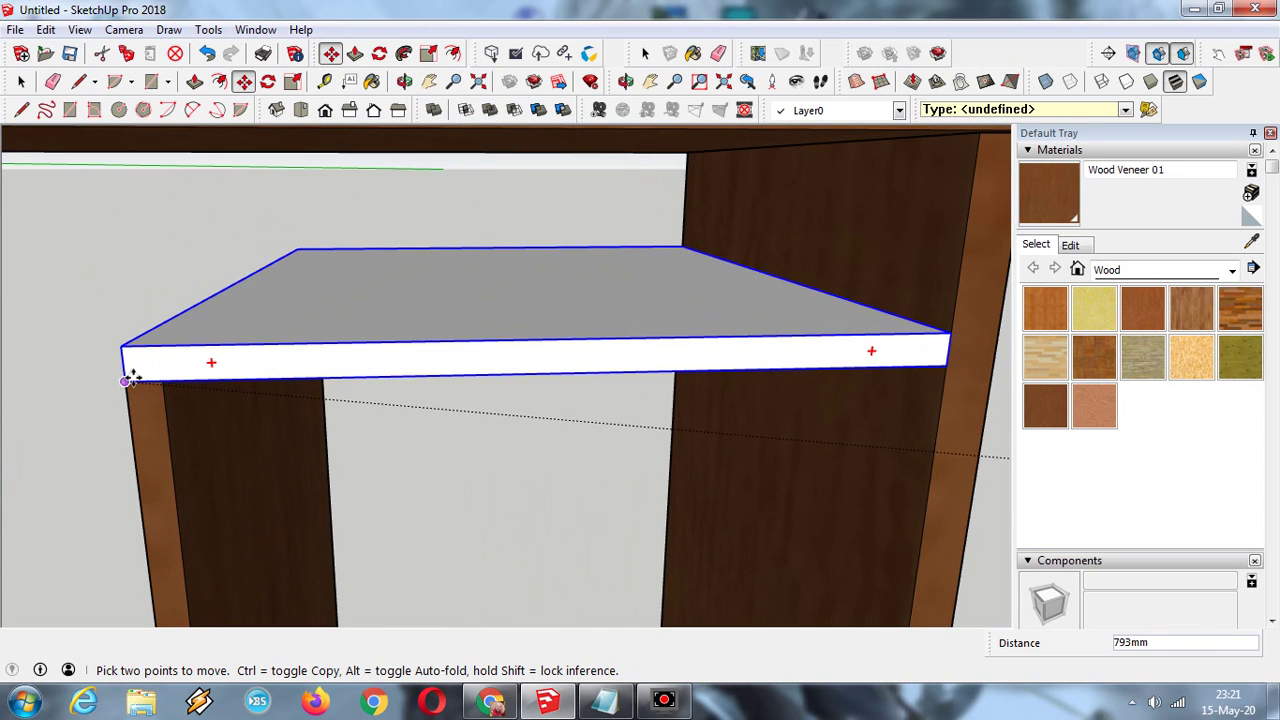
left_click(125, 377)
- Paint component 4 with the Wood Veneer 01 material
scroll(240, 358, "down", 4)
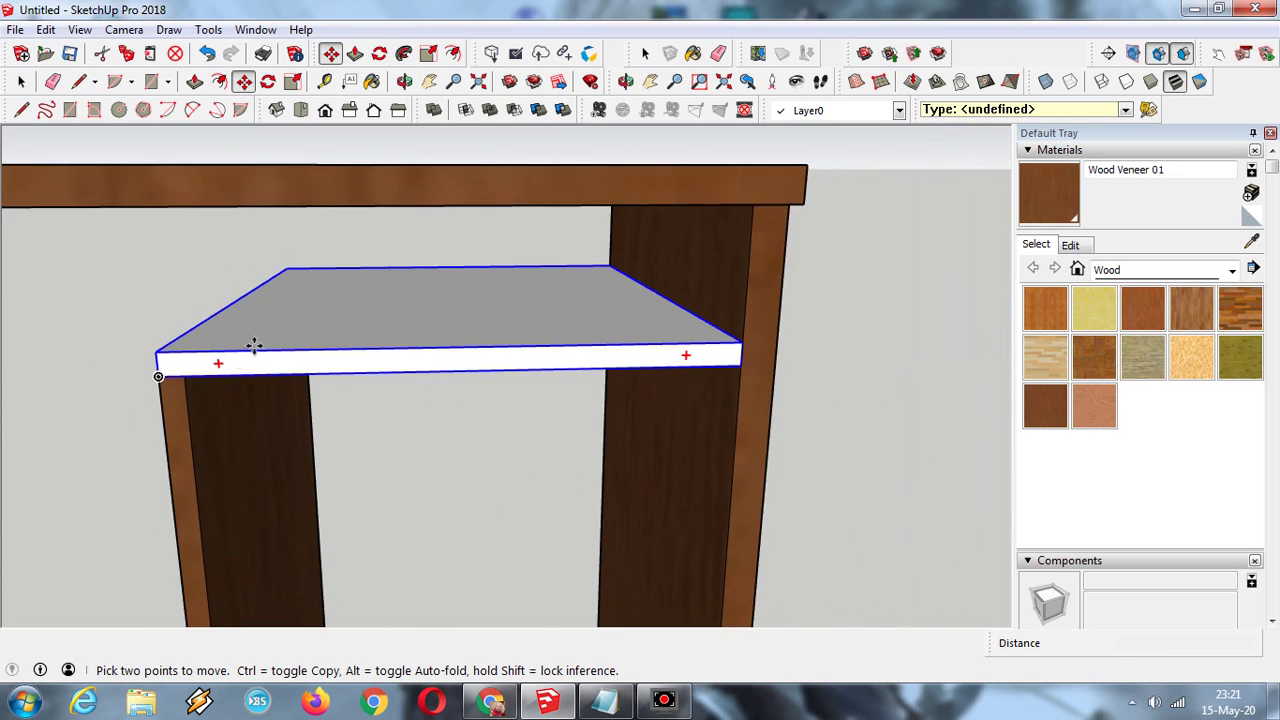
left_click(1045, 406)
left_click(514, 338)
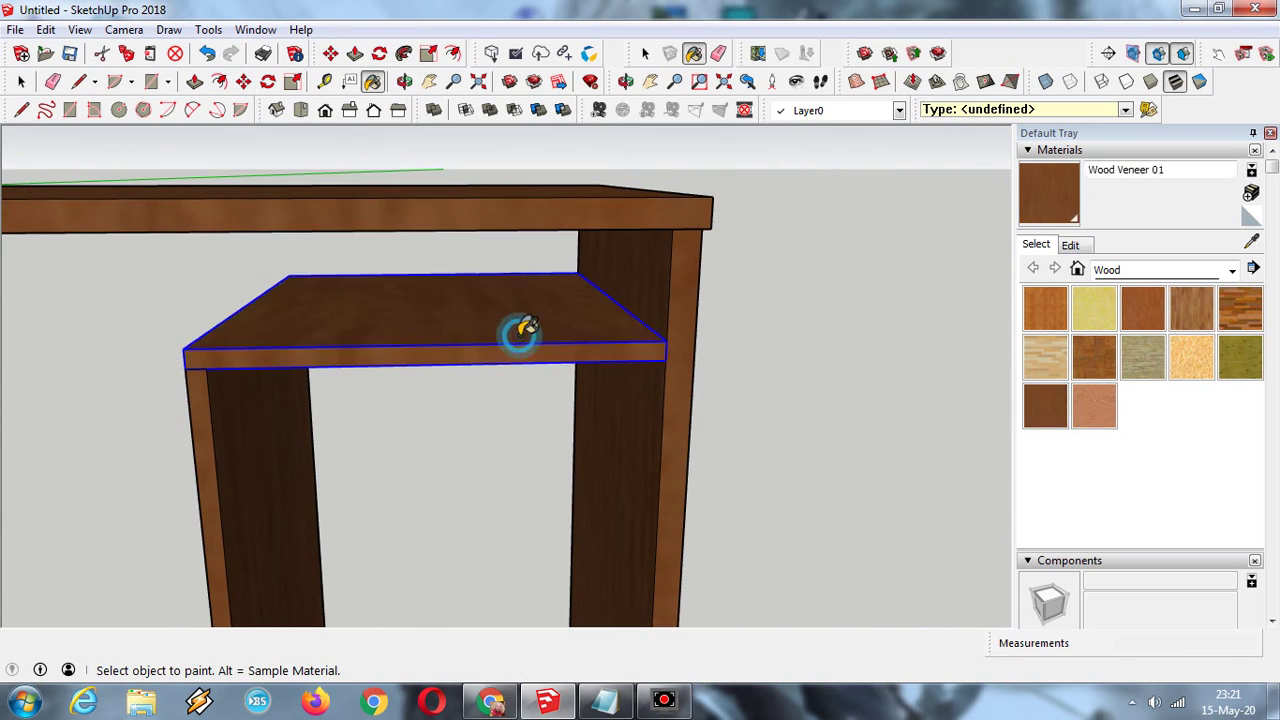
scroll(534, 323, "down", 6)
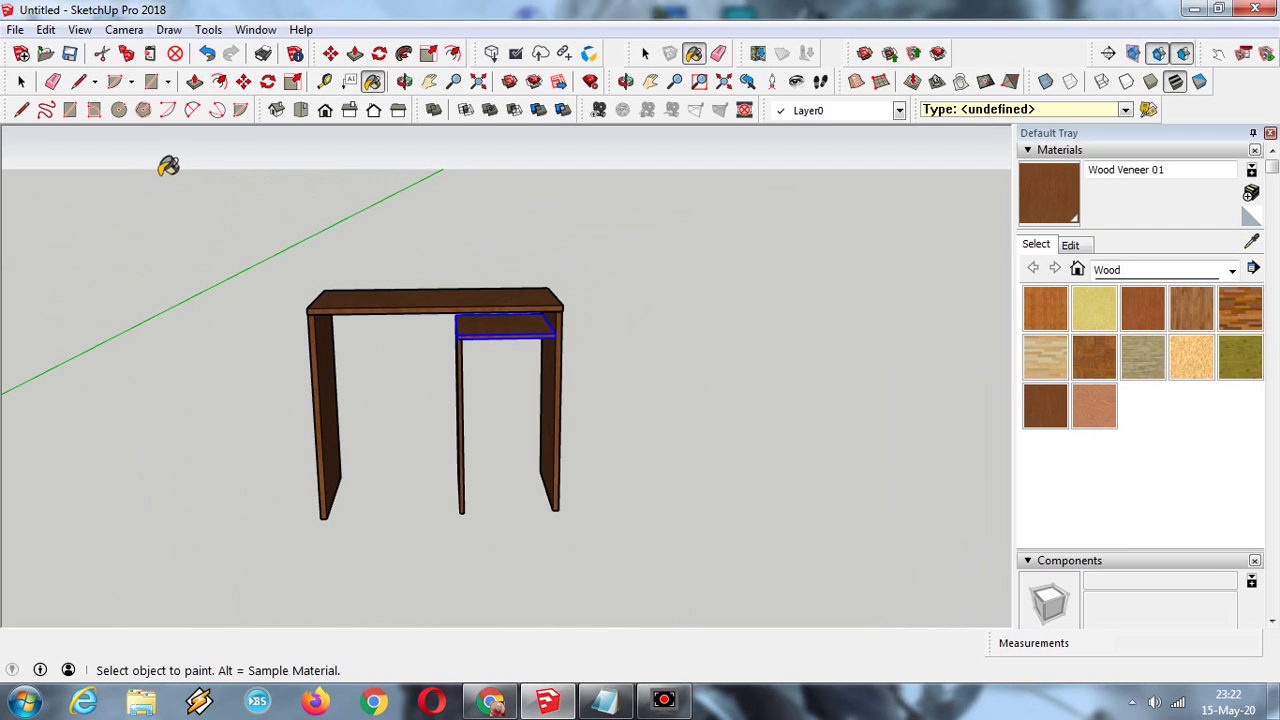
- Group the desk frame together with shelf component 4 and clear the selection
left_click(21, 81)
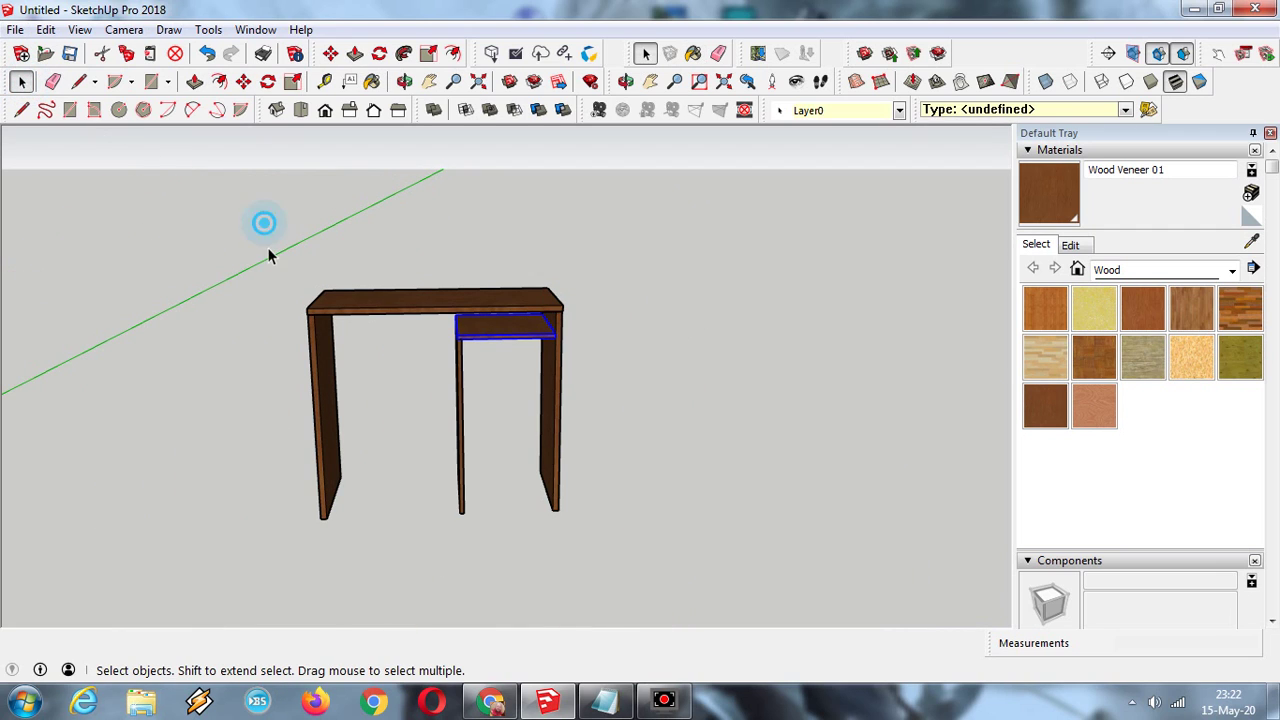
left_click_drag(264, 223, 660, 604)
right_click(404, 318)
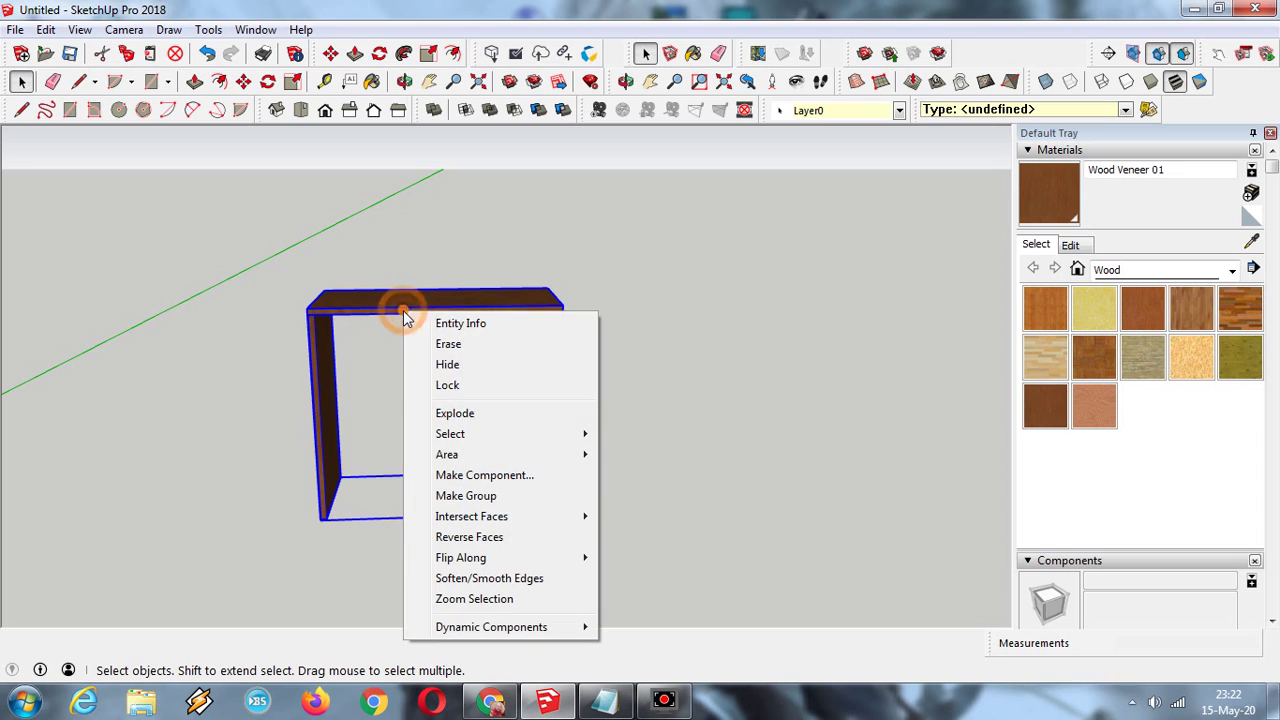
left_click(498, 497)
left_click(622, 352)
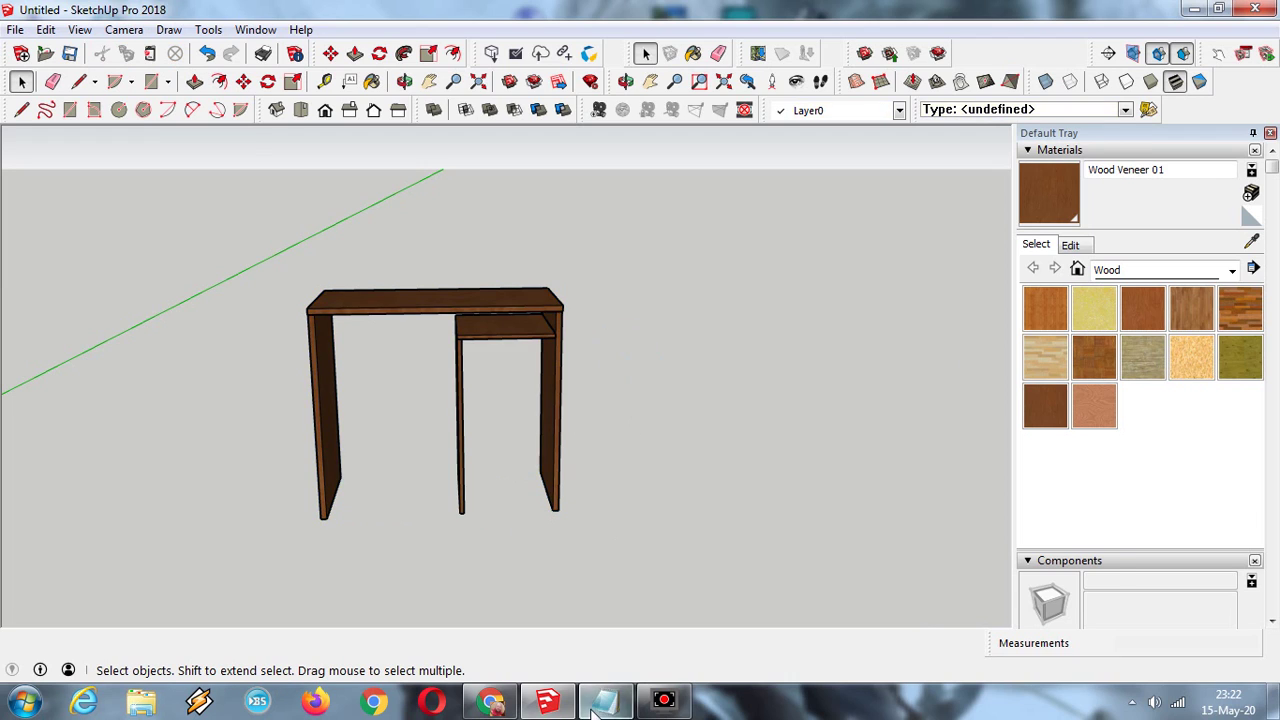
- Switch to Notepad and write the note "METODA ACEASTA ESTE CEA MAI BUNA"
left_click(603, 702)
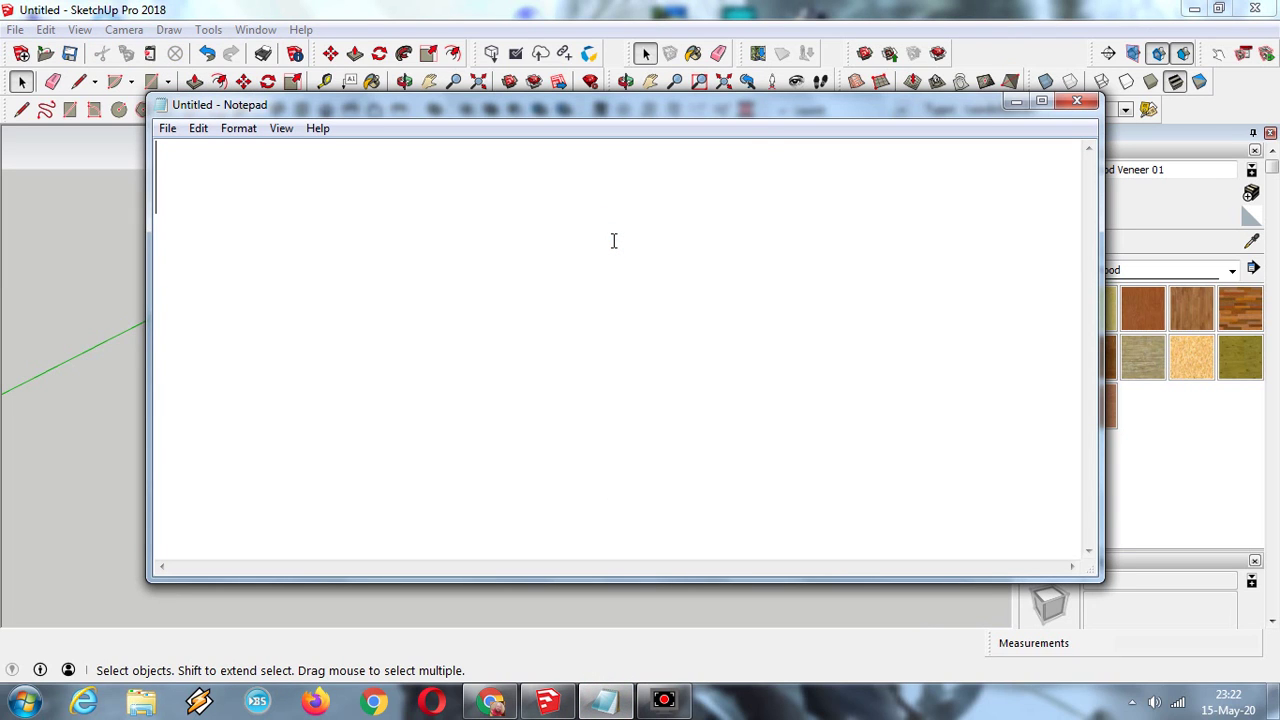
type("METO")
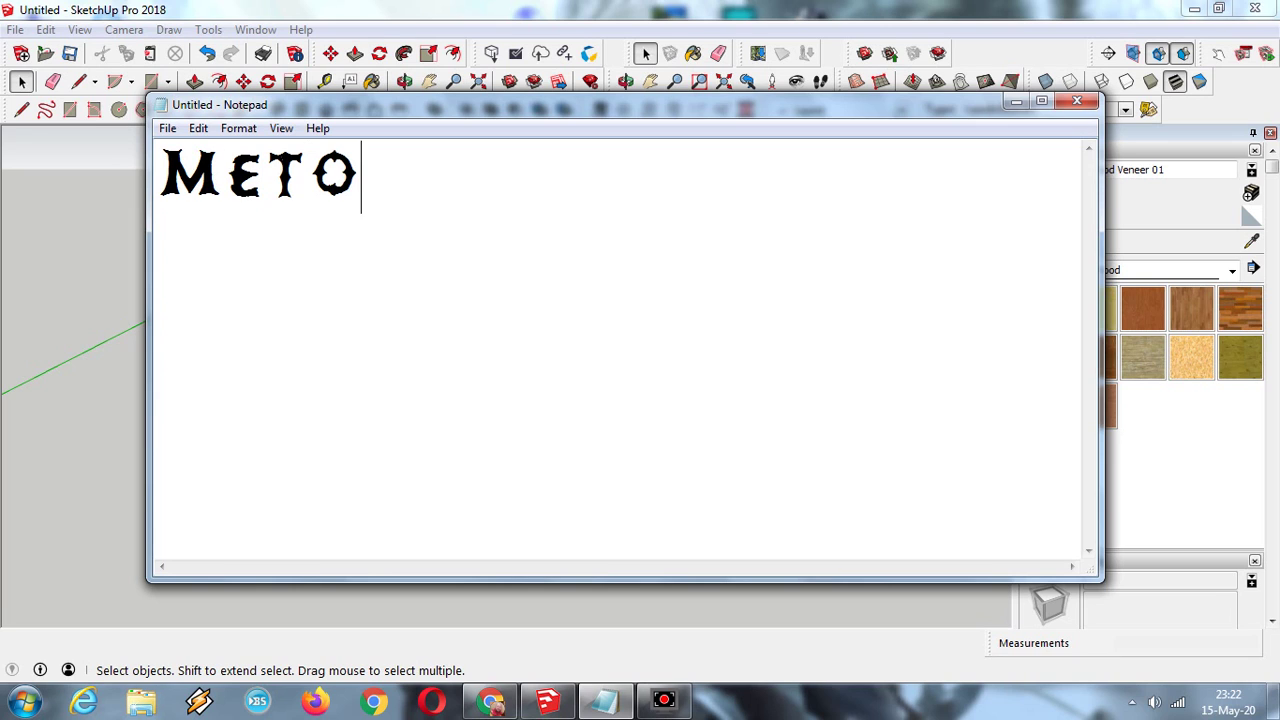
type("DA ACEASTA ")
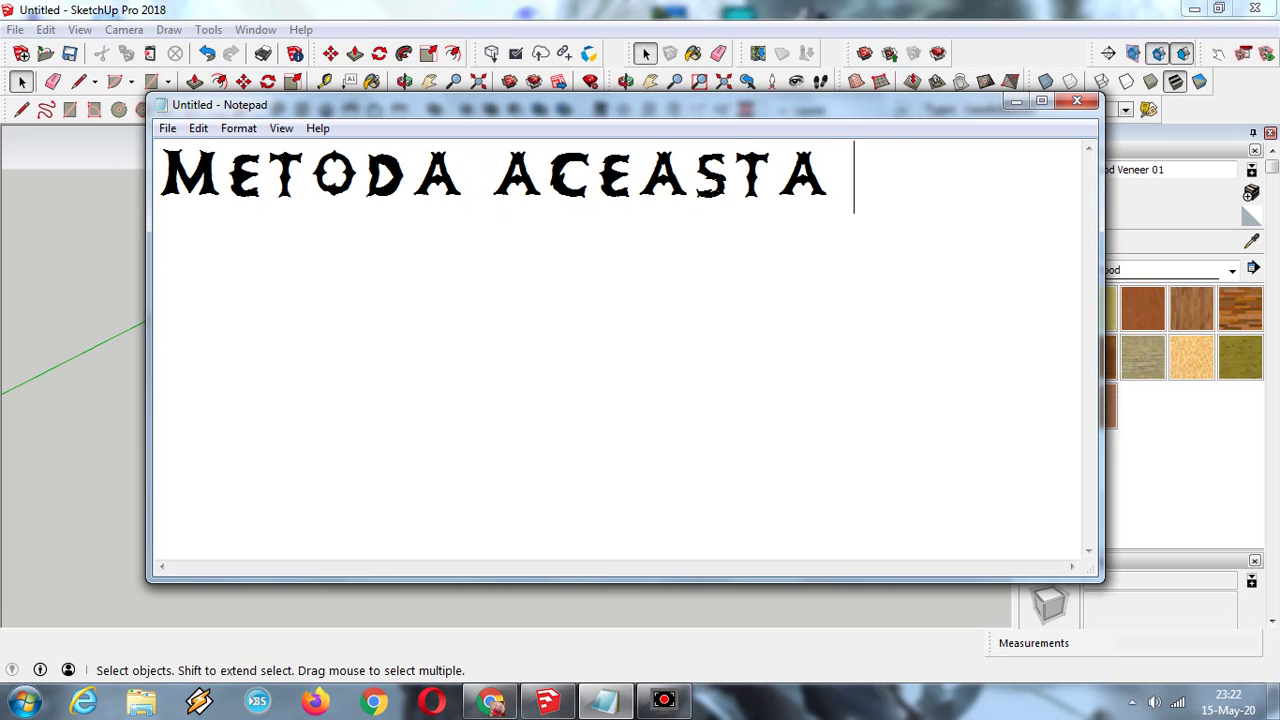
type("ESTE CEA MAI")
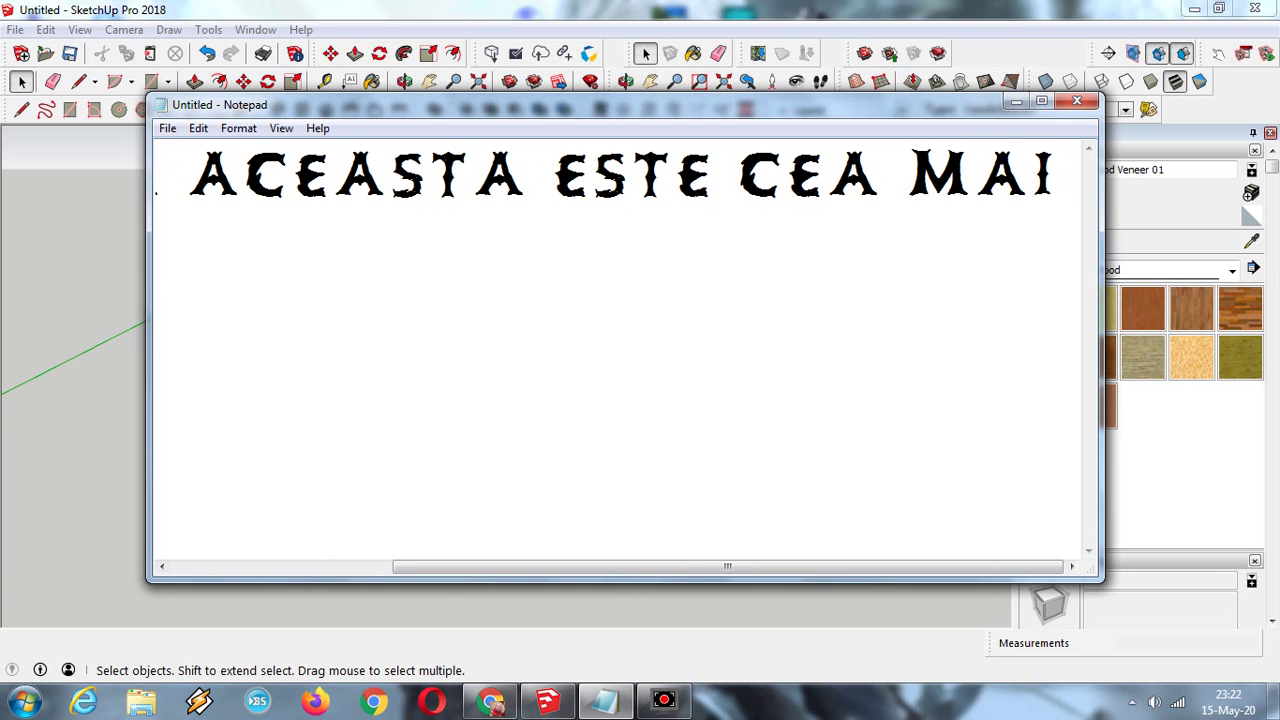
type(" BUNA")
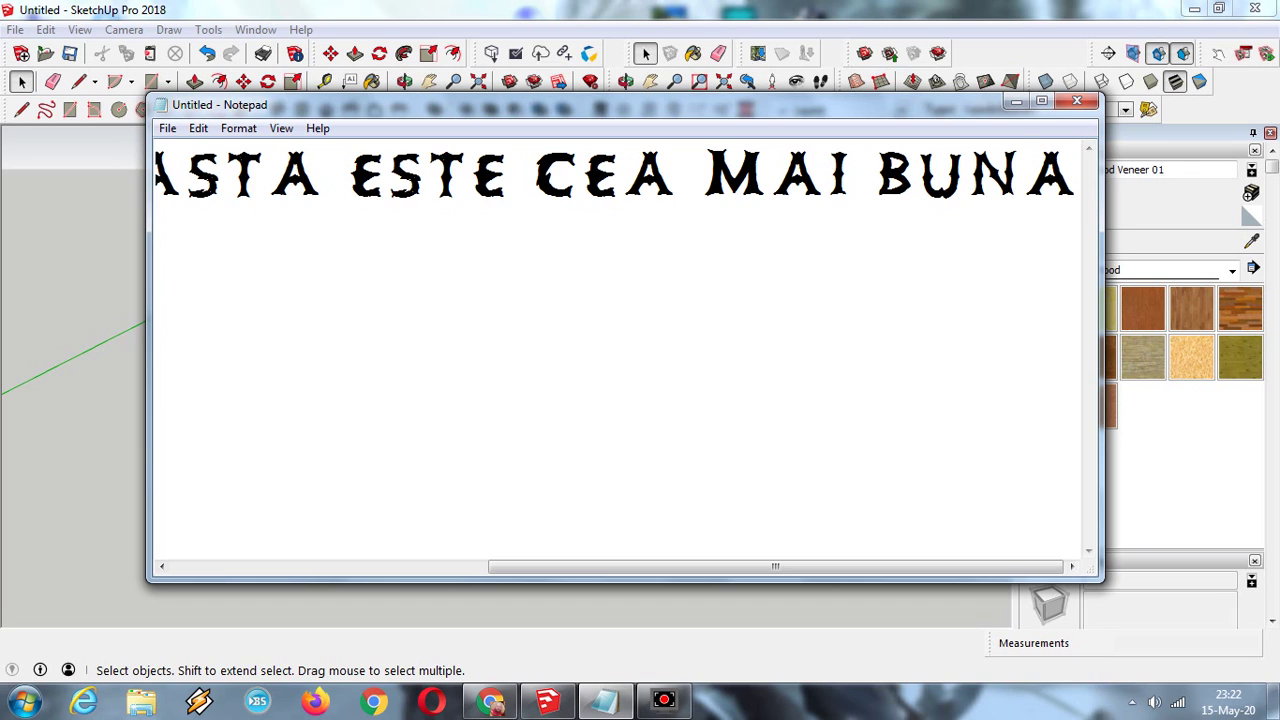
- Replace the note with "PENTRU A CREEA CEVA CE VA DORITI" and start a new line
key("BackSpace")
key("BackSpace")
key("BackSpace")
key("BackSpace")
key("BackSpace")
key("BackSpace")
key("BackSpace")
key("BackSpace")
key("BackSpace")
key("BackSpace")
key("BackSpace")
key("BackSpace")
key("BackSpace")
key("BackSpace")
key("BackSpace")
key("BackSpace")
key("BackSpace")
key("BackSpace")
key("BackSpace")
key("BackSpace")
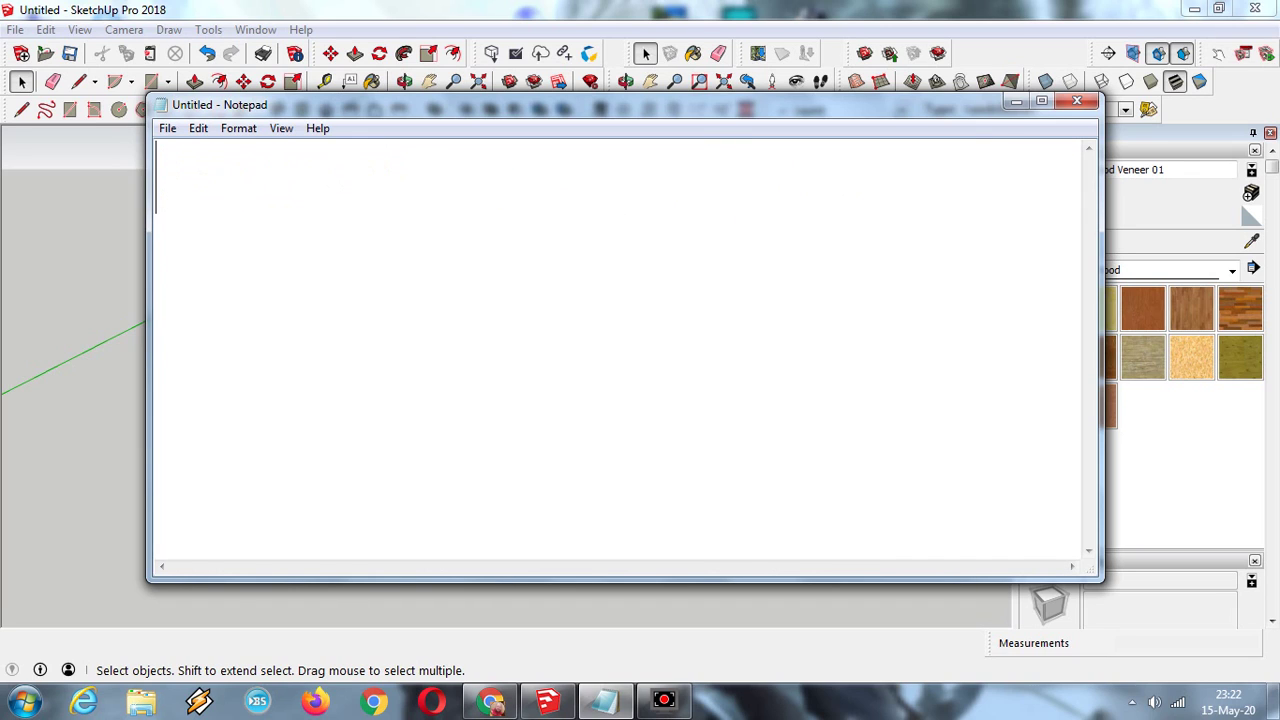
type("PENTRU A")
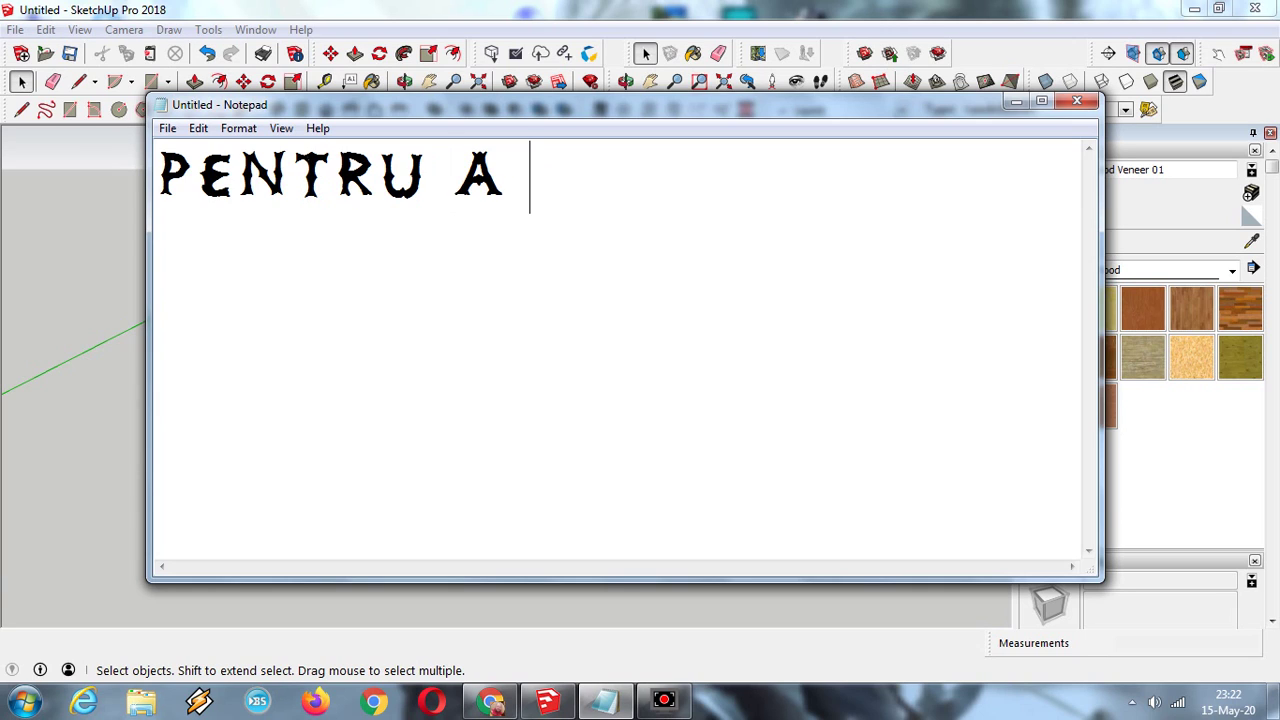
type(" CRE")
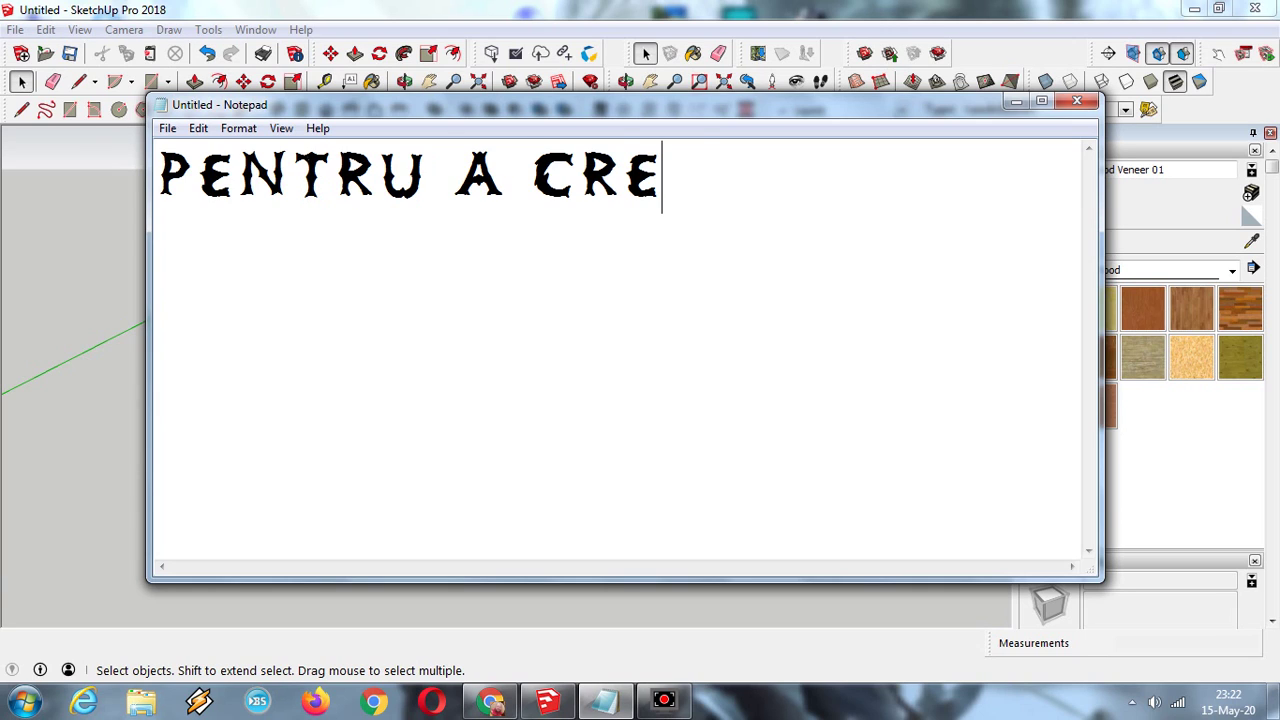
type("EA C")
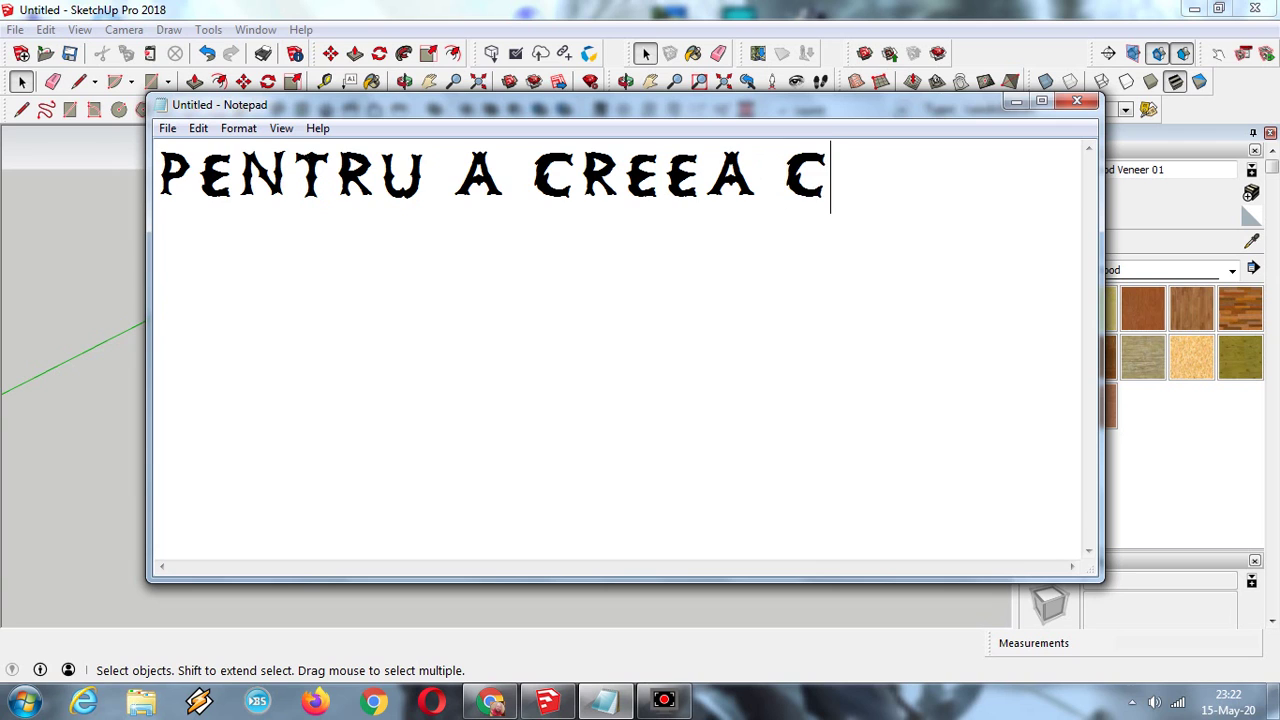
type("EVA CE VA DORITI")
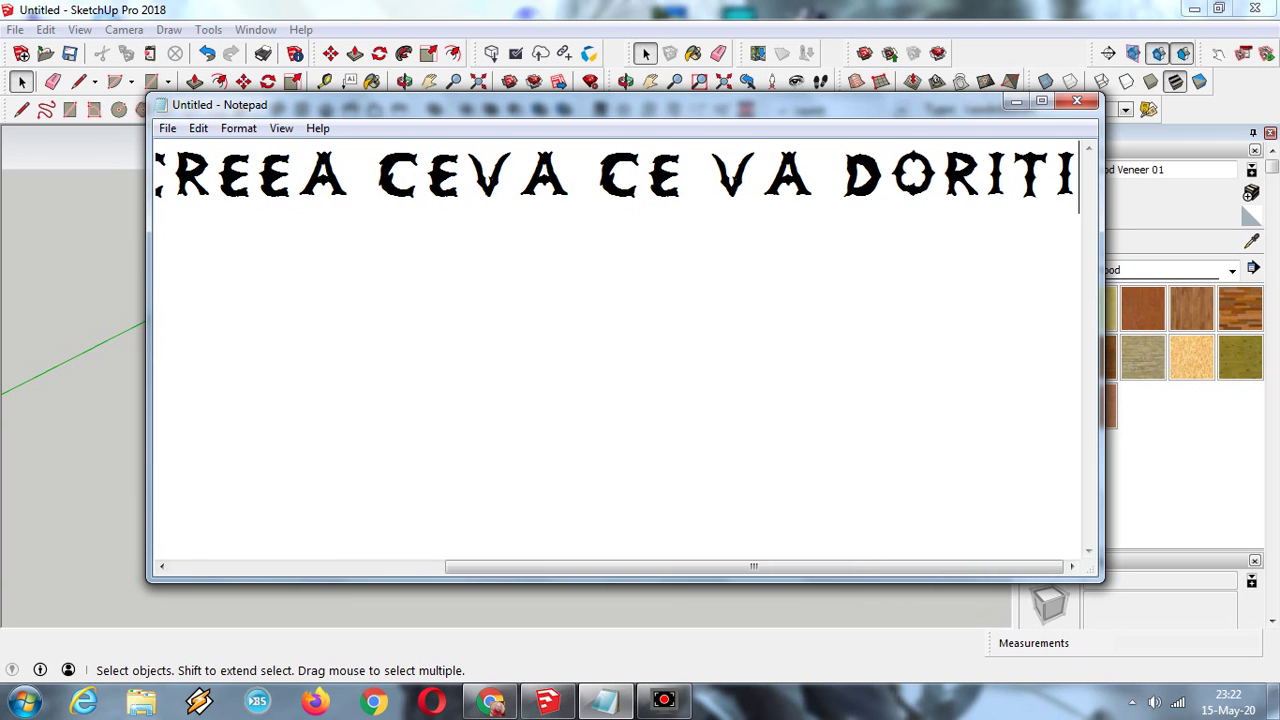
key("Return")
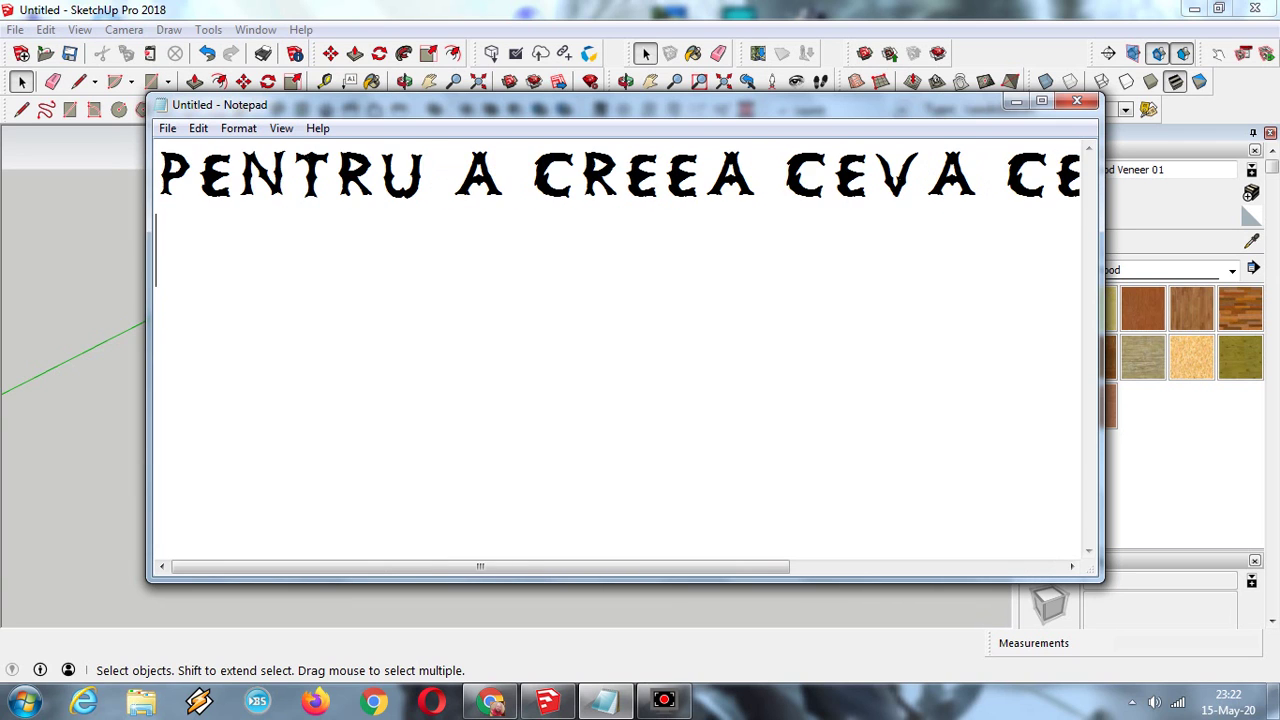
- Erase the note and write "ACUM PUN PAUZA SI CONTINUI MAINE" instead
key("BackSpace")
key("BackSpace")
key("BackSpace")
key("BackSpace")
key("BackSpace")
key("BackSpace")
key("BackSpace")
key("BackSpace")
key("BackSpace")
key("BackSpace")
key("BackSpace")
key("BackSpace")
key("BackSpace")
key("BackSpace")
key("BackSpace")
key("BackSpace")
key("BackSpace")
key("BackSpace")
key("BackSpace")
key("BackSpace")
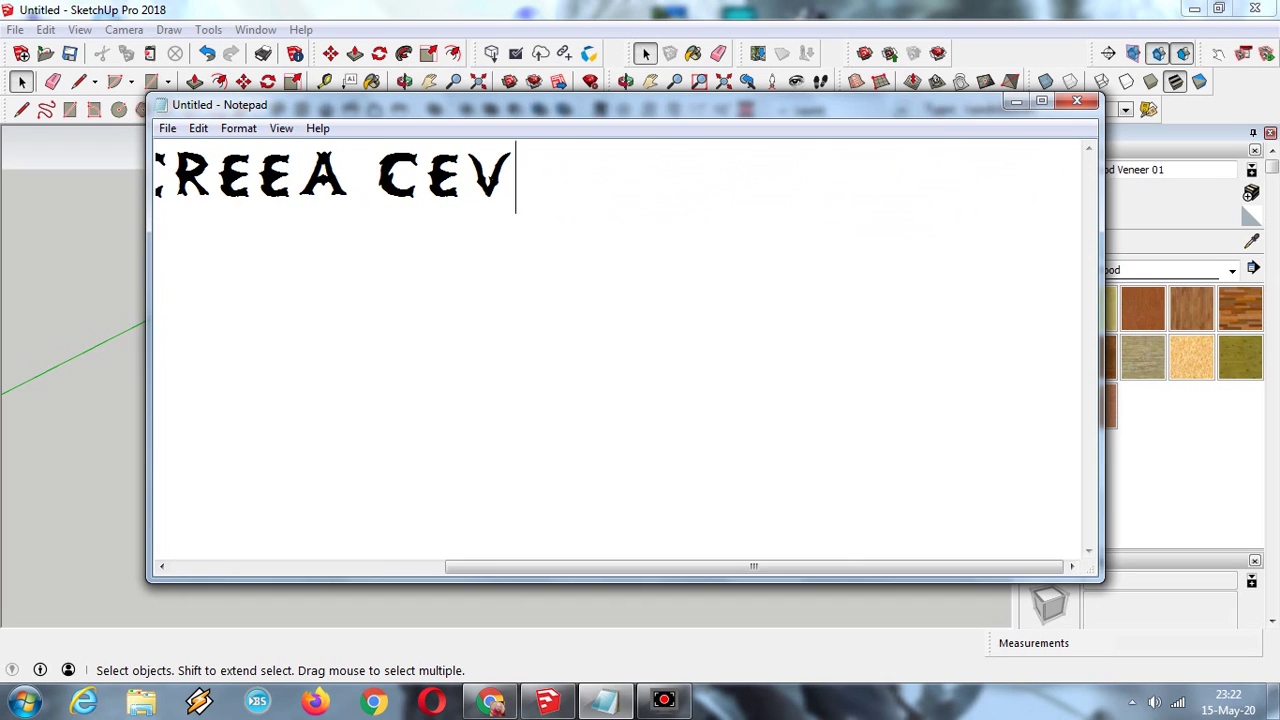
type("AC")
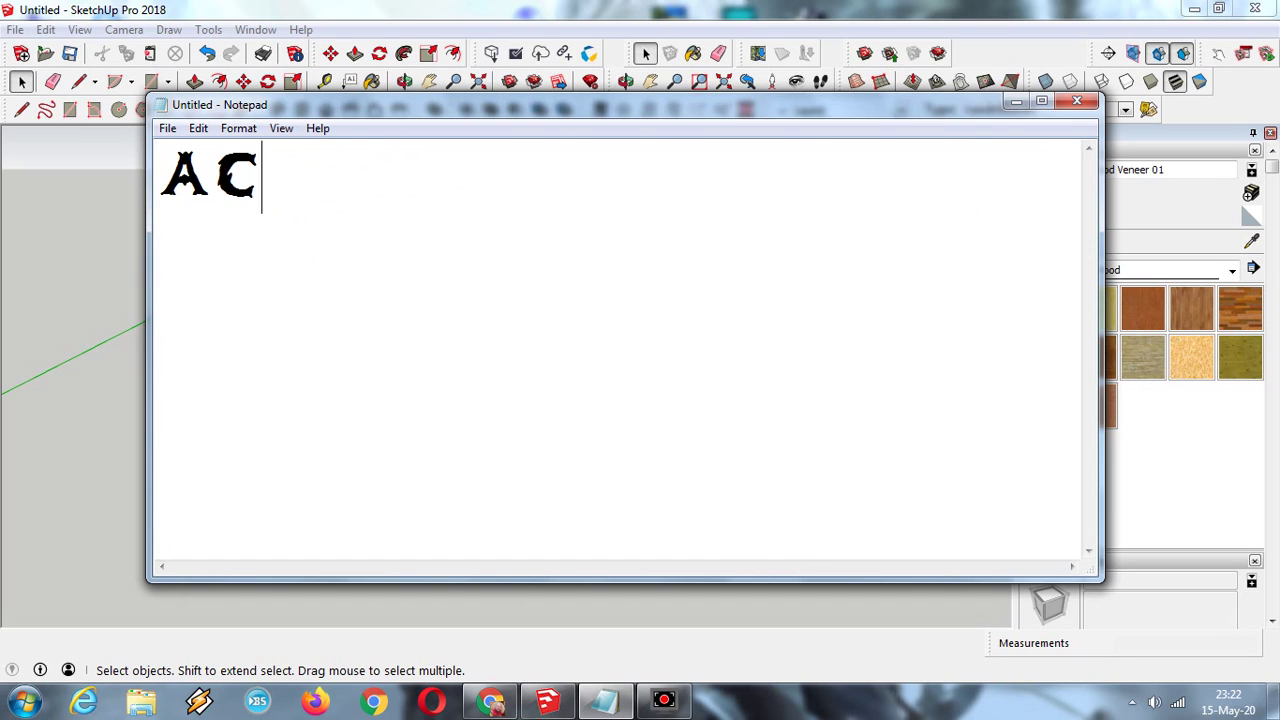
type("UM PUN ")
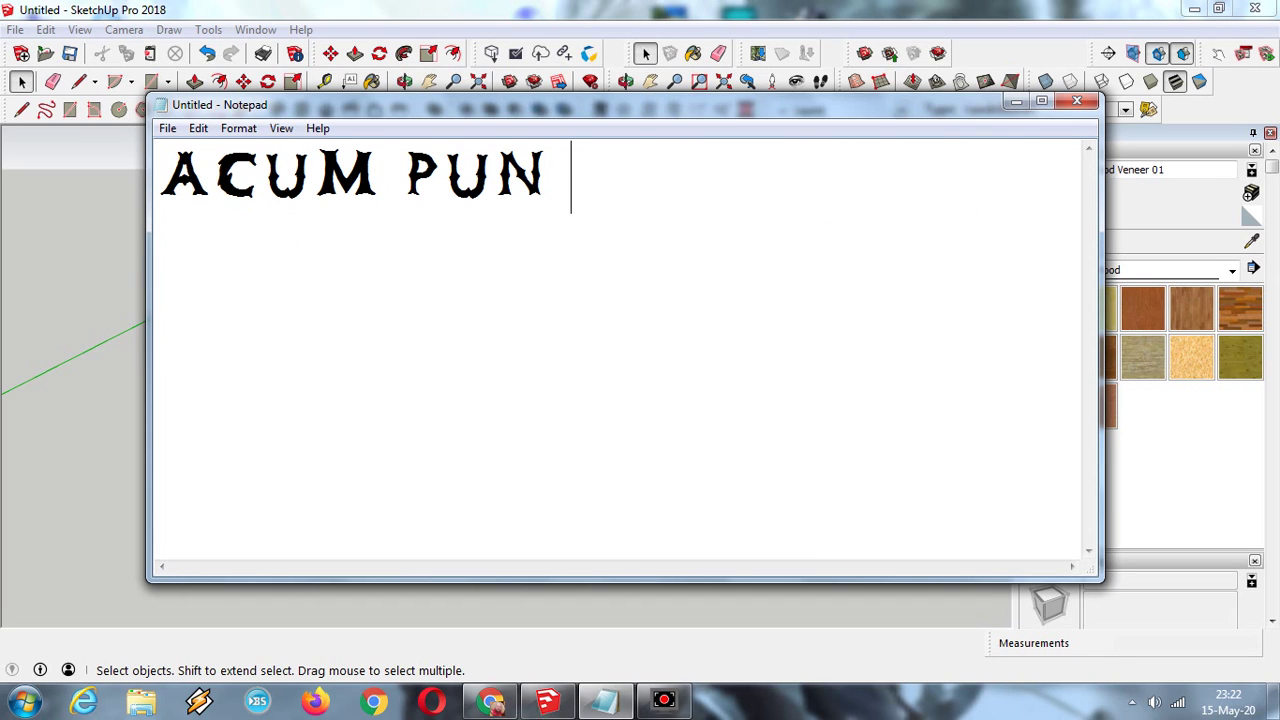
type("PAUZA SI")
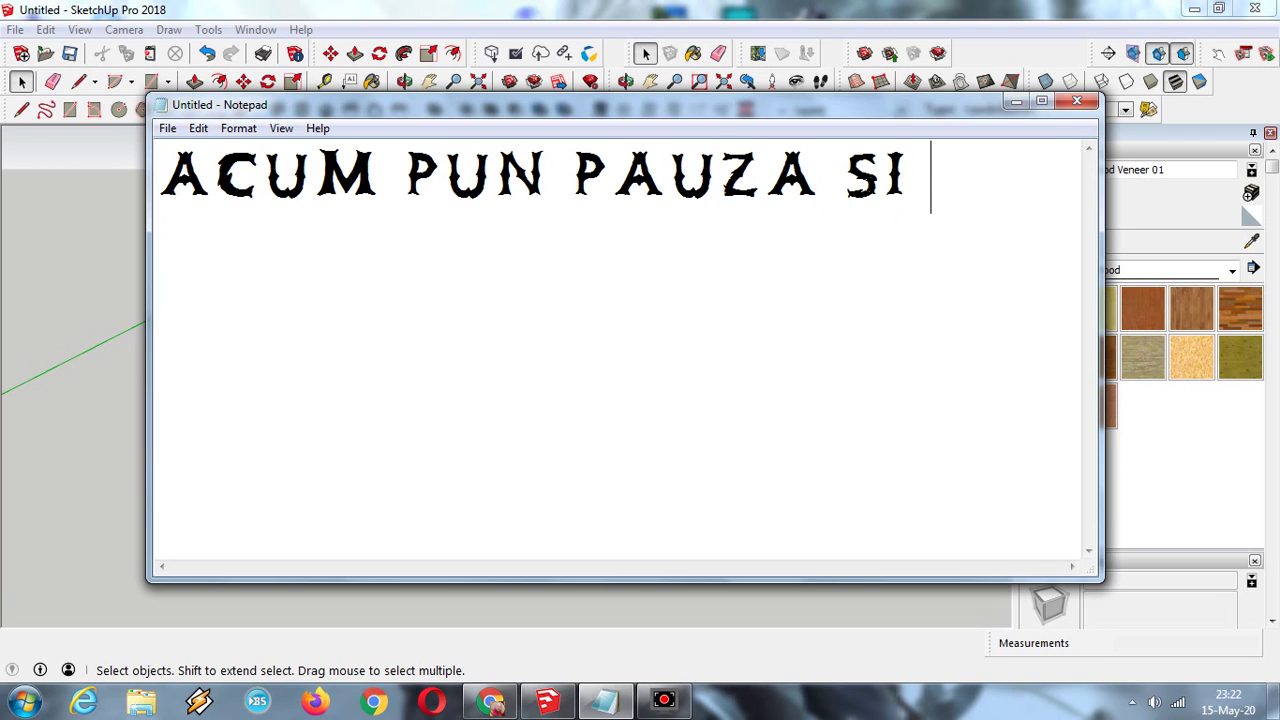
type(" CONTI")
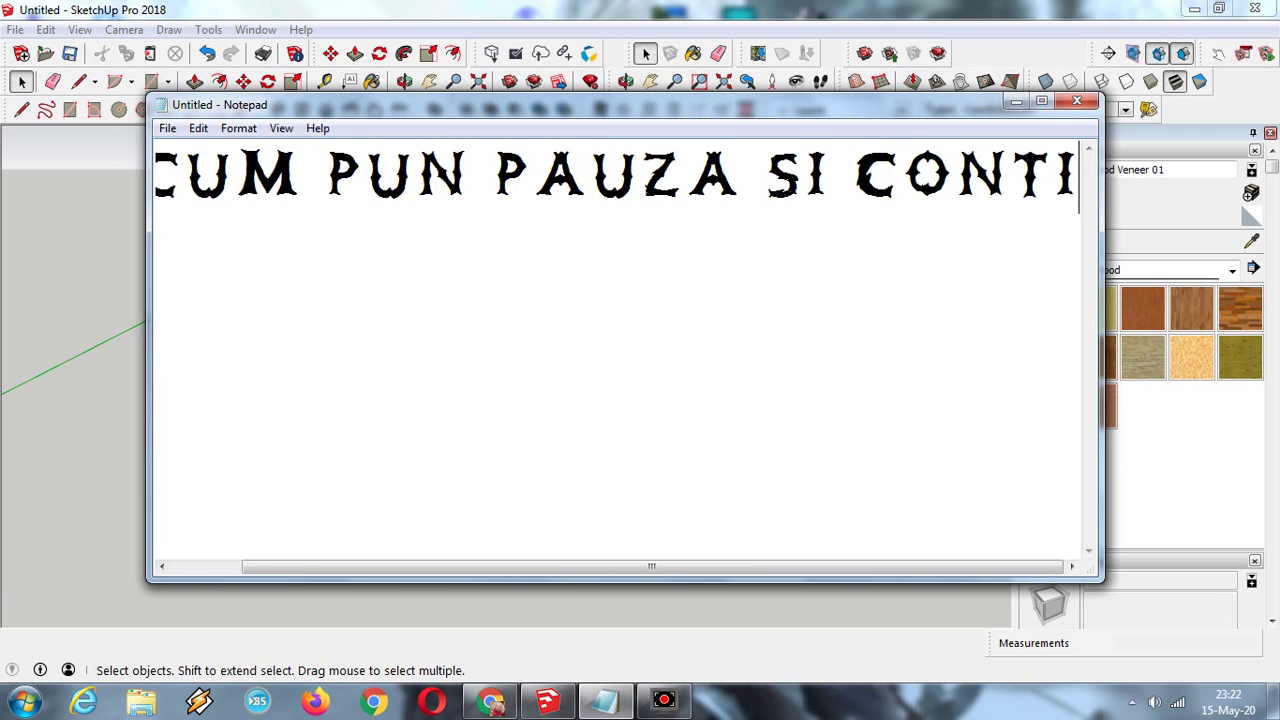
type("NUI")
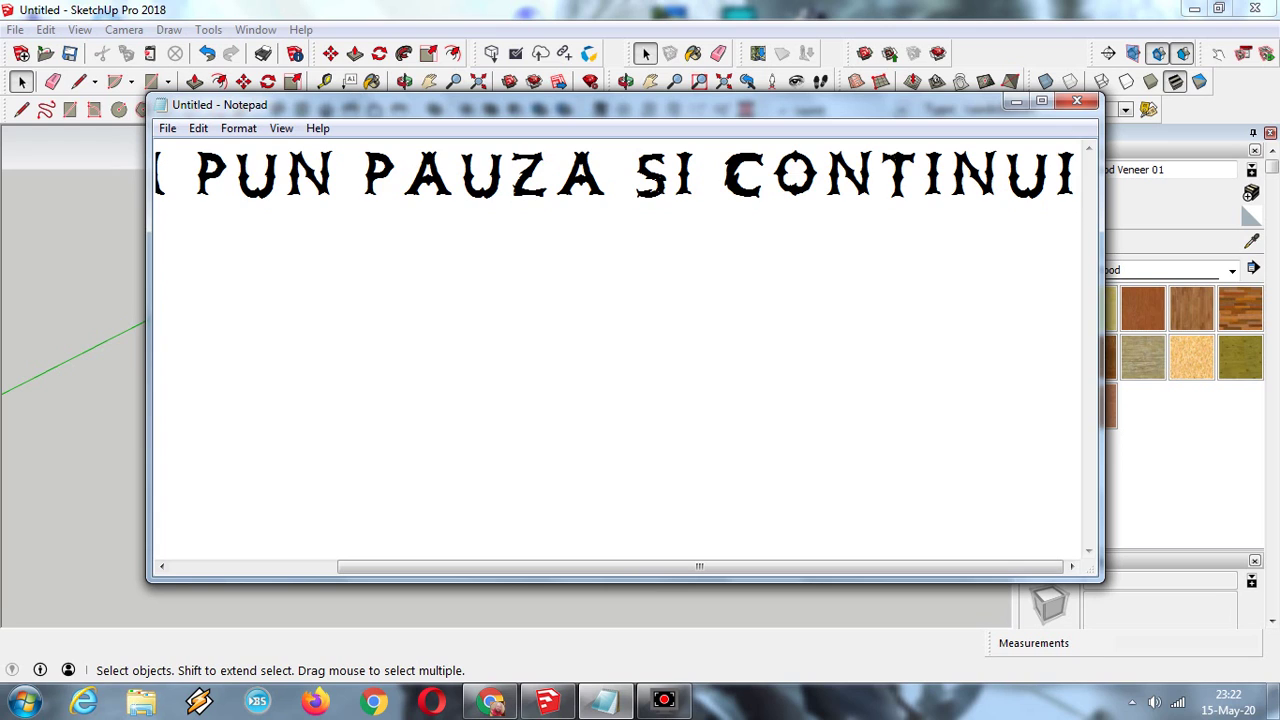
type(" MAINE")
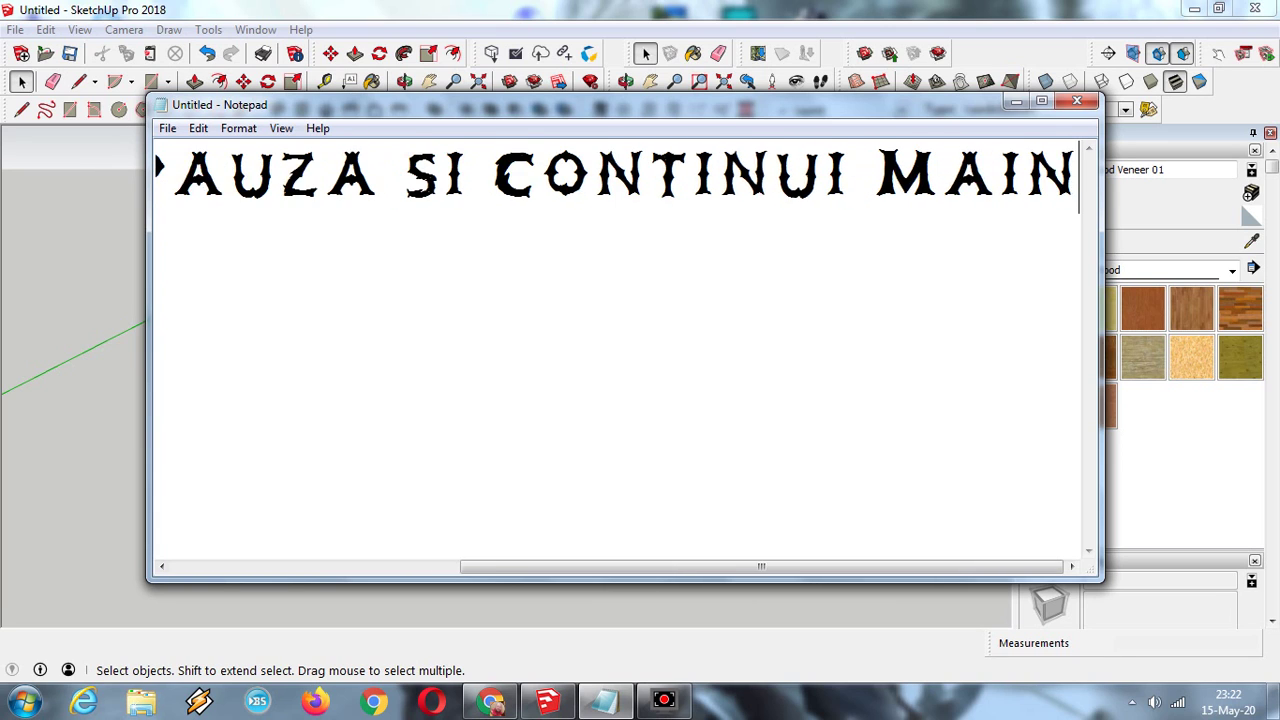
- Replace the note about the pause with "MULTUMESC PENTRU VIZIONARE"
key("BackSpace")
key("BackSpace")
key("BackSpace")
key("BackSpace")
key("BackSpace")
key("BackSpace")
key("BackSpace")
key("BackSpace")
key("BackSpace")
key("BackSpace")
key("BackSpace")
key("BackSpace")
key("BackSpace")
key("BackSpace")
key("BackSpace")
key("BackSpace")
key("BackSpace")
key("BackSpace")
key("BackSpace")
key("BackSpace")
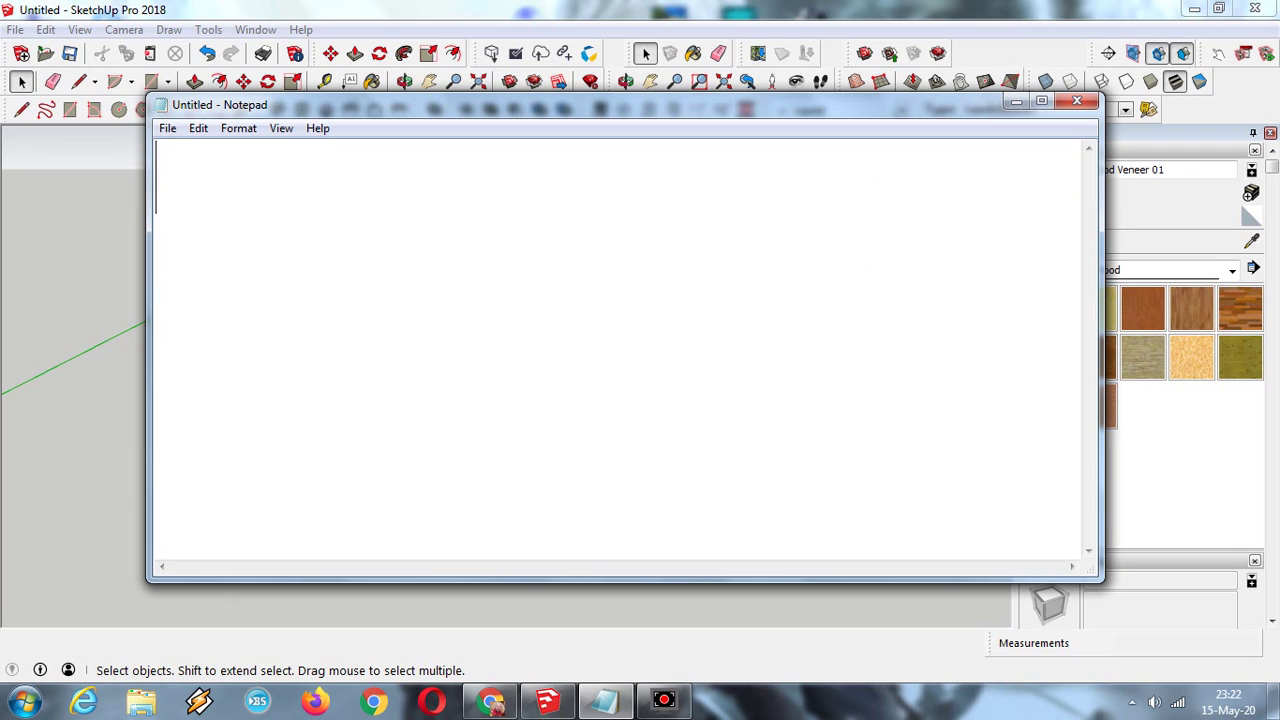
type("MULTUM")
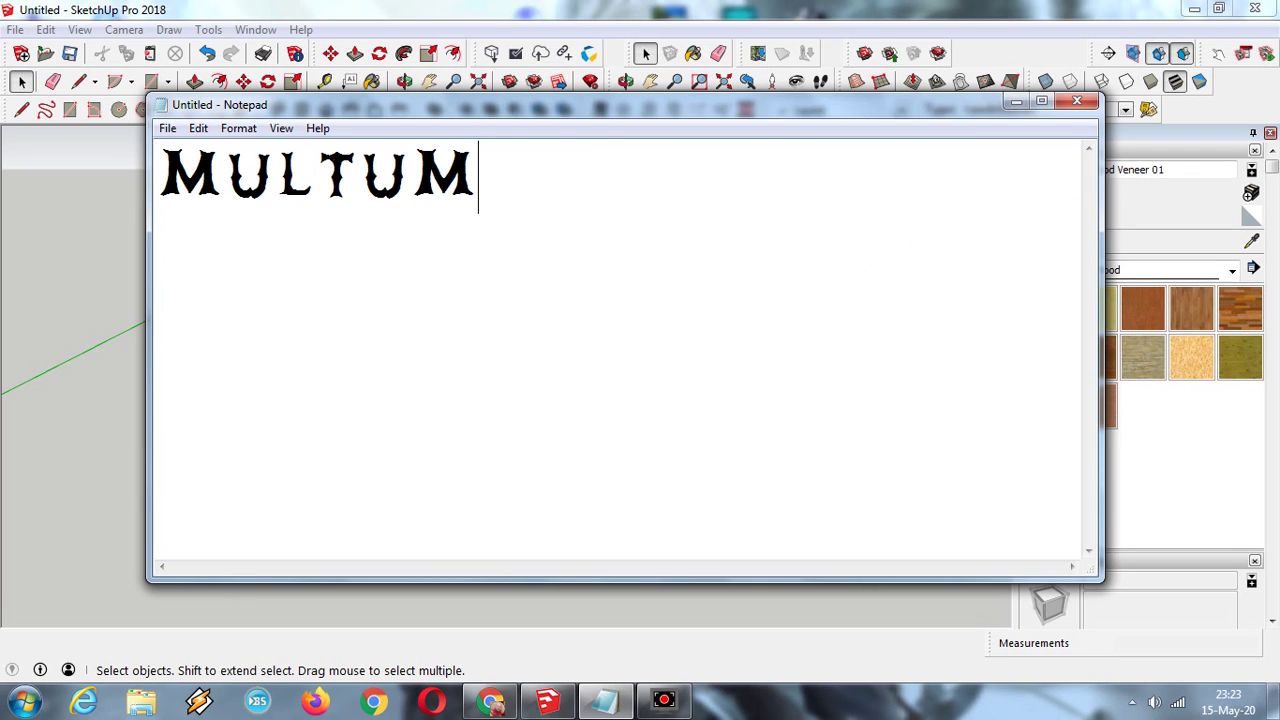
type("ESC PENTR")
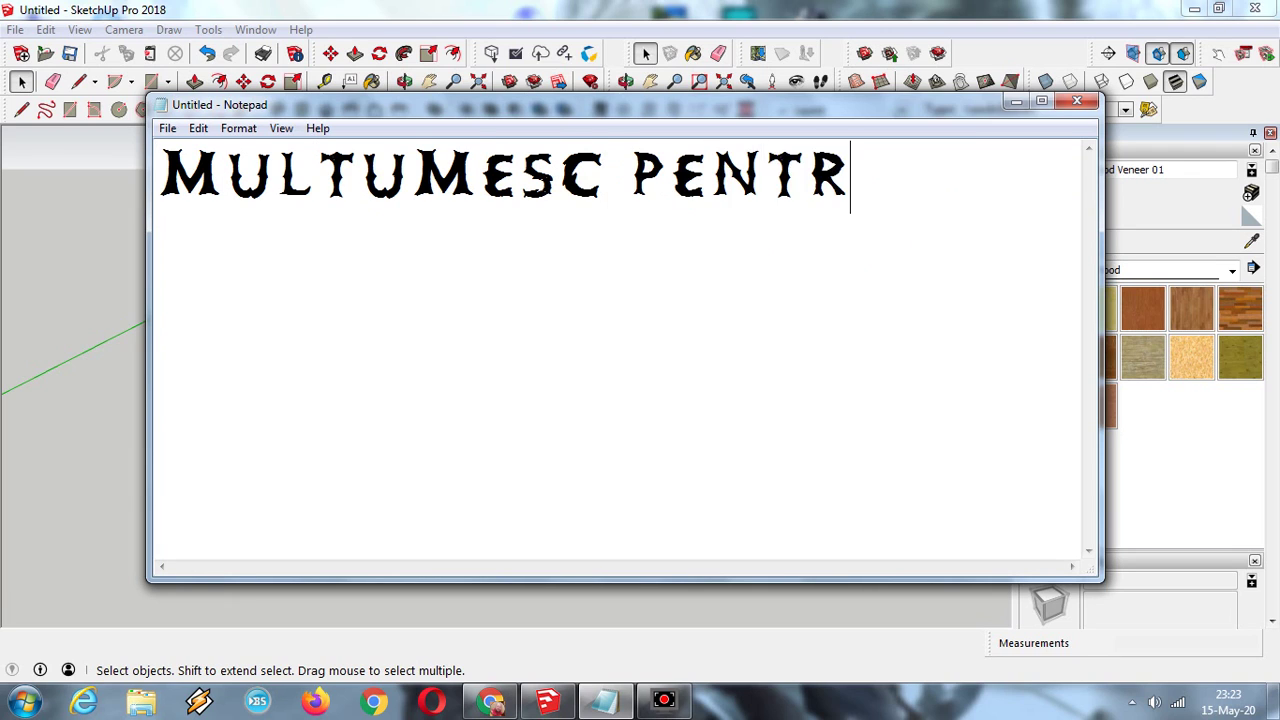
type("U")
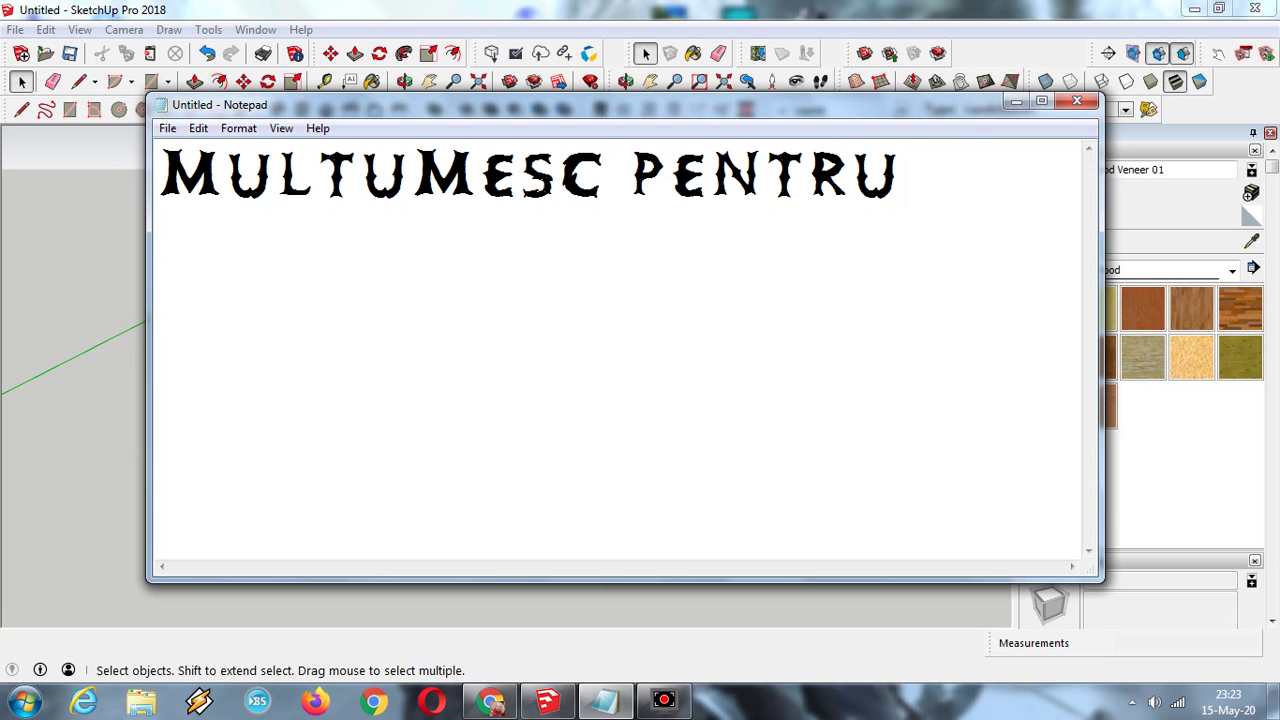
type(" VIZIONA")
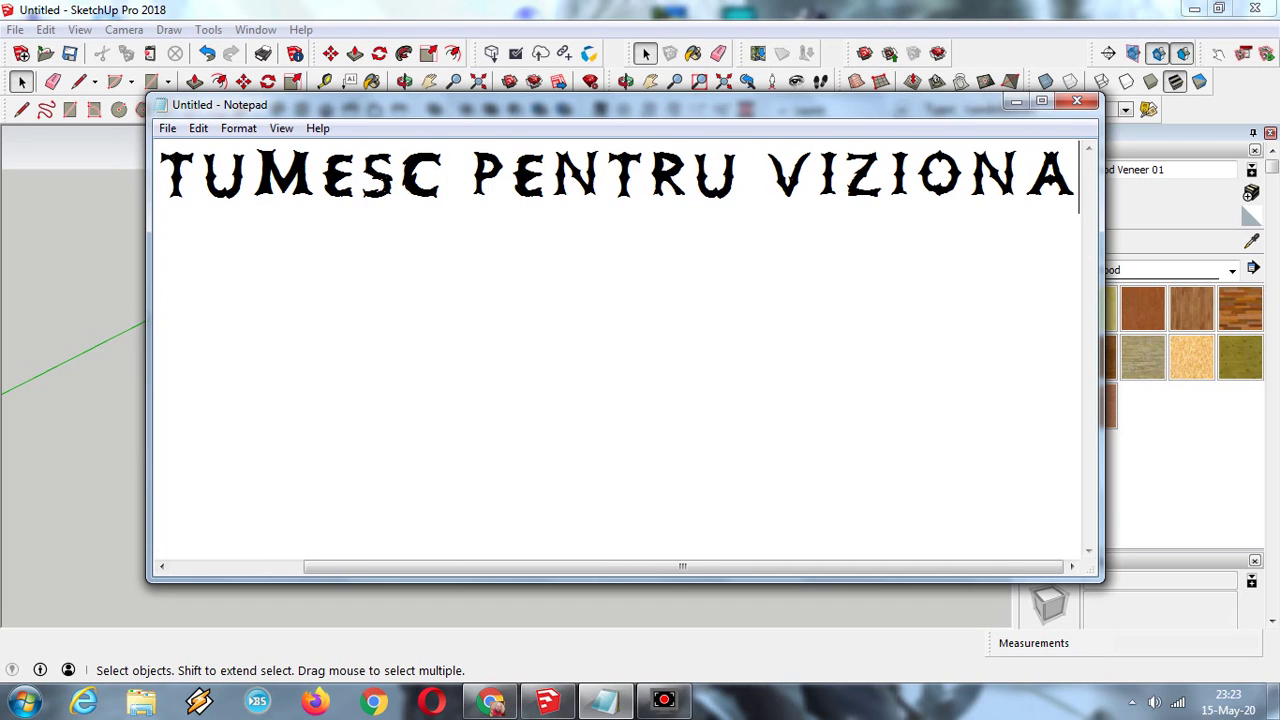
type("RE")
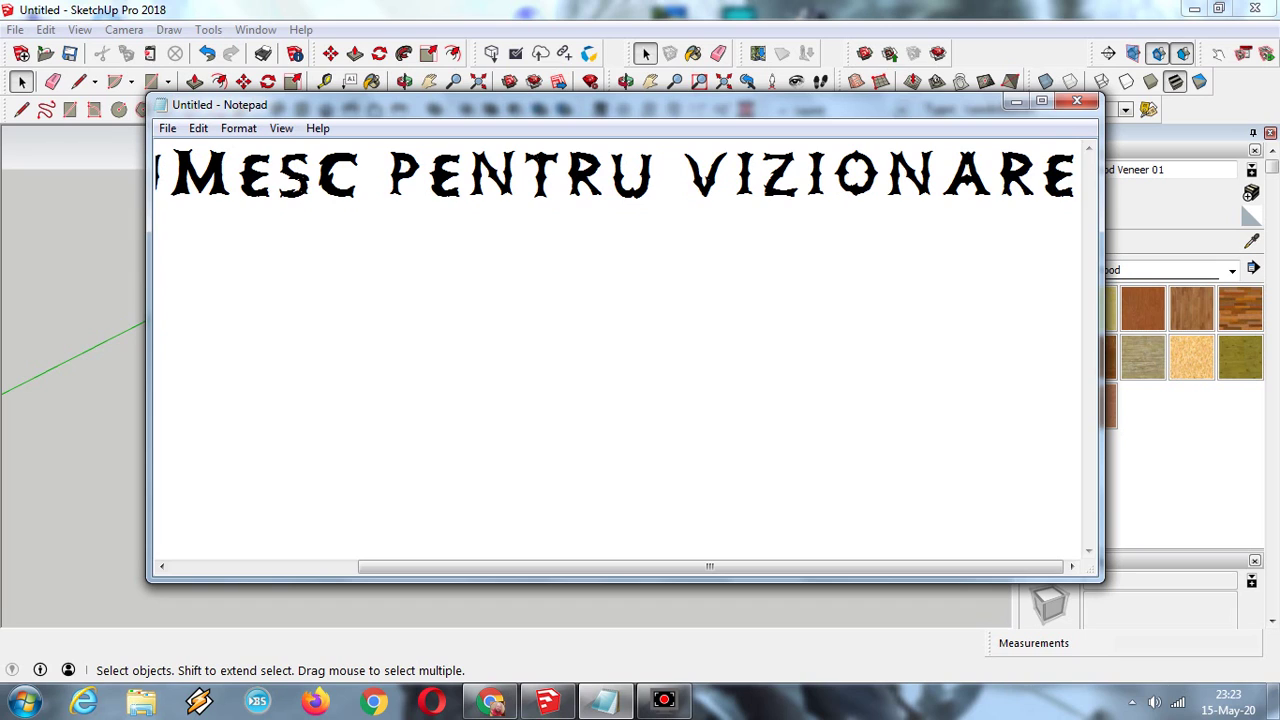
- Erase the thank-you note completely, leaving the document empty
key("BackSpace")
key("BackSpace")
key("BackSpace")
key("BackSpace")
key("BackSpace")
key("BackSpace")
key("BackSpace")
key("BackSpace")
key("BackSpace")
key("BackSpace")
key("BackSpace")
key("BackSpace")
key("BackSpace")
key("BackSpace")
key("BackSpace")
key("BackSpace")
key("BackSpace")
key("BackSpace")
key("BackSpace")
key("BackSpace")
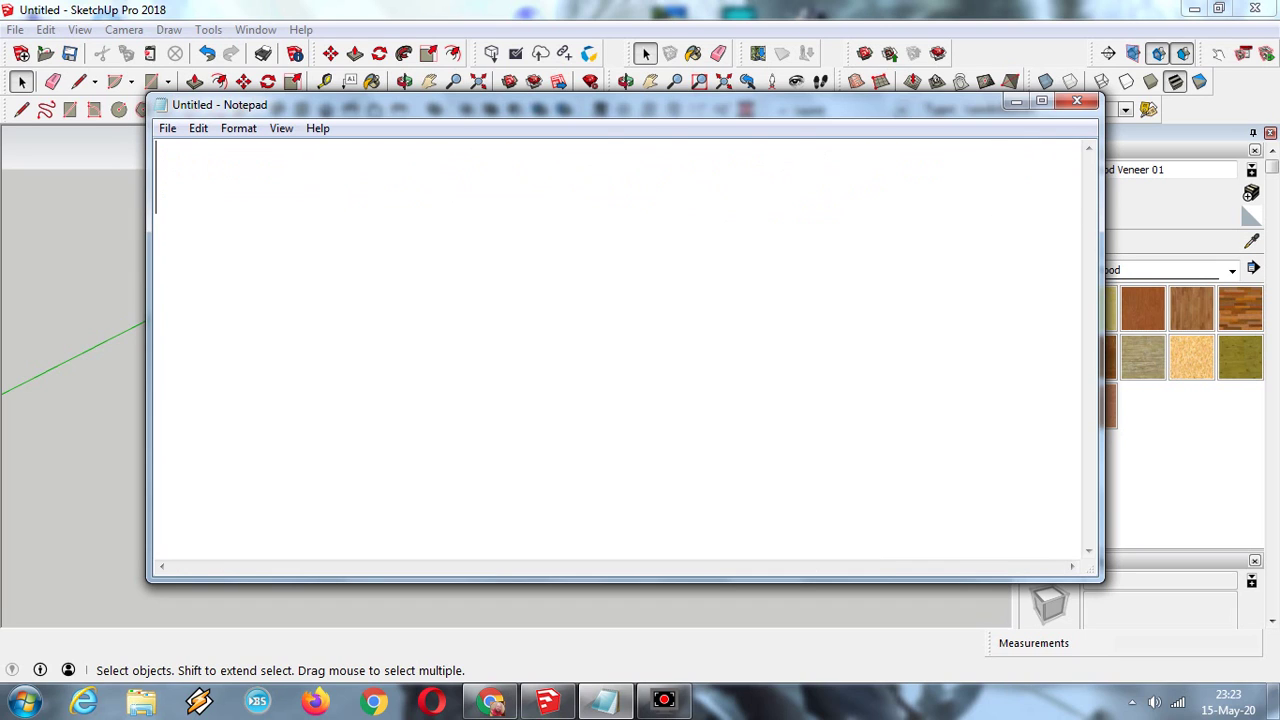